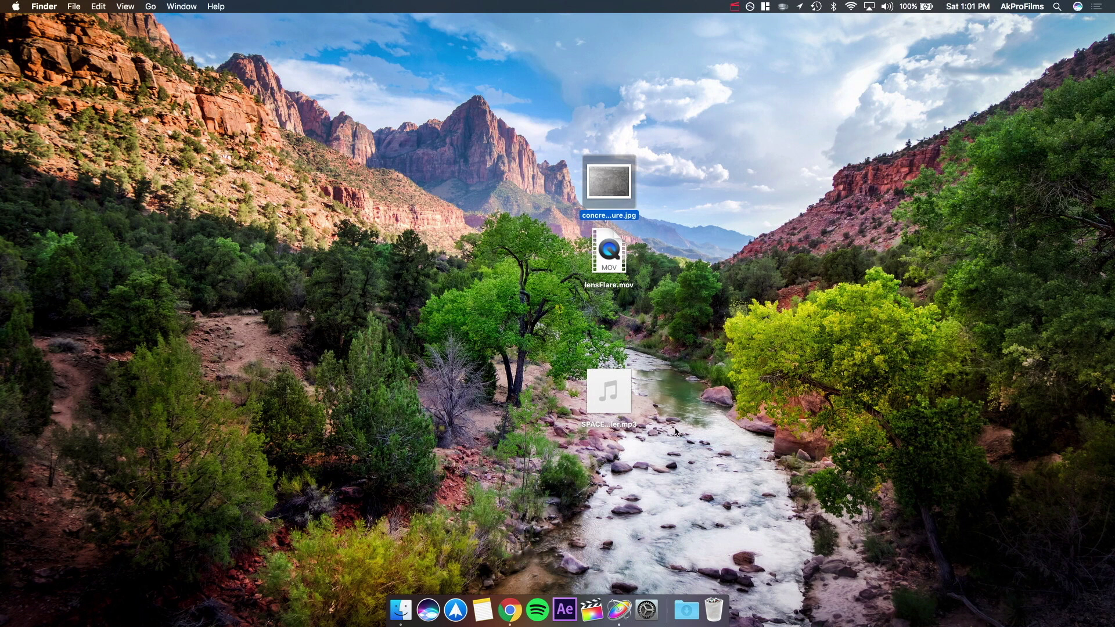
{"action": "left_click_drag", "start_coordinate": [674, 428], "coordinate": [590, 196]}
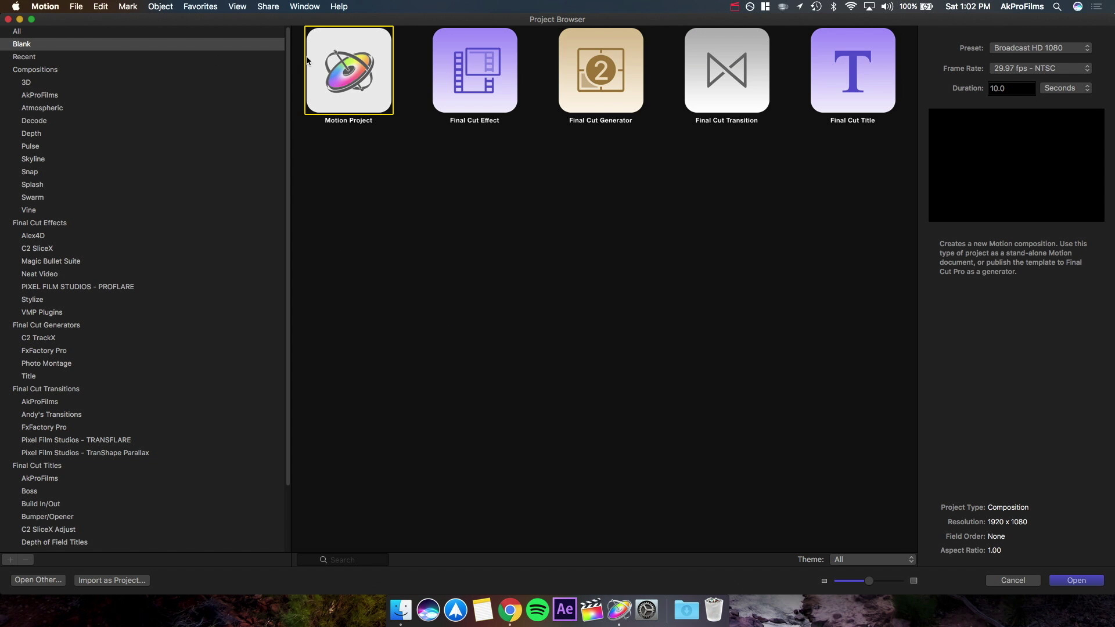
Step: Create a blank Motion project with the Broadcast HD 1080 preset at 30 fps, lasting 10 seconds
{"action": "left_click", "coordinate": [1008, 49]}
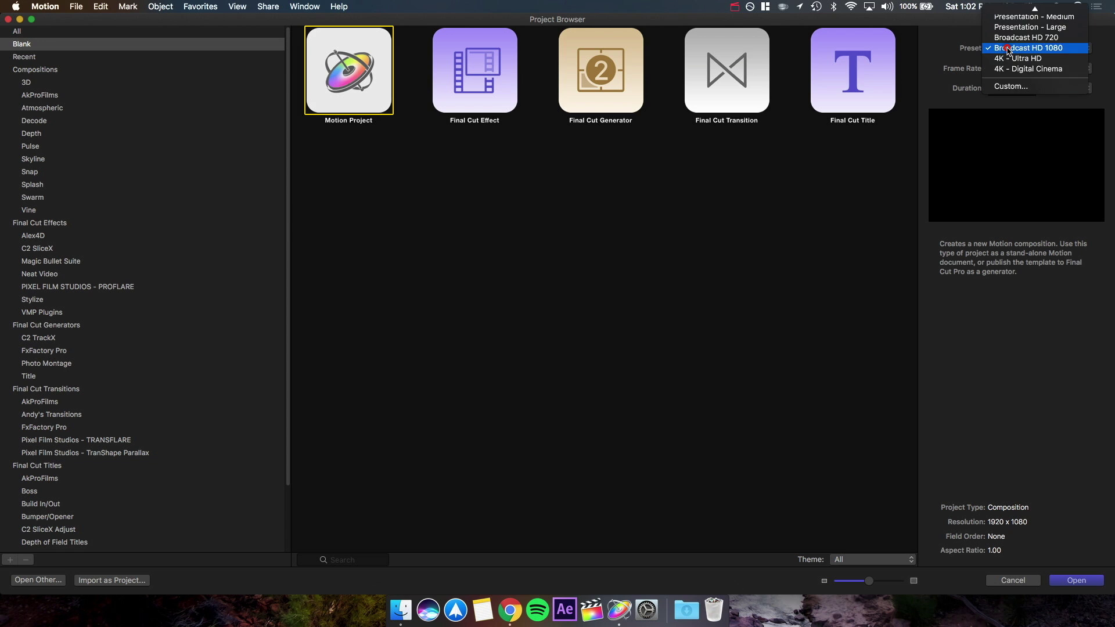
{"action": "left_click", "coordinate": [1011, 49]}
{"action": "left_click", "coordinate": [1013, 69]}
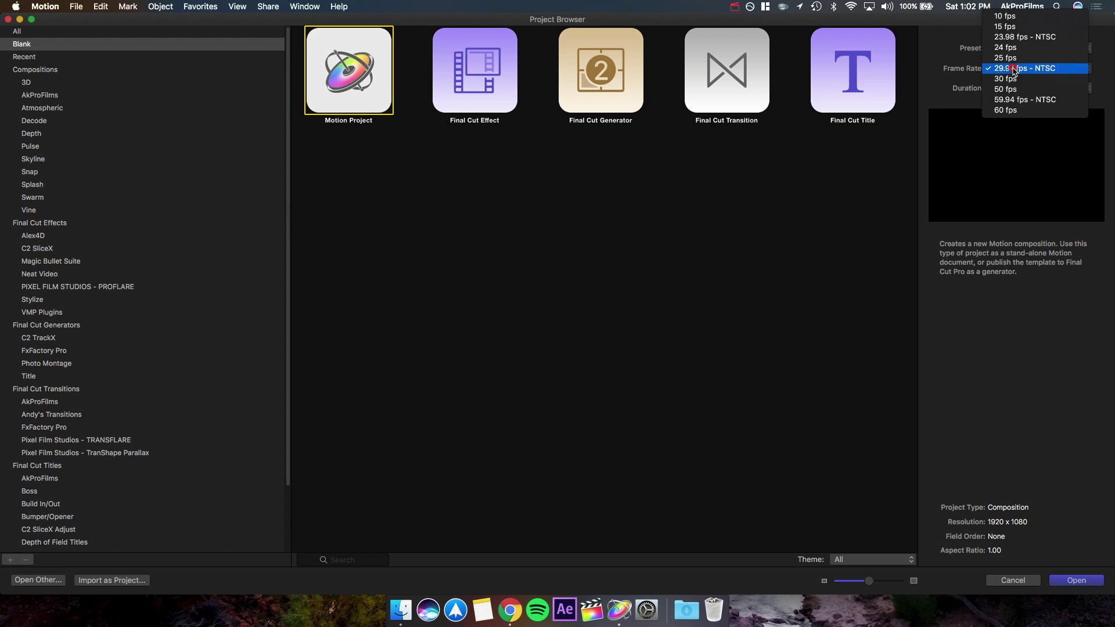
{"action": "left_click", "coordinate": [1015, 86]}
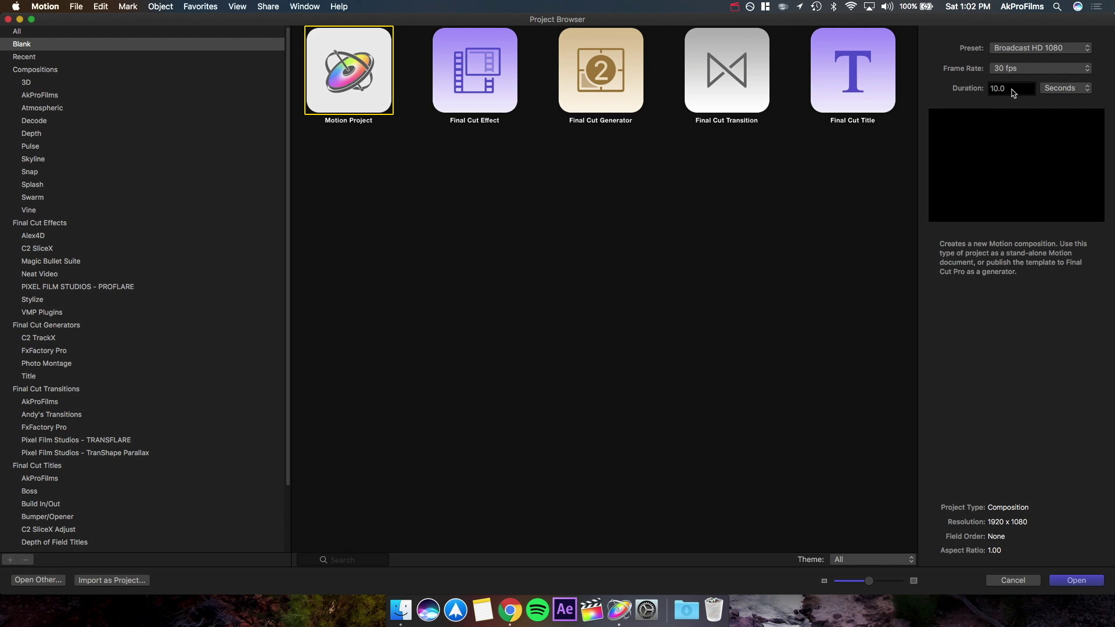
{"action": "left_click", "coordinate": [1082, 581]}
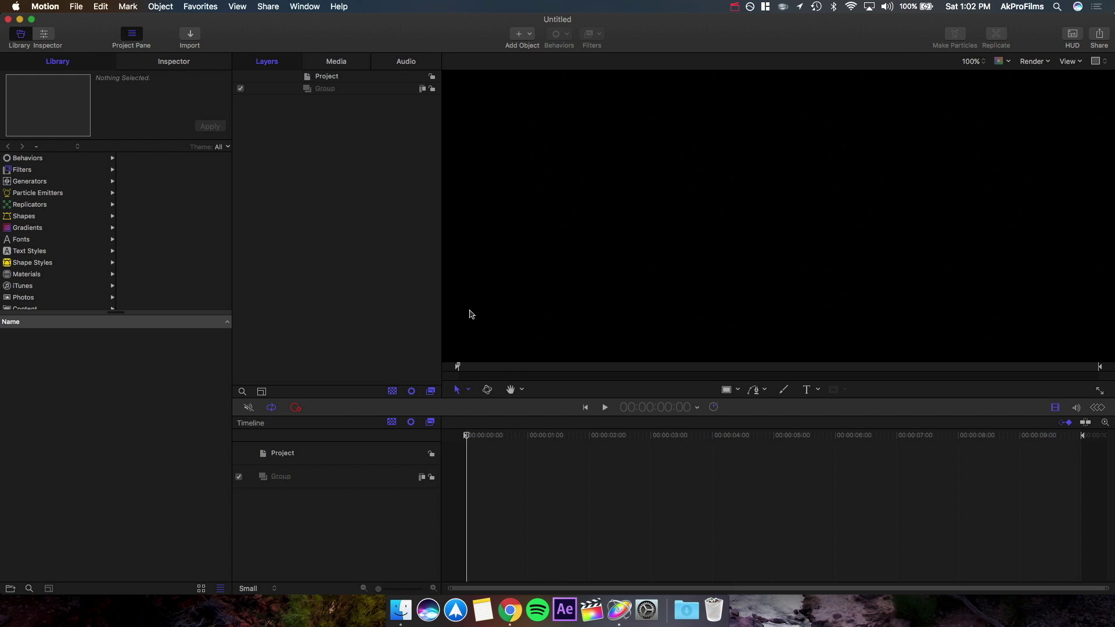
Step: Delete the empty default group and add the concreteTexture image from the desktop to the project
{"action": "left_click", "coordinate": [974, 61]}
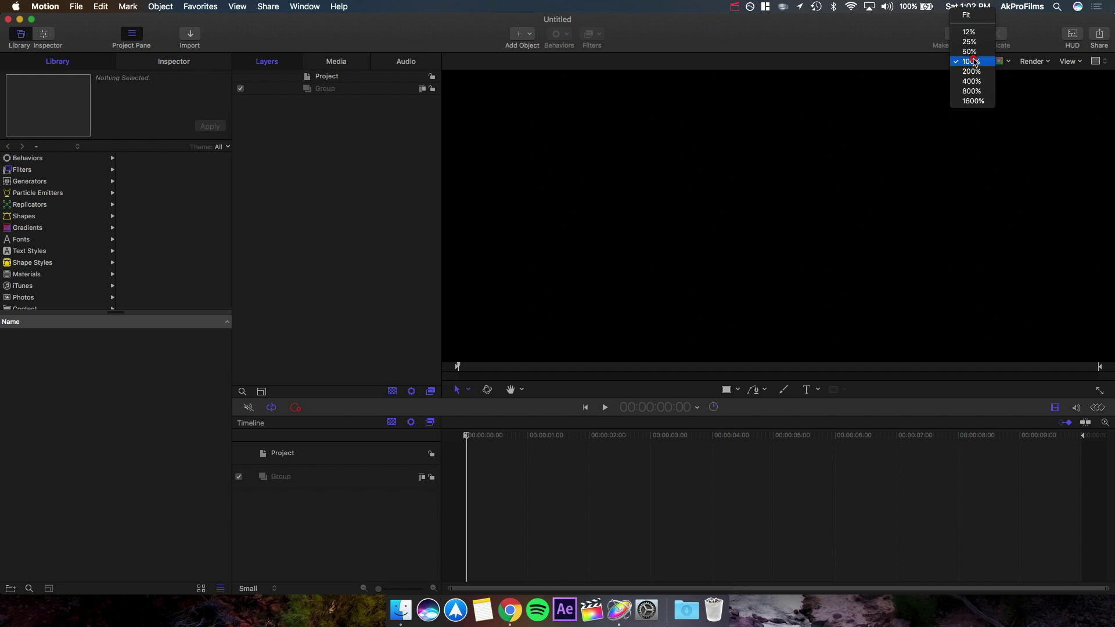
{"action": "left_click", "coordinate": [968, 15]}
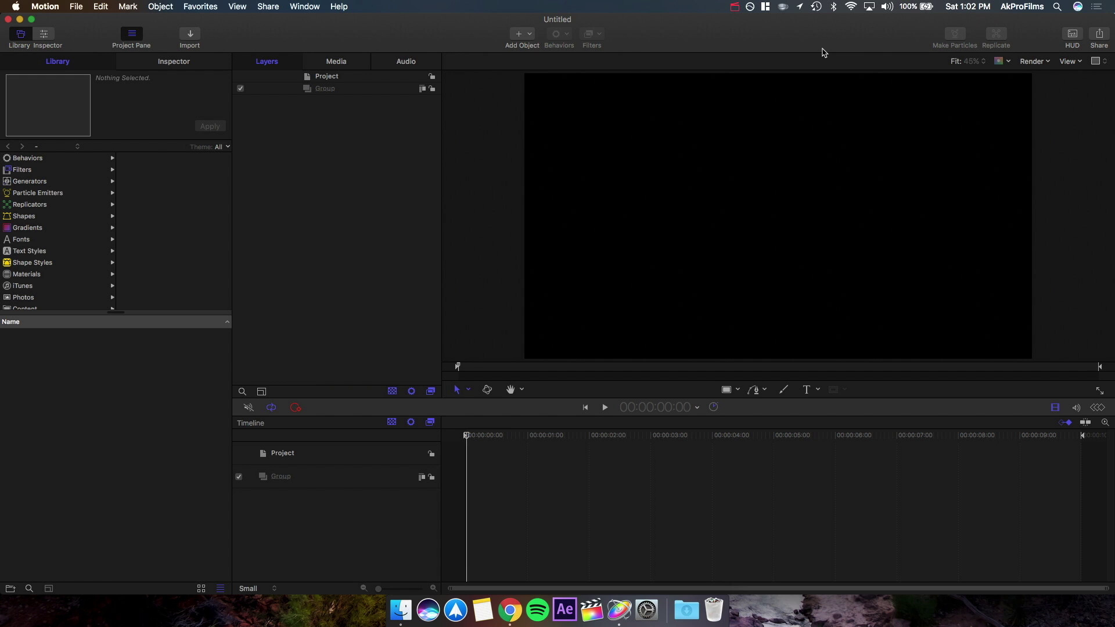
{"action": "left_click_drag", "start_coordinate": [494, 125], "coordinate": [1073, 298]}
{"action": "left_click", "coordinate": [346, 91]}
{"action": "key", "text": "Delete"}
{"action": "left_click_drag", "start_coordinate": [581, 192], "coordinate": [331, 192]}
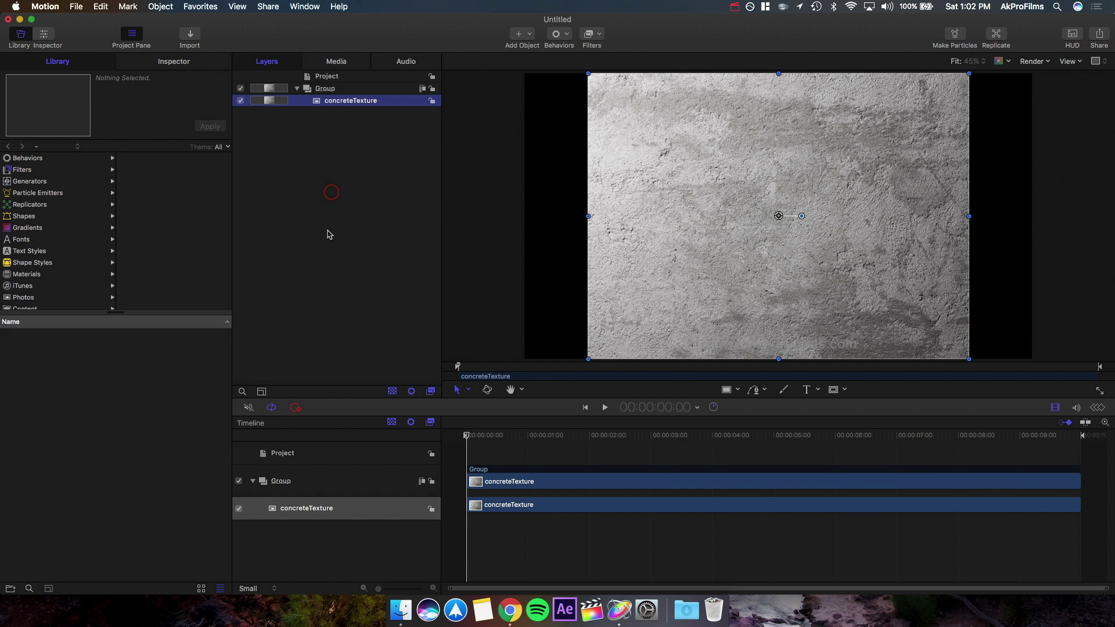
{"action": "left_click", "coordinate": [331, 204]}
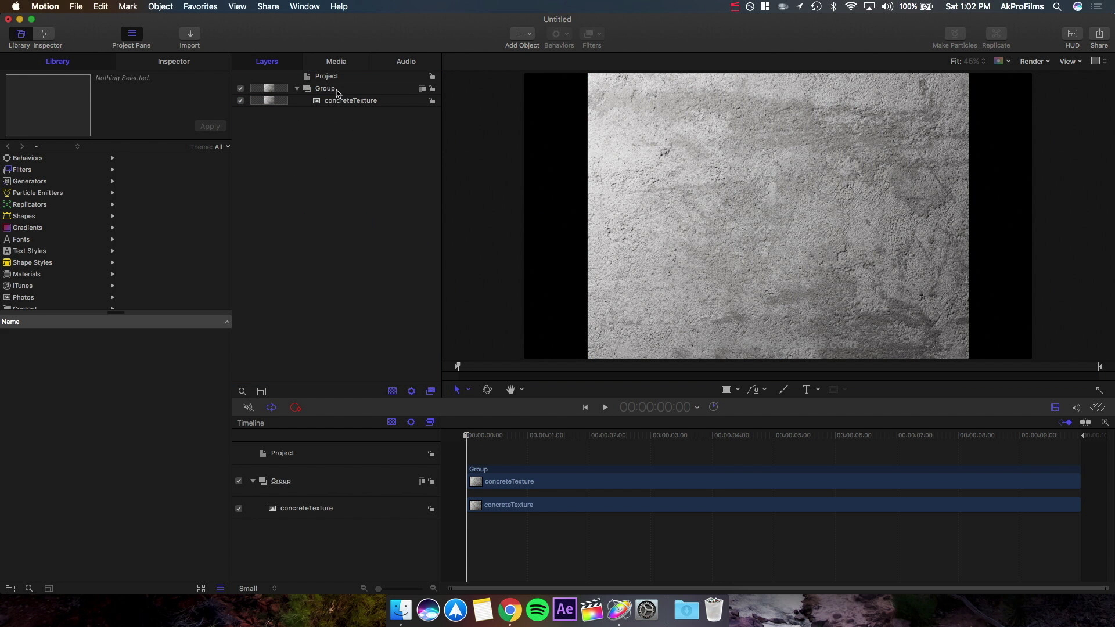
Step: Rename the group that holds the concrete image to Textures
{"action": "left_click", "coordinate": [339, 90]}
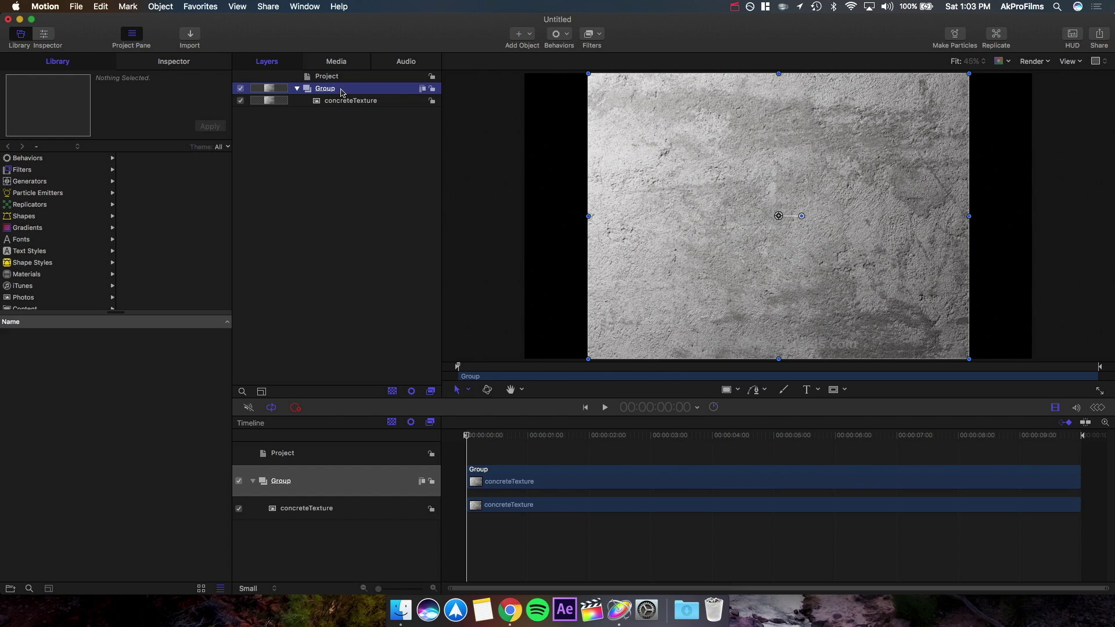
{"action": "double_click", "coordinate": [342, 93]}
{"action": "key", "text": "super+a"}
{"action": "type", "text": "Tex"}
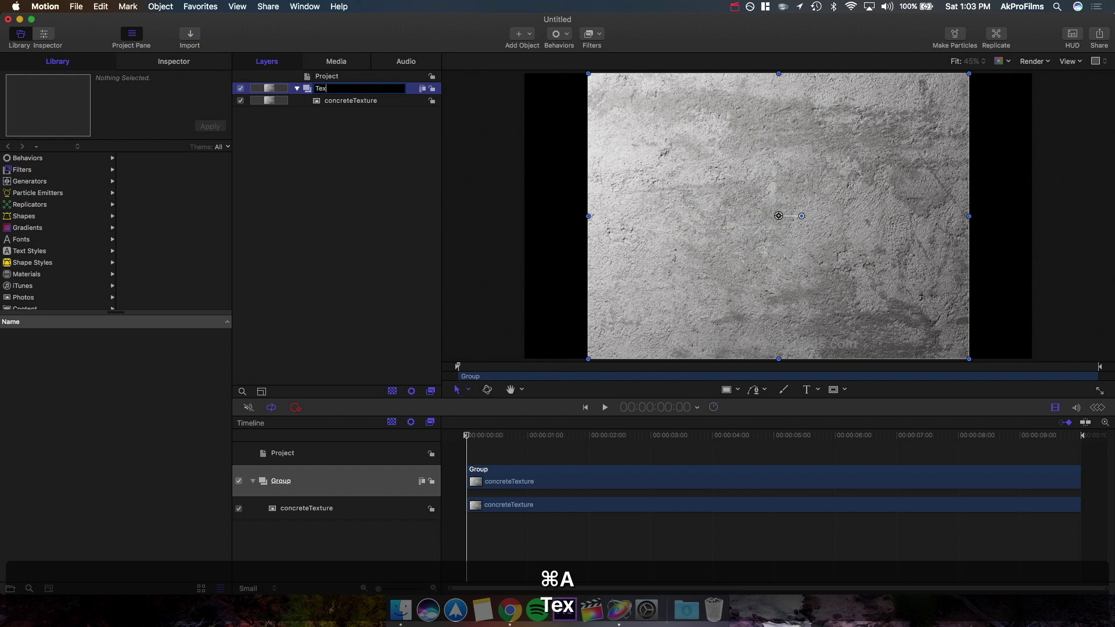
{"action": "type", "text": "tures"}
{"action": "key", "text": "Return"}
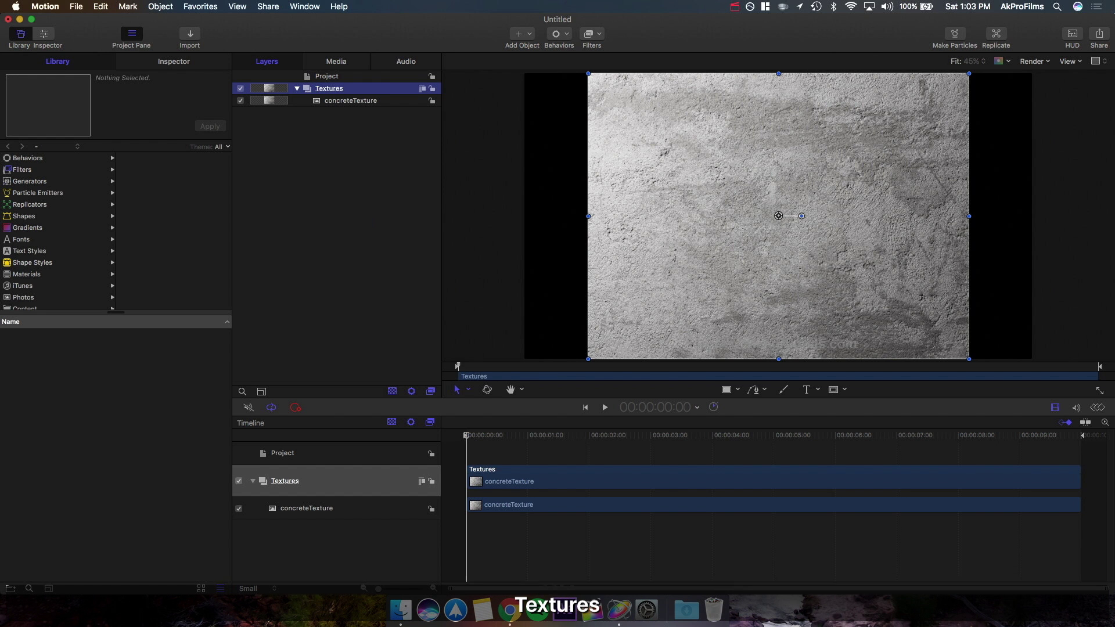
Step: Rename the concreteTexture layer inside the Textures group to Back
{"action": "left_click", "coordinate": [333, 103]}
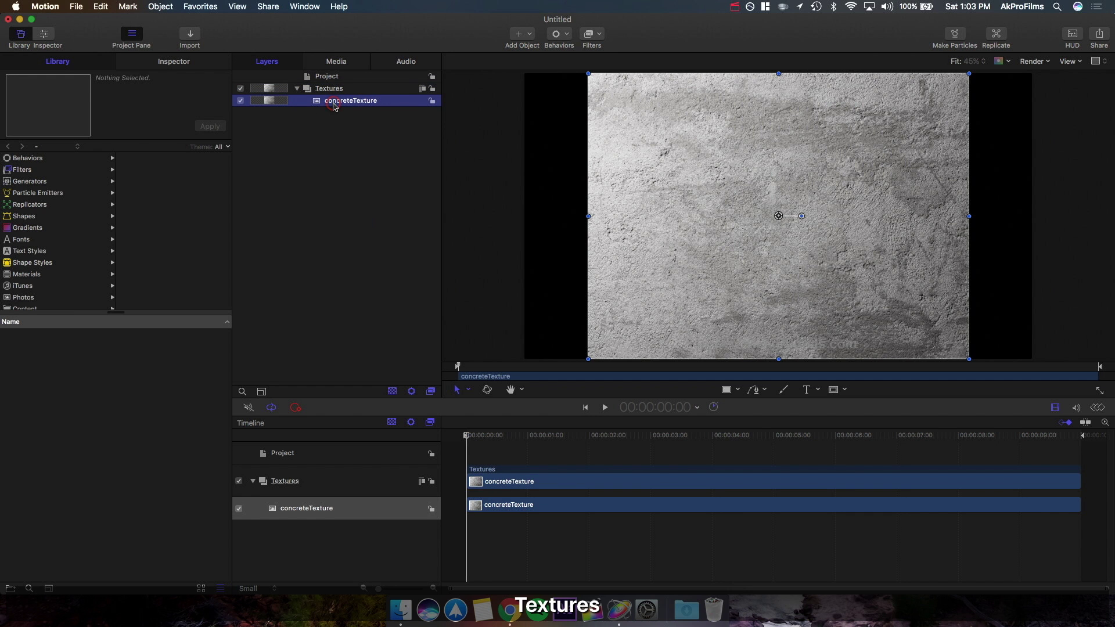
{"action": "double_click", "coordinate": [342, 100]}
{"action": "key", "text": "super+a"}
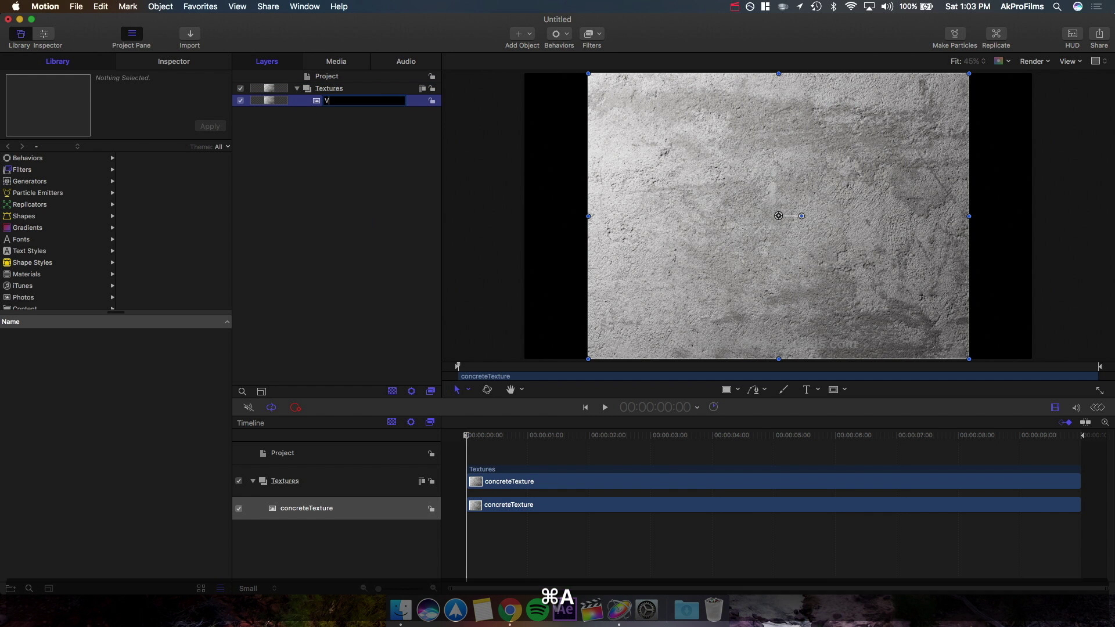
{"action": "type", "text": "VBack"}
{"action": "key", "text": "Return"}
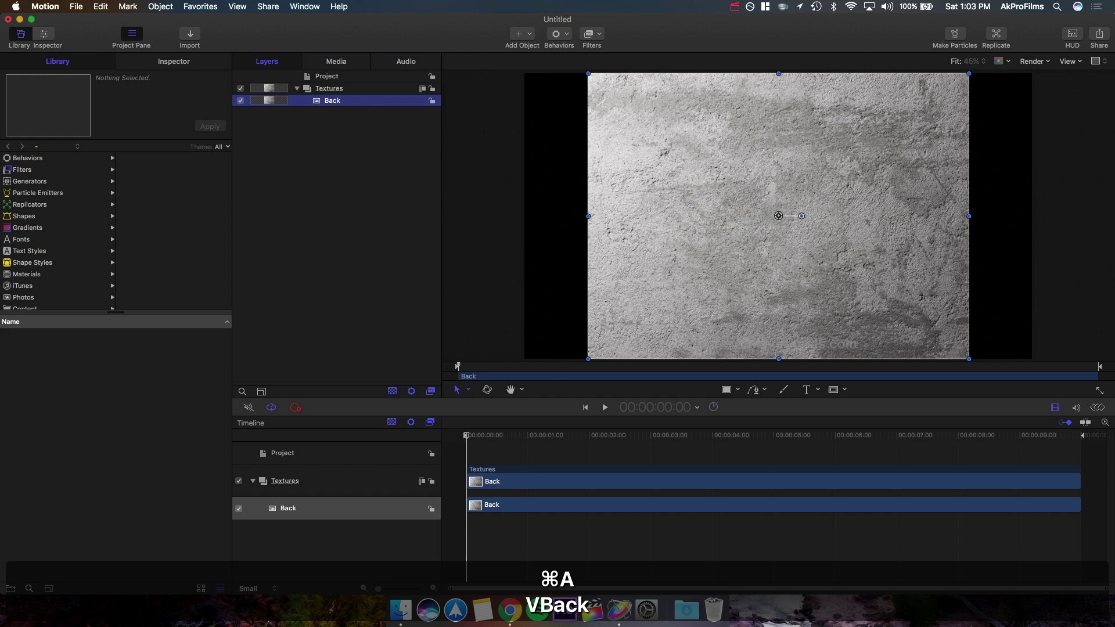
{"action": "left_click", "coordinate": [356, 166]}
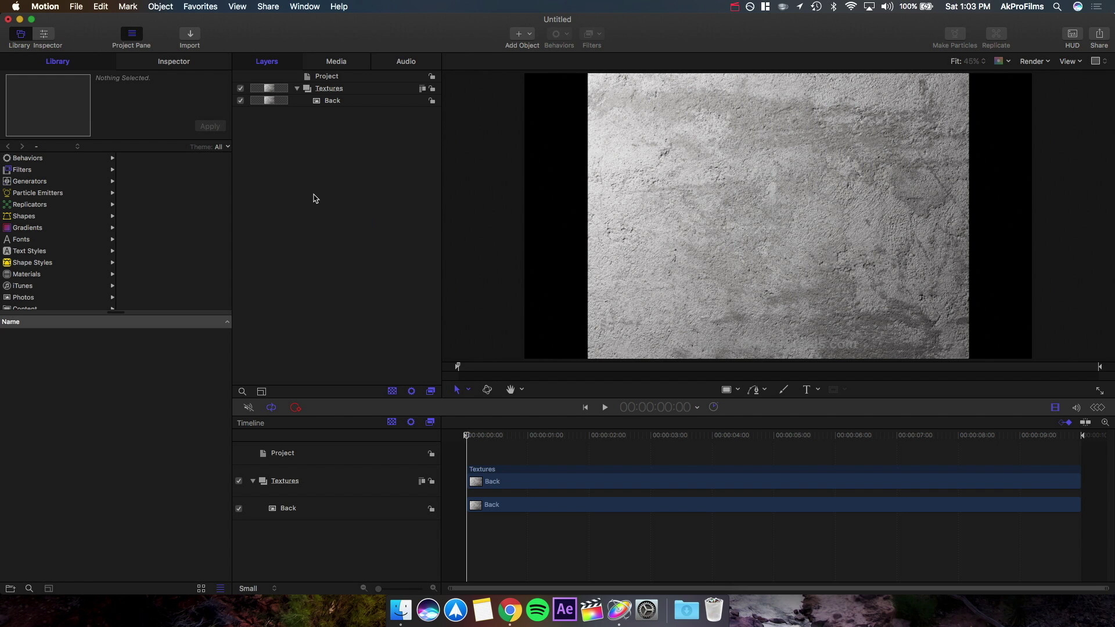
Step: Put the Back layer into its own group inside Textures and duplicate that group twice
{"action": "left_click", "coordinate": [342, 102]}
{"action": "right_click", "coordinate": [343, 102]}
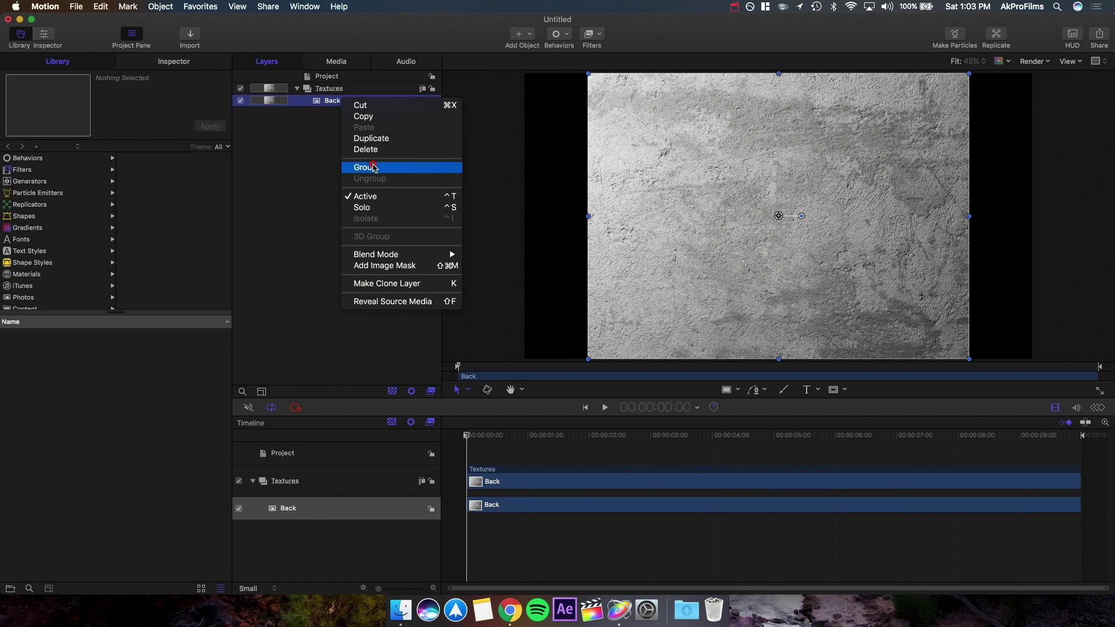
{"action": "left_click", "coordinate": [371, 167]}
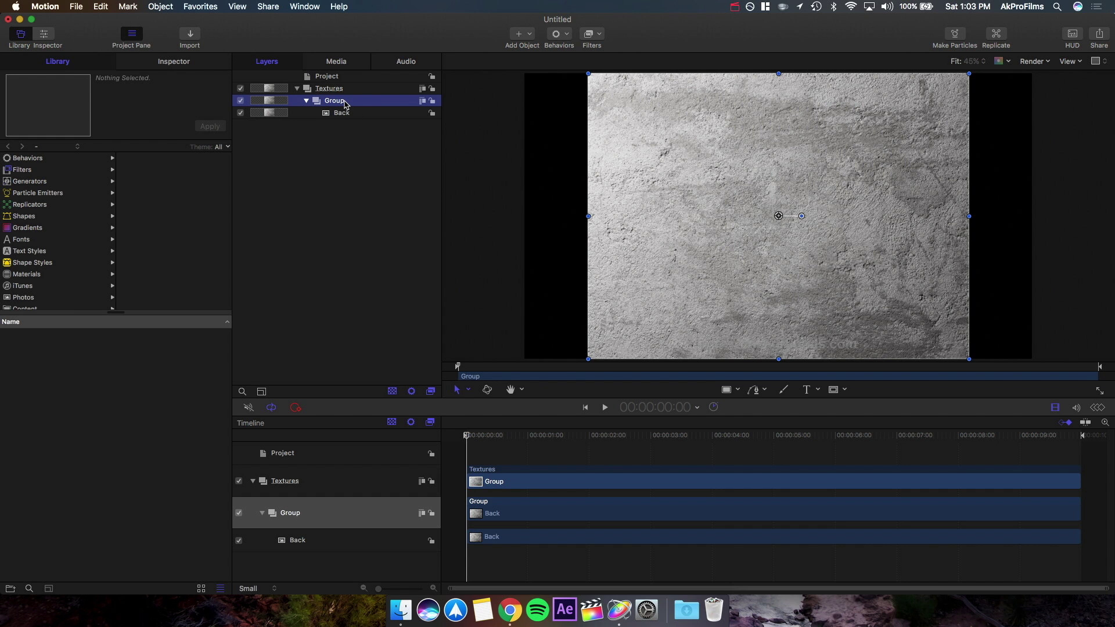
{"action": "key", "text": "super+d"}
{"action": "key", "text": "super+d"}
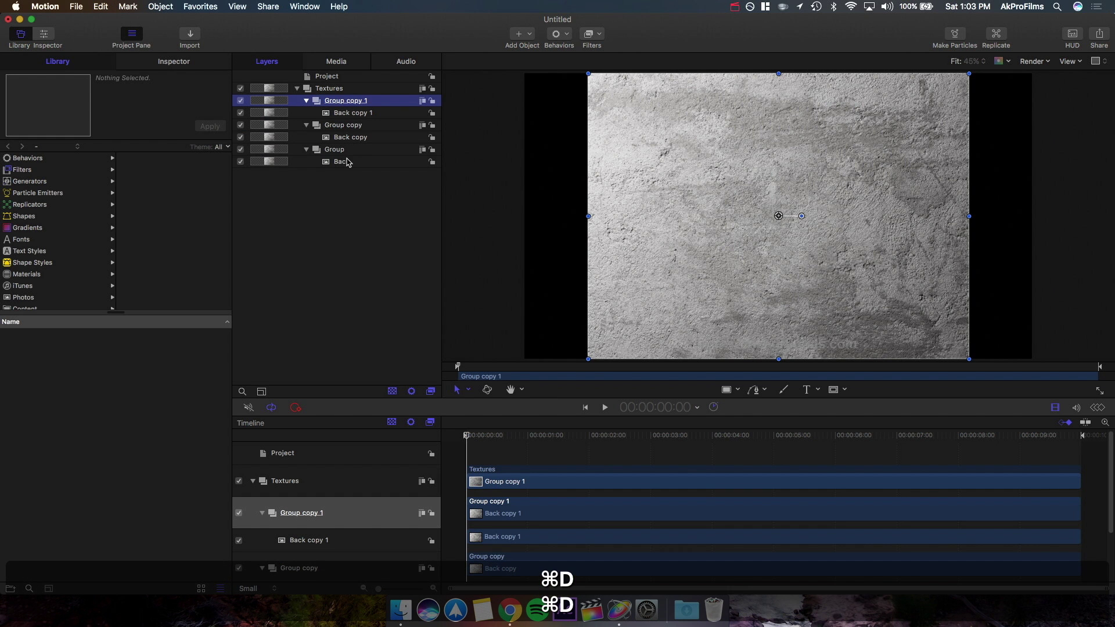
Step: Rename the original subgroup at the bottom of the Textures stack to Back
{"action": "left_click", "coordinate": [351, 150]}
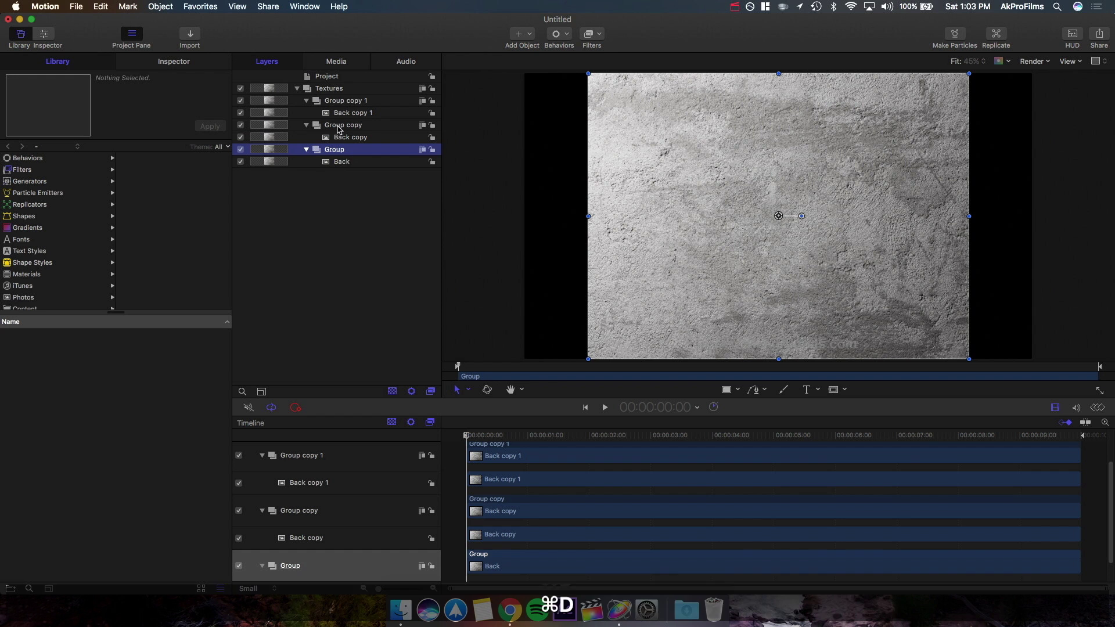
{"action": "key", "text": "super+a"}
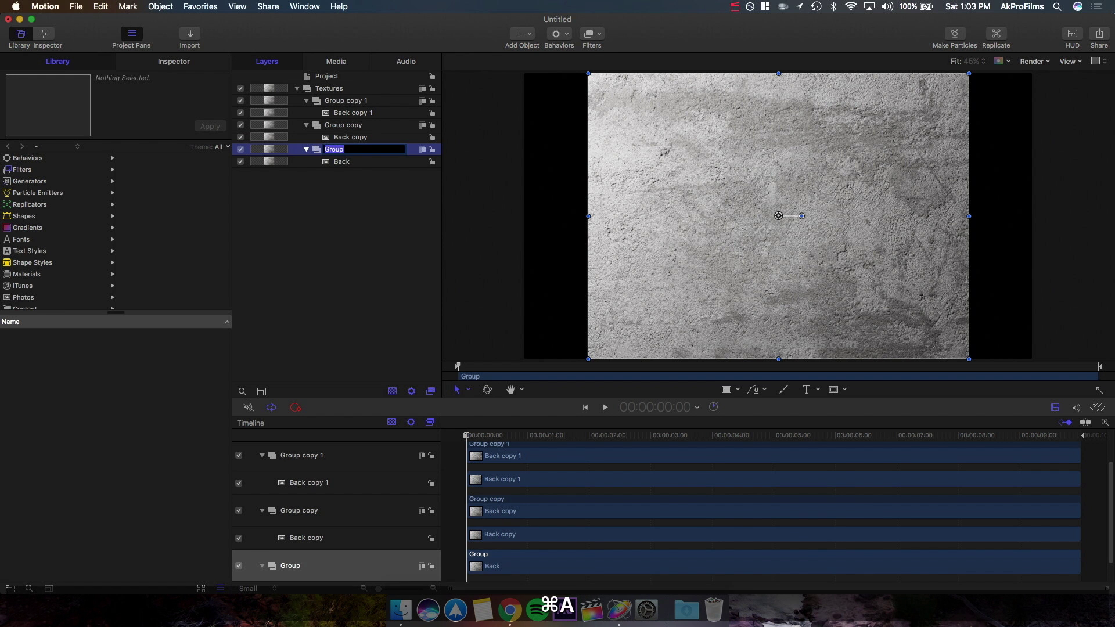
{"action": "type", "text": "Bavc"}
{"action": "key", "text": "BackSpace"}
{"action": "type", "text": "ck"}
{"action": "key", "text": "Return"}
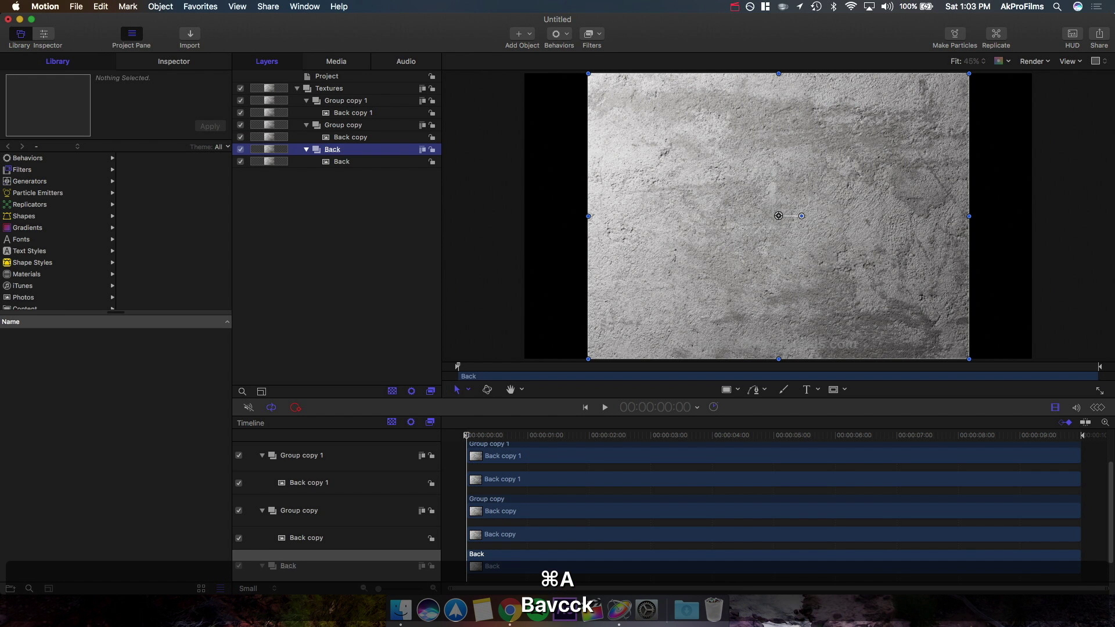
Step: Rename both the middle subgroup and the image layer inside it to Mid
{"action": "left_click", "coordinate": [347, 136]}
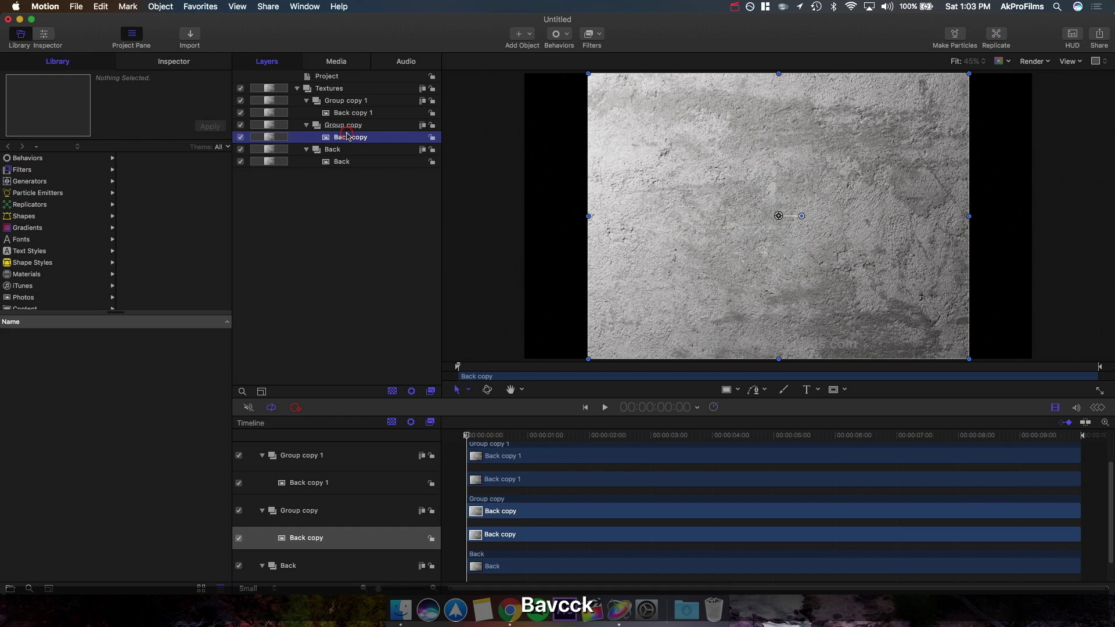
{"action": "double_click", "coordinate": [348, 137]}
{"action": "key", "text": "super+a"}
{"action": "type", "text": "Mid"}
{"action": "key", "text": "Return"}
{"action": "key", "text": "Up"}
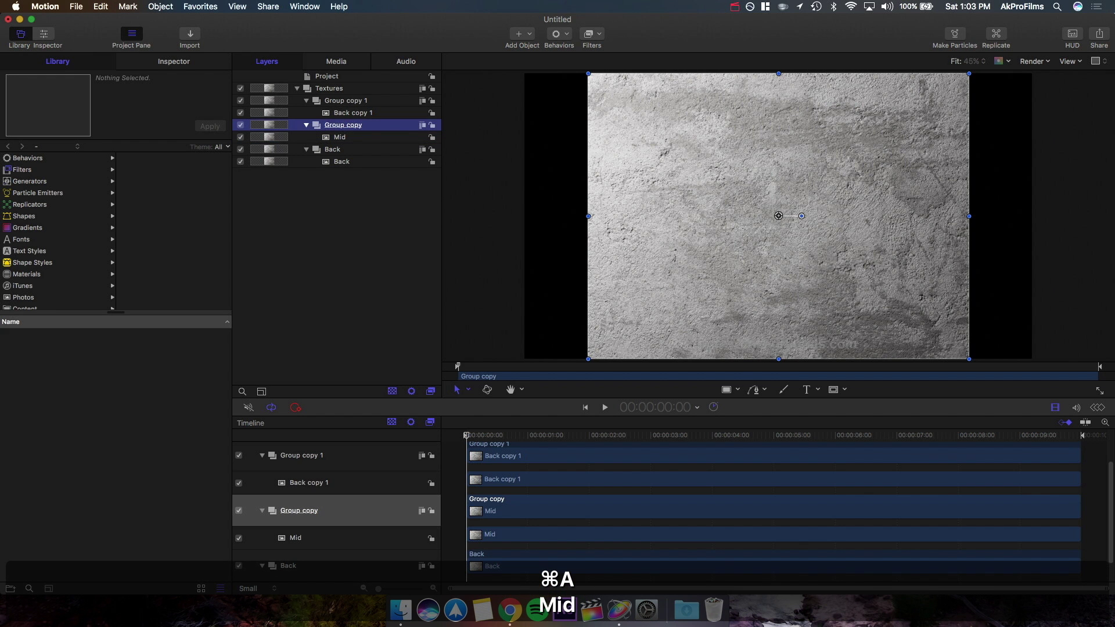
{"action": "key", "text": "Return"}
{"action": "key", "text": "super+a"}
{"action": "type", "text": "Mid"}
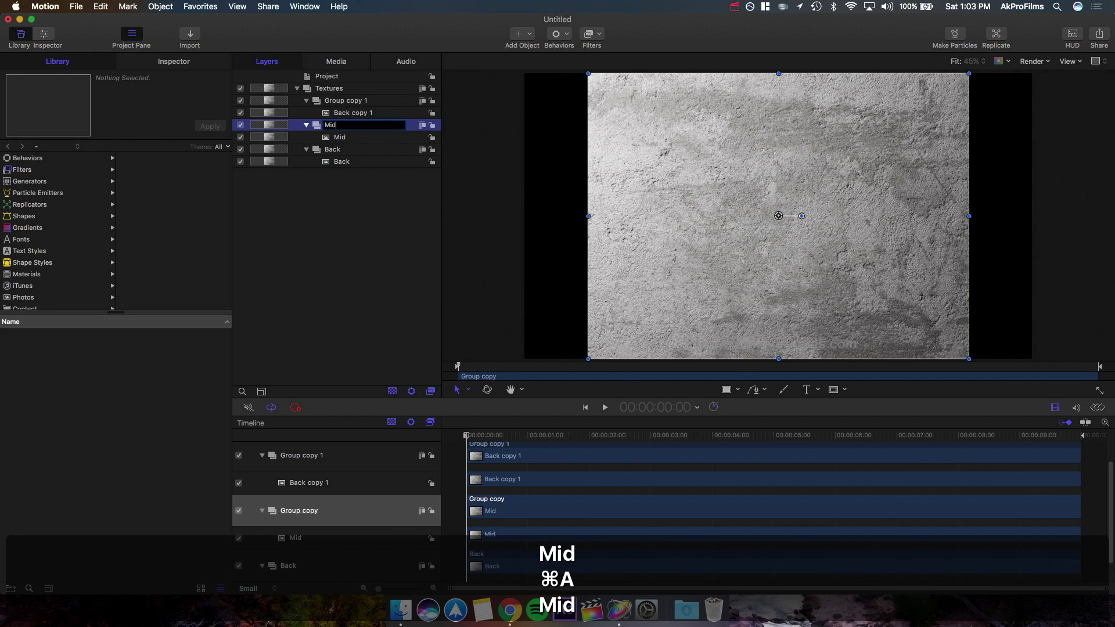
{"action": "key", "text": "Return"}
Step: Rename both the uppermost subgroup in Textures and its image layer to Front
{"action": "key", "text": "Up"}
{"action": "key", "text": "Return"}
{"action": "key", "text": "super+a"}
{"action": "type", "text": "f"}
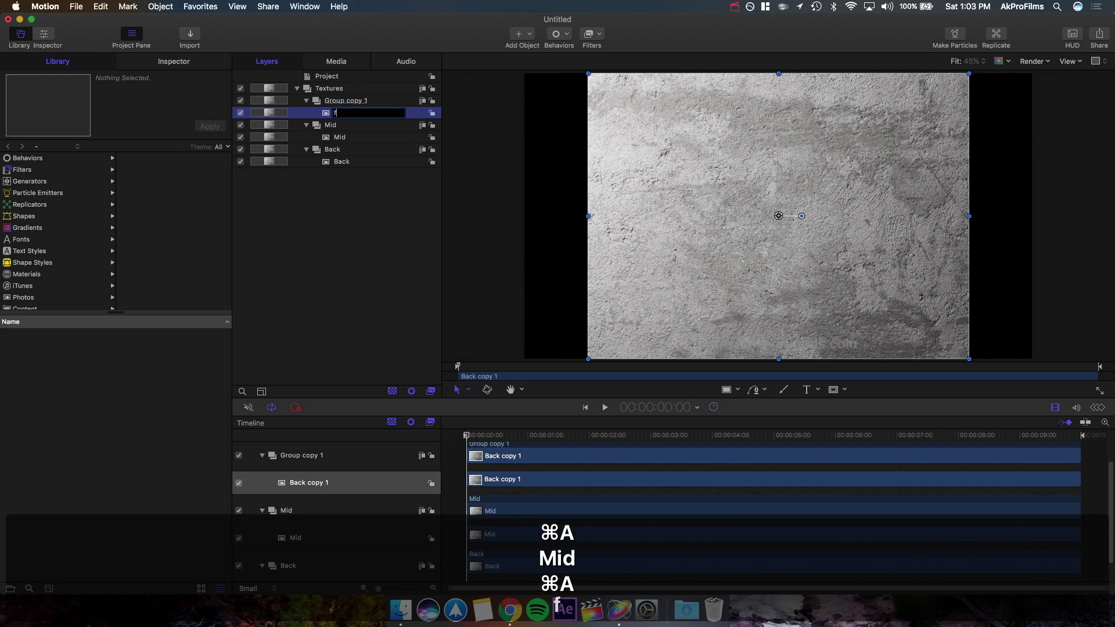
{"action": "key", "text": "BackSpace"}
{"action": "type", "text": "Front"}
{"action": "key", "text": "Return"}
{"action": "key", "text": "Up"}
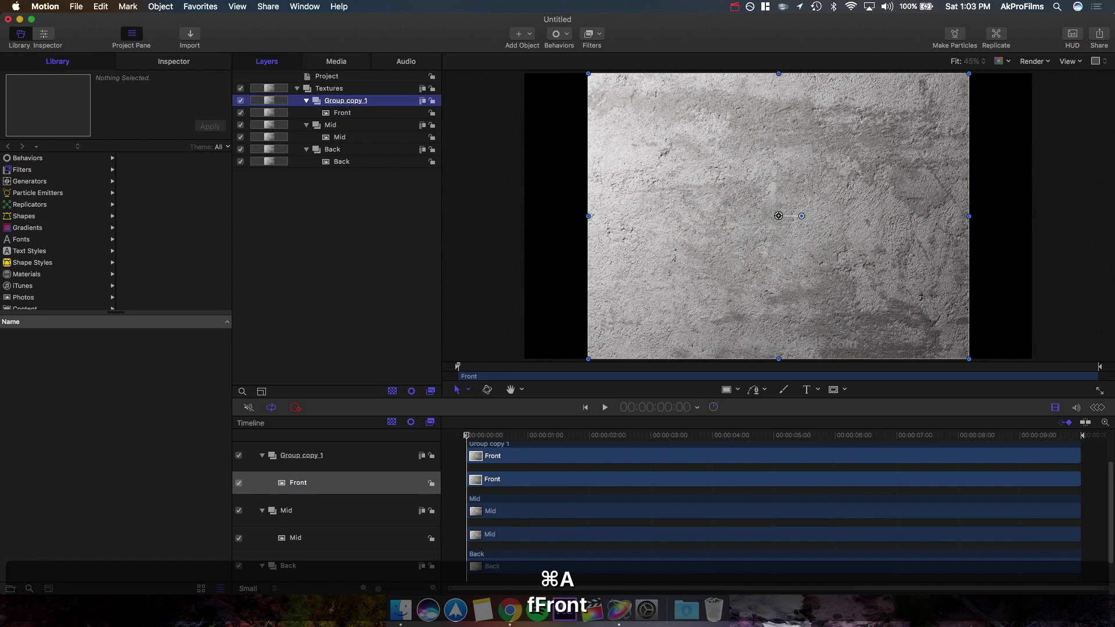
{"action": "key", "text": "Return"}
{"action": "key", "text": "super+a"}
{"action": "type", "text": "Front"}
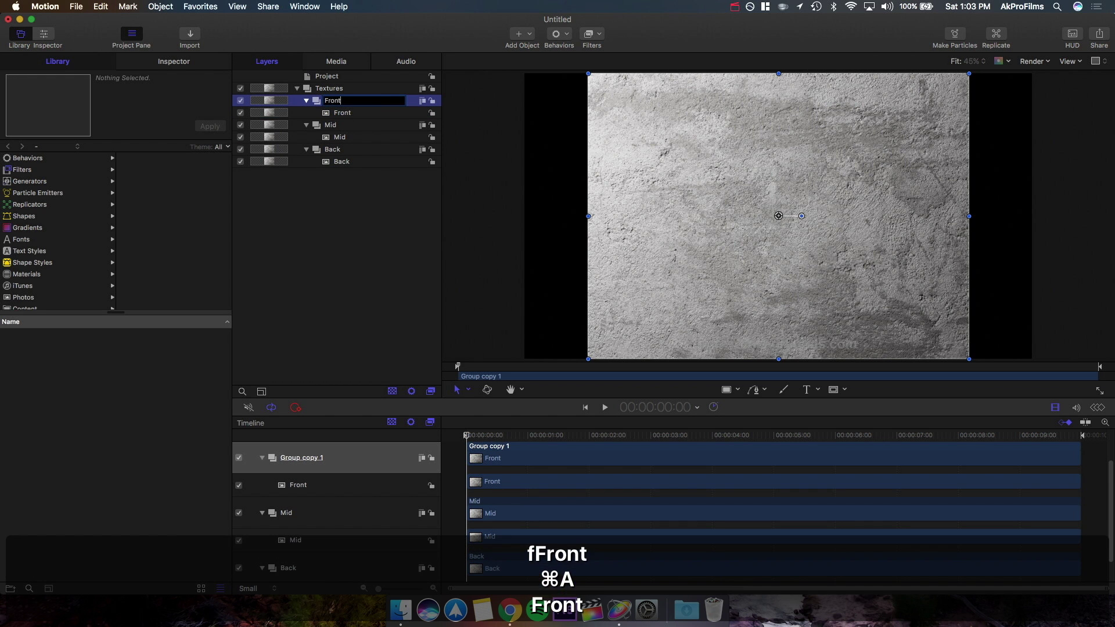
{"action": "key", "text": "Return"}
{"action": "left_click", "coordinate": [364, 185]}
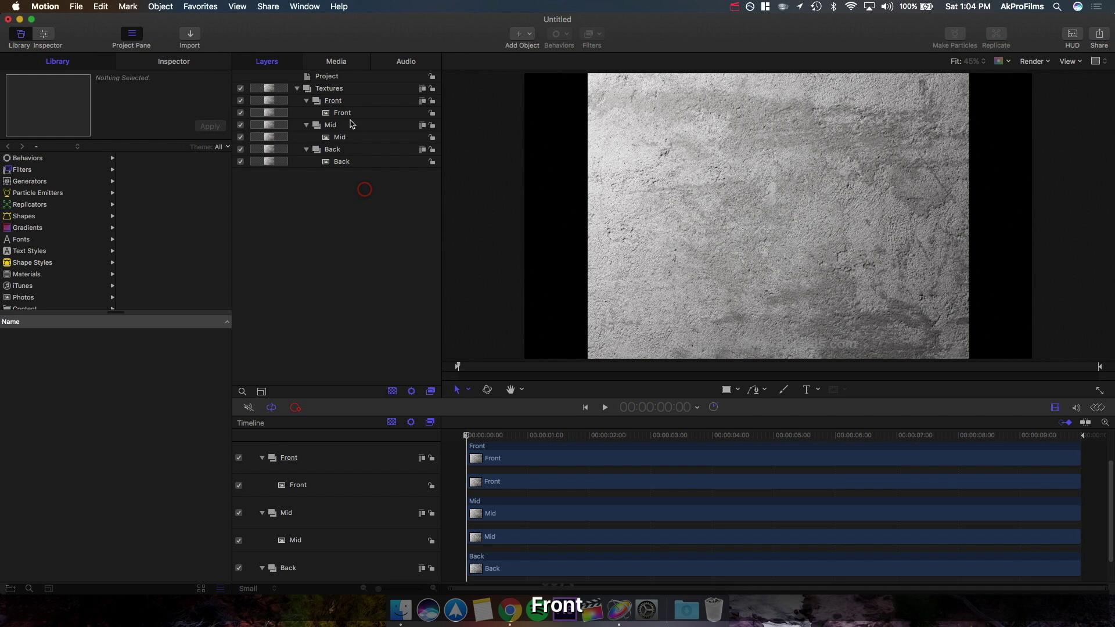
{"action": "left_click", "coordinate": [393, 221]}
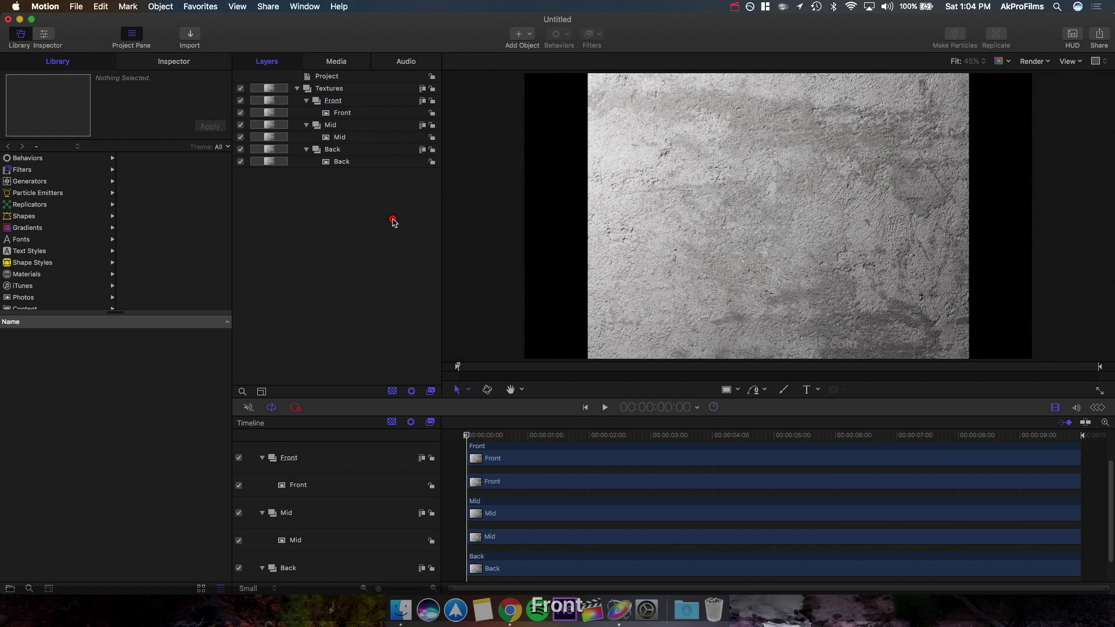
Step: Add a camera to the project and switch the existing 2D groups to 3D
{"action": "left_click", "coordinate": [529, 35]}
{"action": "left_click", "coordinate": [550, 69]}
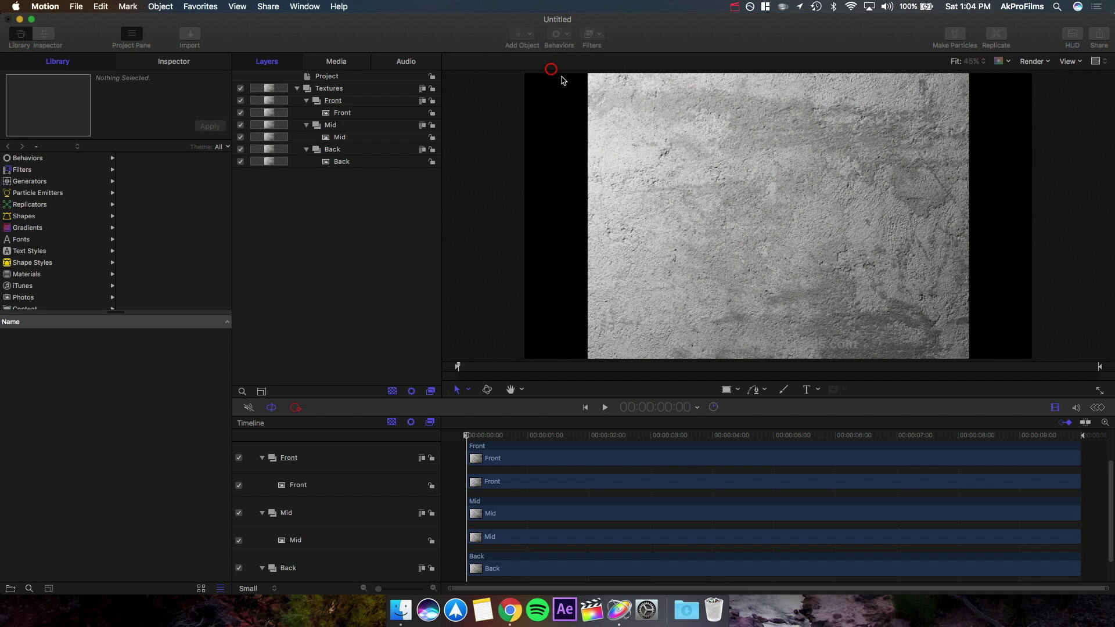
{"action": "left_click", "coordinate": [649, 127]}
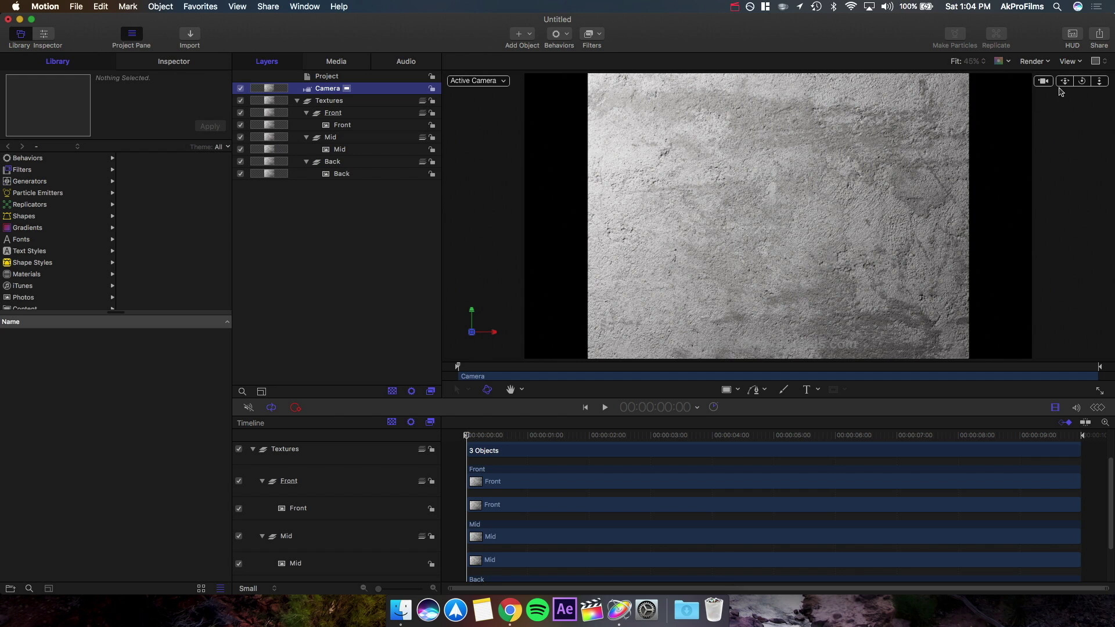
Step: Switch the canvas to the Perspective view and orbit to an angle showing the camera beside the texture plane
{"action": "left_click", "coordinate": [480, 86]}
{"action": "left_click", "coordinate": [516, 119]}
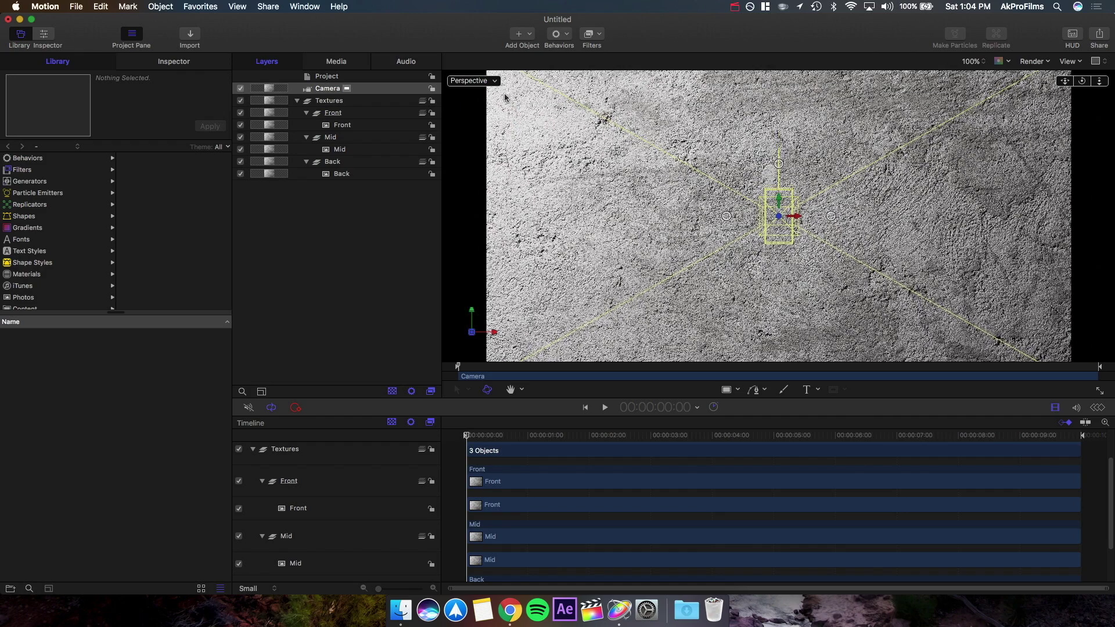
{"action": "left_click_drag", "start_coordinate": [1098, 82], "coordinate": [858, 167]}
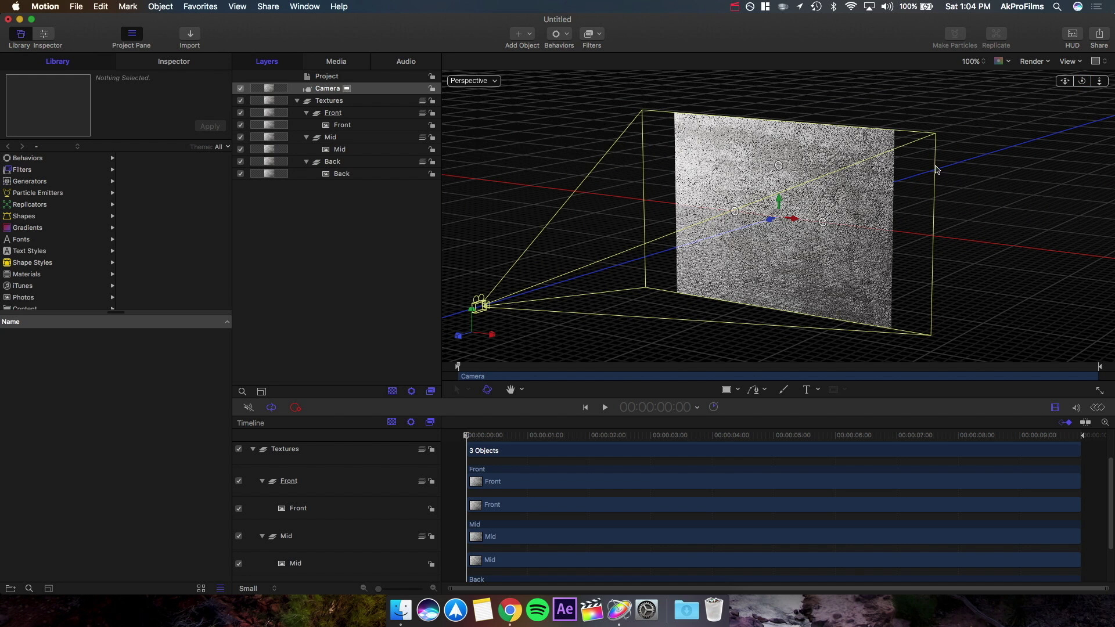
{"action": "left_click", "coordinate": [360, 237]}
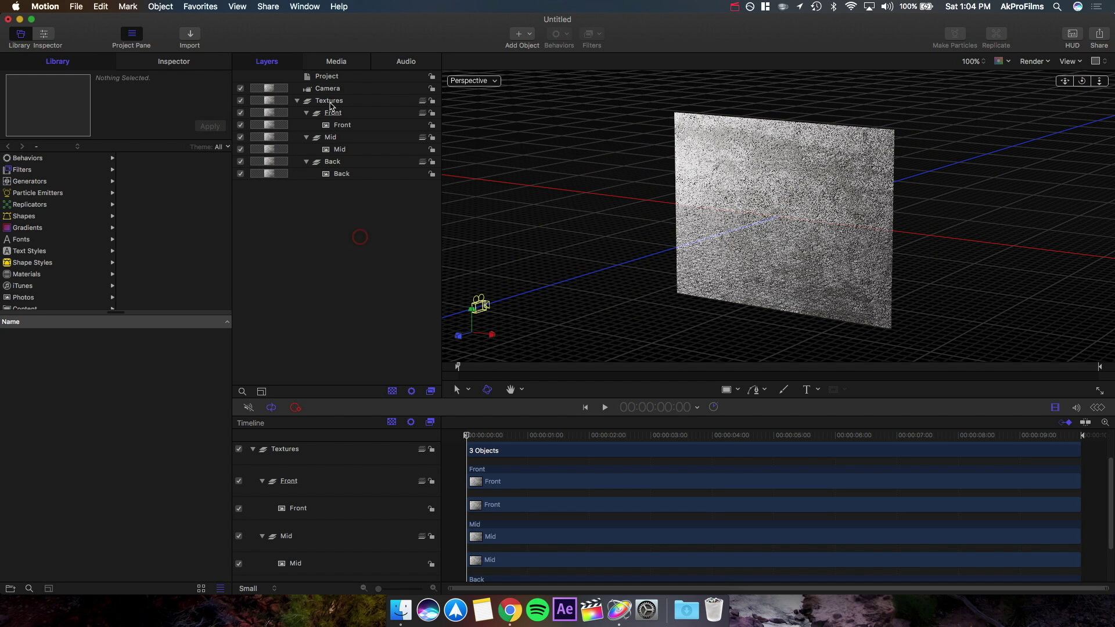
{"action": "left_click", "coordinate": [329, 102]}
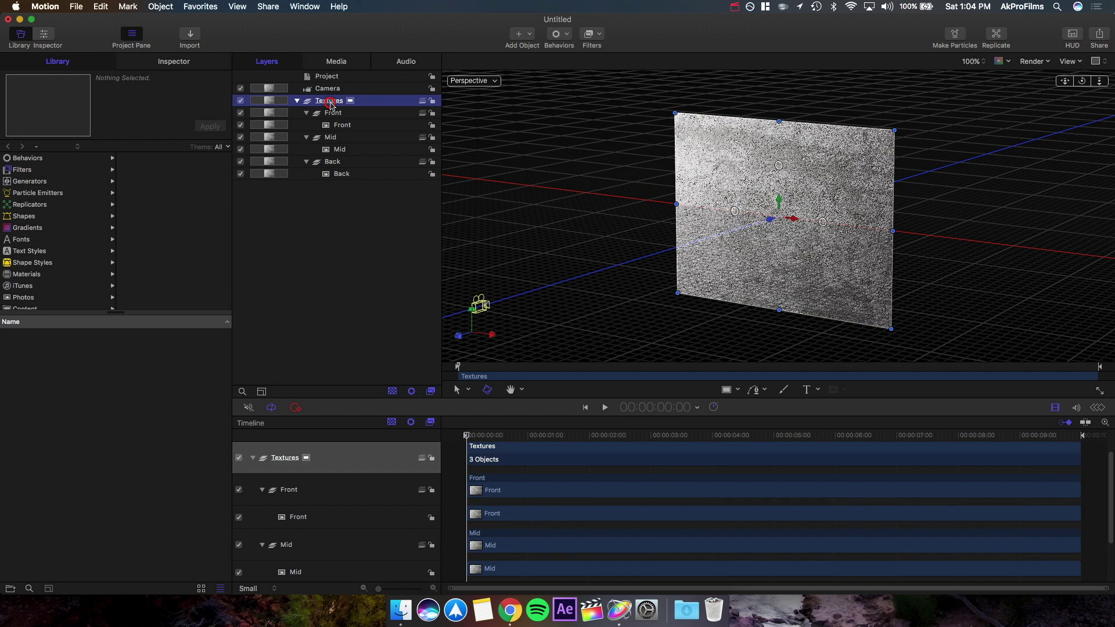
{"action": "left_click", "coordinate": [358, 113]}
{"action": "left_click", "coordinate": [355, 139]}
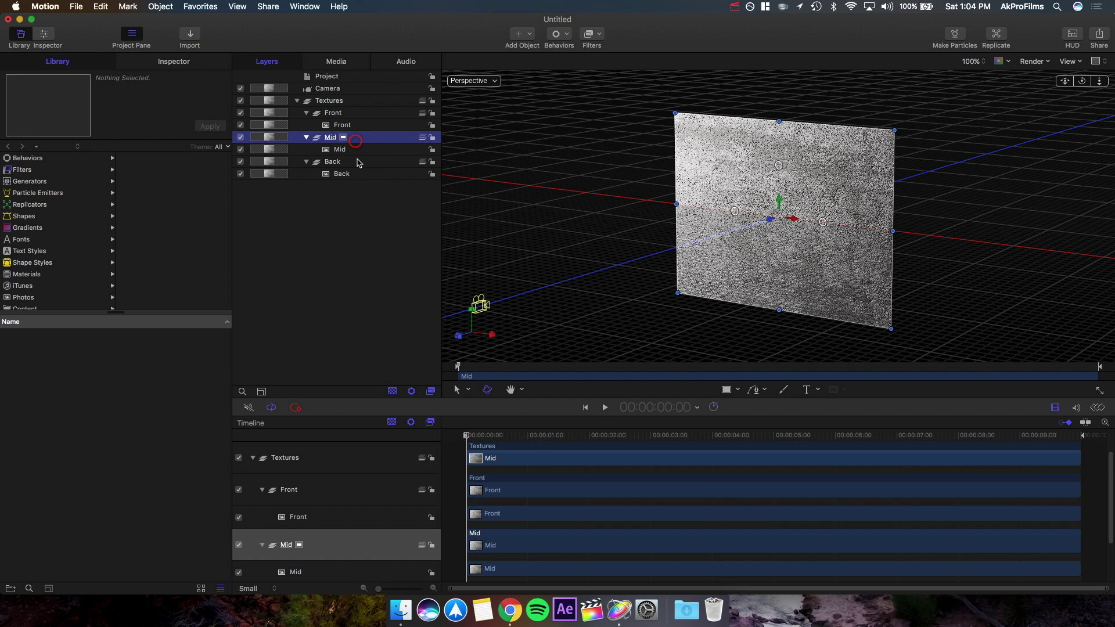
{"action": "left_click", "coordinate": [358, 162]}
Step: Set the Z position of the Back image layer to -2000 px
{"action": "left_click", "coordinate": [359, 173]}
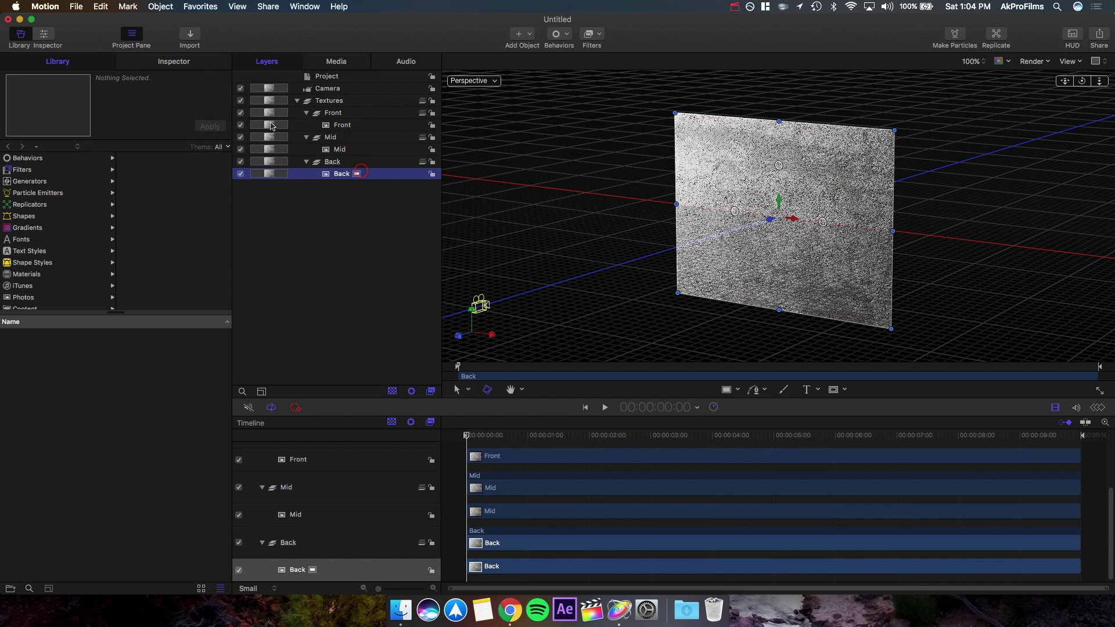
{"action": "left_click", "coordinate": [182, 61]}
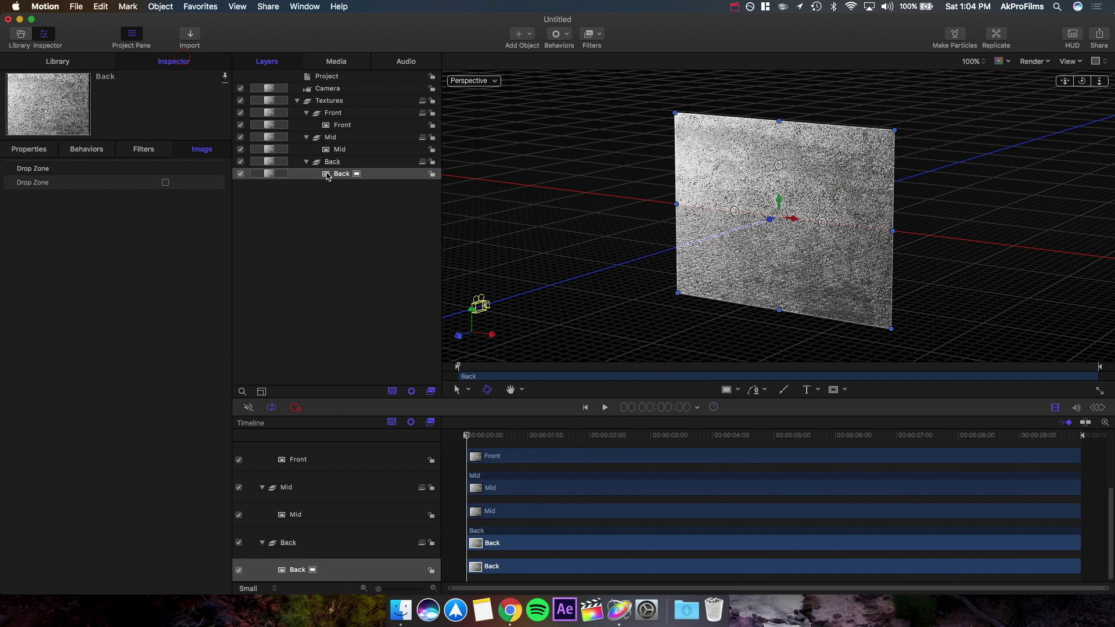
{"action": "left_click", "coordinate": [29, 149]}
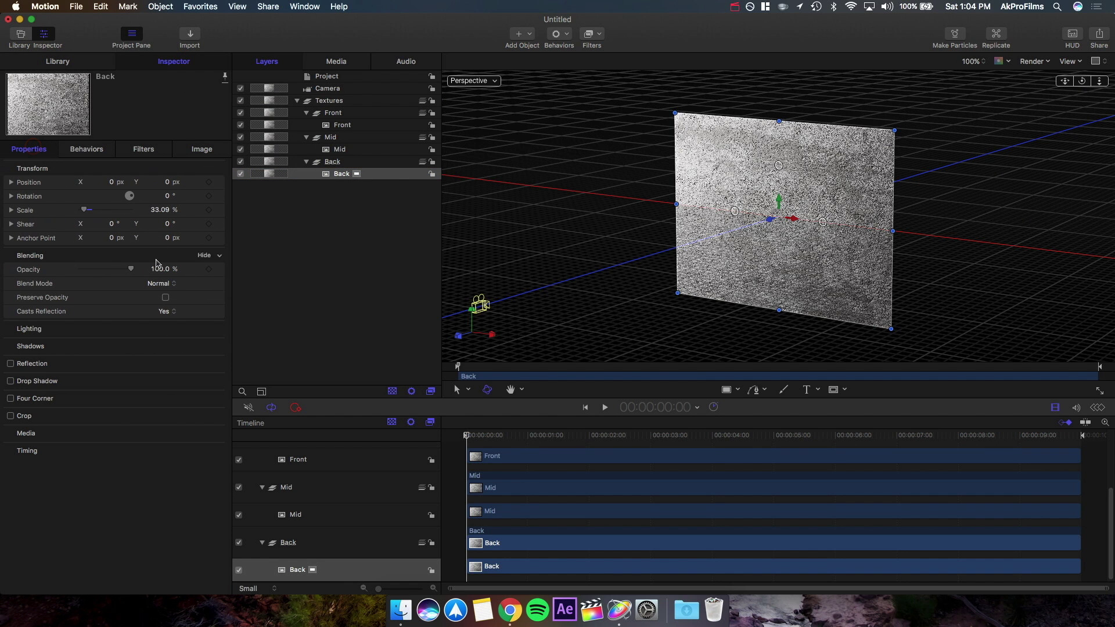
{"action": "left_click", "coordinate": [11, 183]}
{"action": "left_click", "coordinate": [165, 225]}
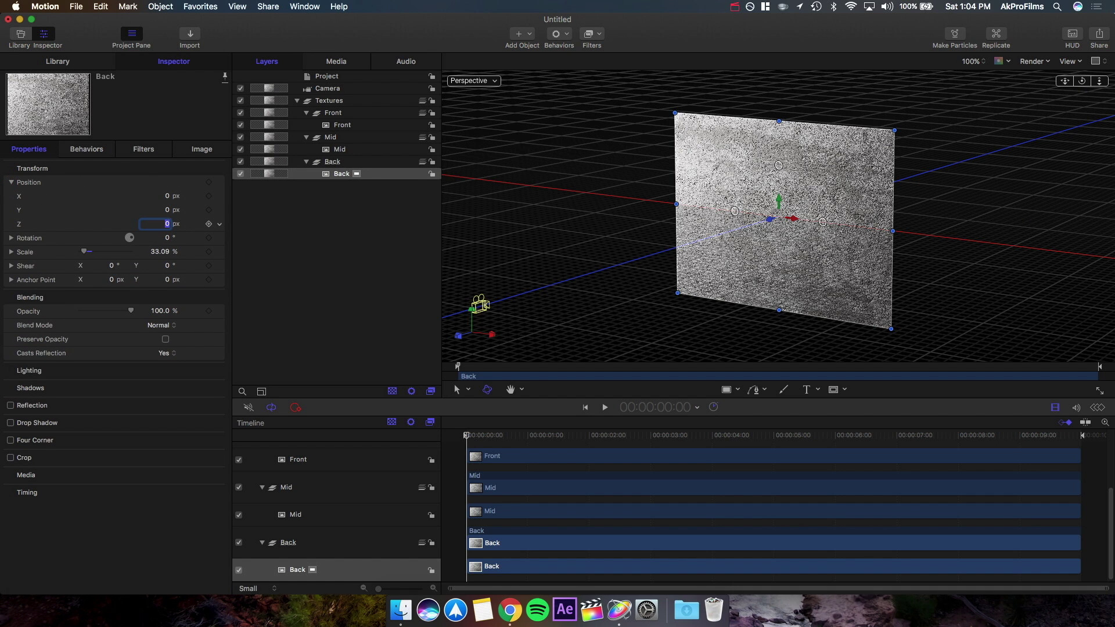
{"action": "type", "text": "-2000"}
{"action": "key", "text": "Return"}
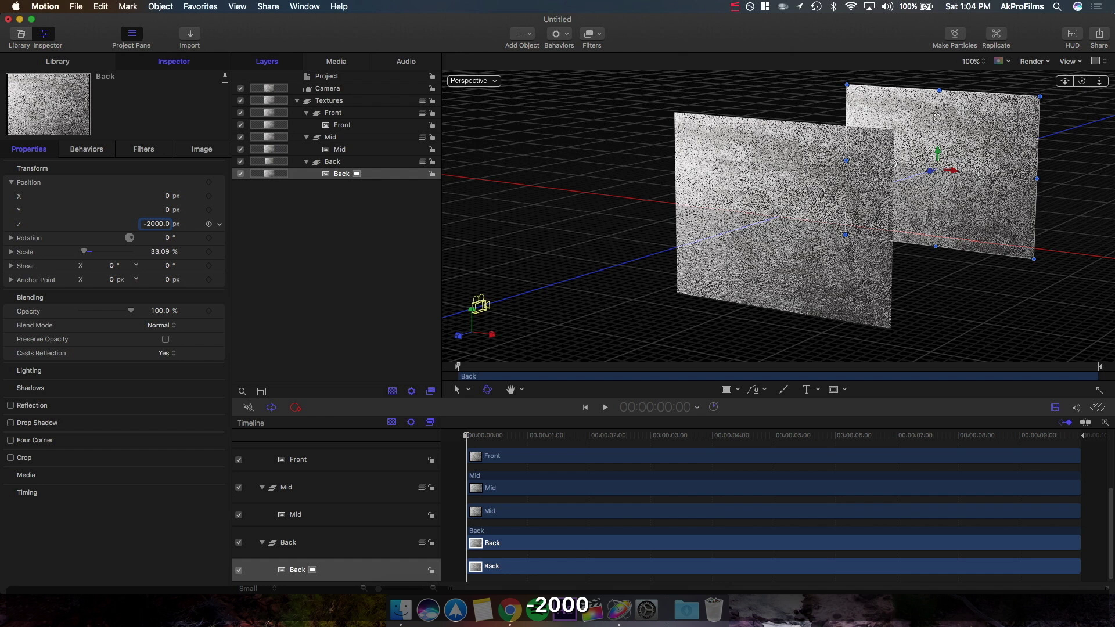
Step: Set the Z position of the Mid image layer to -1500 px
{"action": "left_click", "coordinate": [337, 148]}
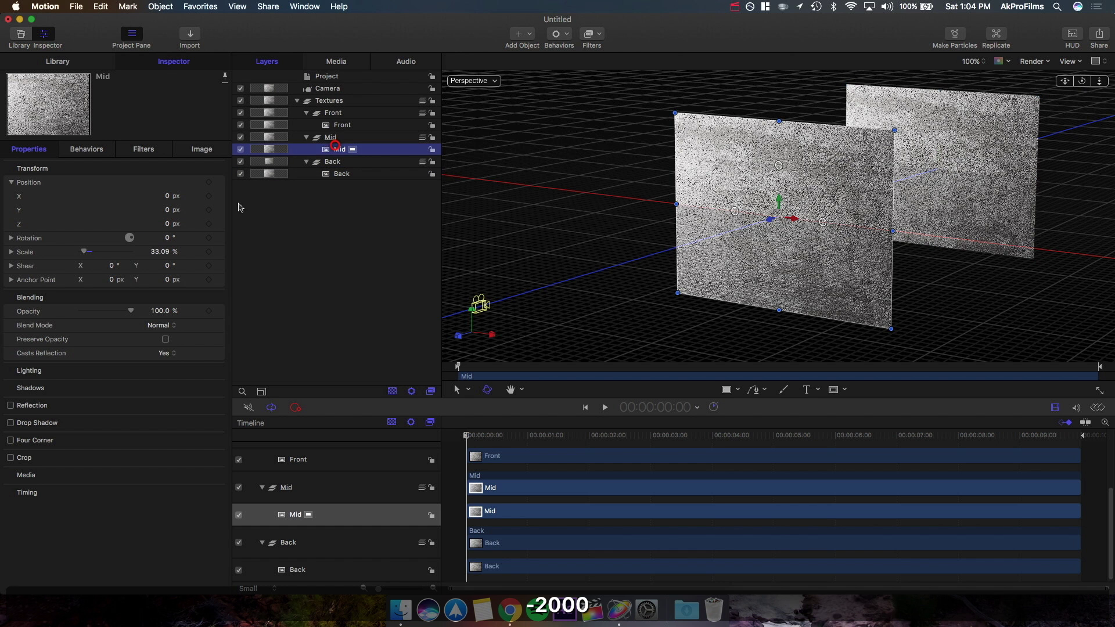
{"action": "left_click", "coordinate": [169, 224]}
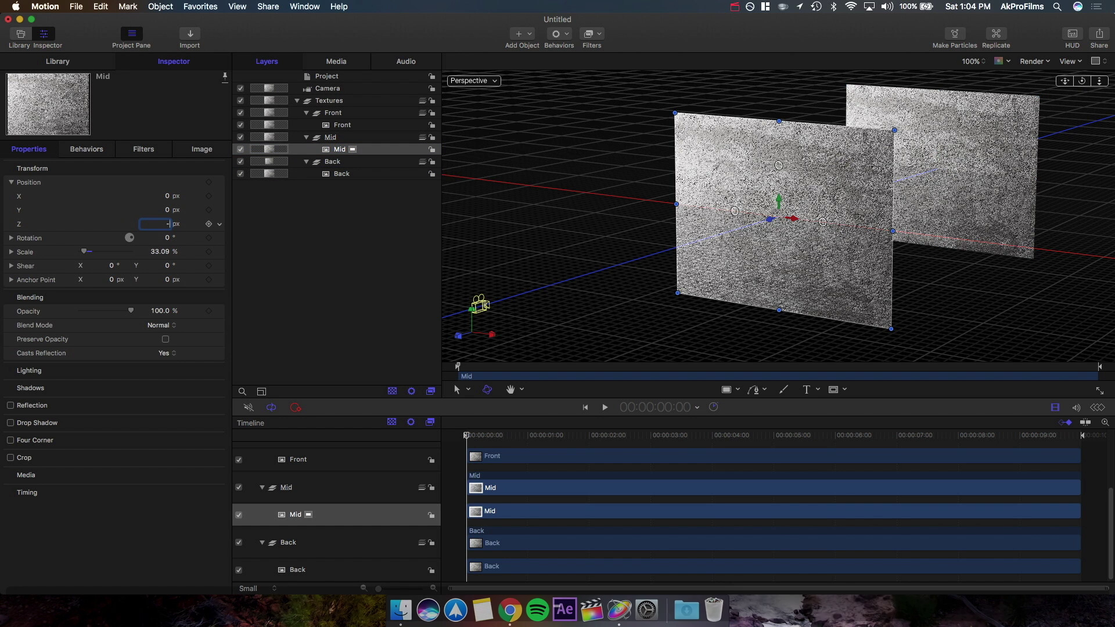
{"action": "type", "text": "-1500"}
{"action": "key", "text": "Return"}
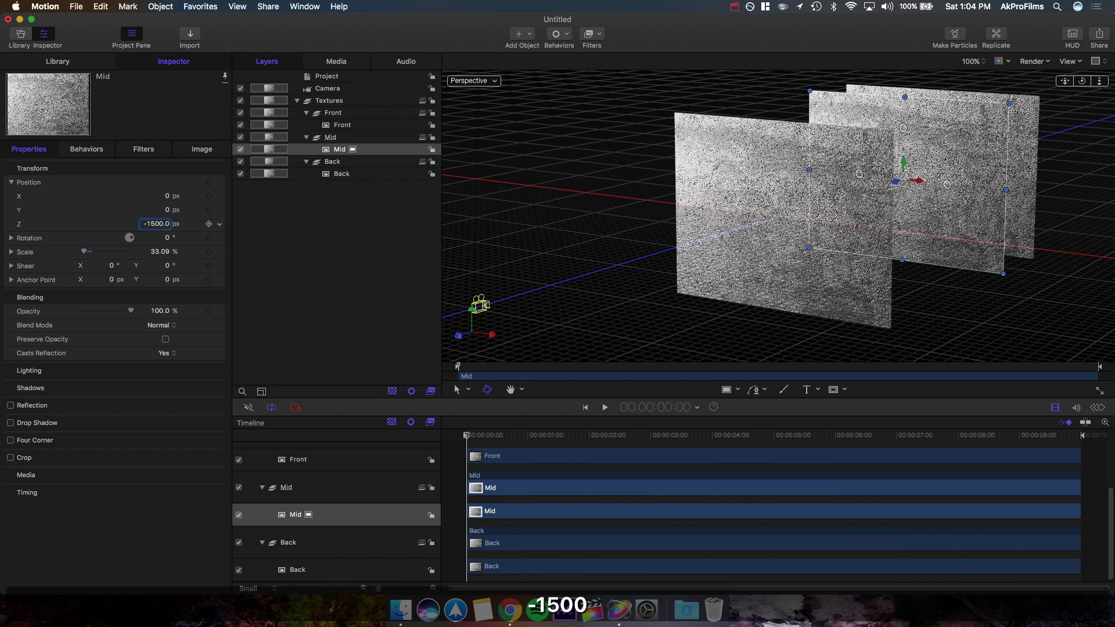
Step: Set the Z position of the Front image layer to -1000 px and deselect it
{"action": "left_click", "coordinate": [338, 125]}
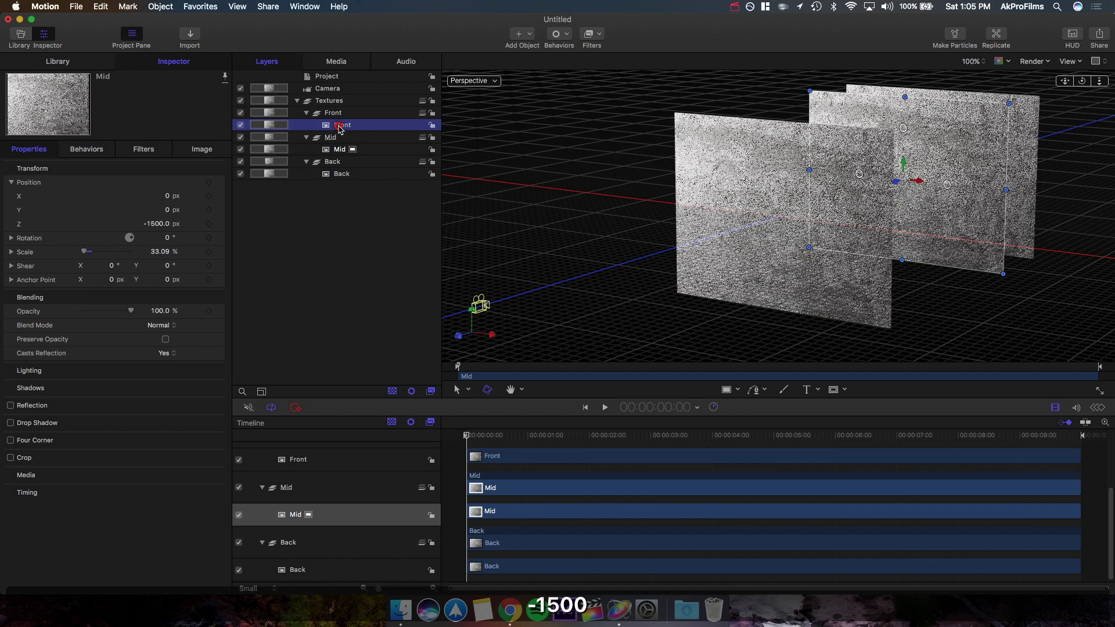
{"action": "left_click", "coordinate": [165, 223]}
{"action": "type", "text": "-1000"}
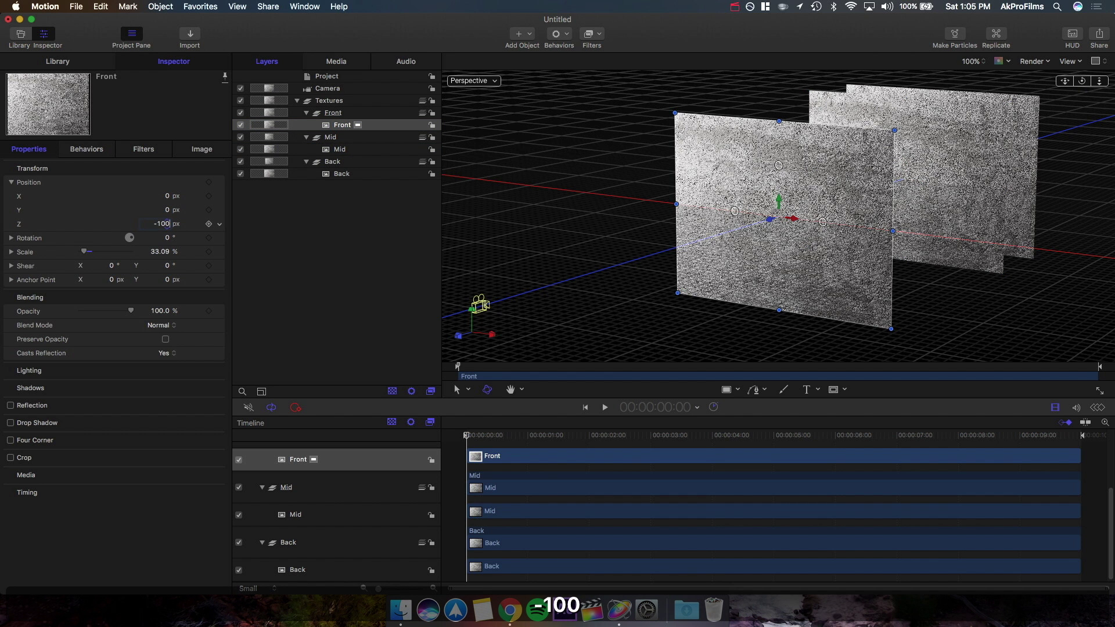
{"action": "key", "text": "Return"}
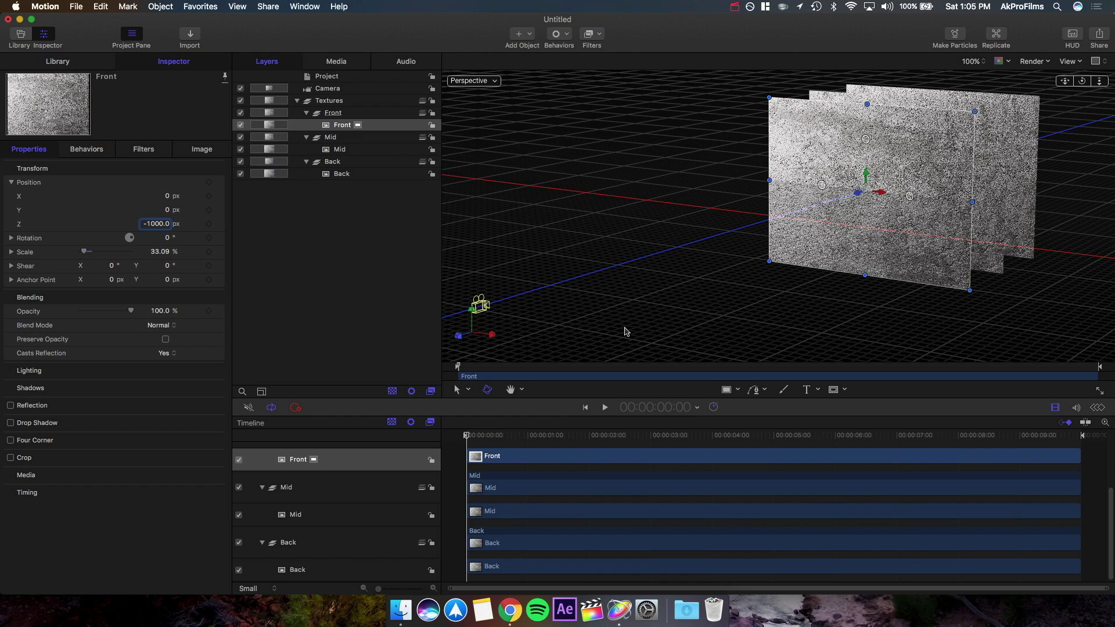
{"action": "left_click", "coordinate": [373, 281]}
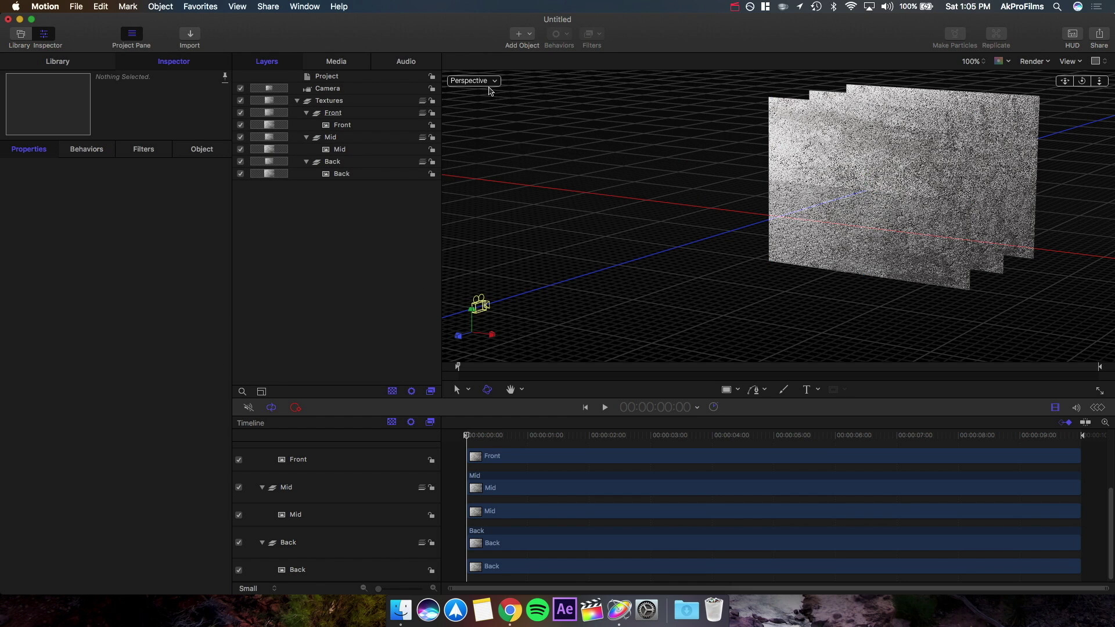
Step: Switch the canvas to the Active Camera view and scale the Back image layer up until it fills the frame
{"action": "left_click", "coordinate": [488, 82]}
{"action": "left_click", "coordinate": [506, 89]}
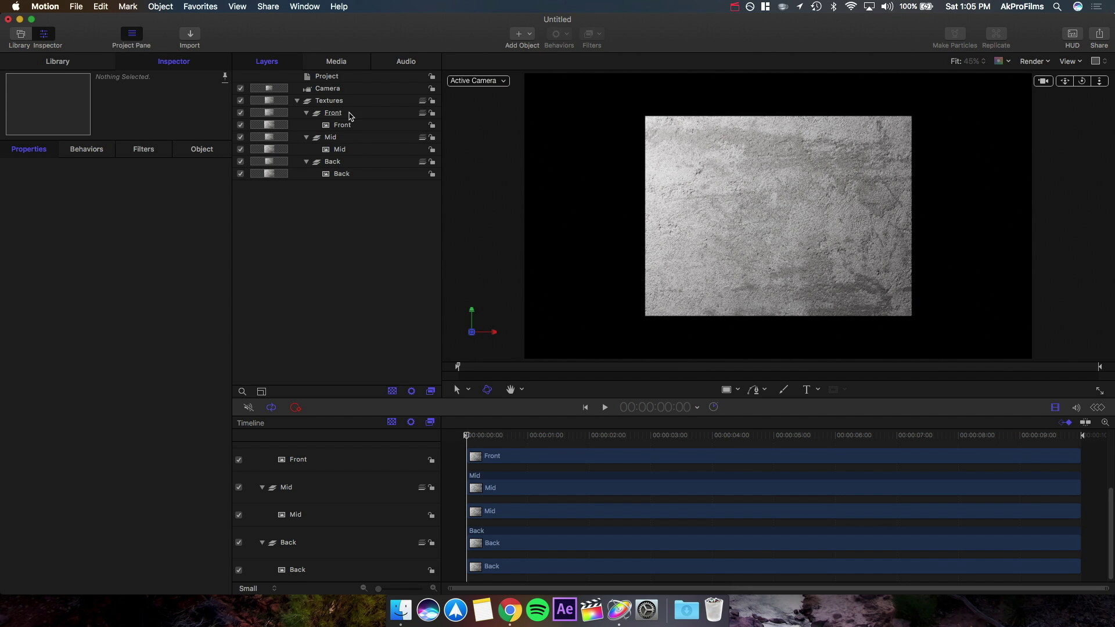
{"action": "left_click", "coordinate": [373, 176]}
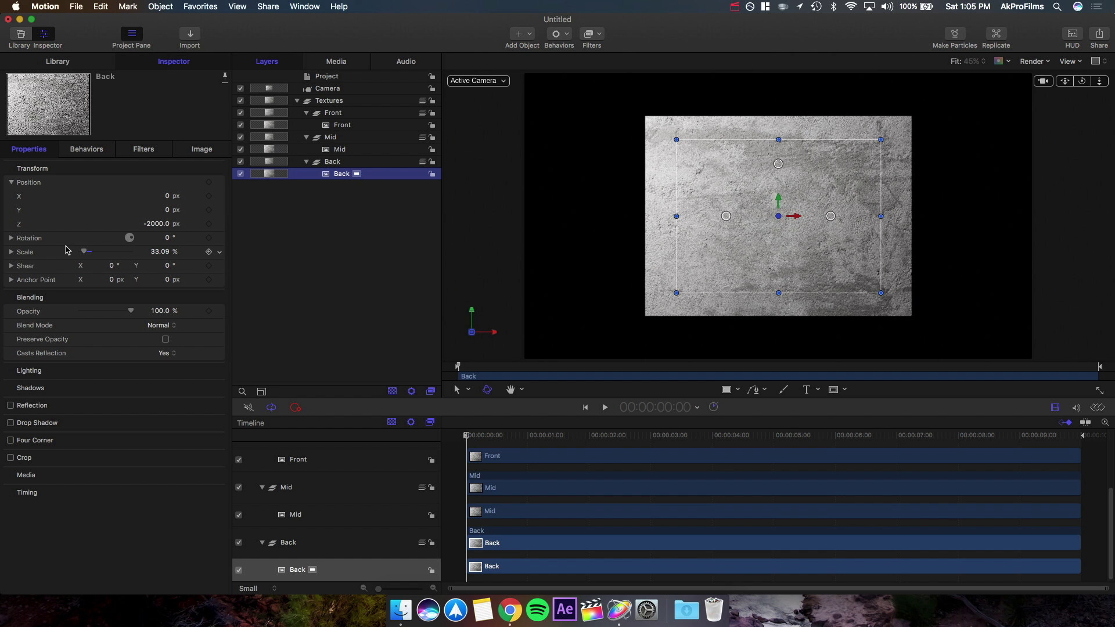
{"action": "left_click_drag", "start_coordinate": [158, 256], "coordinate": [157, 255]}
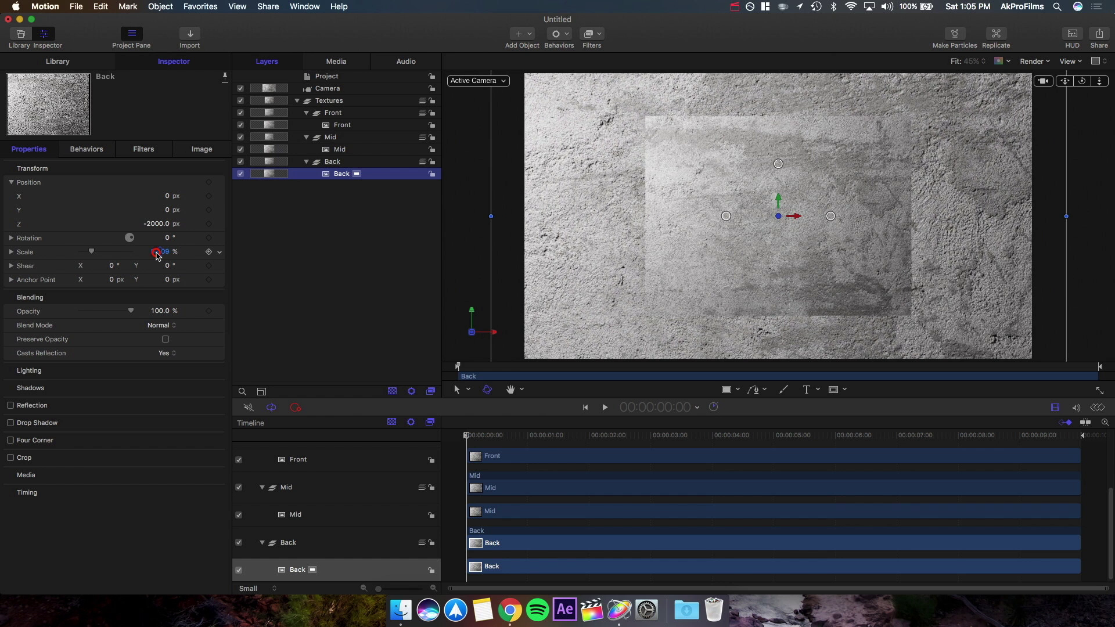
Step: Scale the Mid image layer to 80.09% and the Front image layer to 68.09% to fill the camera frame
{"action": "left_click", "coordinate": [312, 145]}
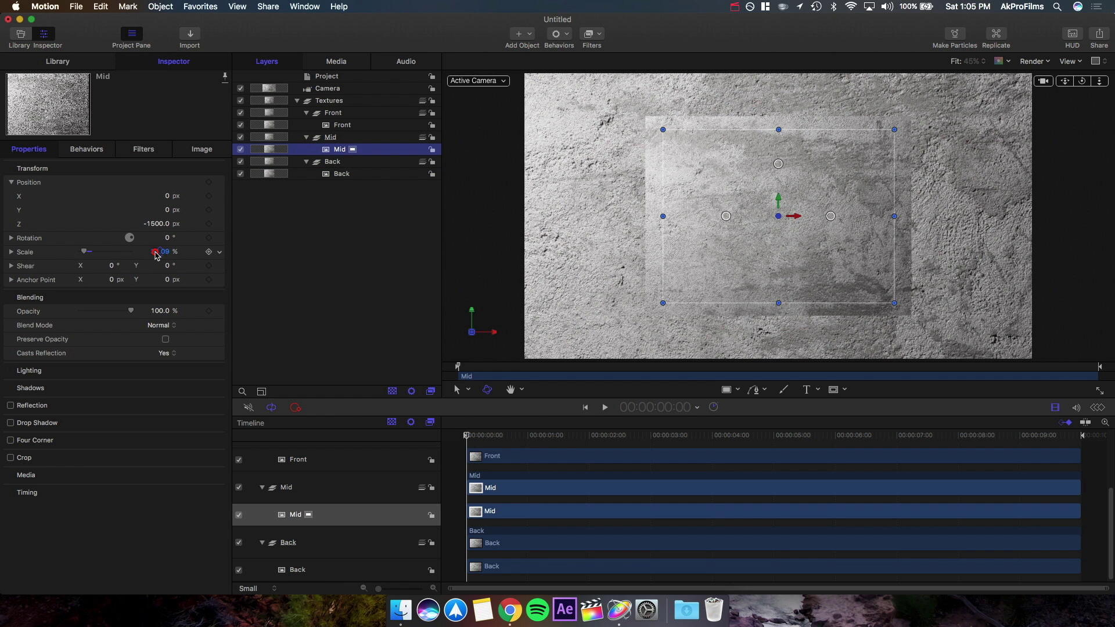
{"action": "left_click_drag", "start_coordinate": [155, 253], "coordinate": [165, 251]}
{"action": "left_click", "coordinate": [343, 125]}
Step: Inspect the camera's field of view against the enlarged textures in Perspective and return the canvas to Active Camera
{"action": "left_click", "coordinate": [465, 81]}
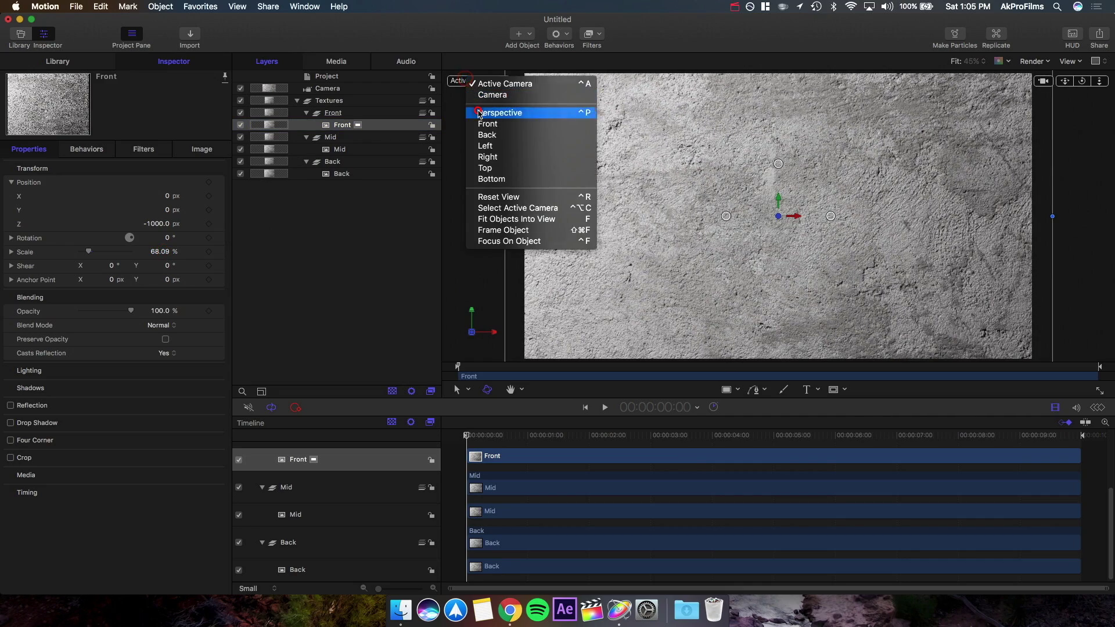
{"action": "left_click", "coordinate": [479, 112]}
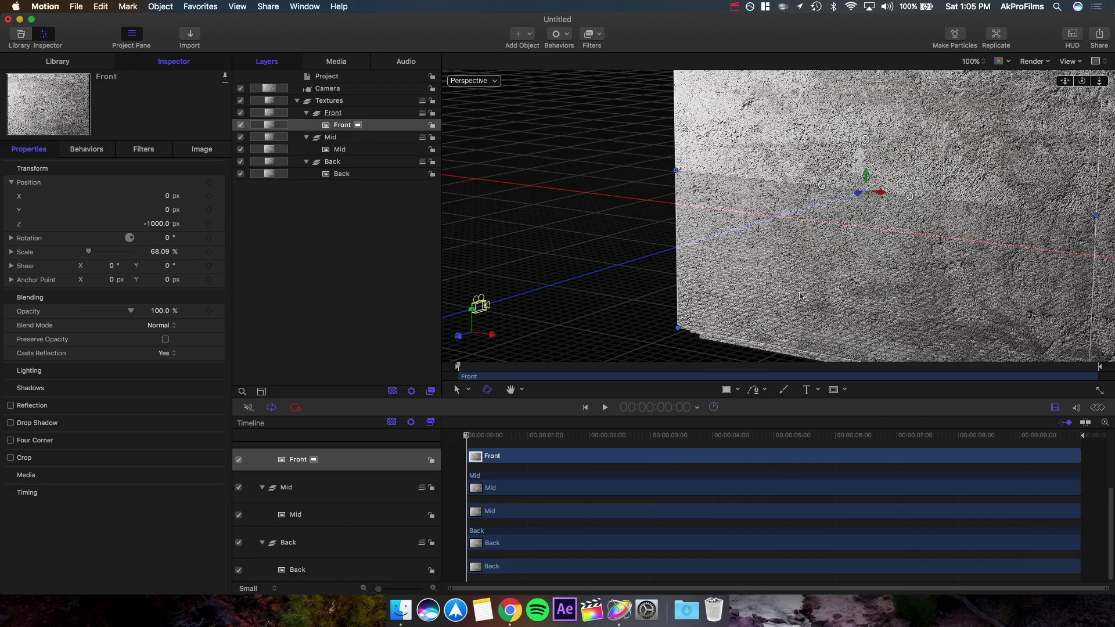
{"action": "left_click", "coordinate": [481, 304]}
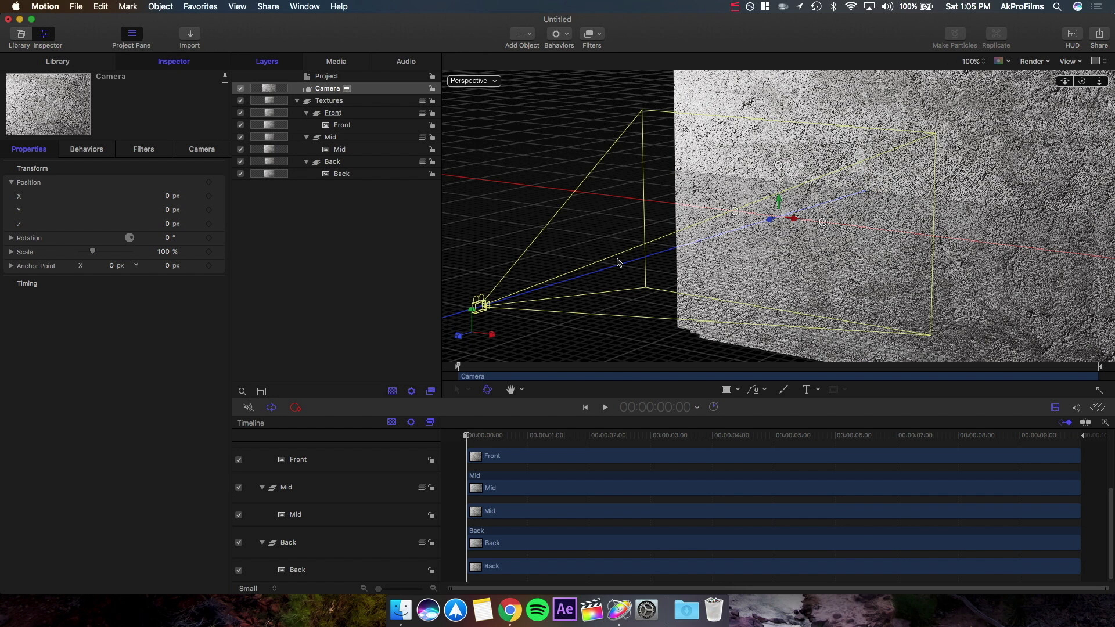
{"action": "left_click", "coordinate": [494, 86]}
{"action": "left_click", "coordinate": [505, 88]}
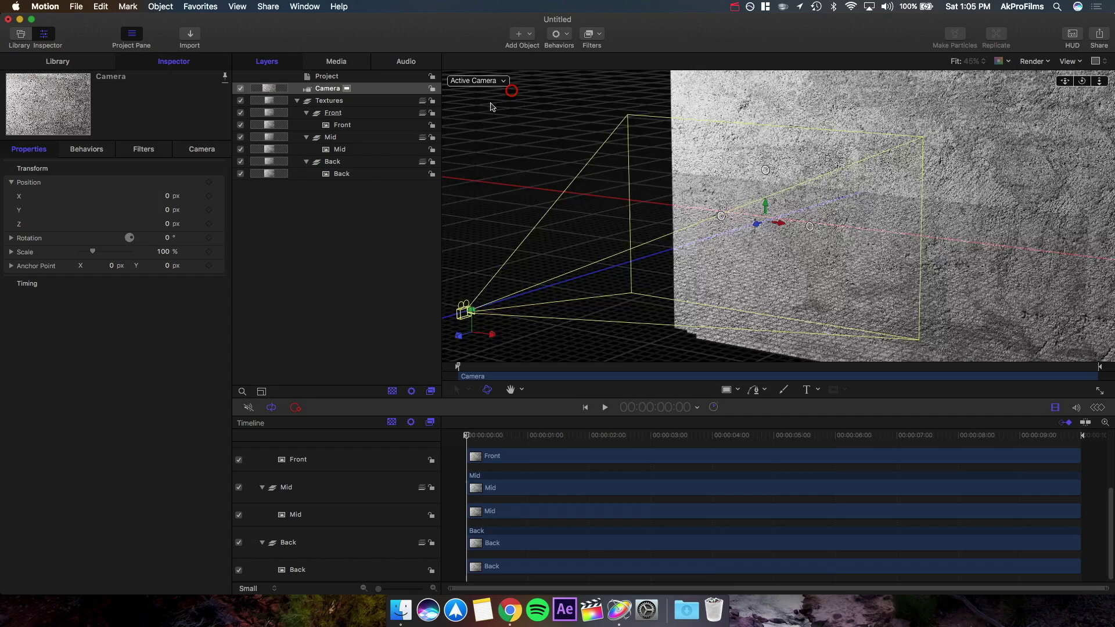
{"action": "left_click", "coordinate": [360, 197]}
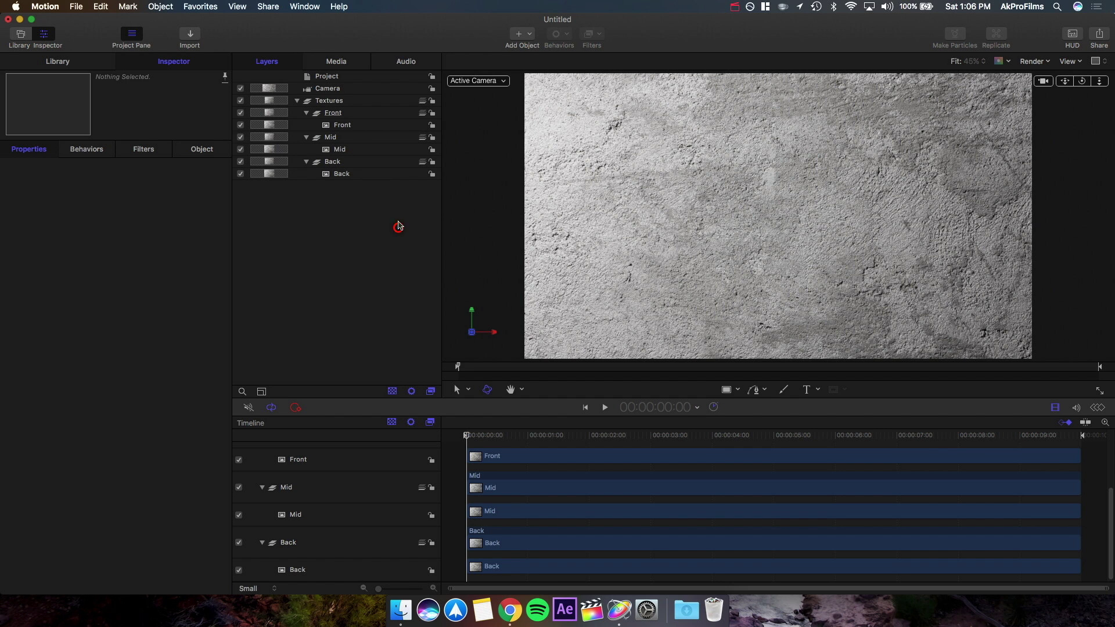
Step: Rotate the Mid image layer 20° about Z and scale it up so the tilted texture covers the frame
{"action": "left_click", "coordinate": [350, 162]}
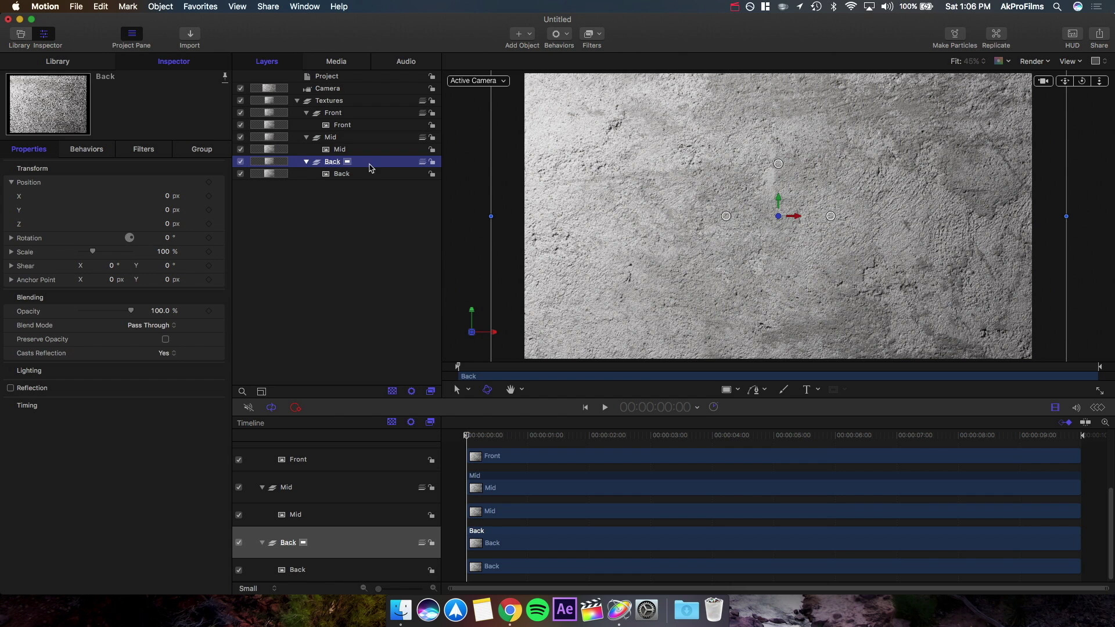
{"action": "left_click", "coordinate": [335, 150]}
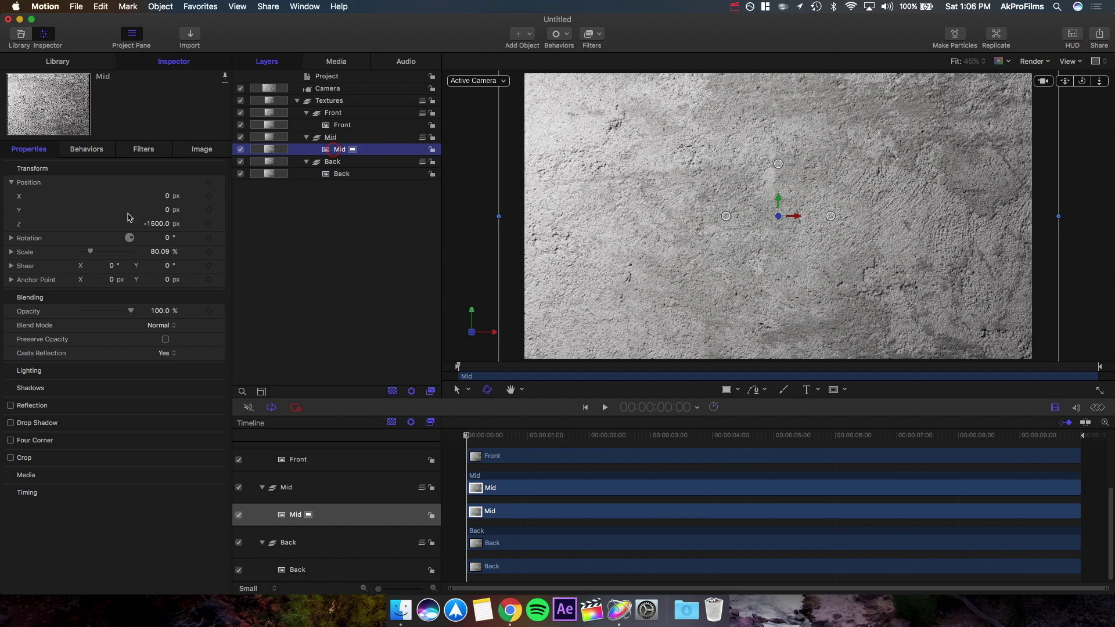
{"action": "left_click", "coordinate": [12, 239]}
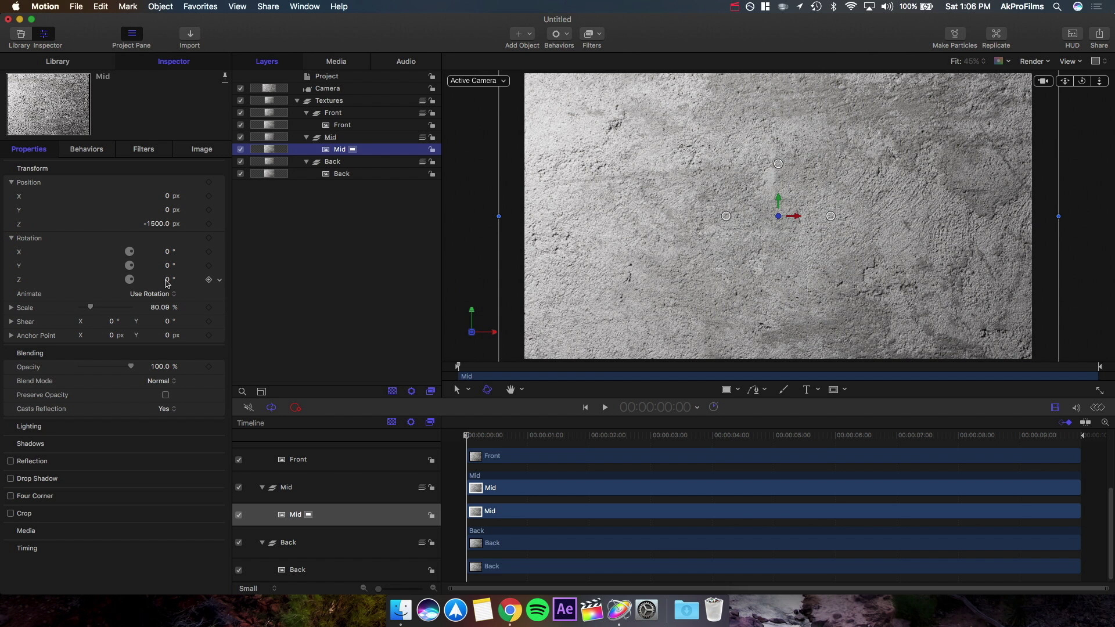
{"action": "left_click_drag", "start_coordinate": [166, 284], "coordinate": [166, 280]}
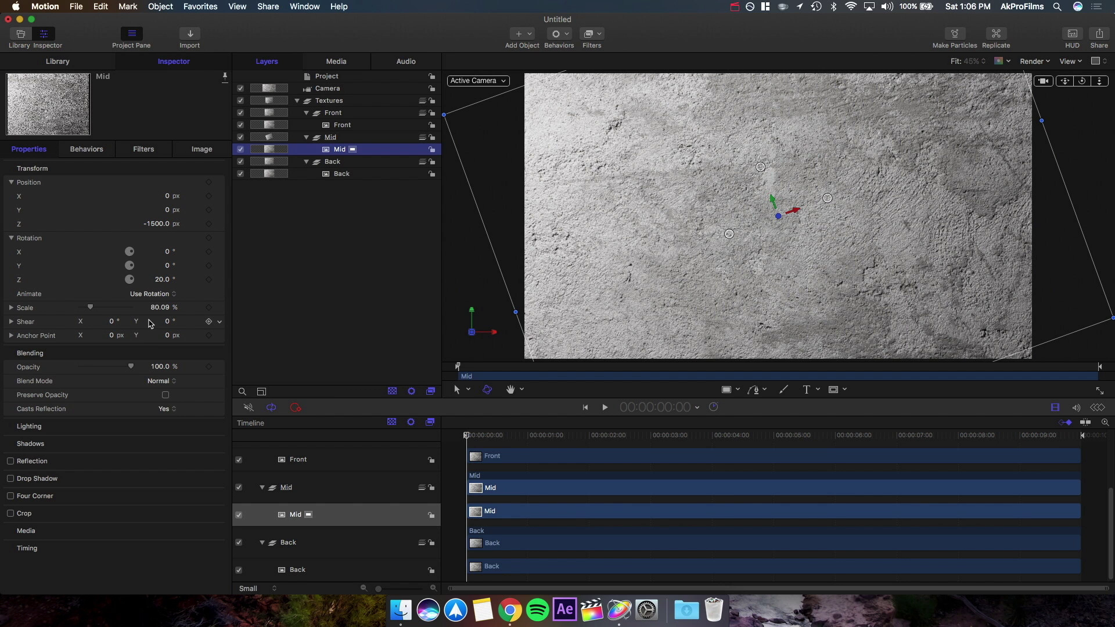
{"action": "left_click_drag", "start_coordinate": [155, 310], "coordinate": [155, 309]}
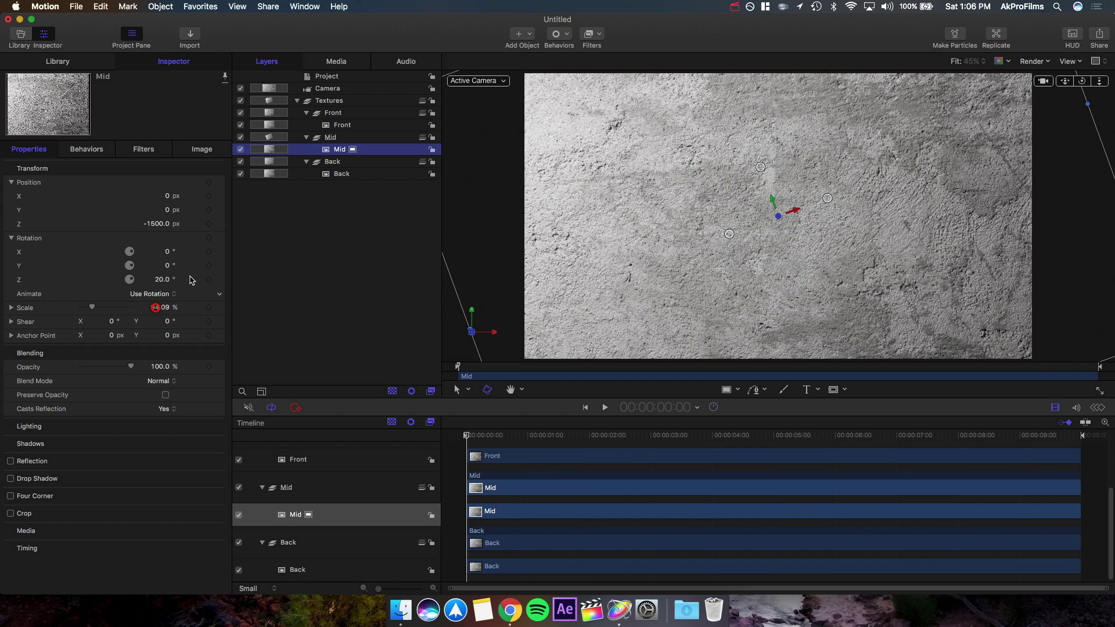
Step: Rotate the Front image layer -8° about Z and set its scale to 77.09%
{"action": "left_click", "coordinate": [333, 128]}
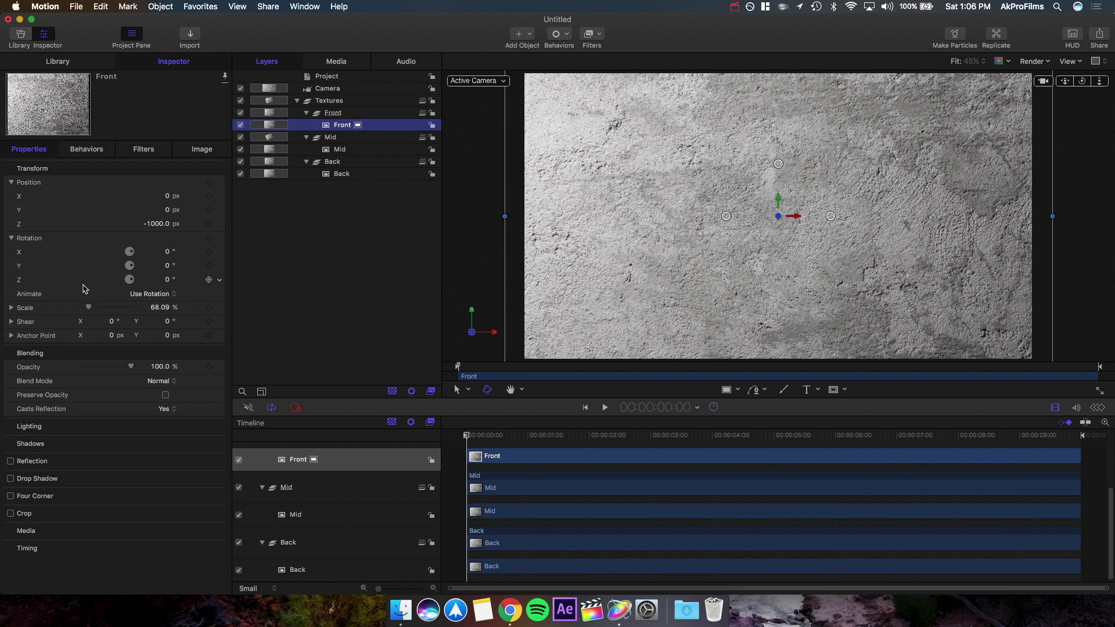
{"action": "left_click_drag", "start_coordinate": [167, 283], "coordinate": [167, 281]}
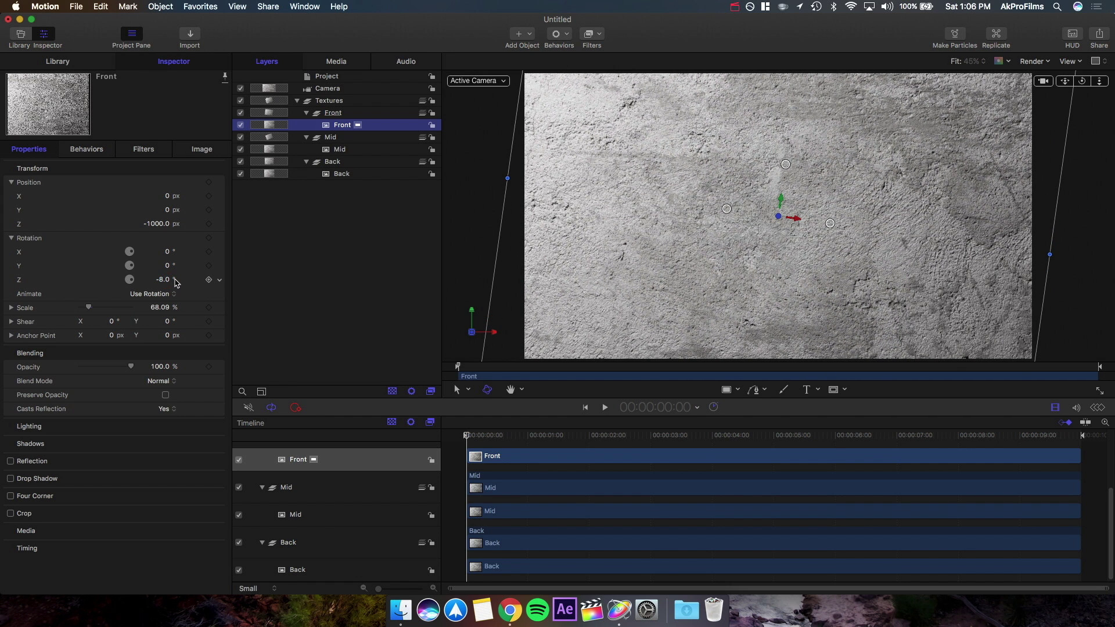
{"action": "double_click", "coordinate": [162, 308]}
{"action": "left_click_drag", "start_coordinate": [160, 306], "coordinate": [161, 306]}
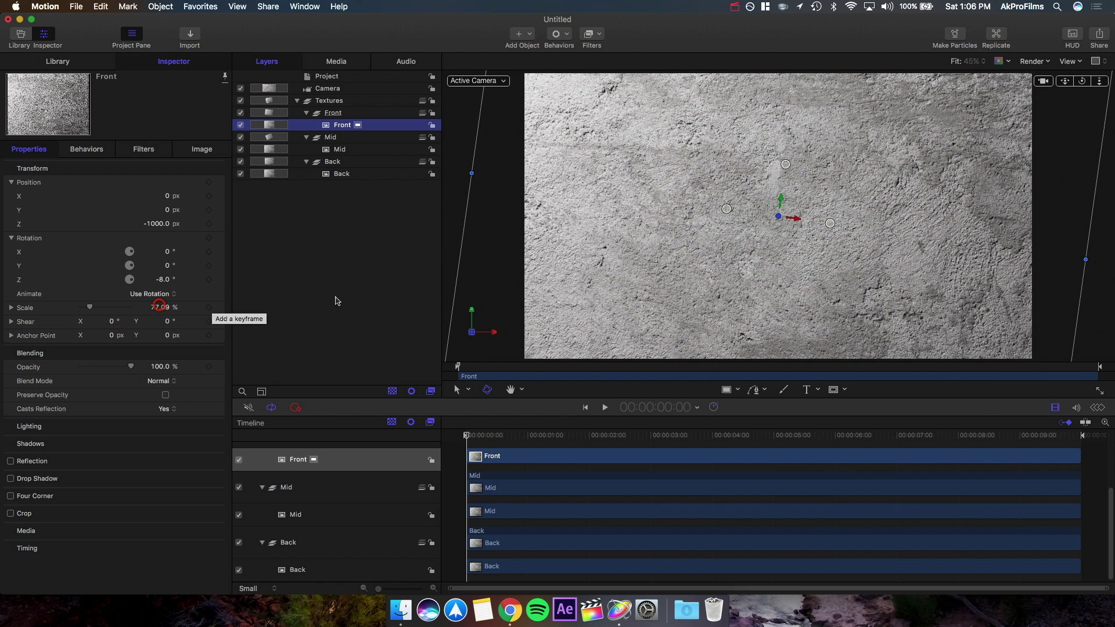
{"action": "left_click", "coordinate": [336, 297]}
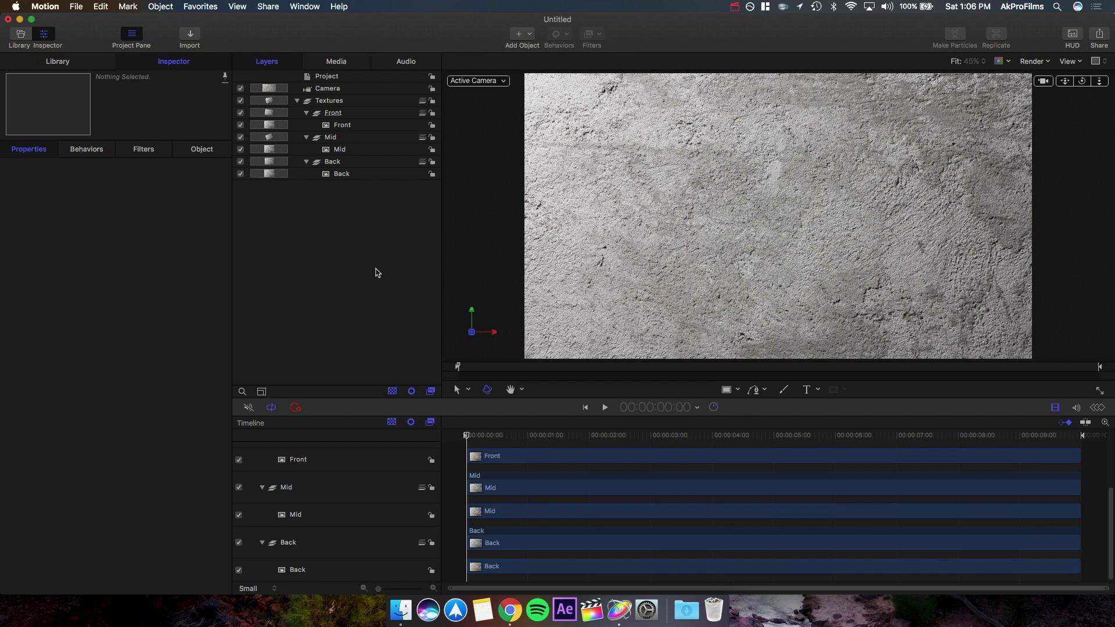
Step: Set the Front image layer's blend mode to Multiply
{"action": "left_click", "coordinate": [353, 127]}
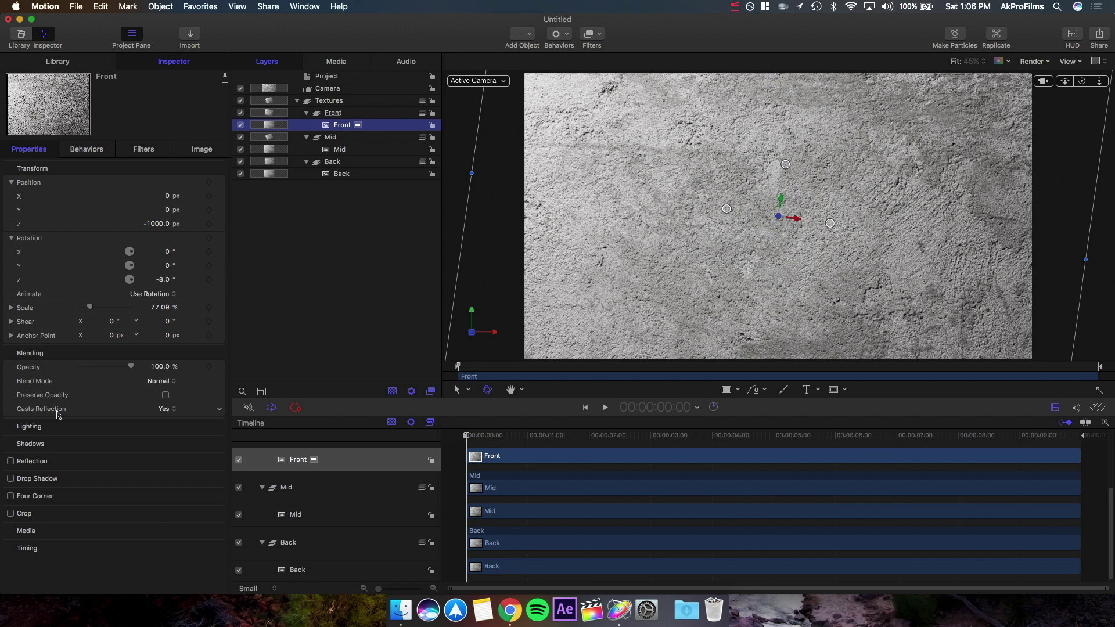
{"action": "left_click", "coordinate": [161, 382]}
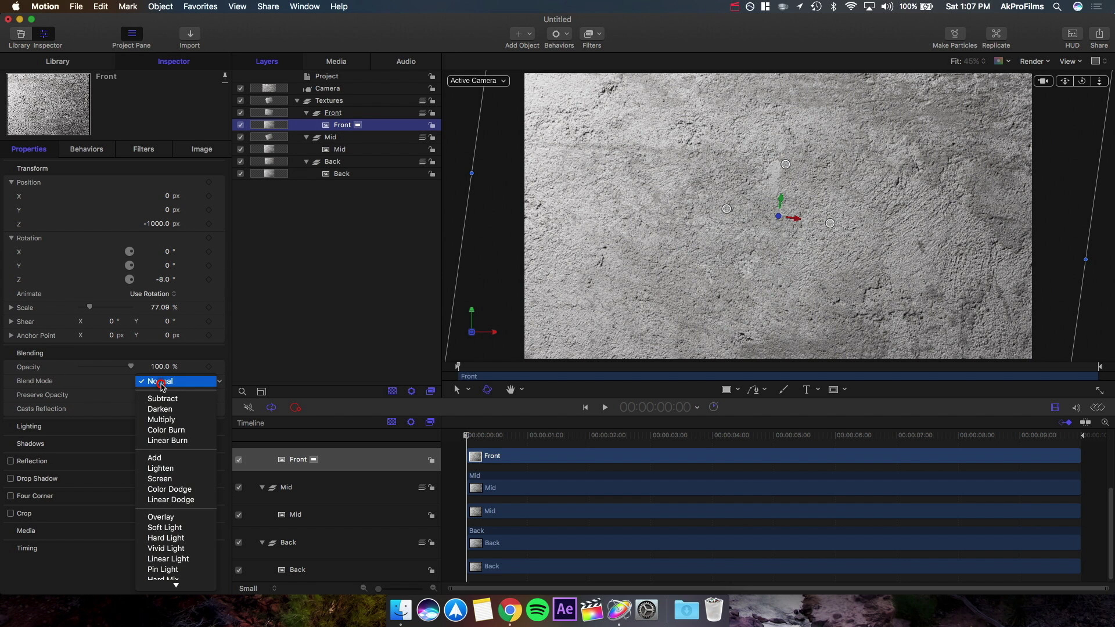
{"action": "left_click", "coordinate": [177, 420]}
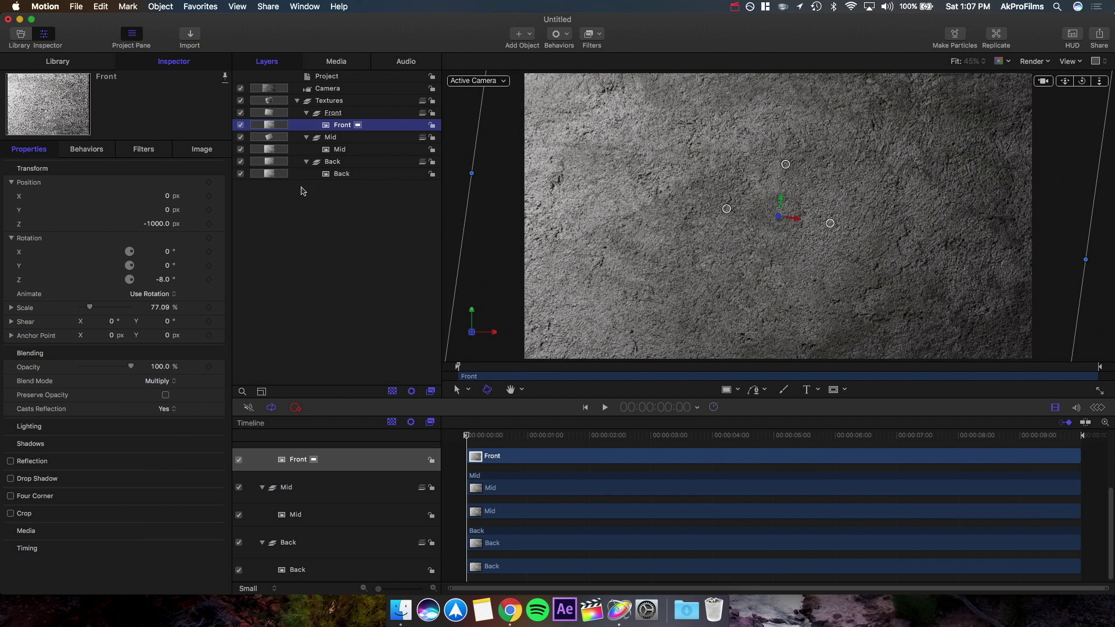
Step: Set the Mid image layer's blend mode to Multiply and leave the layer deselected
{"action": "left_click", "coordinate": [337, 151]}
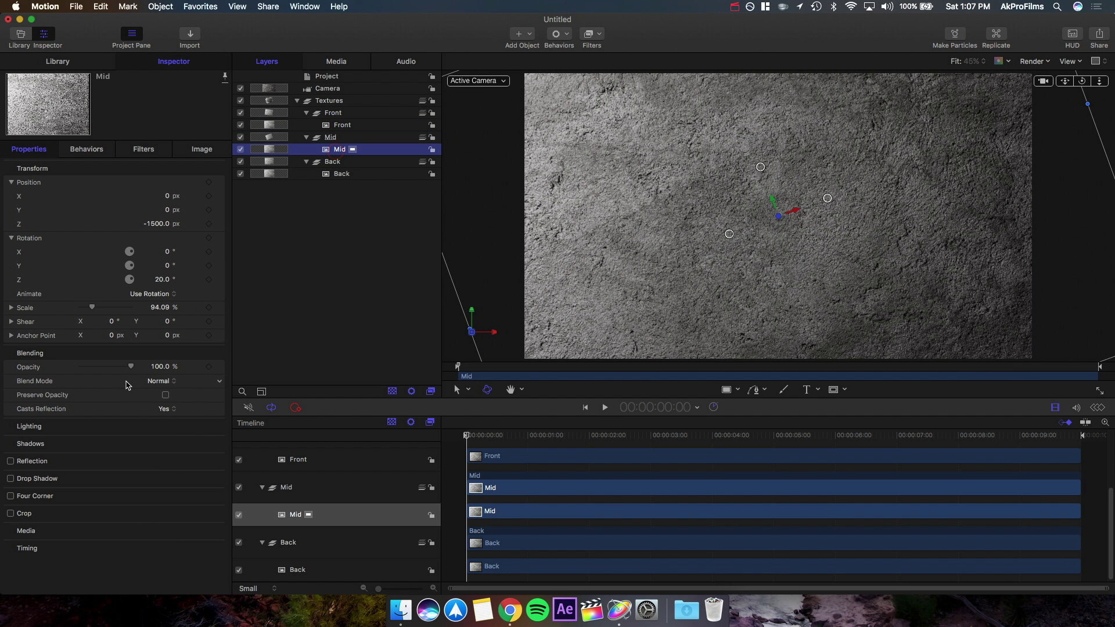
{"action": "left_click", "coordinate": [150, 382]}
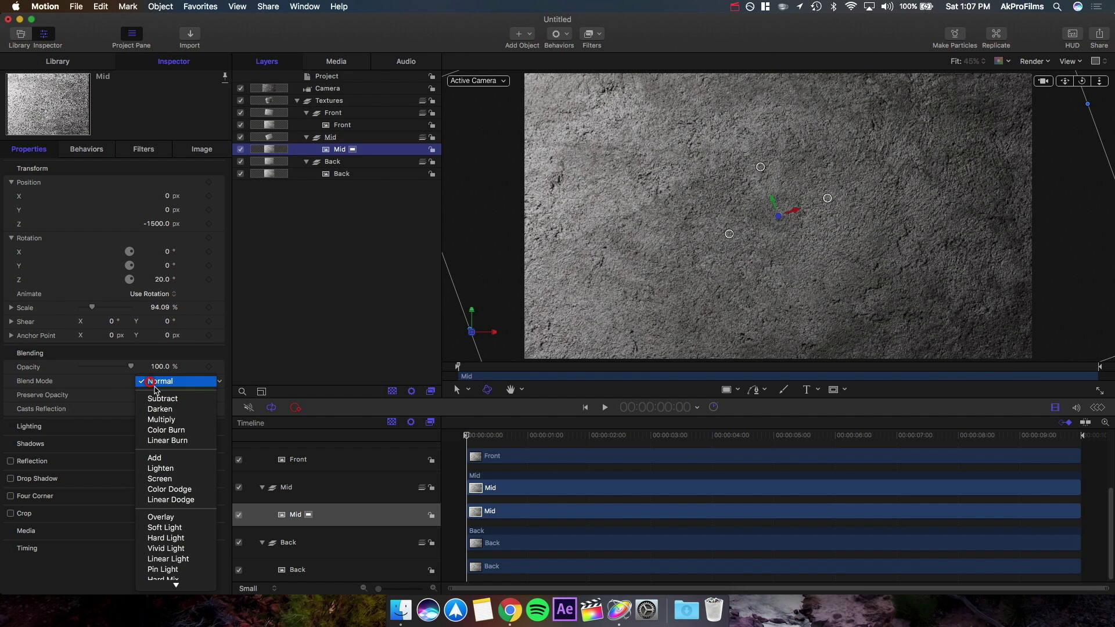
{"action": "left_click", "coordinate": [176, 420]}
{"action": "left_click", "coordinate": [332, 176]}
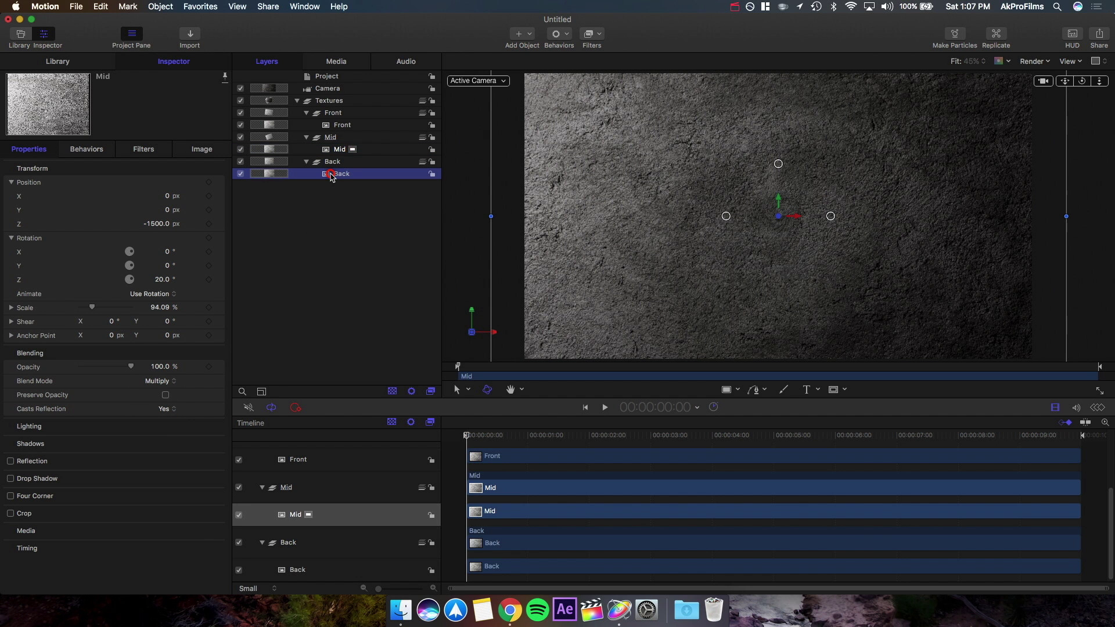
{"action": "left_click", "coordinate": [373, 251]}
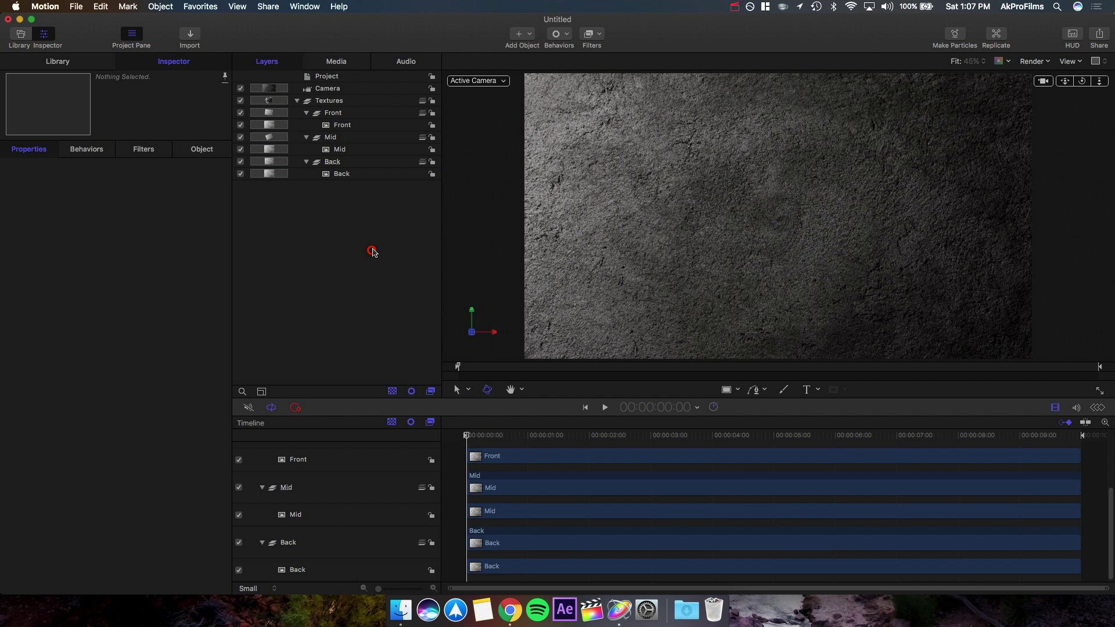
Step: Orbit the camera around the blended textures to preview their depth, and undo the camera move
{"action": "mouse_move", "coordinate": [1080, 85]}
{"action": "left_mouse_down"}
{"action": "mouse_move", "coordinate": [999, 93]}
{"action": "mouse_move", "coordinate": [1099, 90]}
{"action": "mouse_move", "coordinate": [1077, 81]}
{"action": "left_mouse_up"}
{"action": "key", "text": "super+z"}
{"action": "key", "text": "super+z"}
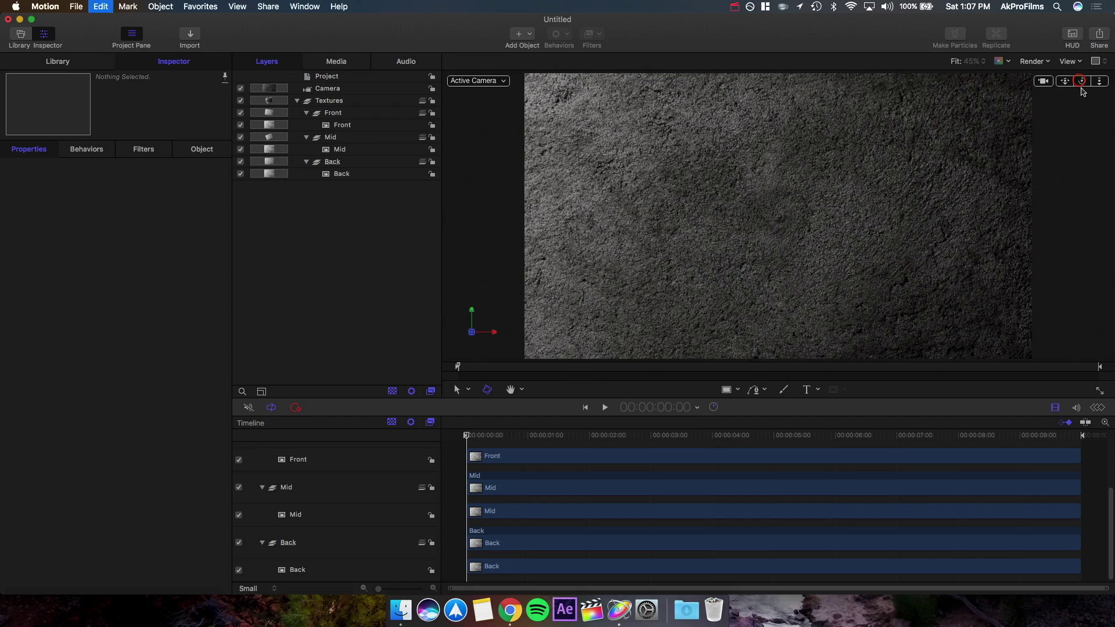
{"action": "left_click", "coordinate": [334, 90]}
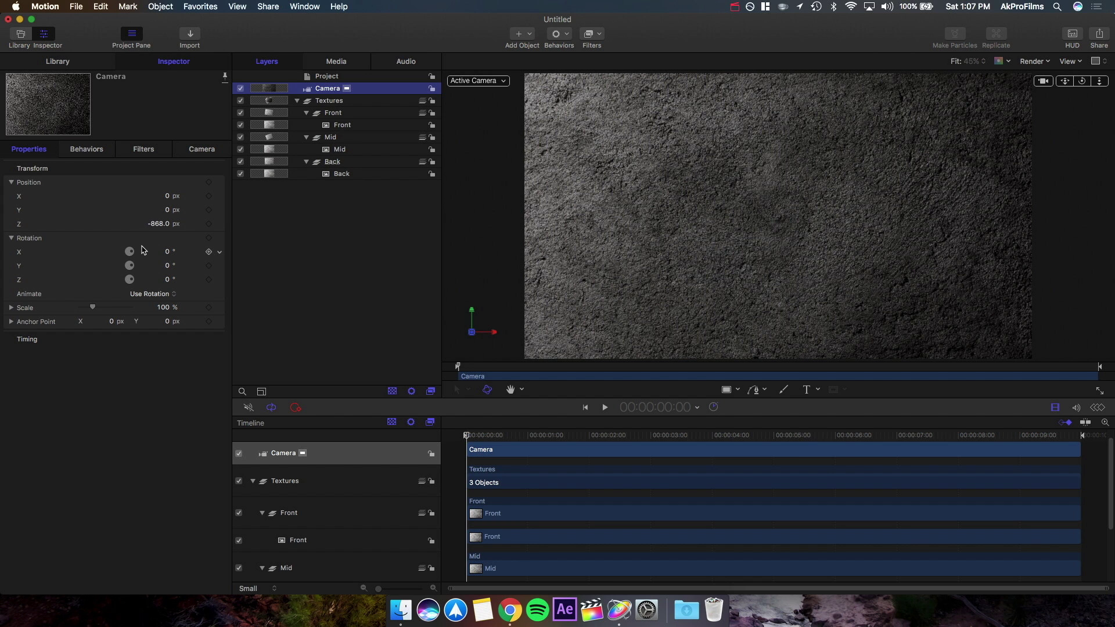
{"action": "left_click", "coordinate": [342, 231]}
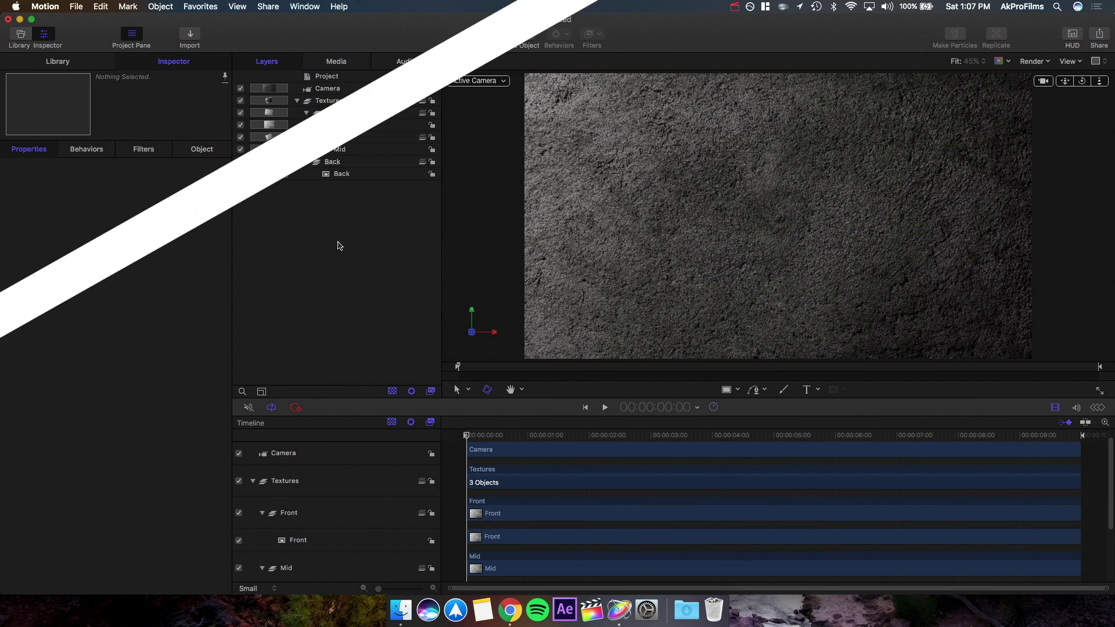
{"action": "left_click", "coordinate": [339, 243]}
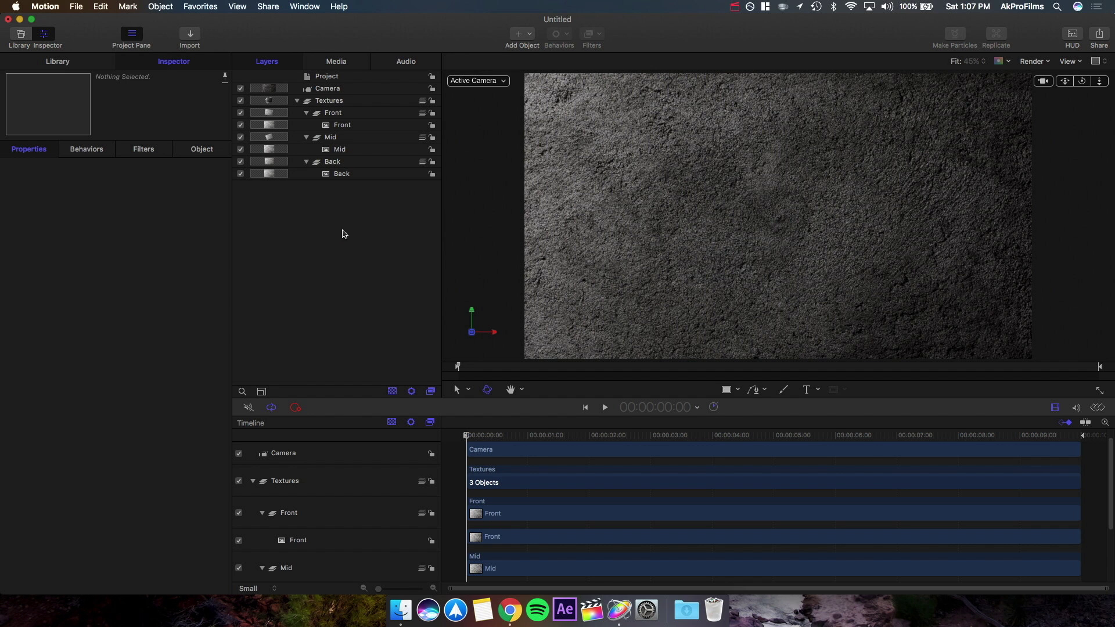
Step: Add a light to the scene
{"action": "left_click", "coordinate": [525, 34]}
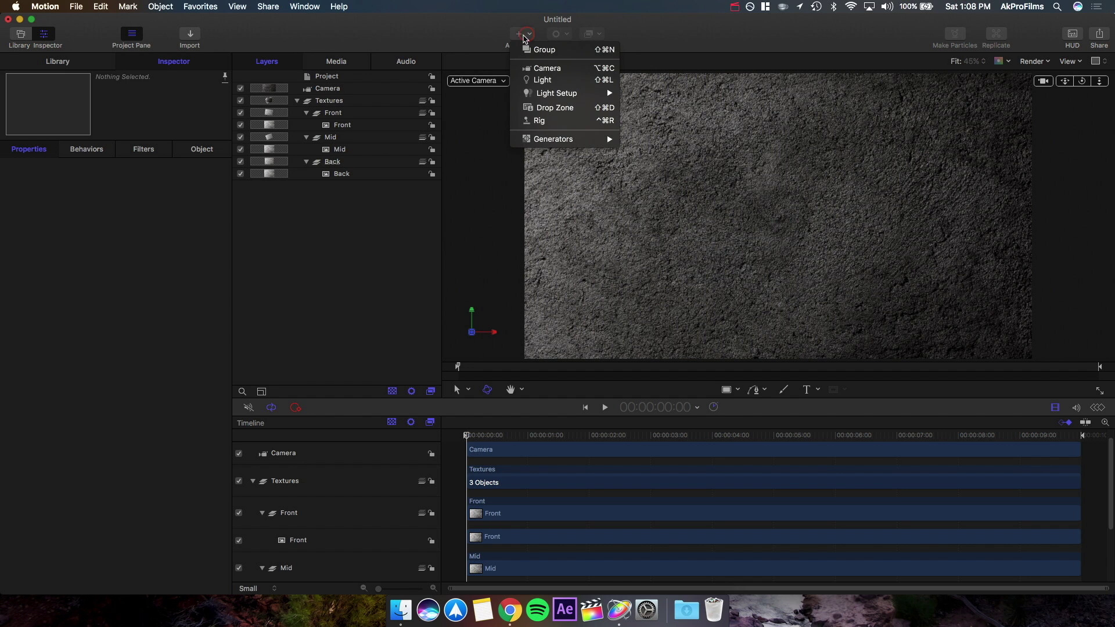
{"action": "left_click", "coordinate": [497, 36]}
{"action": "left_click", "coordinate": [526, 34]}
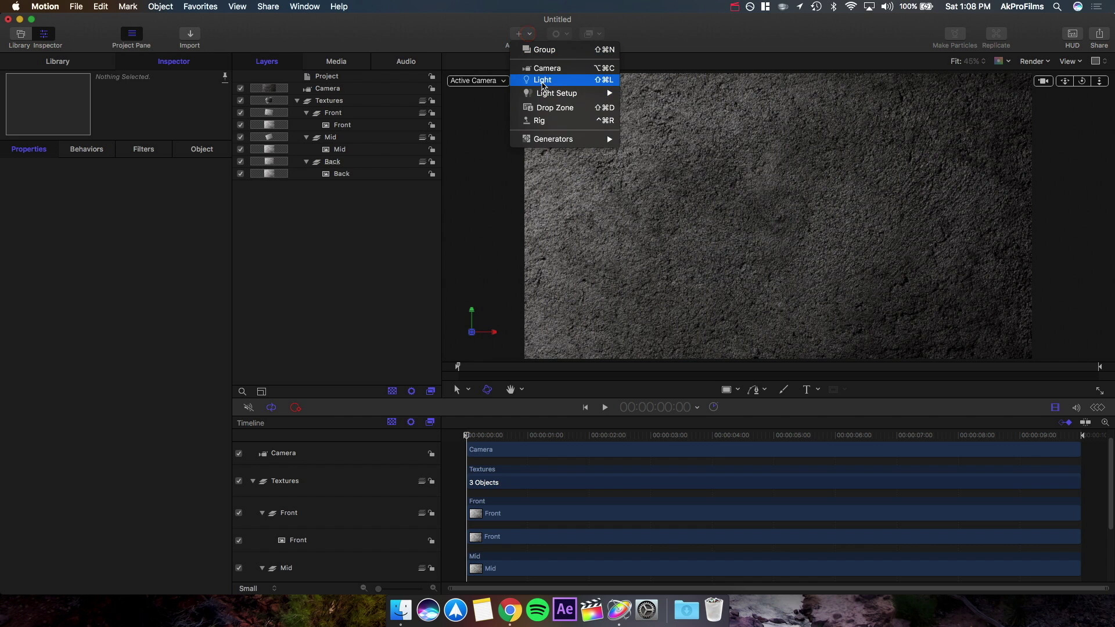
{"action": "left_click", "coordinate": [542, 81]}
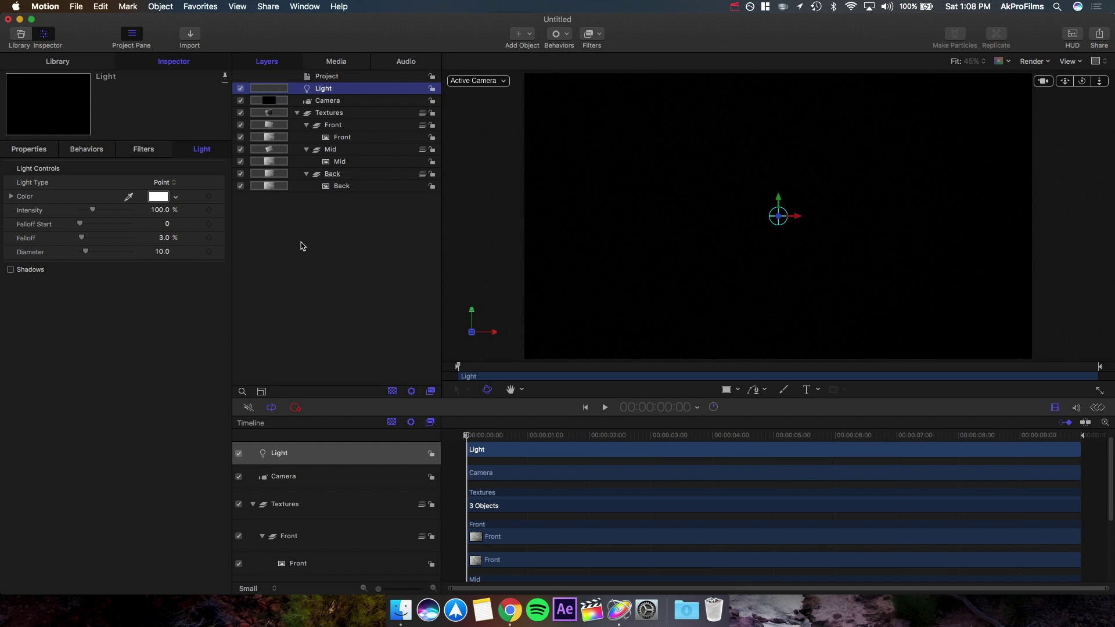
Step: Rename the new light as Back Light
{"action": "double_click", "coordinate": [356, 89]}
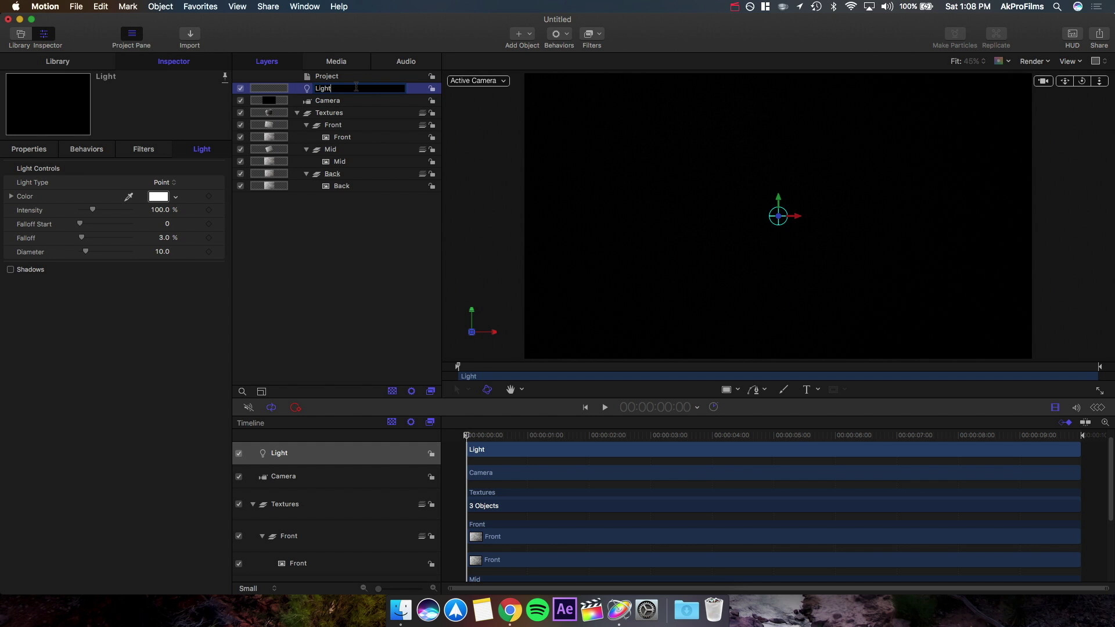
{"action": "key", "text": "Return"}
{"action": "key", "text": "Return"}
{"action": "key", "text": "super+a"}
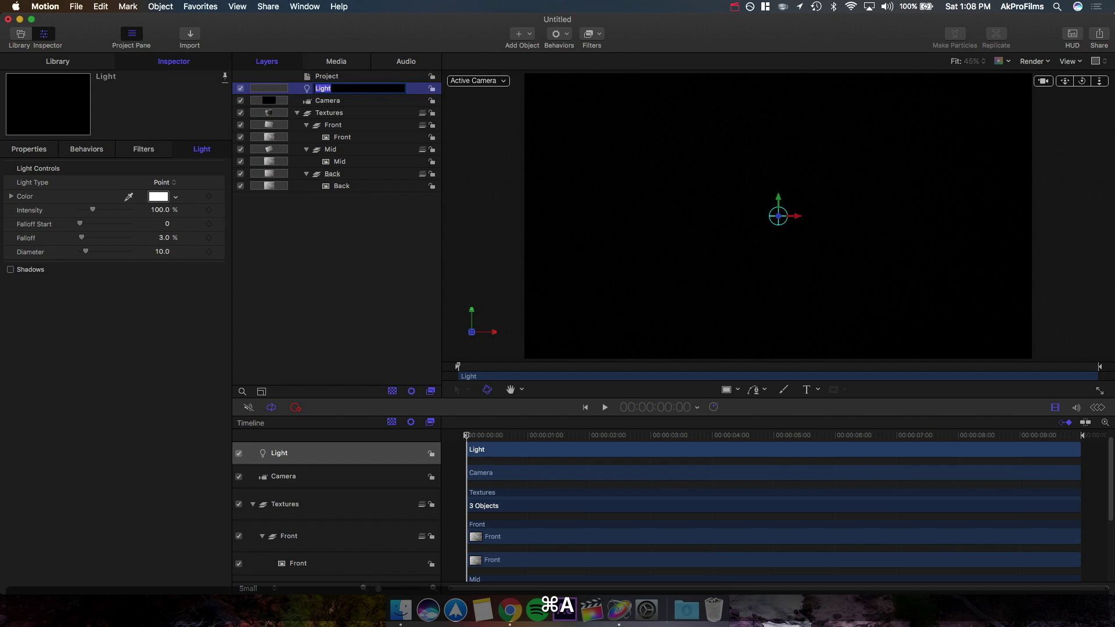
{"action": "type", "text": "Back Light"}
{"action": "key", "text": "Return"}
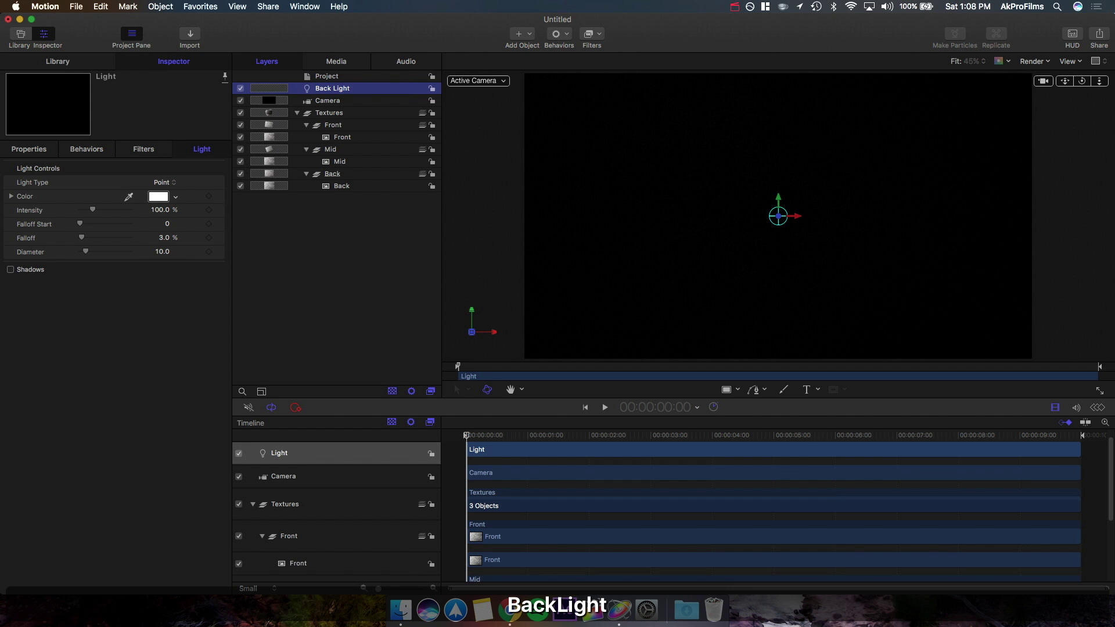
Step: In a Perspective side view, move the Back Light to Z -1618 px, between the Mid and Back textures
{"action": "left_click", "coordinate": [468, 82]}
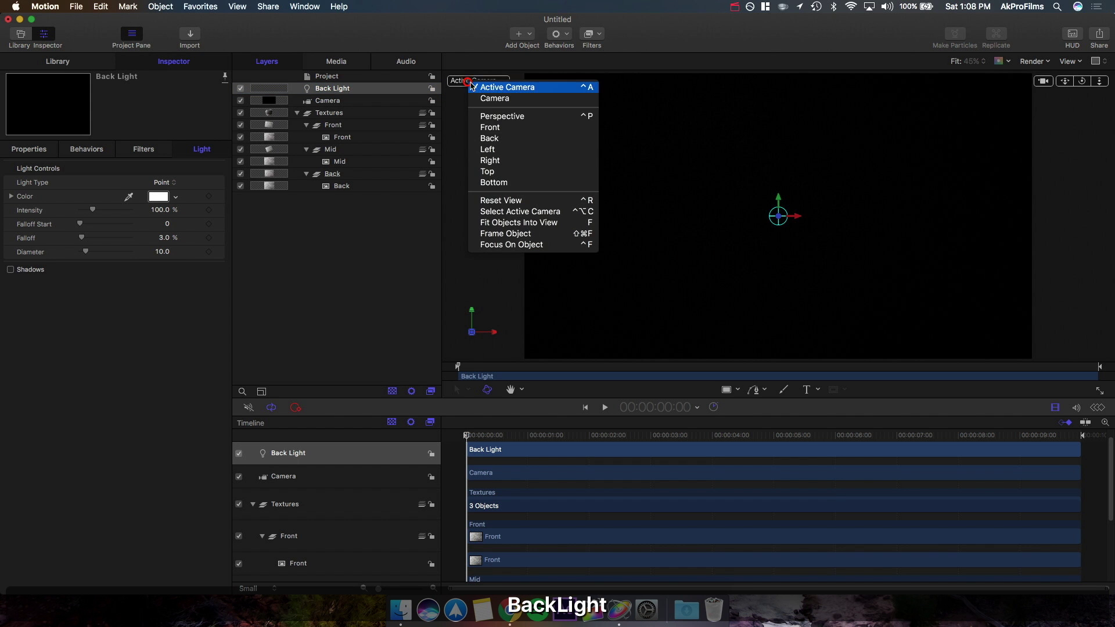
{"action": "left_click", "coordinate": [498, 118]}
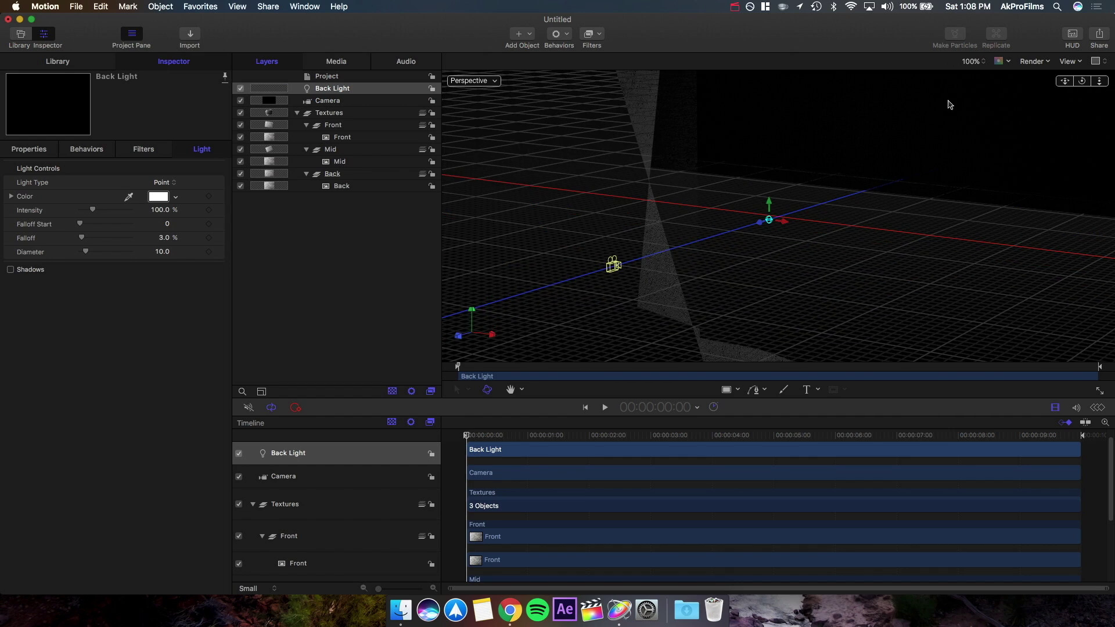
{"action": "left_click_drag", "start_coordinate": [1082, 81], "coordinate": [1077, 82]}
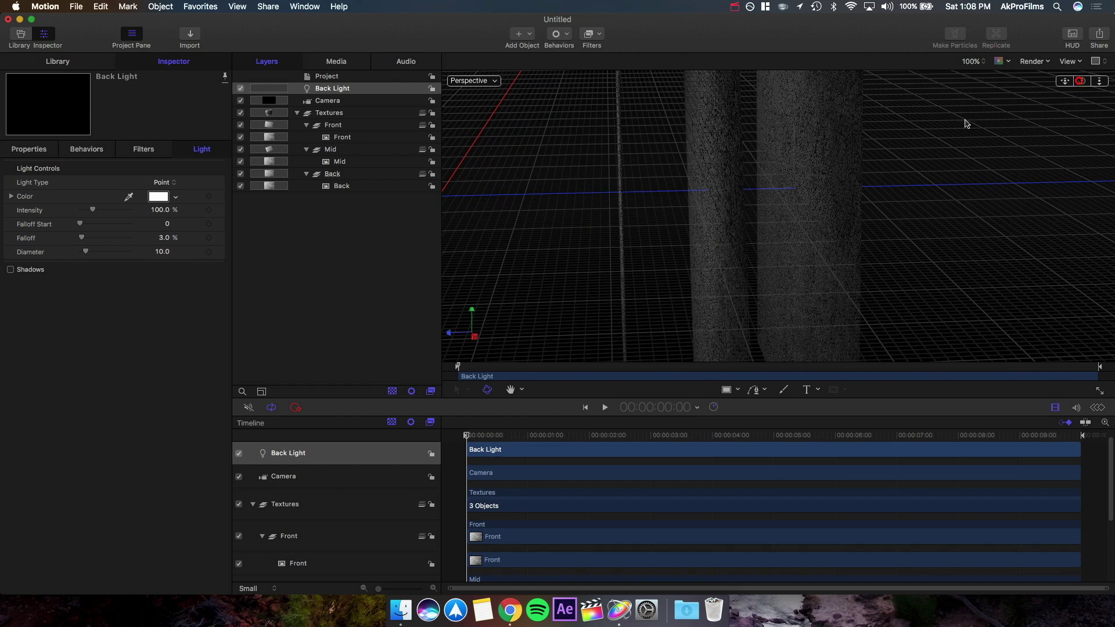
{"action": "left_click", "coordinate": [709, 192]}
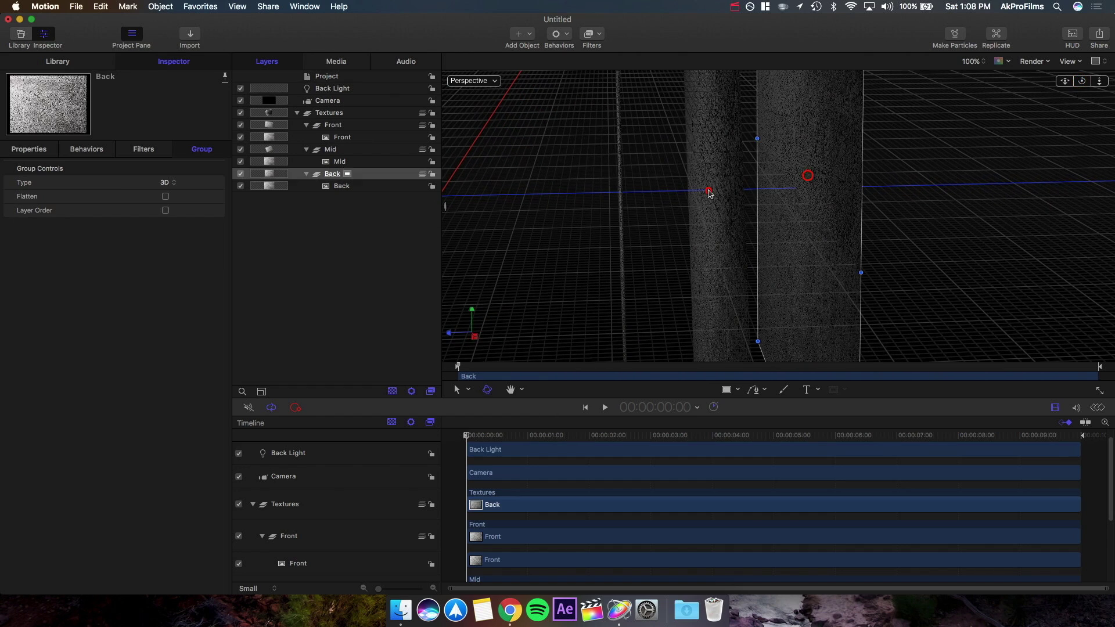
{"action": "left_click", "coordinate": [620, 204]}
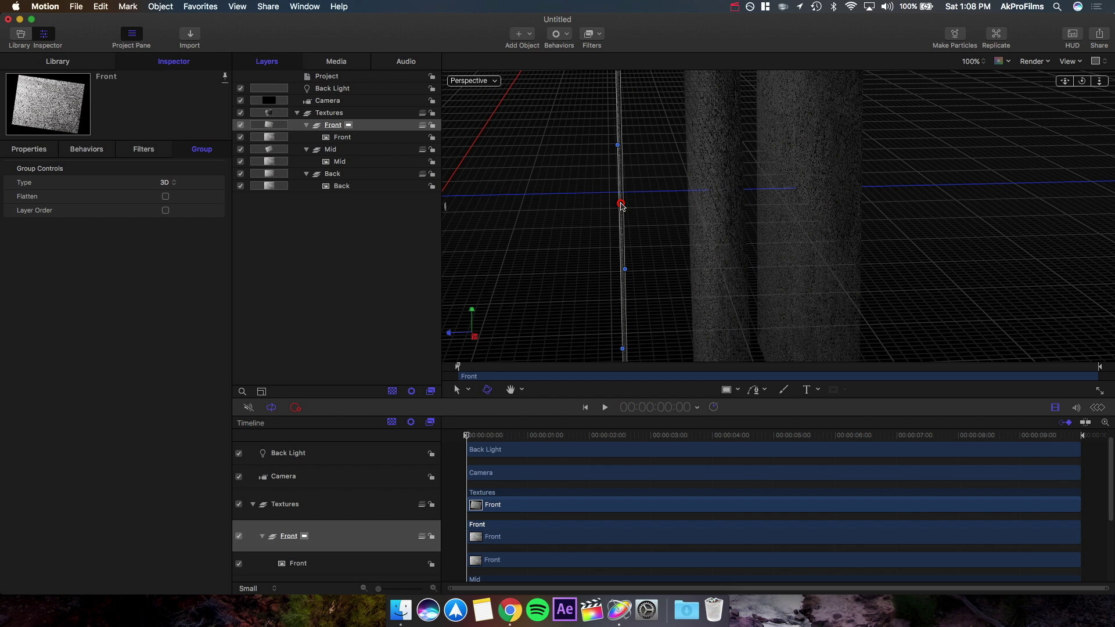
{"action": "left_click", "coordinate": [348, 88]}
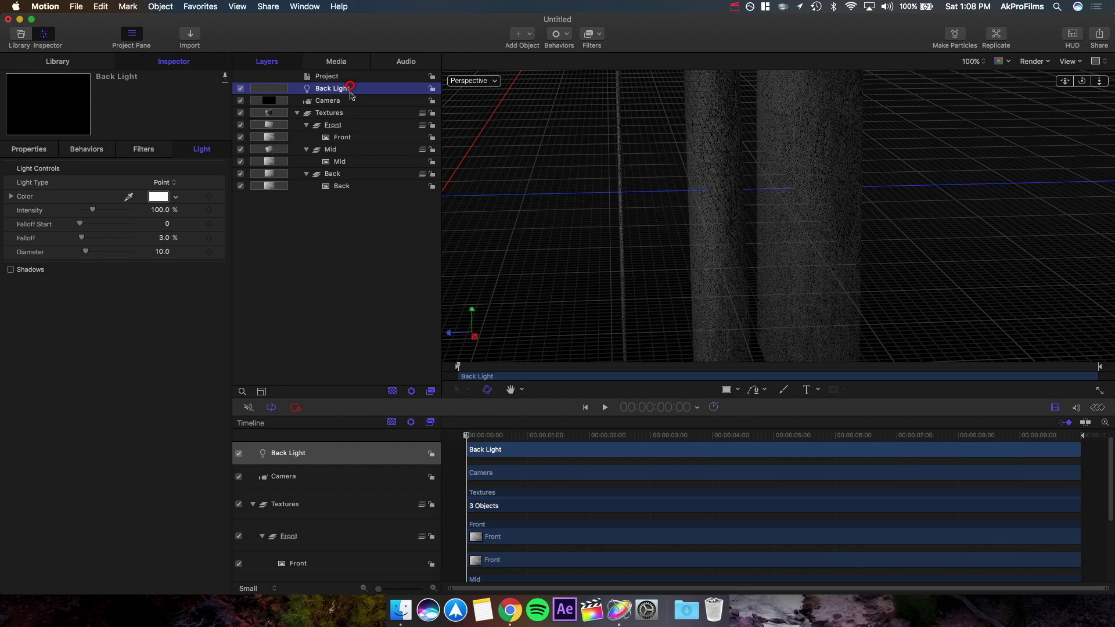
{"action": "left_click", "coordinate": [30, 150]}
{"action": "left_click_drag", "start_coordinate": [174, 229], "coordinate": [158, 224]}
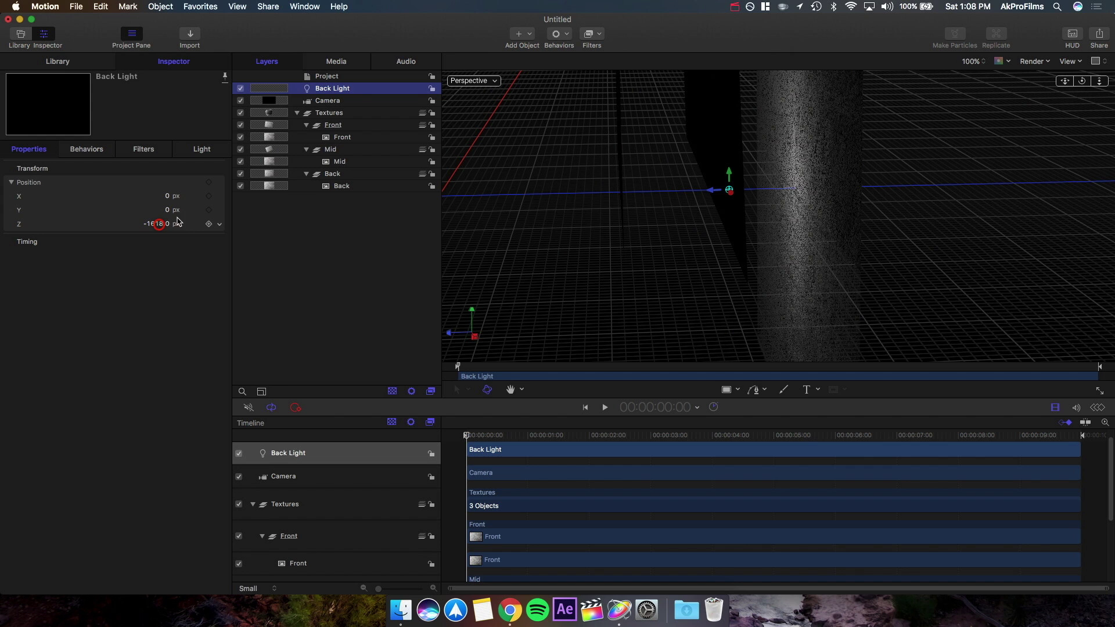
Step: Set the Back Light's intensity to 192% and its color to a light purple
{"action": "left_click", "coordinate": [196, 151]}
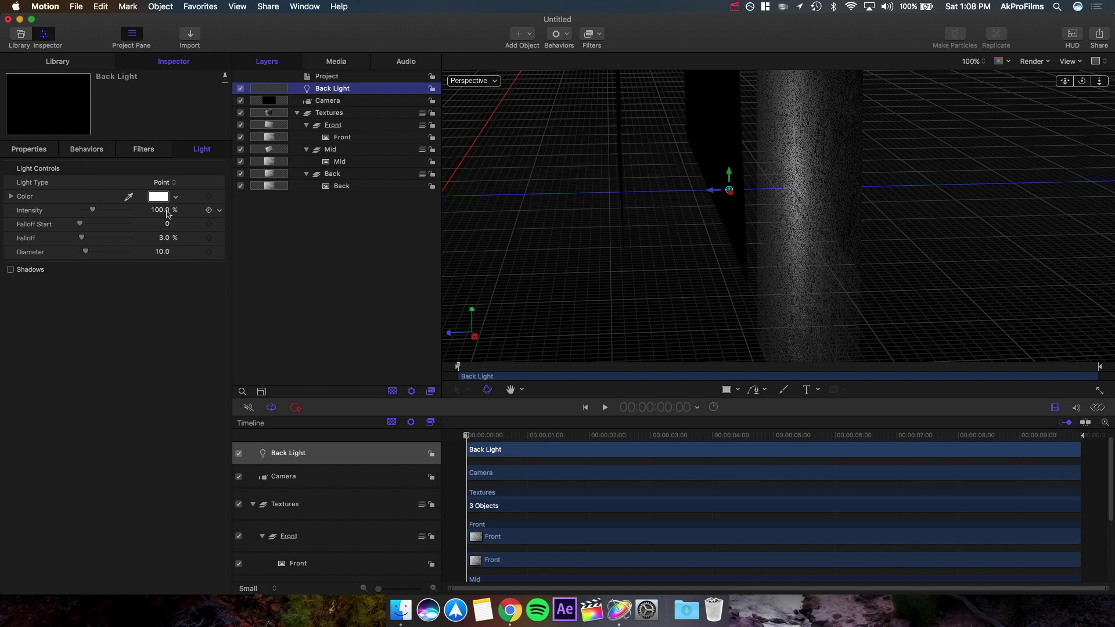
{"action": "left_click_drag", "start_coordinate": [158, 209], "coordinate": [158, 209]}
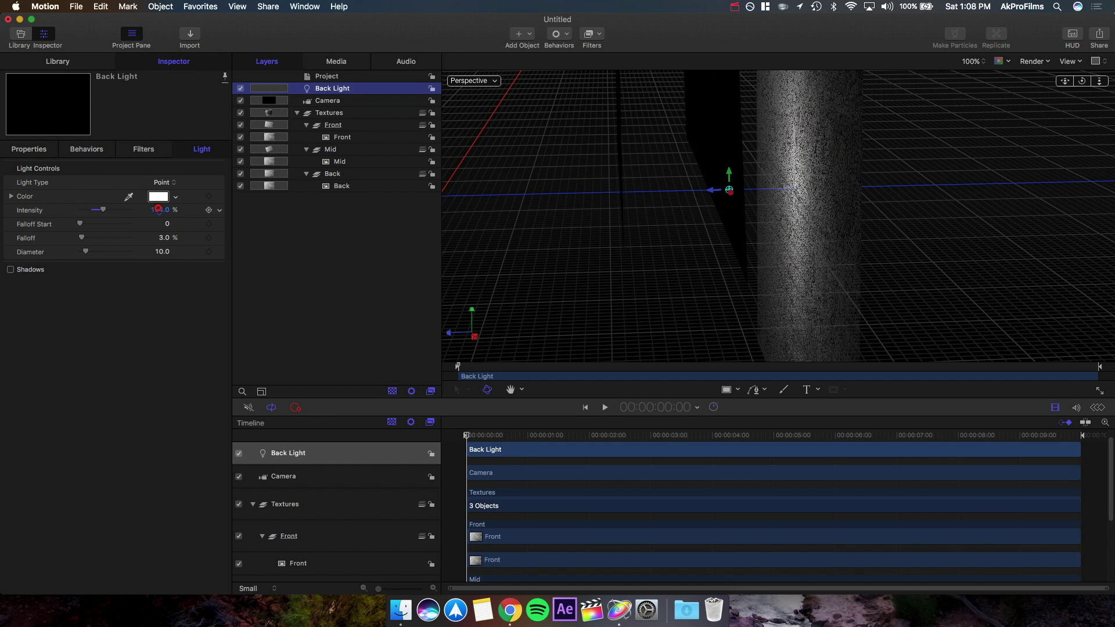
{"action": "left_click", "coordinate": [158, 197]}
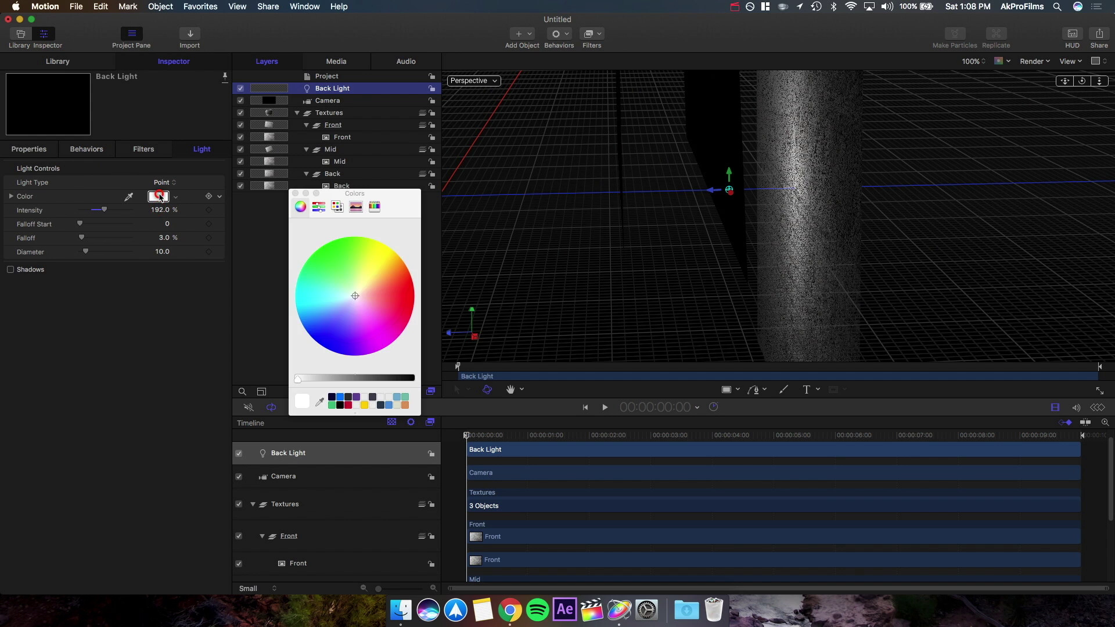
{"action": "left_click", "coordinate": [357, 314]}
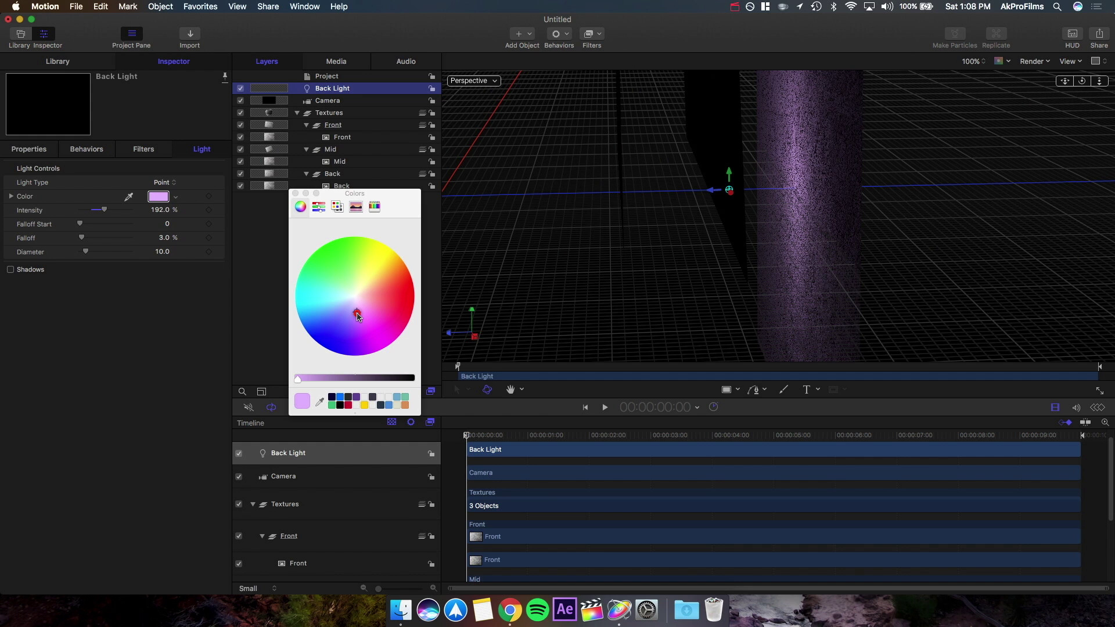
{"action": "left_click", "coordinate": [295, 193]}
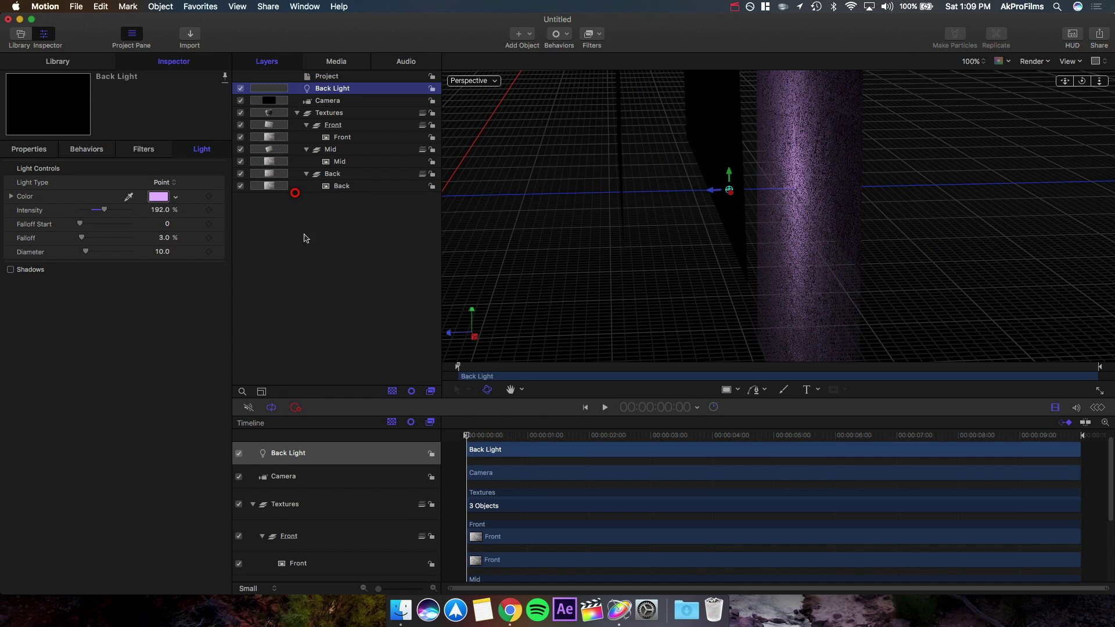
{"action": "left_click", "coordinate": [320, 284]}
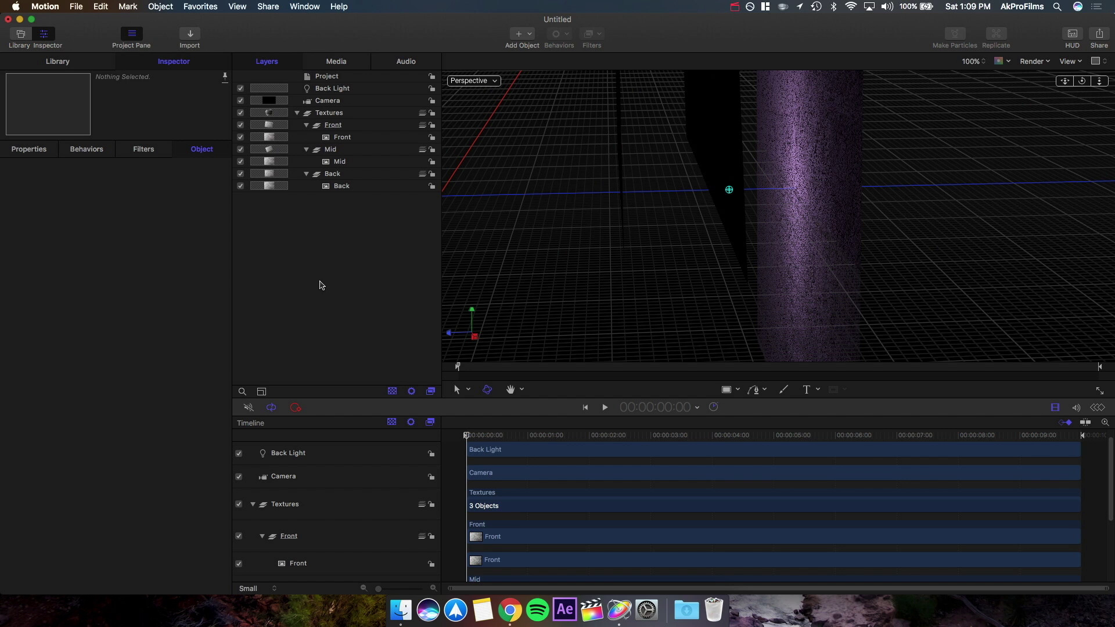
Step: Return the canvas to Active Camera and lower the opacity of the Front and Mid image layers so the light shows through
{"action": "left_click", "coordinate": [336, 90]}
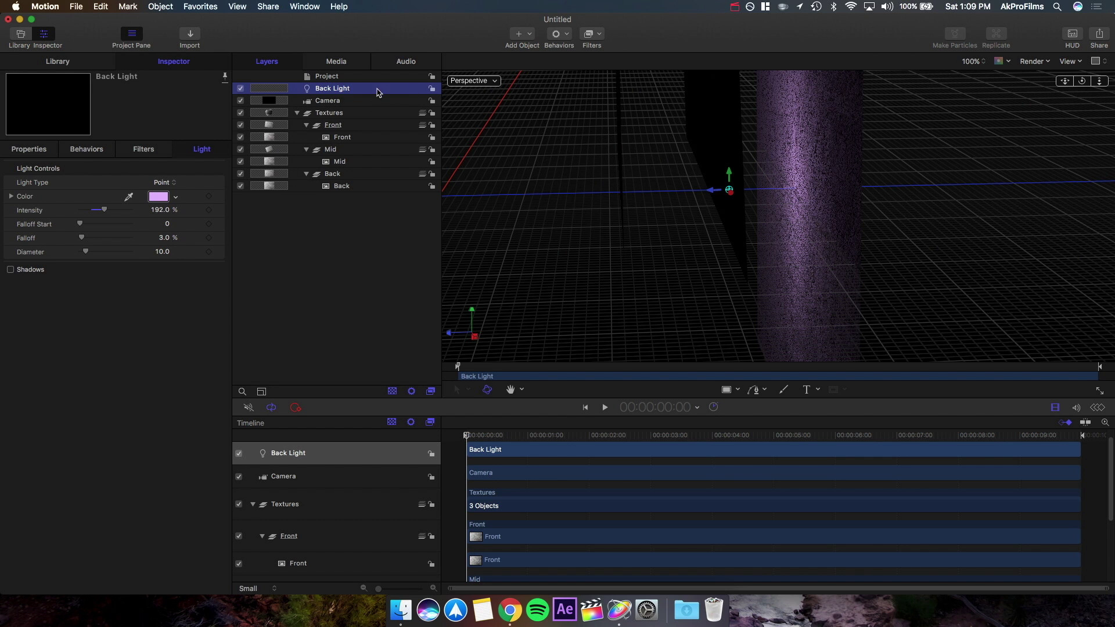
{"action": "left_click", "coordinate": [472, 81]}
{"action": "left_click", "coordinate": [487, 82]}
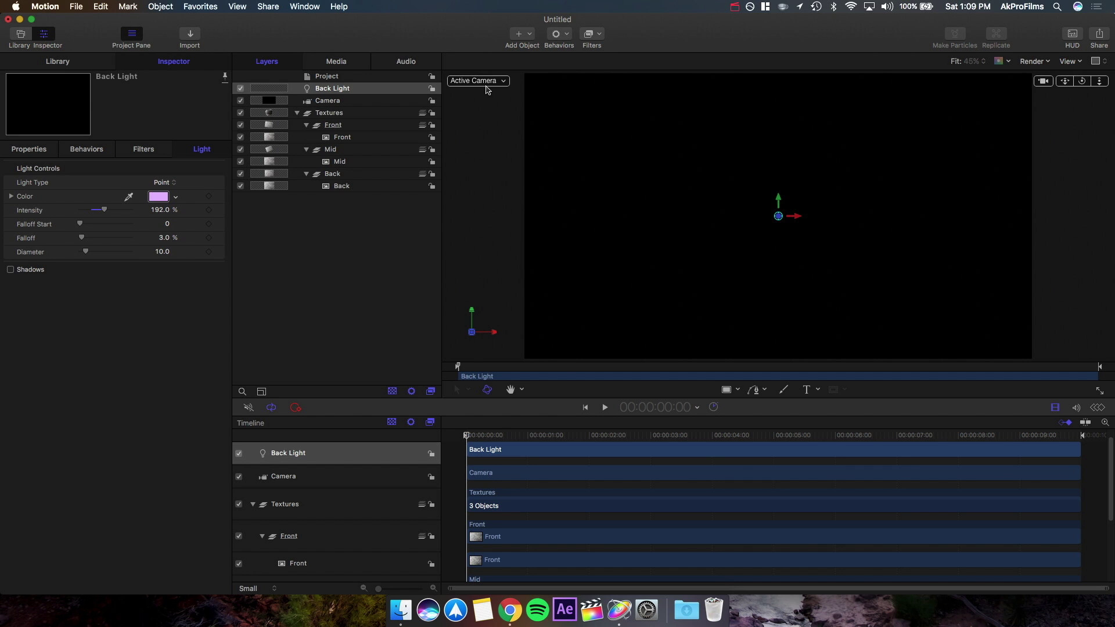
{"action": "left_click", "coordinate": [365, 140]}
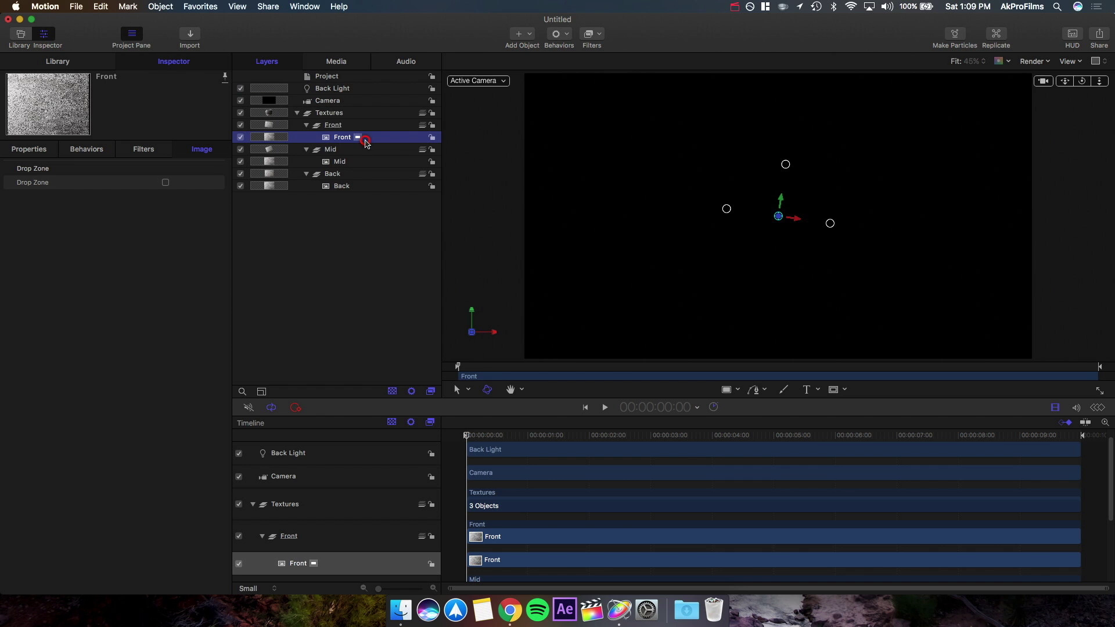
{"action": "left_click", "coordinate": [26, 150]}
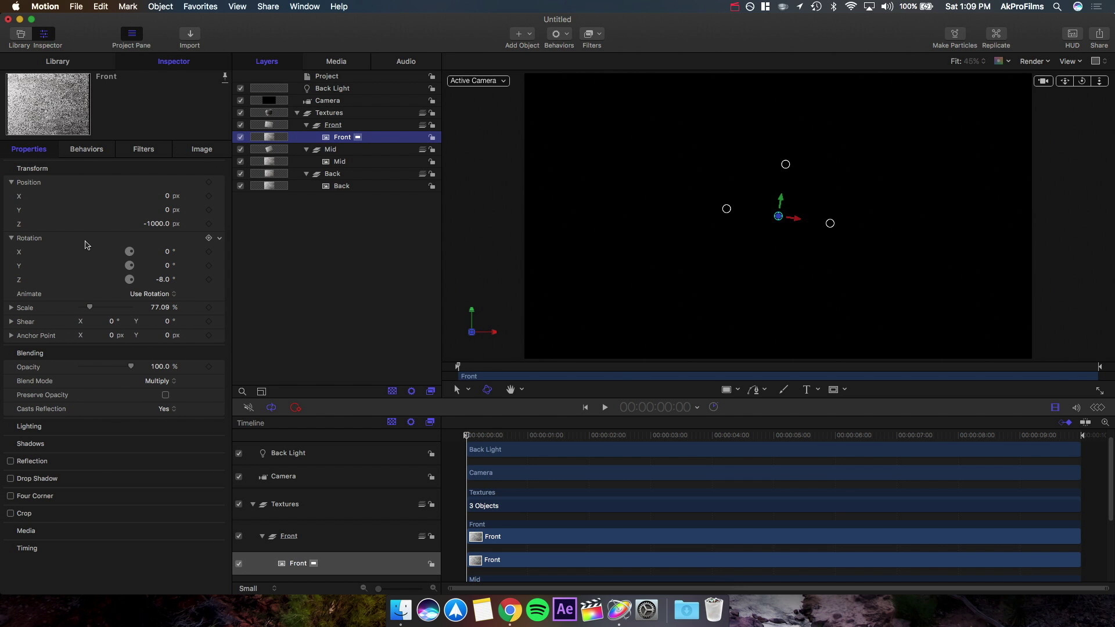
{"action": "left_click_drag", "start_coordinate": [131, 367], "coordinate": [122, 366]}
{"action": "mouse_move", "coordinate": [118, 366]}
{"action": "left_mouse_down"}
{"action": "mouse_move", "coordinate": [129, 367]}
{"action": "mouse_move", "coordinate": [116, 367]}
{"action": "left_mouse_up"}
{"action": "left_click", "coordinate": [305, 163]}
Step: Raise the Back Light's intensity strongly to brighten the purple glow on the textures, and leave it deselected
{"action": "left_click", "coordinate": [344, 90]}
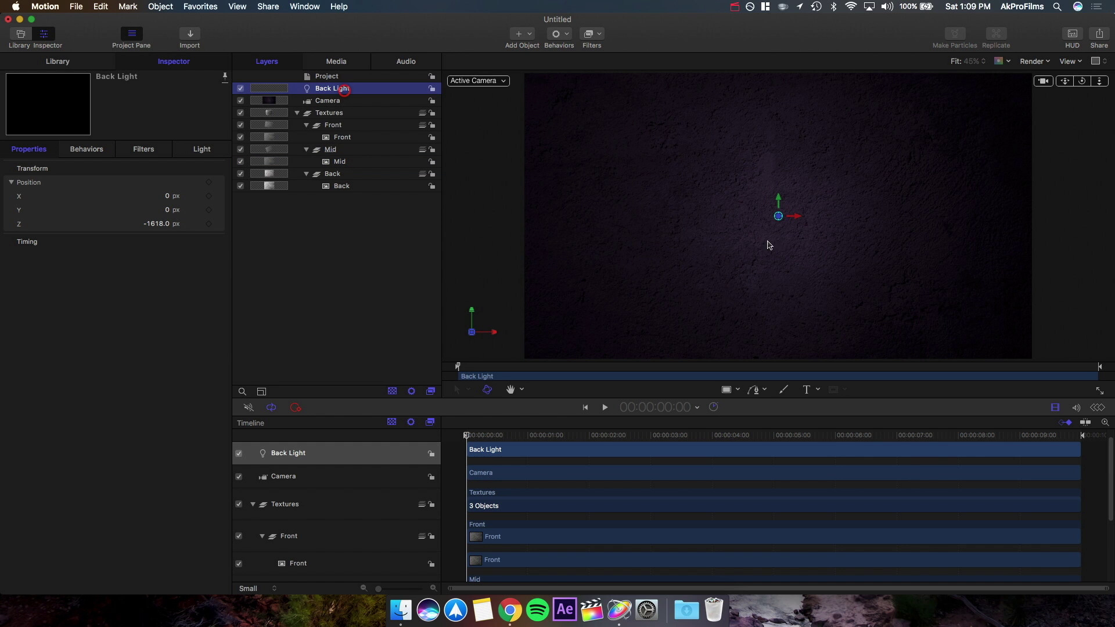
{"action": "left_click", "coordinate": [203, 149]}
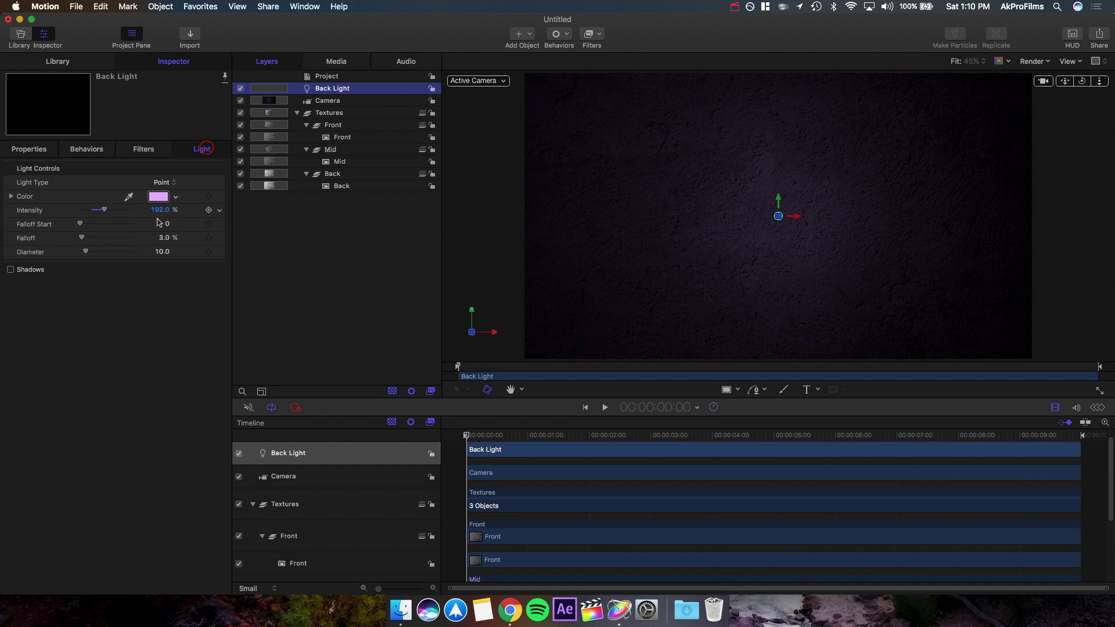
{"action": "left_click_drag", "start_coordinate": [156, 209], "coordinate": [157, 209]}
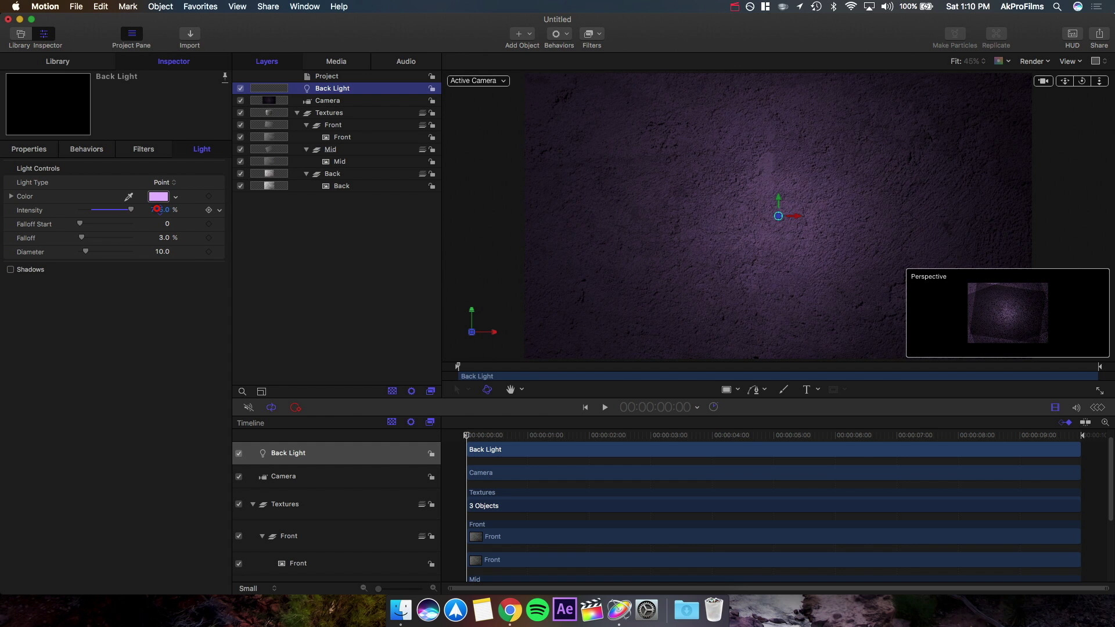
{"action": "left_click_drag", "start_coordinate": [157, 209], "coordinate": [157, 209]}
{"action": "left_click", "coordinate": [329, 309]}
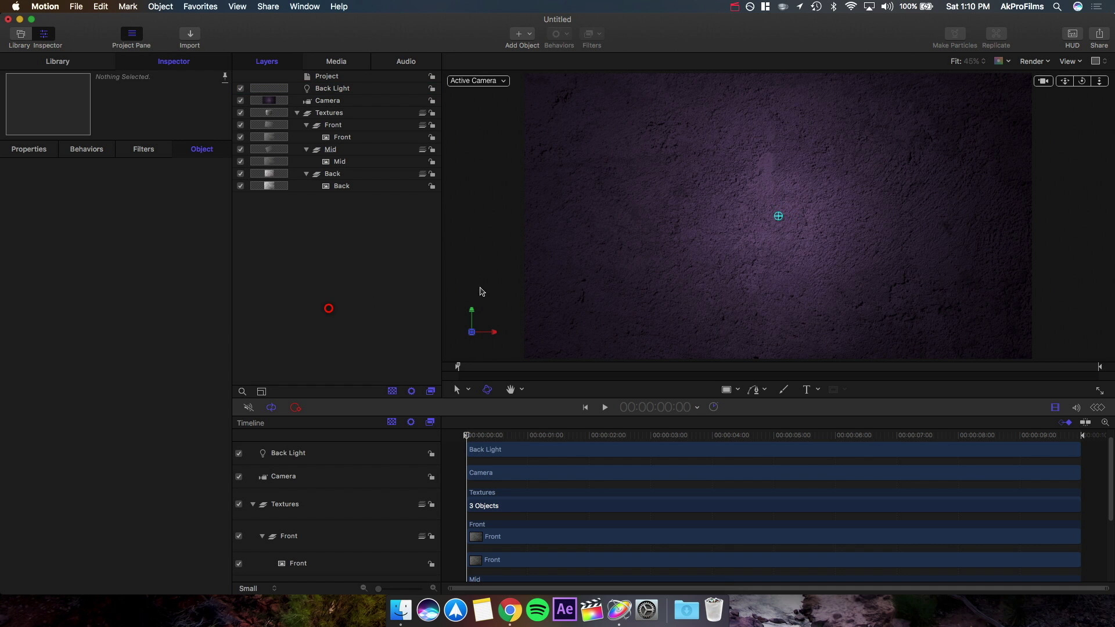
Step: Lower the Back Light's intensity to about 391%
{"action": "mouse_move", "coordinate": [1082, 81]}
{"action": "left_mouse_down"}
{"action": "mouse_move", "coordinate": [1042, 65]}
{"action": "mouse_move", "coordinate": [1082, 85]}
{"action": "left_mouse_up"}
{"action": "key", "text": "cmd+z"}
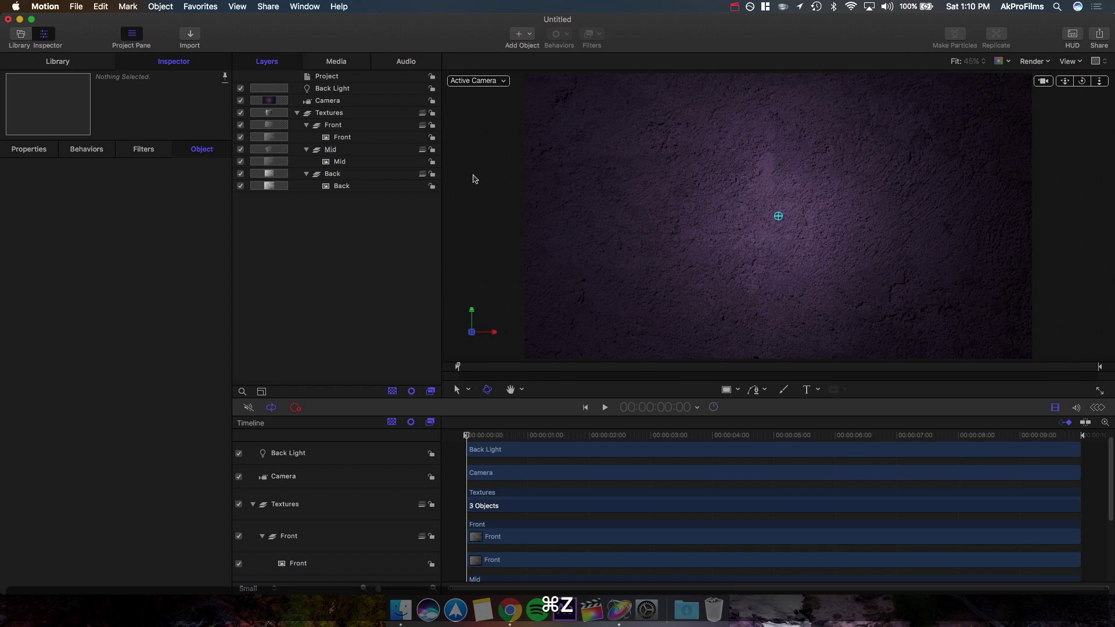
{"action": "left_click", "coordinate": [356, 88]}
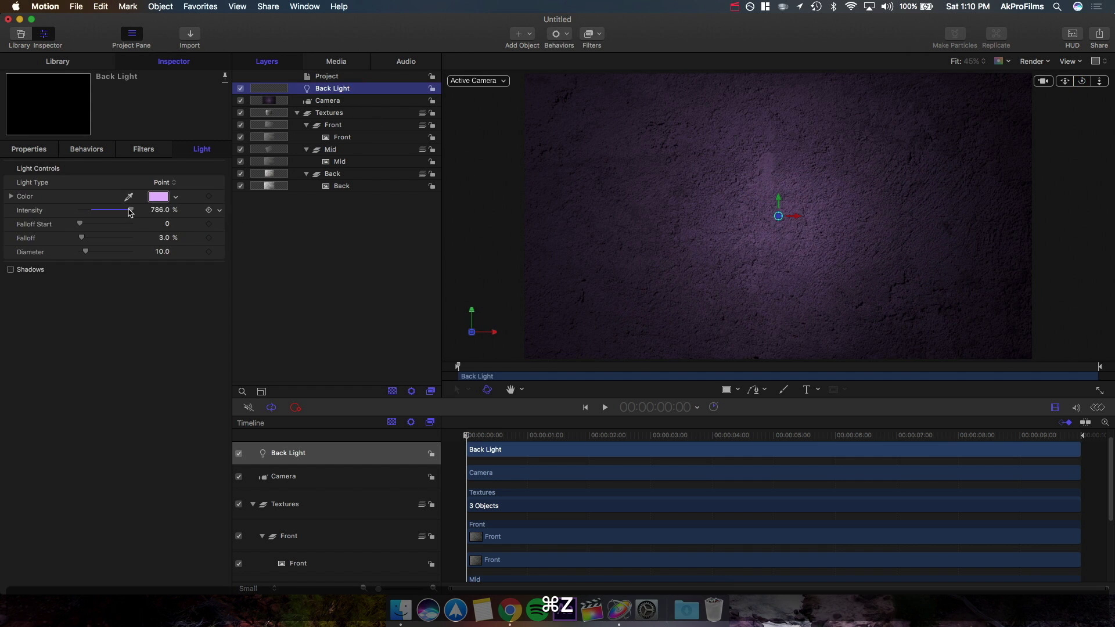
{"action": "left_click", "coordinate": [130, 210]}
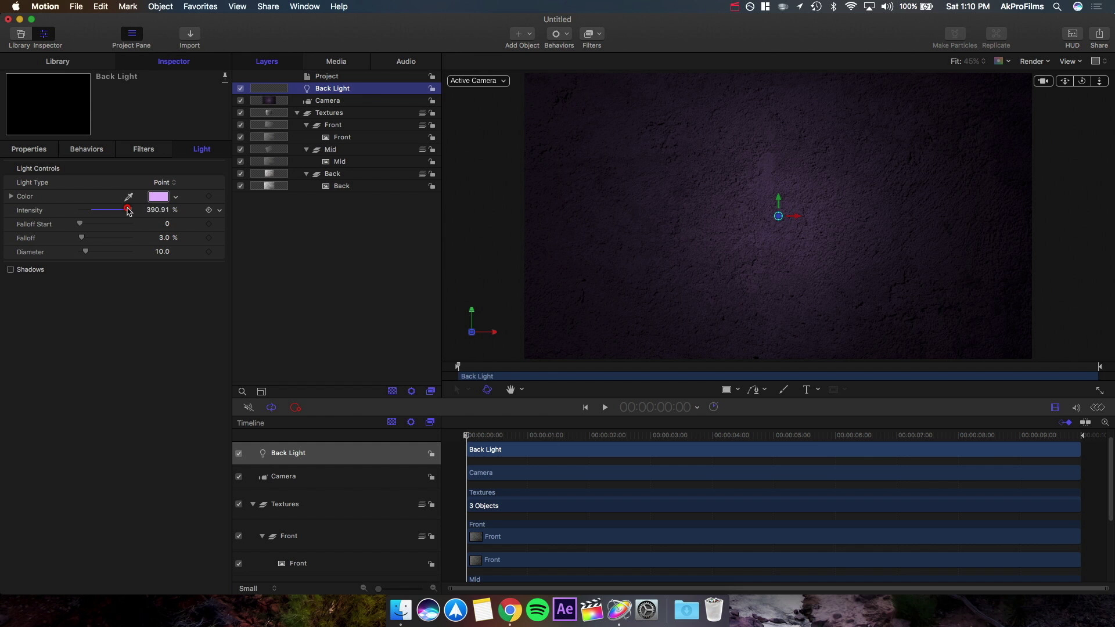
Step: Raise the opacity of the Mid image layer to about 78% and the Front image layer to about 80%
{"action": "left_click", "coordinate": [319, 153]}
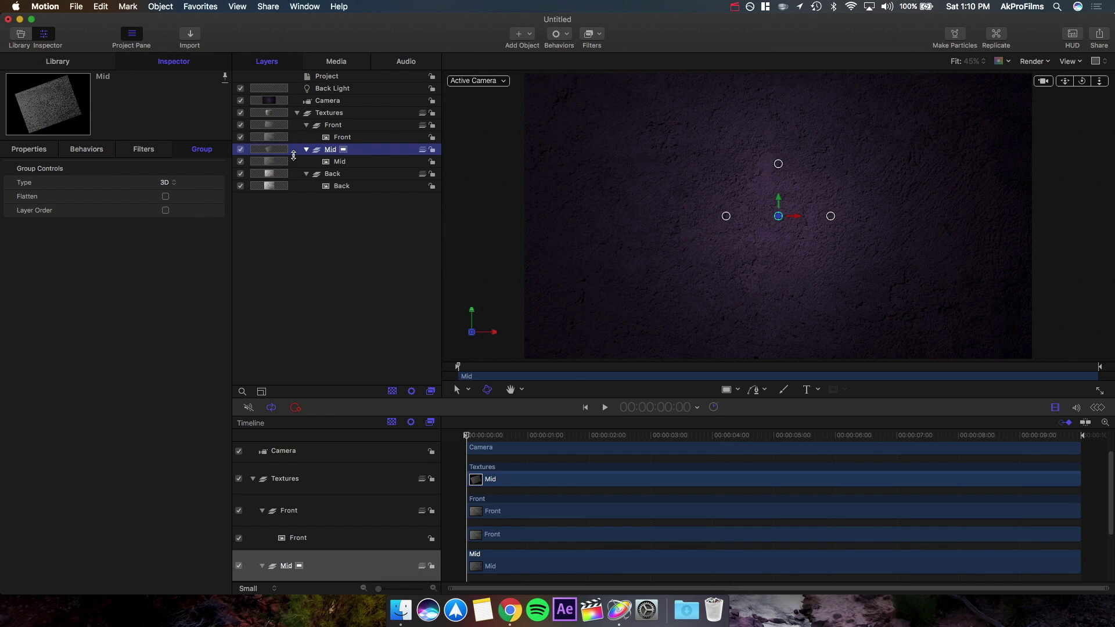
{"action": "left_click", "coordinate": [313, 162]}
{"action": "left_click", "coordinate": [19, 149]}
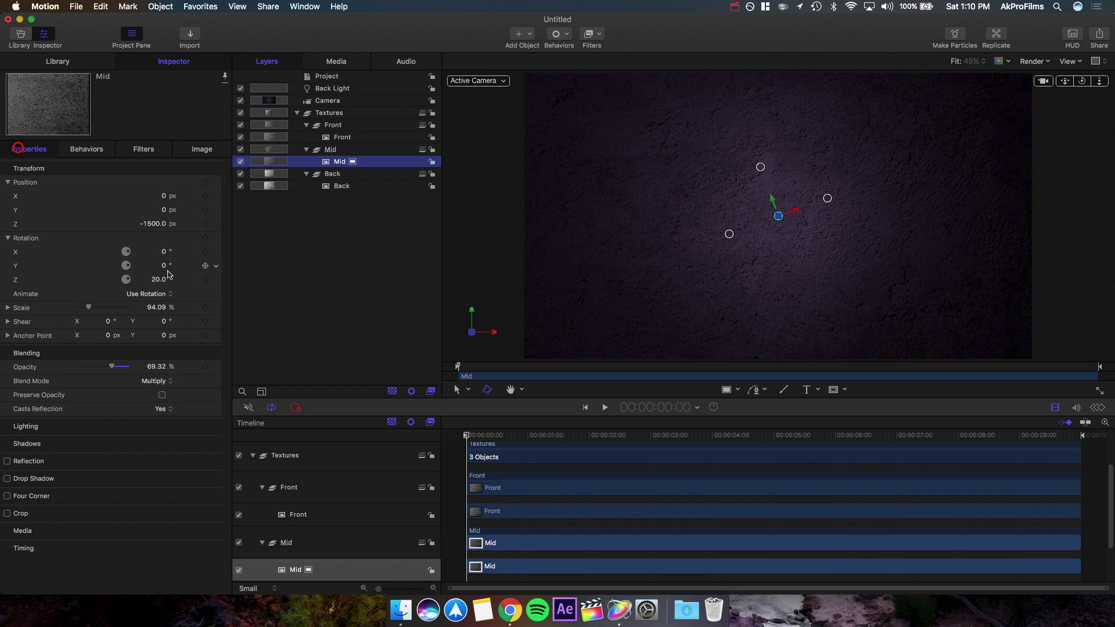
{"action": "left_click_drag", "start_coordinate": [112, 366], "coordinate": [118, 368]}
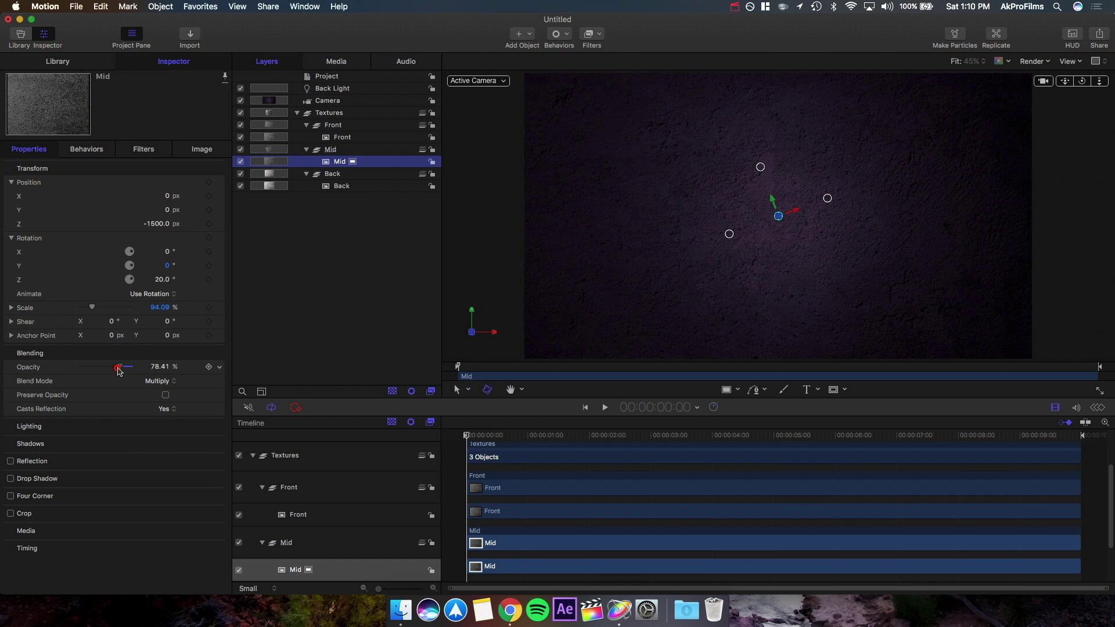
{"action": "left_click", "coordinate": [287, 138]}
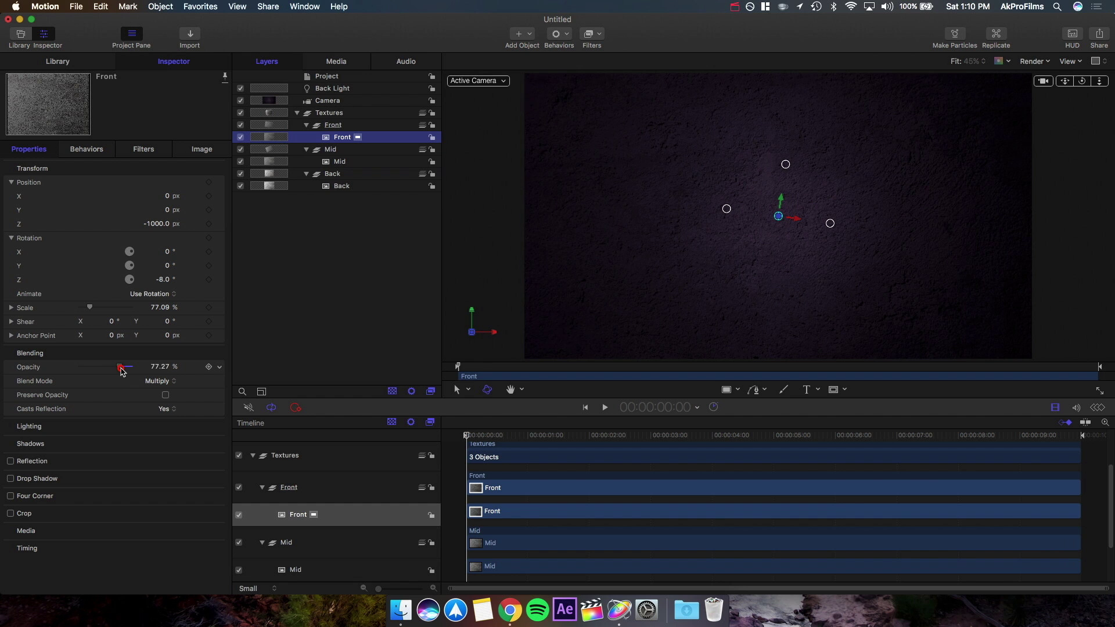
{"action": "left_click_drag", "start_coordinate": [118, 366], "coordinate": [122, 372]}
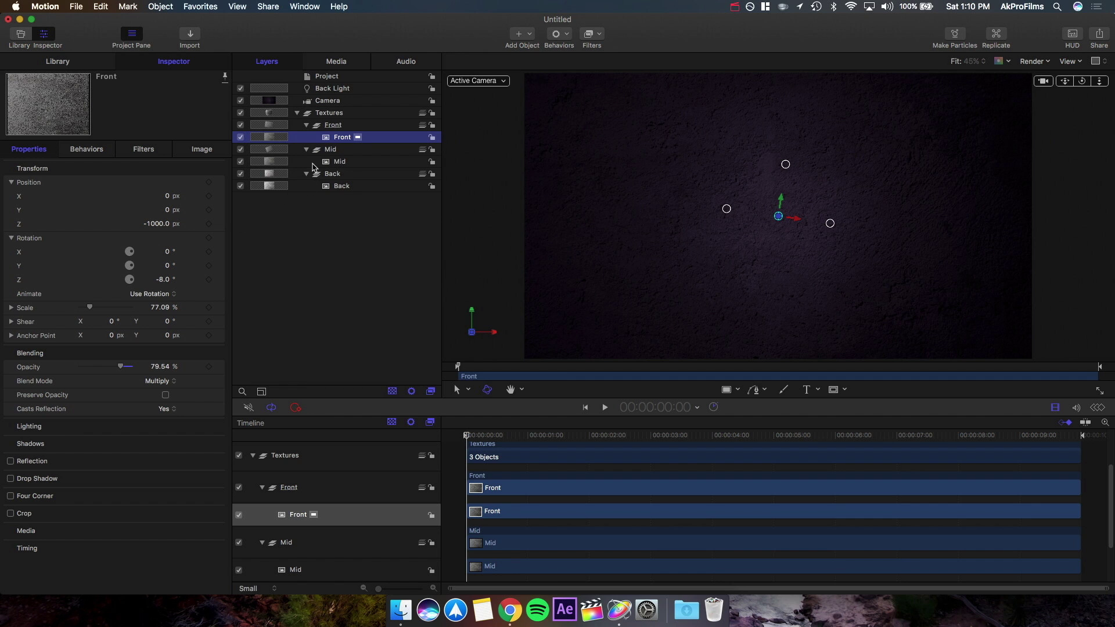
{"action": "left_click", "coordinate": [356, 269]}
Step: Add a new light, place it below the Back Light in the layer list, and name it Front Light
{"action": "left_click", "coordinate": [523, 33]}
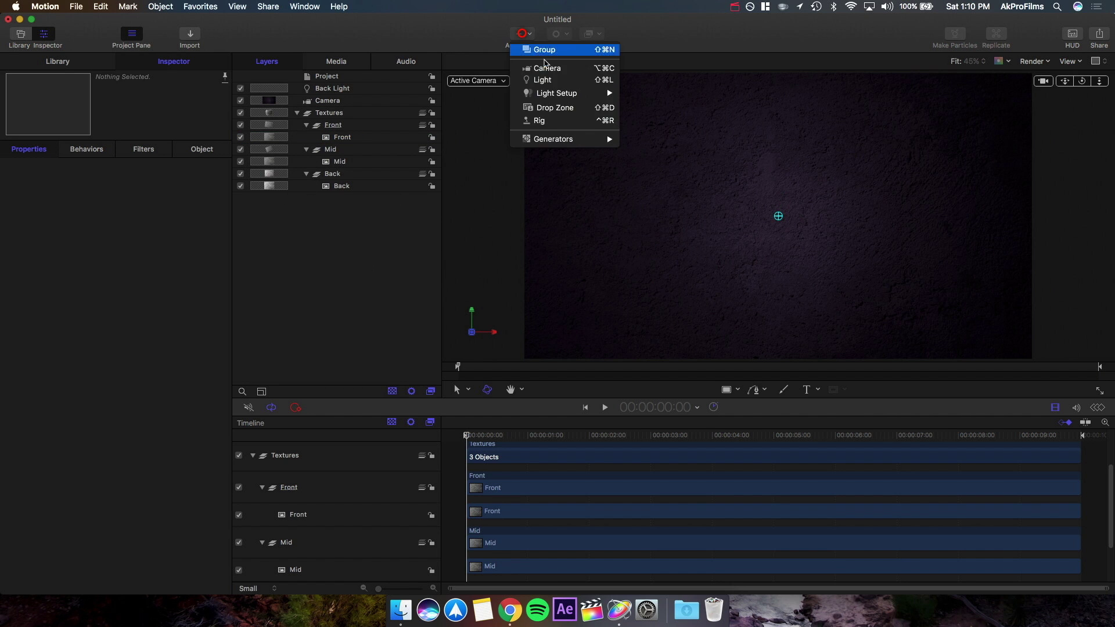
{"action": "left_click", "coordinate": [543, 80]}
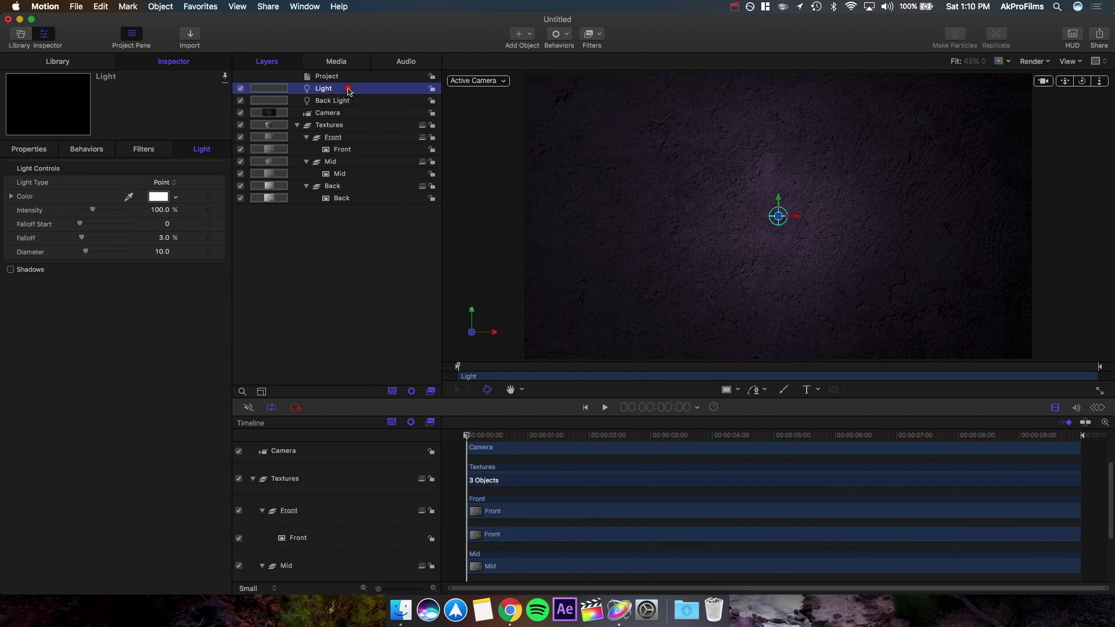
{"action": "left_click_drag", "start_coordinate": [349, 91], "coordinate": [318, 107]}
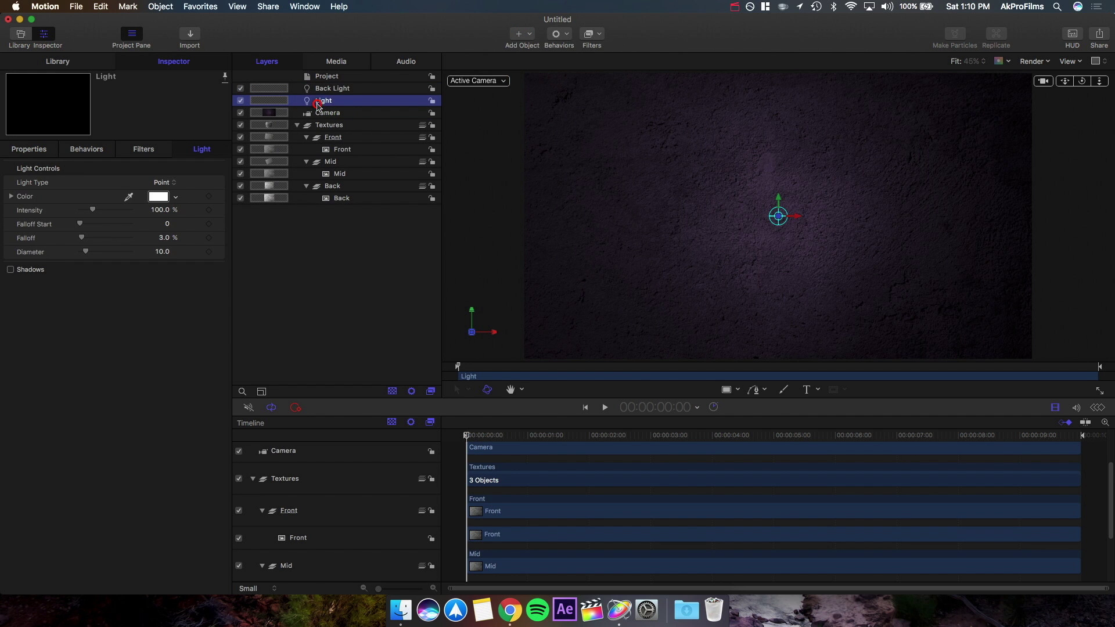
{"action": "double_click", "coordinate": [324, 102]}
{"action": "key", "text": "super+a"}
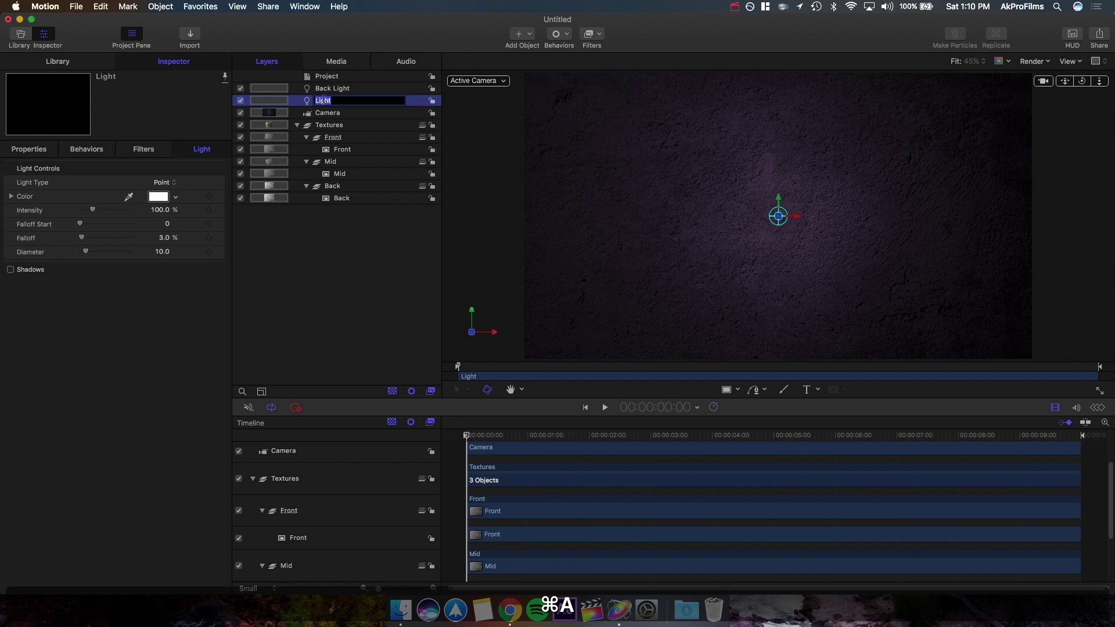
{"action": "type", "text": "Front Light"}
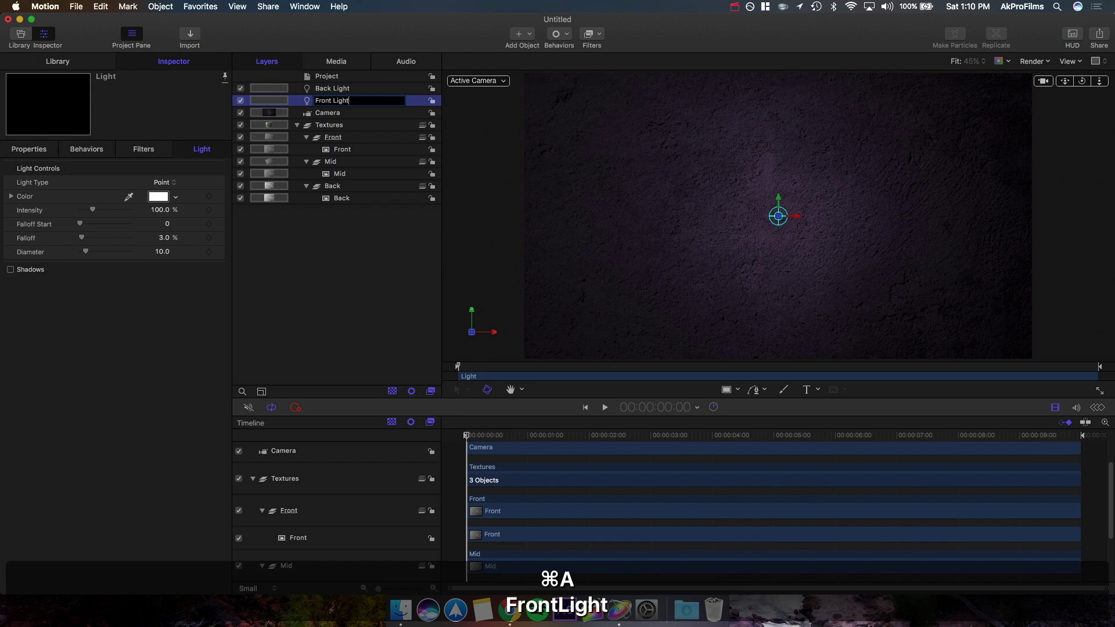
{"action": "key", "text": "Return"}
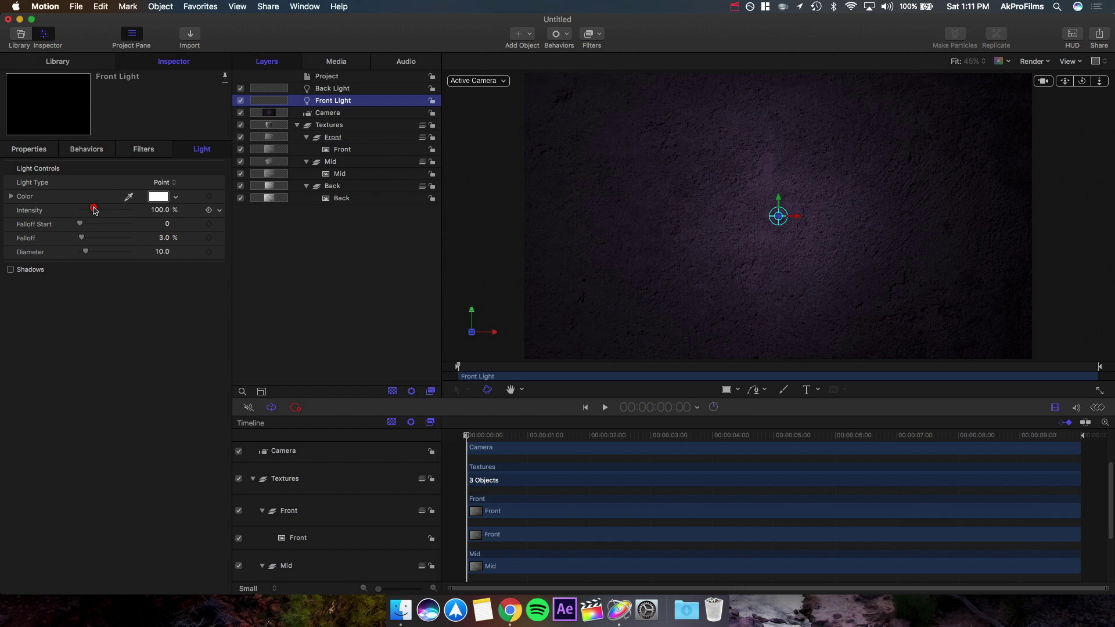
Step: Set the Front Light's intensity to about 273% and move it ahead of the Front texture, to about X -339, Z -857 px
{"action": "left_click_drag", "start_coordinate": [94, 210], "coordinate": [114, 221]}
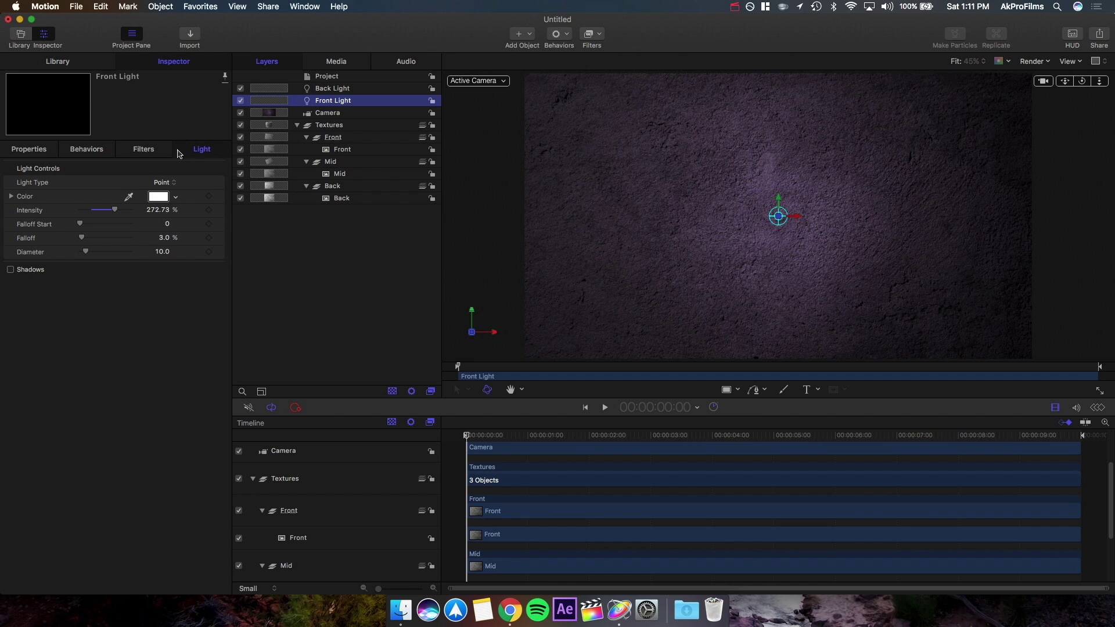
{"action": "left_click", "coordinate": [497, 81]}
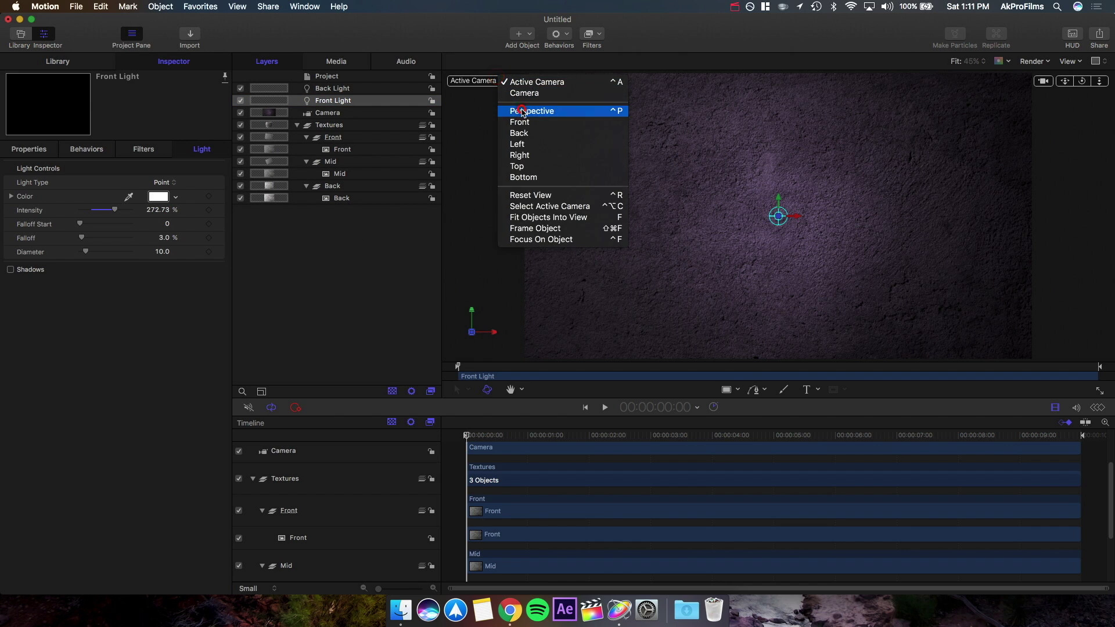
{"action": "left_click", "coordinate": [522, 112]}
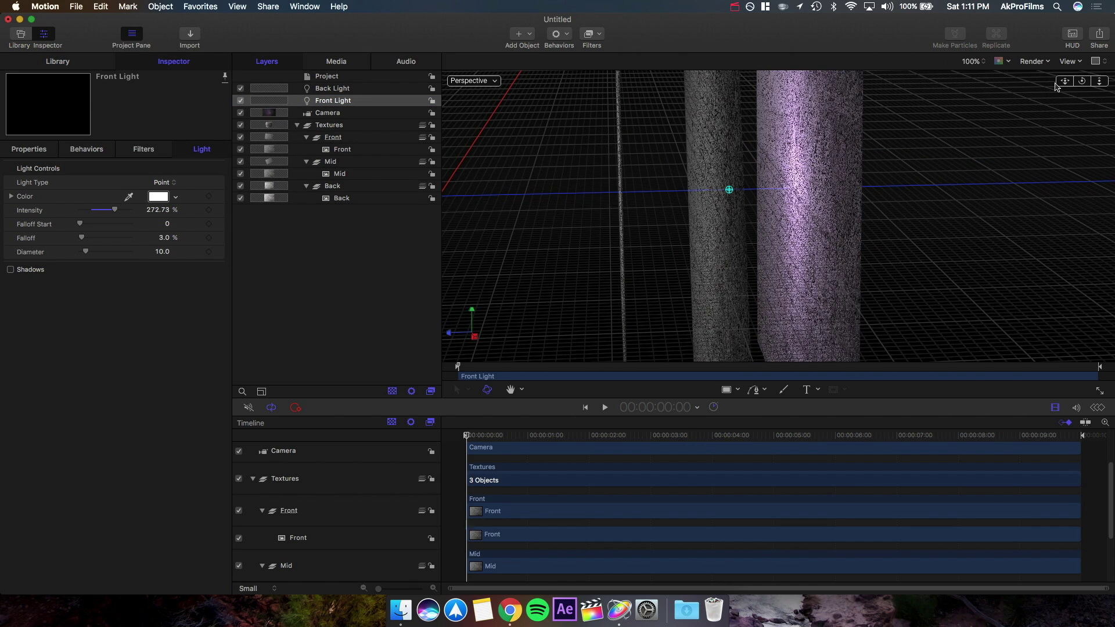
{"action": "left_click_drag", "start_coordinate": [1058, 84], "coordinate": [516, 91]}
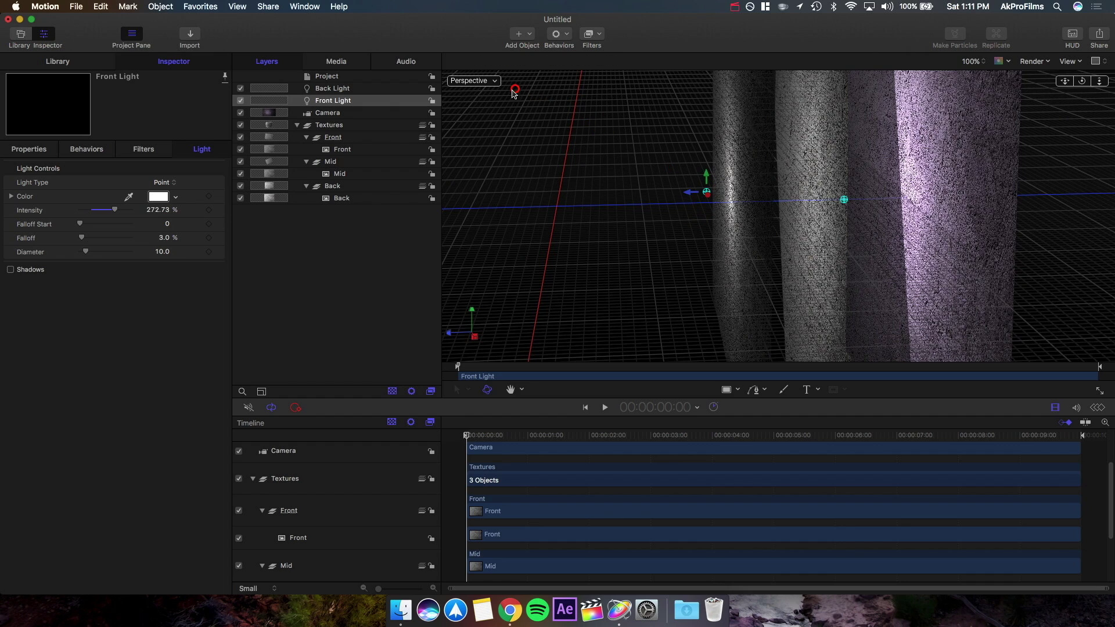
{"action": "left_click", "coordinate": [469, 81]}
{"action": "left_click", "coordinate": [481, 89]}
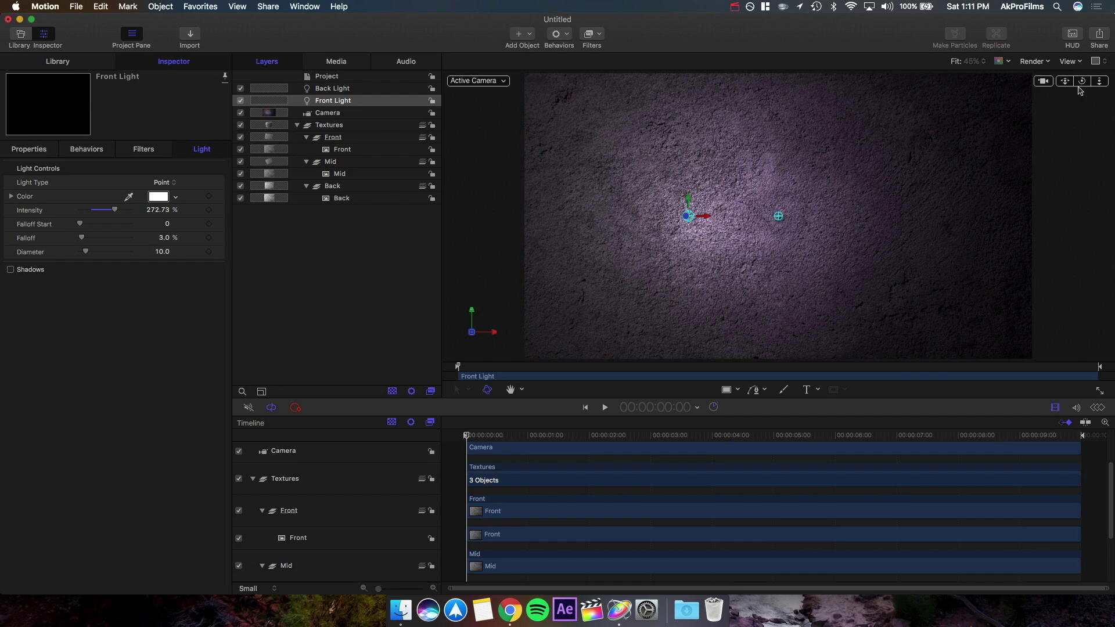
Step: Change the Front Light's color from white to a light purple and leave the light deselected
{"action": "left_click_drag", "start_coordinate": [1081, 80], "coordinate": [1081, 86]}
{"action": "key", "text": "super+z"}
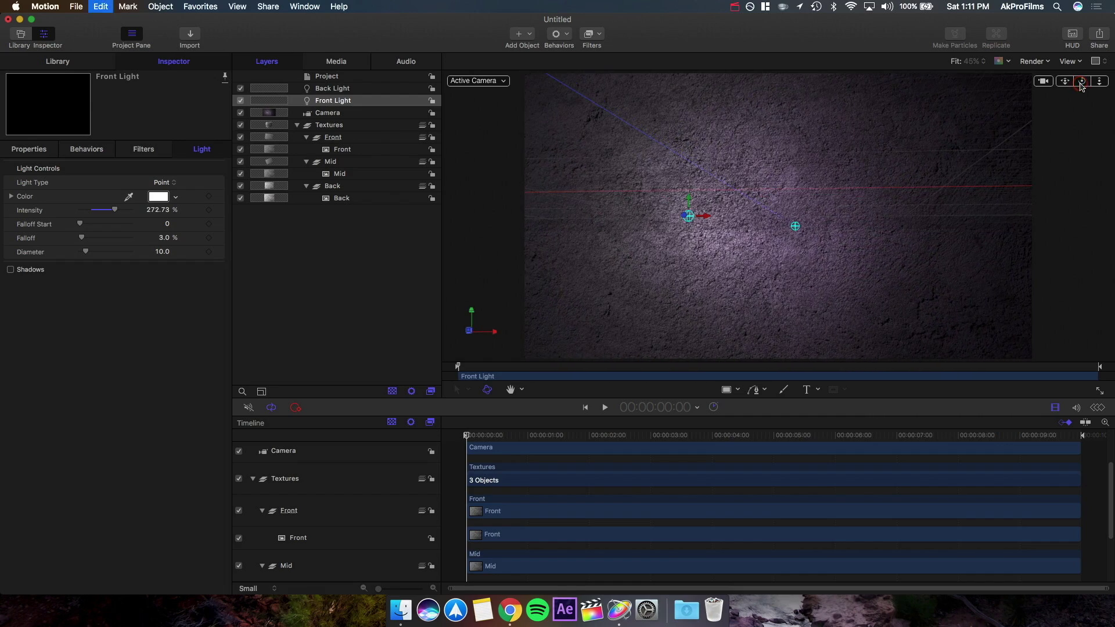
{"action": "left_click", "coordinate": [158, 197]}
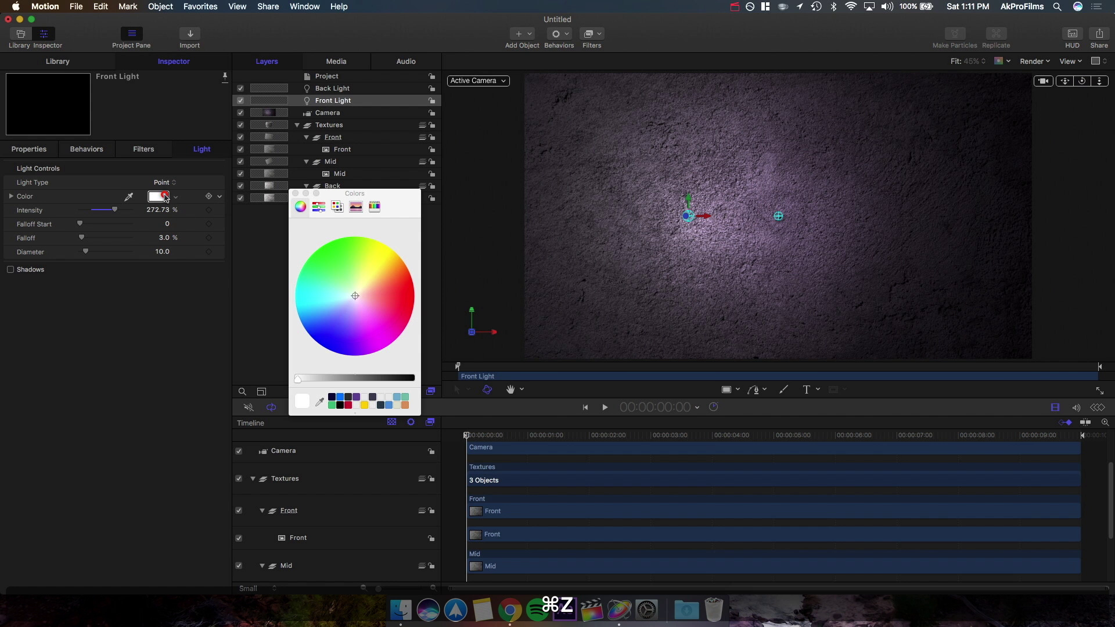
{"action": "left_click", "coordinate": [348, 278]}
{"action": "left_click", "coordinate": [351, 309]}
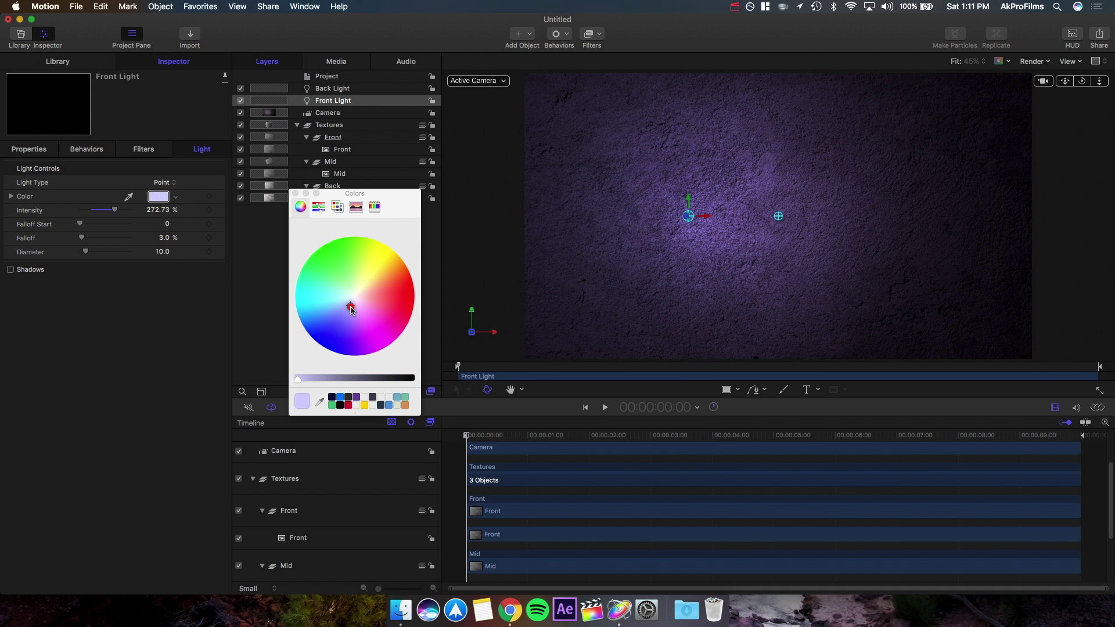
{"action": "mouse_move", "coordinate": [350, 308]}
{"action": "left_mouse_down"}
{"action": "mouse_move", "coordinate": [367, 315]}
{"action": "mouse_move", "coordinate": [356, 316]}
{"action": "left_mouse_up"}
{"action": "left_click", "coordinate": [296, 192]}
{"action": "left_click", "coordinate": [329, 279]}
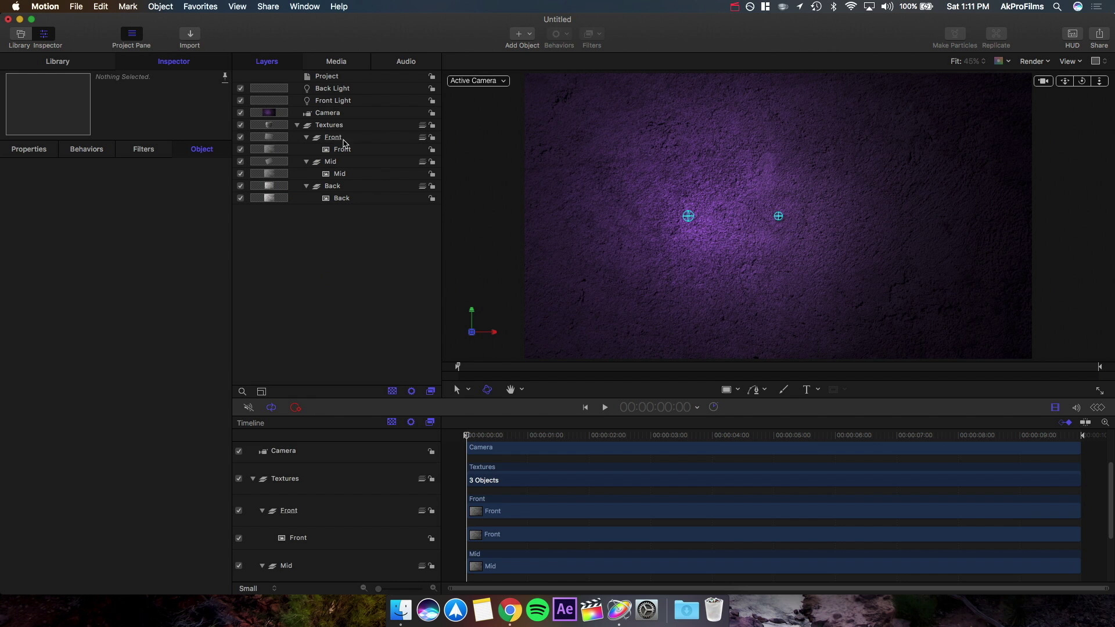
Step: Duplicate the Front Light and rename the copy Mid Light
{"action": "left_click", "coordinate": [334, 103]}
{"action": "key", "text": "cmd+d"}
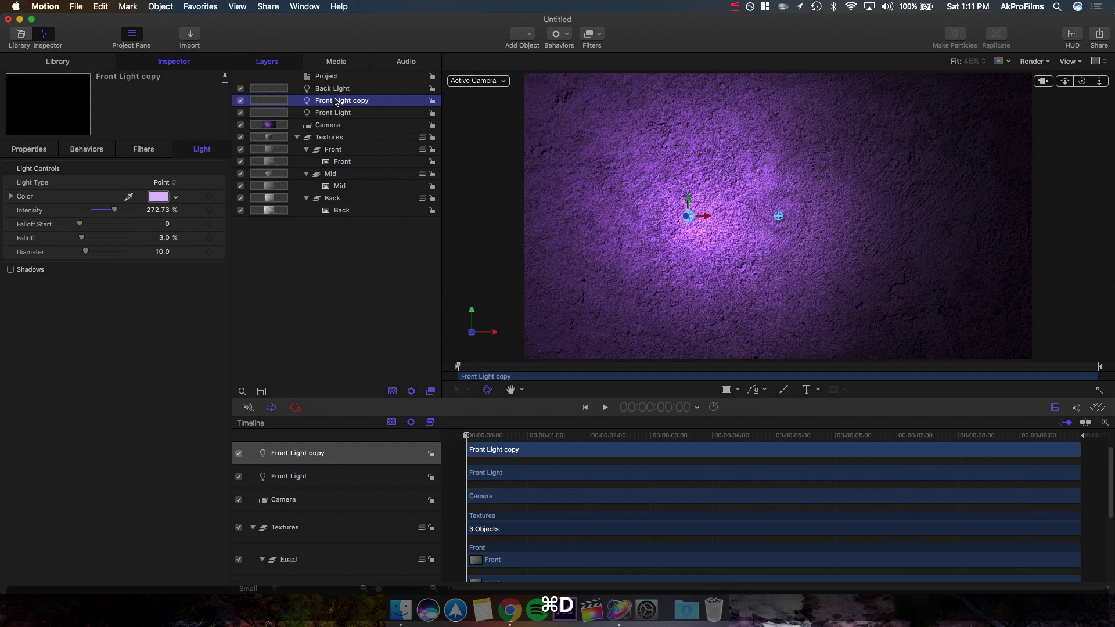
{"action": "mouse_move", "coordinate": [339, 104]}
{"action": "left_mouse_down"}
{"action": "mouse_move", "coordinate": [340, 125]}
{"action": "mouse_move", "coordinate": [338, 100]}
{"action": "left_mouse_up"}
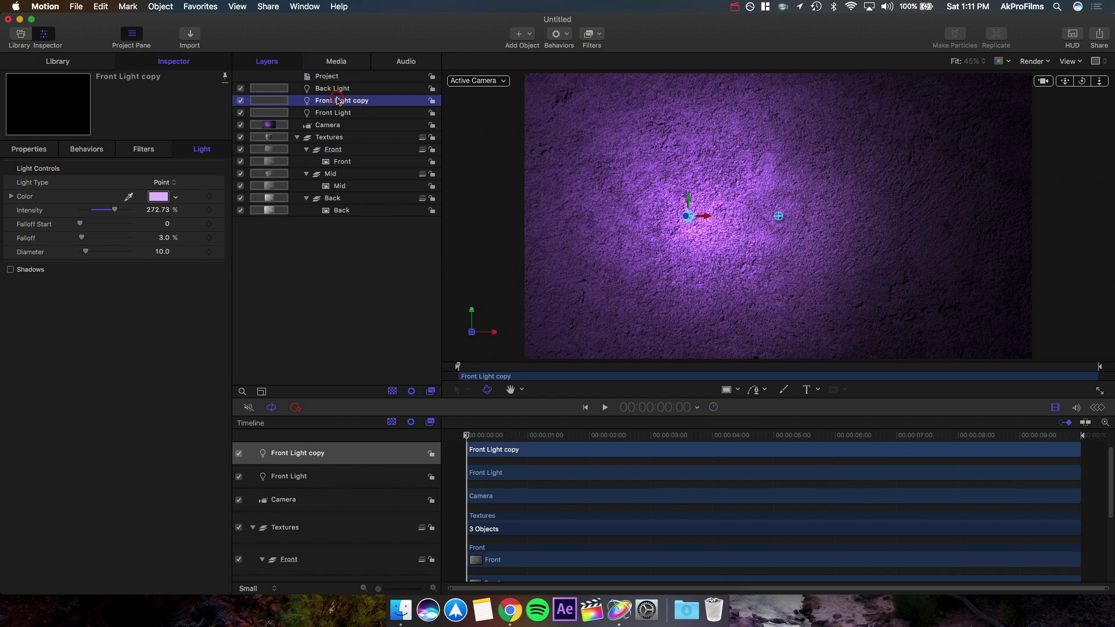
{"action": "left_click", "coordinate": [337, 99]}
{"action": "key", "text": "cmd+a"}
{"action": "type", "text": "Mid"}
{"action": "key", "text": "Return"}
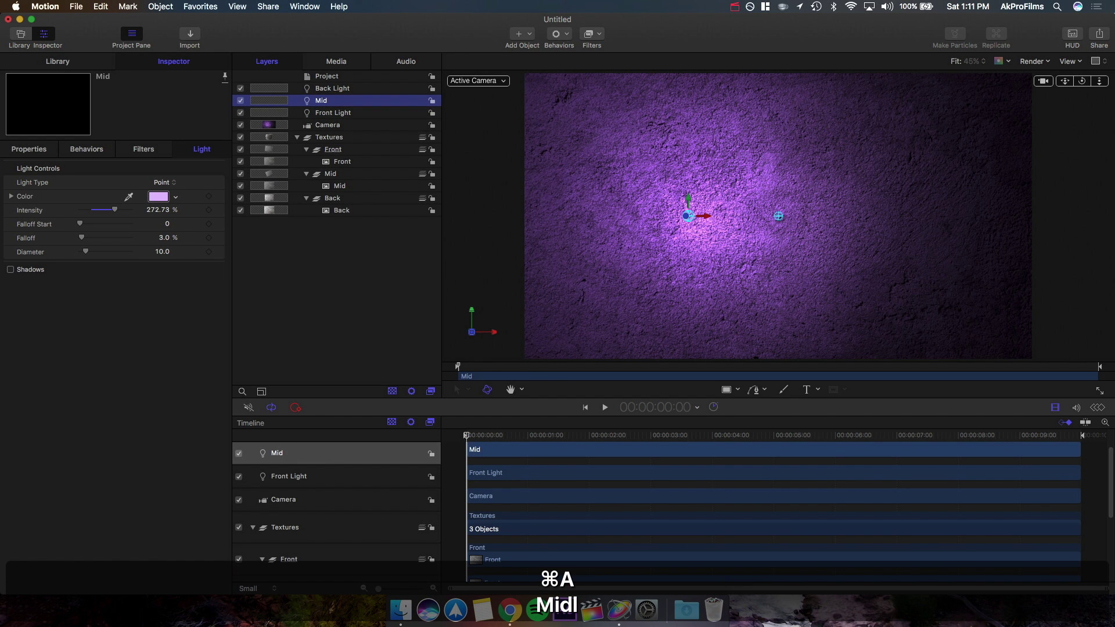
{"action": "double_click", "coordinate": [336, 100]}
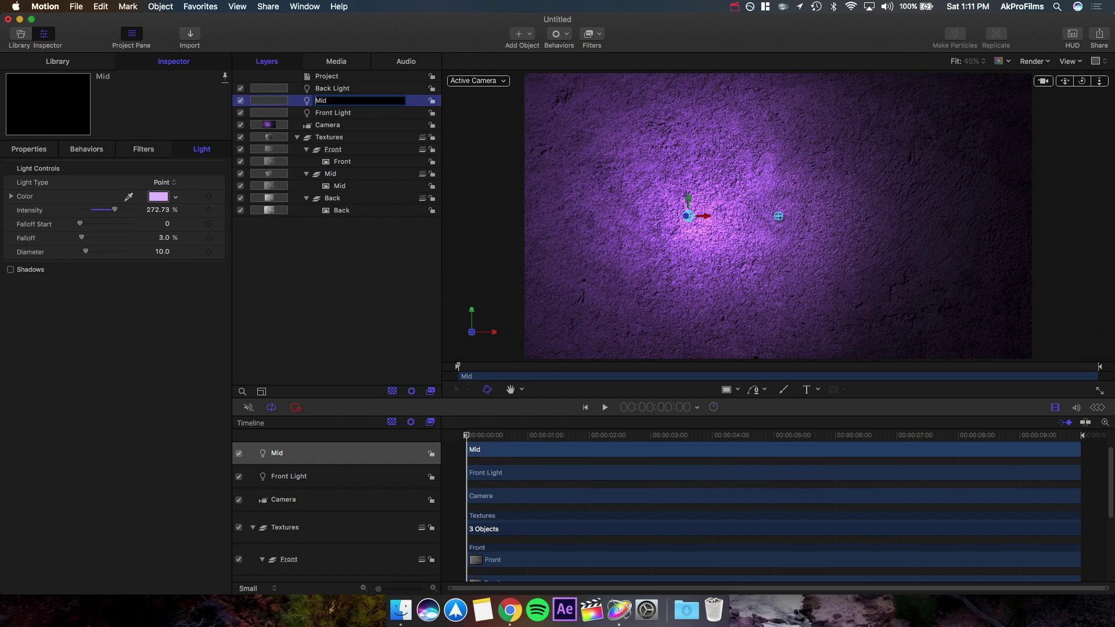
{"action": "key", "text": "cmd+a"}
{"action": "type", "text": "Mid L"}
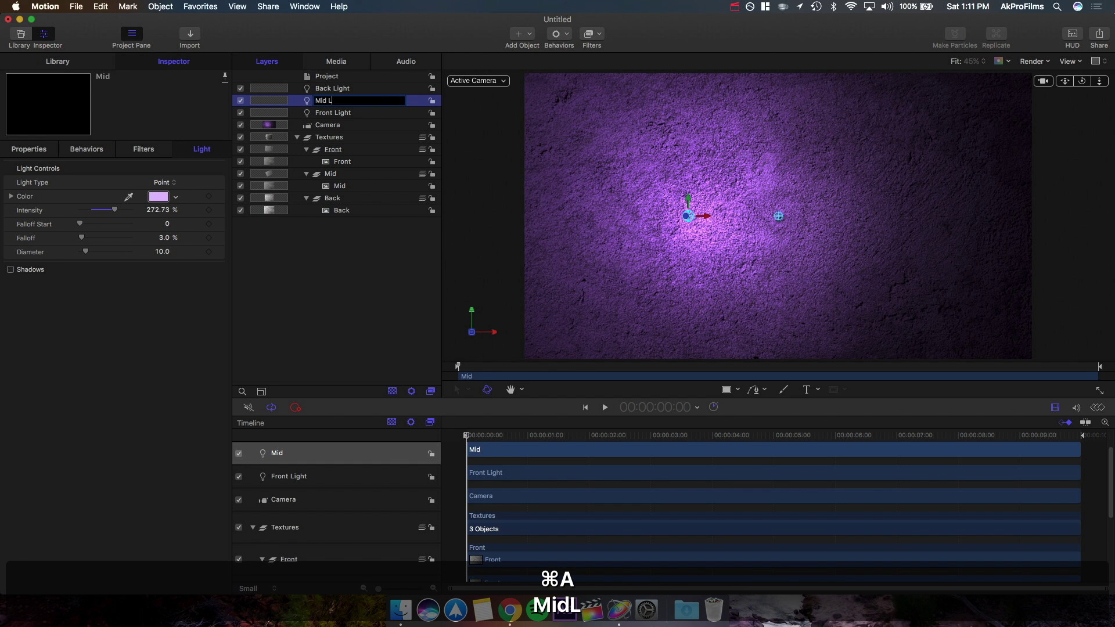
{"action": "type", "text": "ight"}
{"action": "key", "text": "Return"}
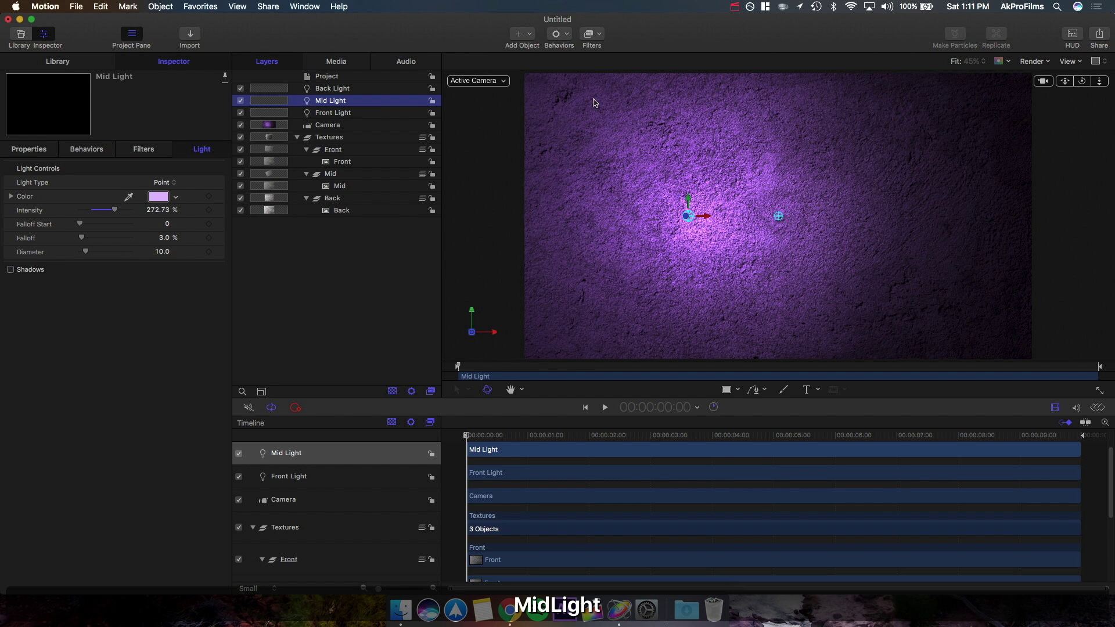
Step: In Perspective view, move the Mid Light to X 881 px and Z -1364.33 px, between the Front and Mid textures
{"action": "left_click", "coordinate": [498, 77]}
{"action": "left_click", "coordinate": [524, 108]}
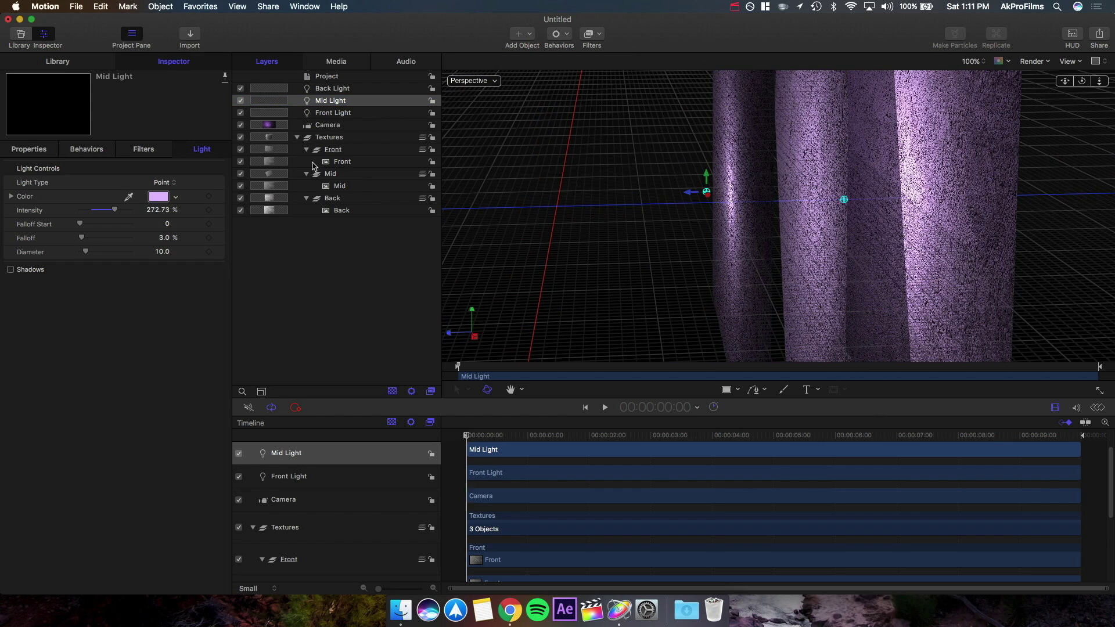
{"action": "left_click", "coordinate": [324, 102]}
{"action": "left_click", "coordinate": [29, 149]}
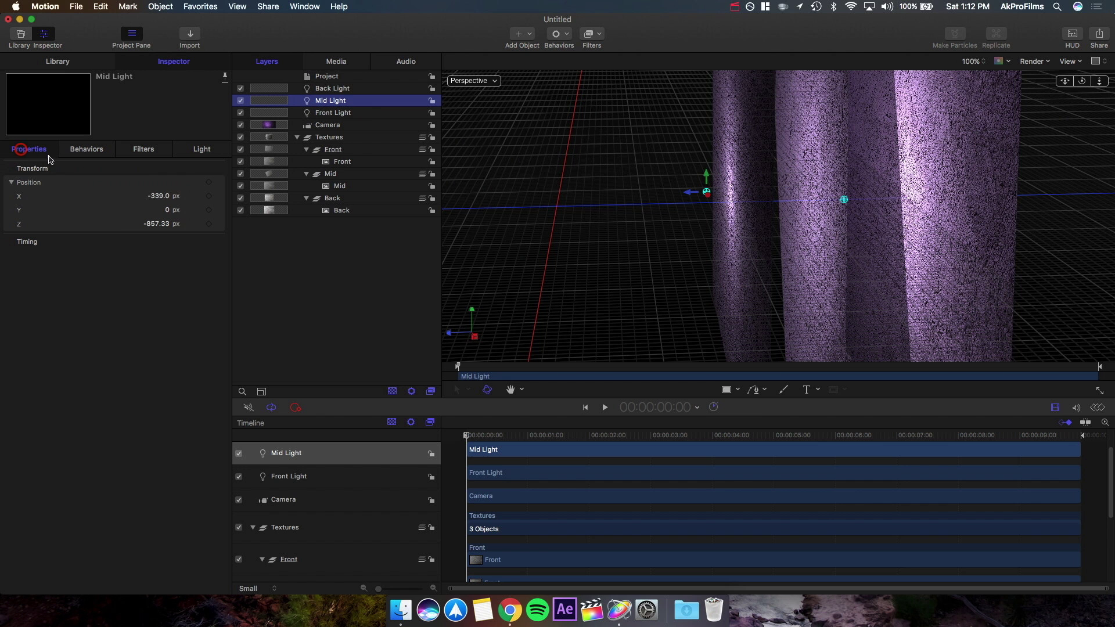
{"action": "left_click_drag", "start_coordinate": [164, 196], "coordinate": [163, 223]}
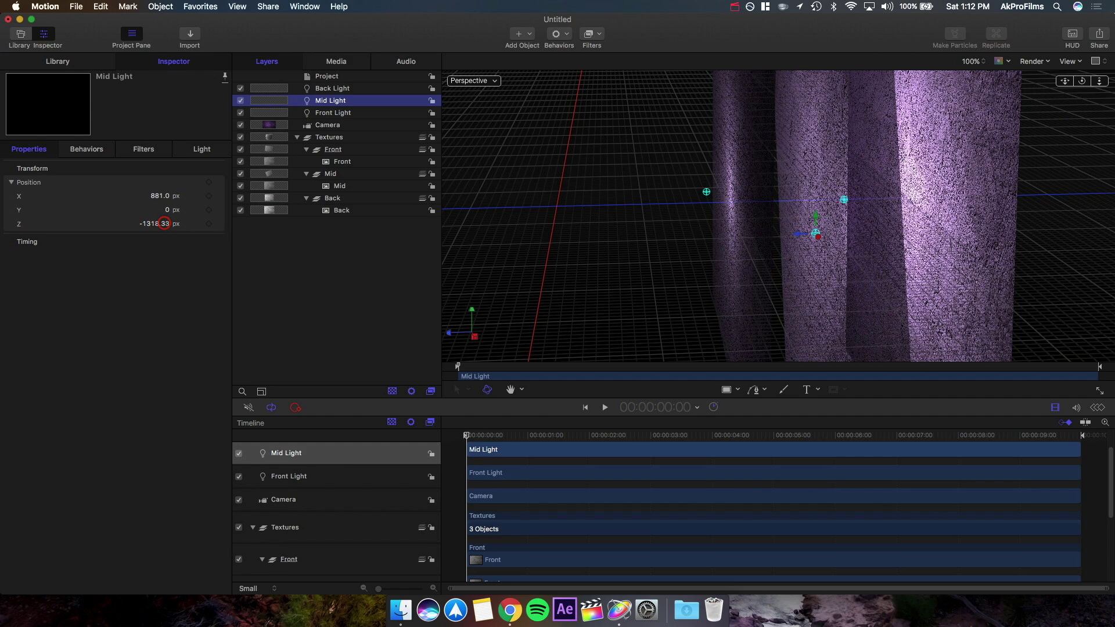
{"action": "left_click_drag", "start_coordinate": [1088, 84], "coordinate": [68, 285]}
{"action": "left_click_drag", "start_coordinate": [148, 225], "coordinate": [147, 224]}
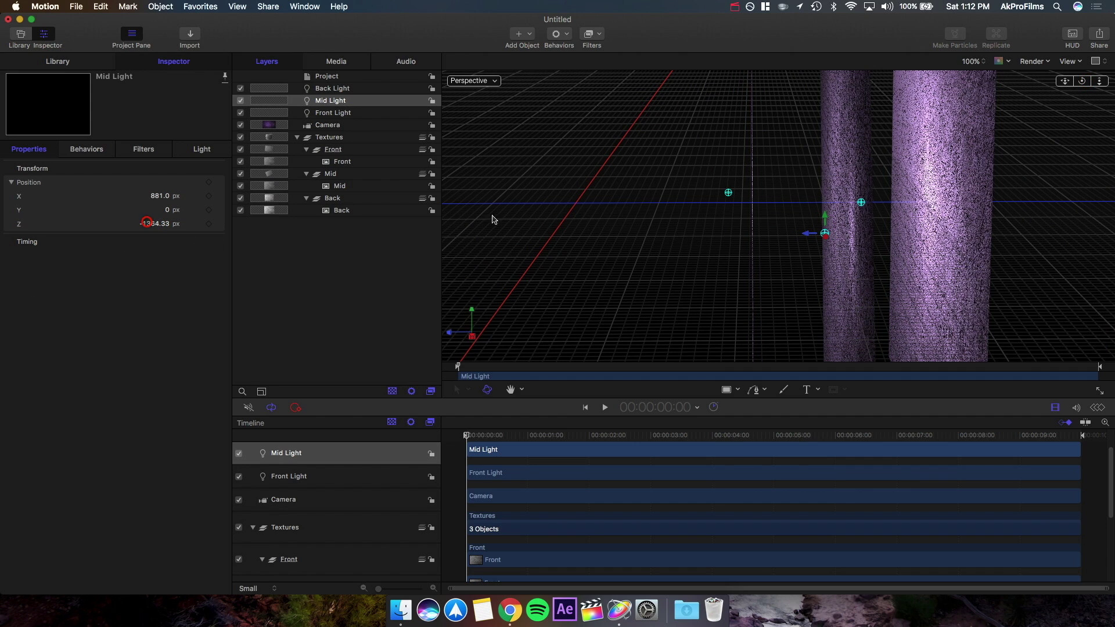
Step: Return the canvas to Active Camera and shift the Mid Light horizontally toward the center, to about X 628 px
{"action": "left_click", "coordinate": [473, 80]}
{"action": "left_click", "coordinate": [489, 86]}
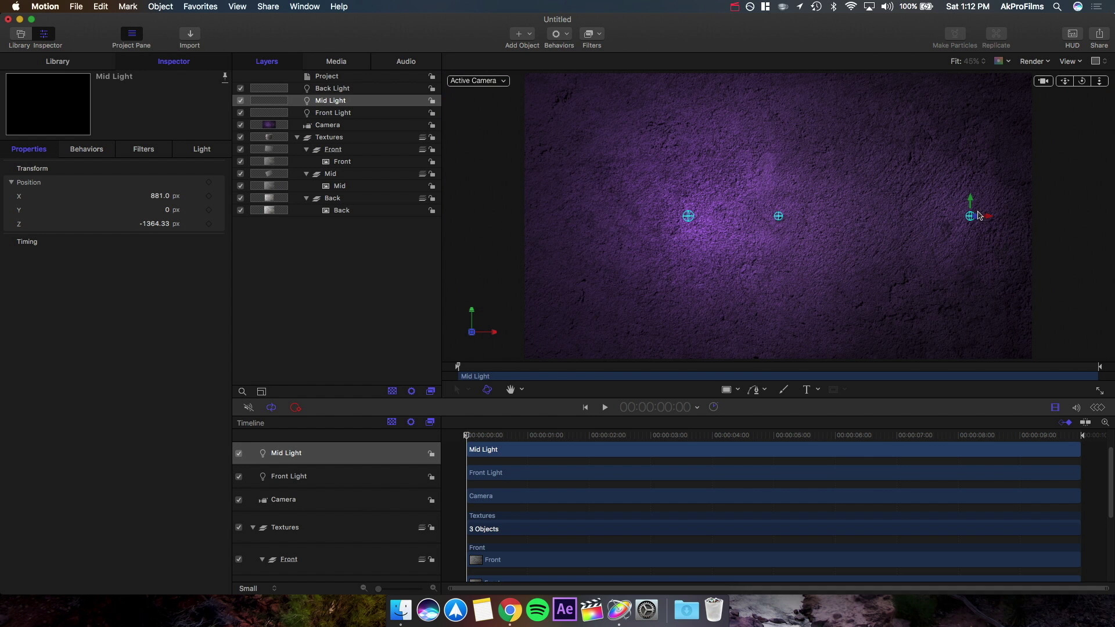
{"action": "left_click_drag", "start_coordinate": [985, 220], "coordinate": [938, 219]}
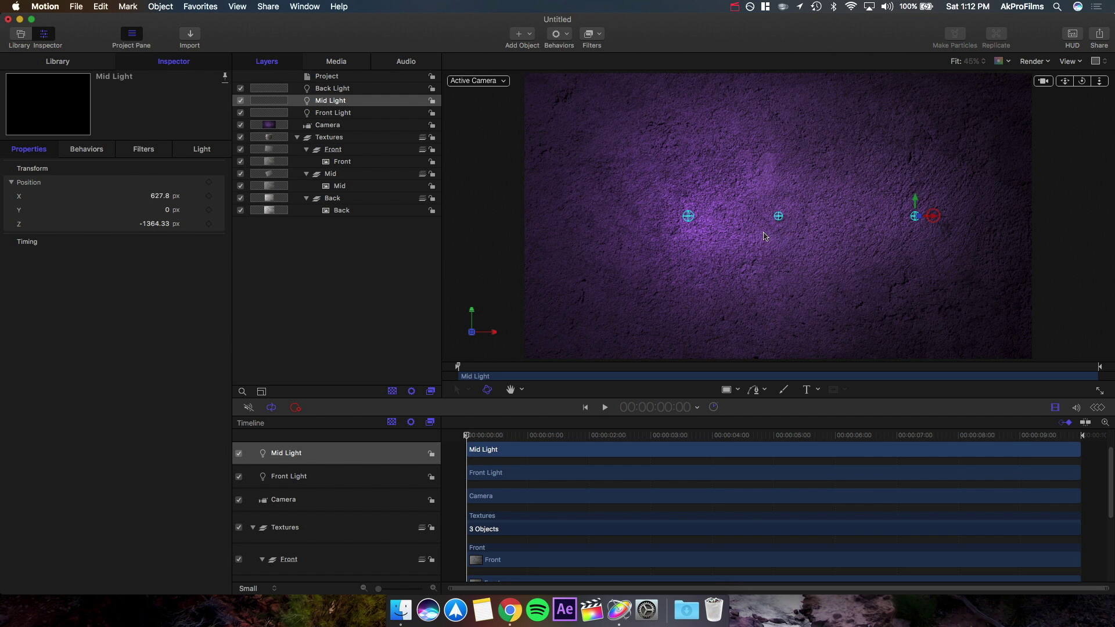
Step: Recolor the Mid Light to a light blue and raise its intensity to 400%
{"action": "left_click", "coordinate": [298, 278]}
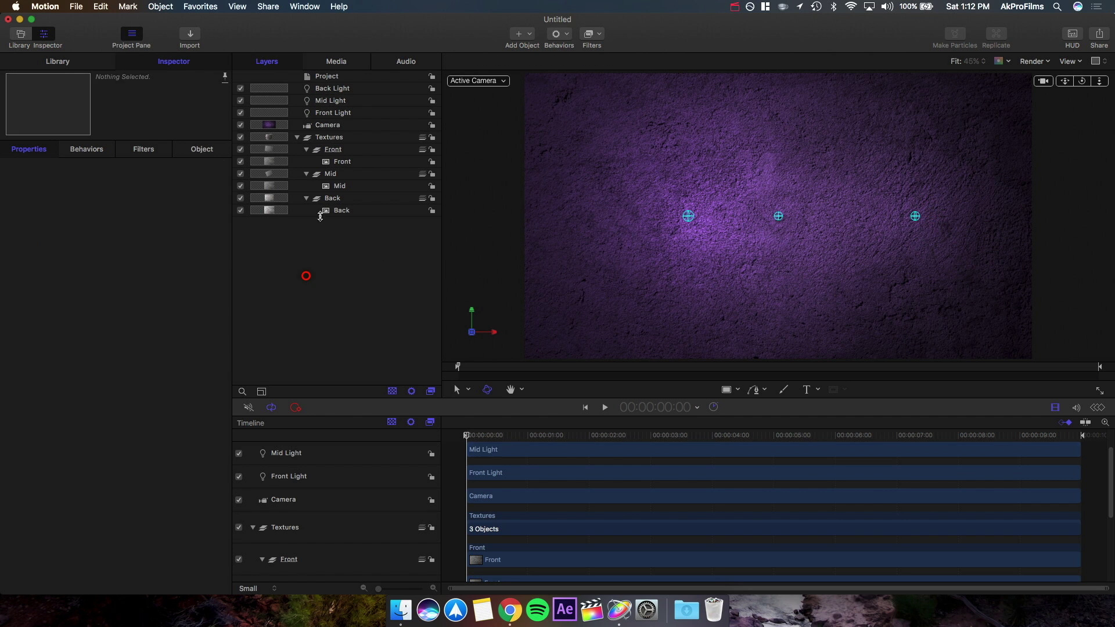
{"action": "left_click", "coordinate": [368, 100]}
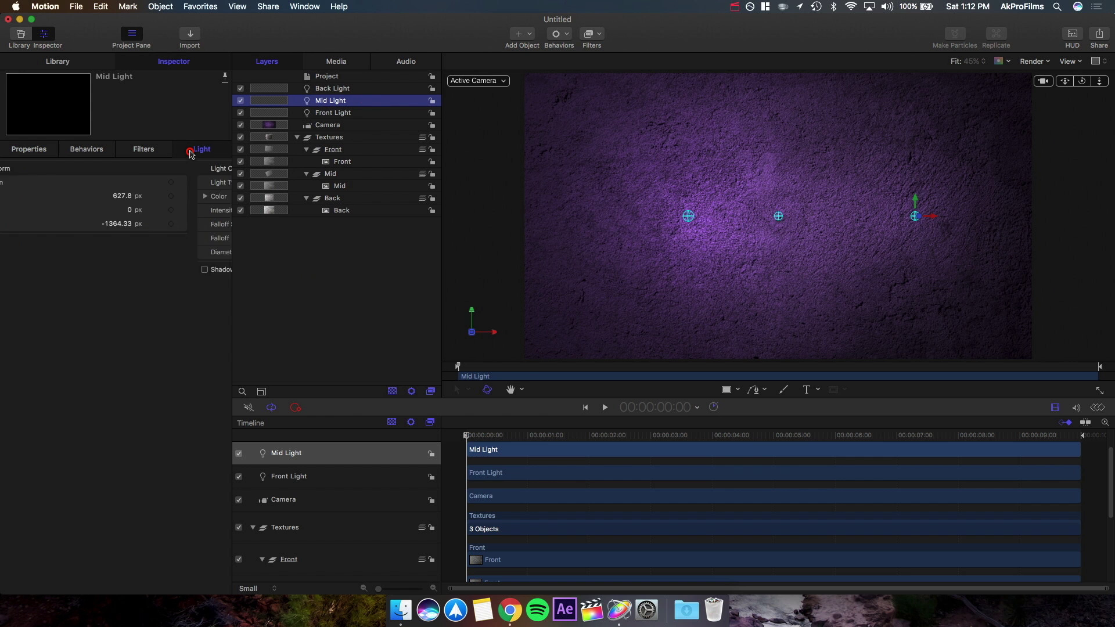
{"action": "left_click", "coordinate": [197, 150]}
{"action": "mouse_move", "coordinate": [113, 214]}
{"action": "left_mouse_down"}
{"action": "mouse_move", "coordinate": [205, 203]}
{"action": "mouse_move", "coordinate": [147, 194]}
{"action": "mouse_move", "coordinate": [251, 196]}
{"action": "mouse_move", "coordinate": [105, 214]}
{"action": "mouse_move", "coordinate": [116, 215]}
{"action": "left_mouse_up"}
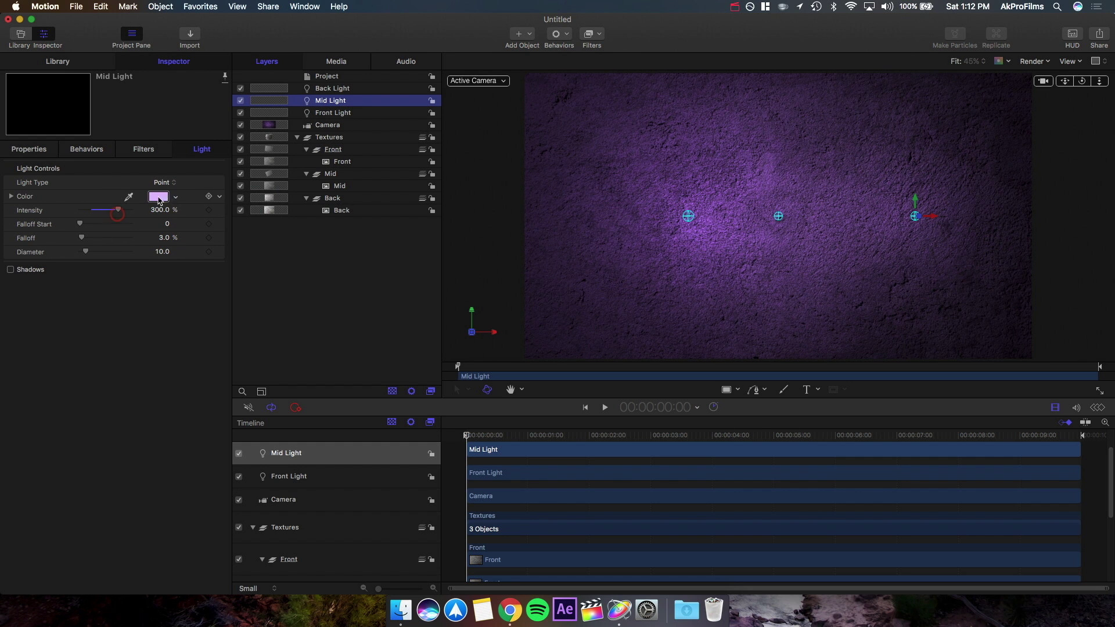
{"action": "left_click", "coordinate": [158, 197]}
{"action": "mouse_move", "coordinate": [326, 329]}
{"action": "left_mouse_down"}
{"action": "mouse_move", "coordinate": [337, 320]}
{"action": "mouse_move", "coordinate": [341, 330]}
{"action": "mouse_move", "coordinate": [341, 313]}
{"action": "left_mouse_up"}
{"action": "left_click", "coordinate": [296, 192]}
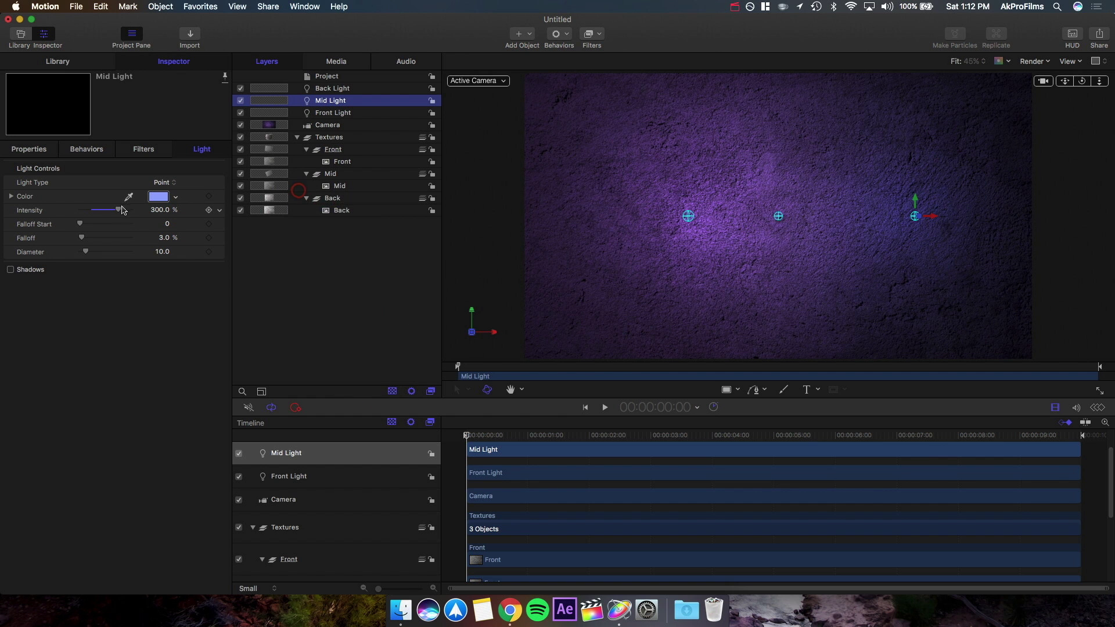
{"action": "left_click_drag", "start_coordinate": [119, 210], "coordinate": [139, 216]}
{"action": "left_click", "coordinate": [286, 305]}
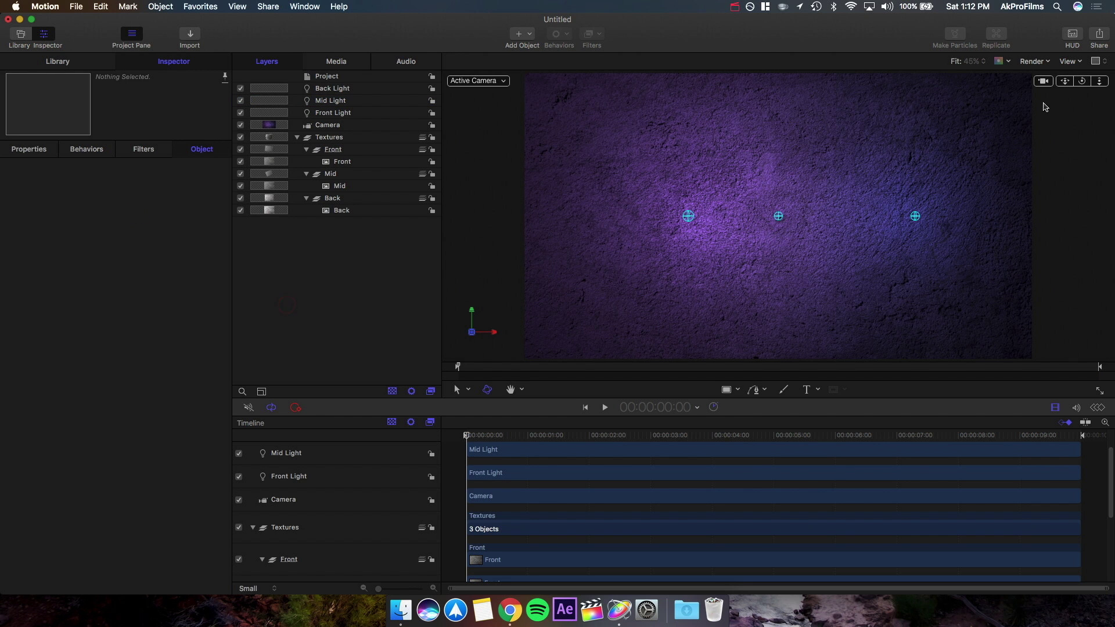
Step: Try orbiting the camera around the lit textures and undo the camera moves
{"action": "mouse_move", "coordinate": [1086, 80]}
{"action": "left_mouse_down"}
{"action": "mouse_move", "coordinate": [1103, 85]}
{"action": "mouse_move", "coordinate": [1086, 81]}
{"action": "left_mouse_up"}
{"action": "key", "text": "super+z"}
{"action": "key", "text": "super+z"}
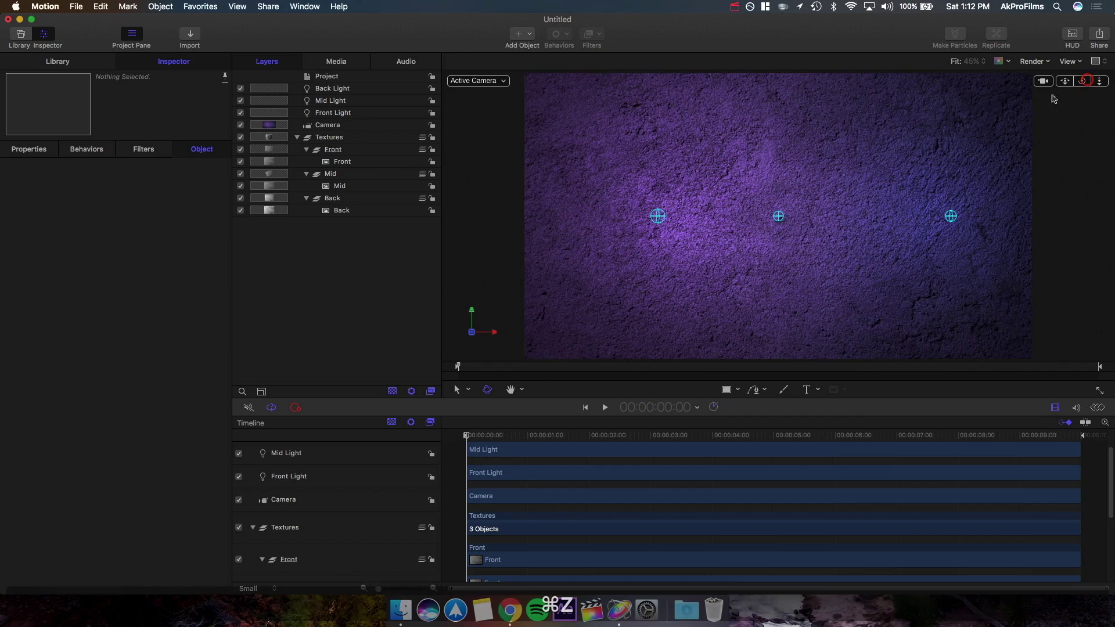
Step: Change the Mid Light's color to a saturated magenta-purple and leave the light deselected
{"action": "left_click", "coordinate": [346, 104]}
{"action": "left_click", "coordinate": [161, 199]}
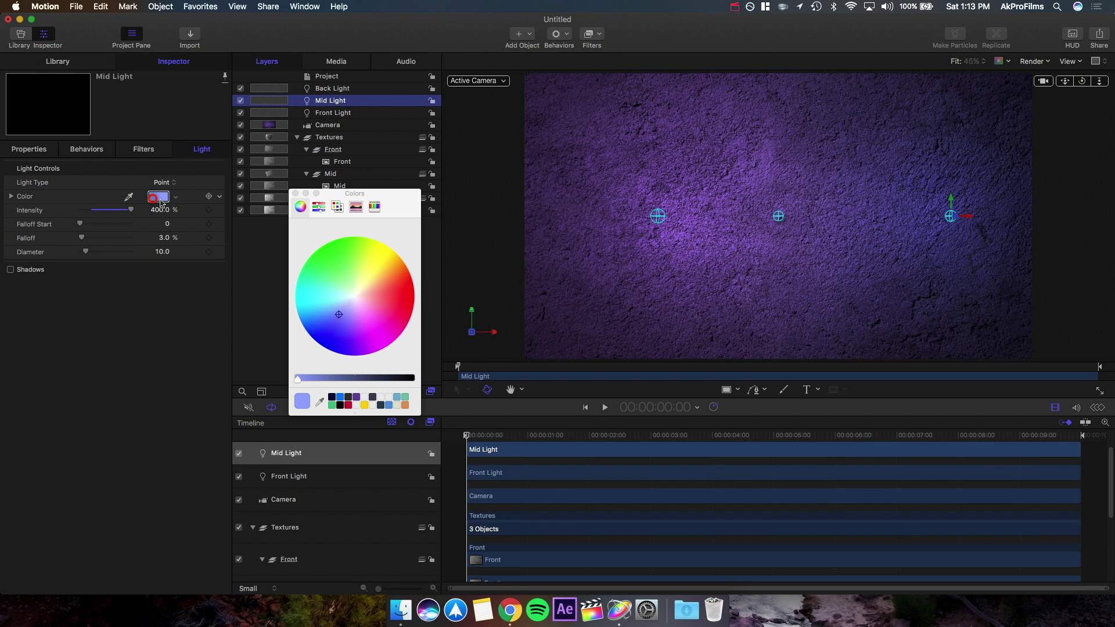
{"action": "left_click", "coordinate": [359, 319]}
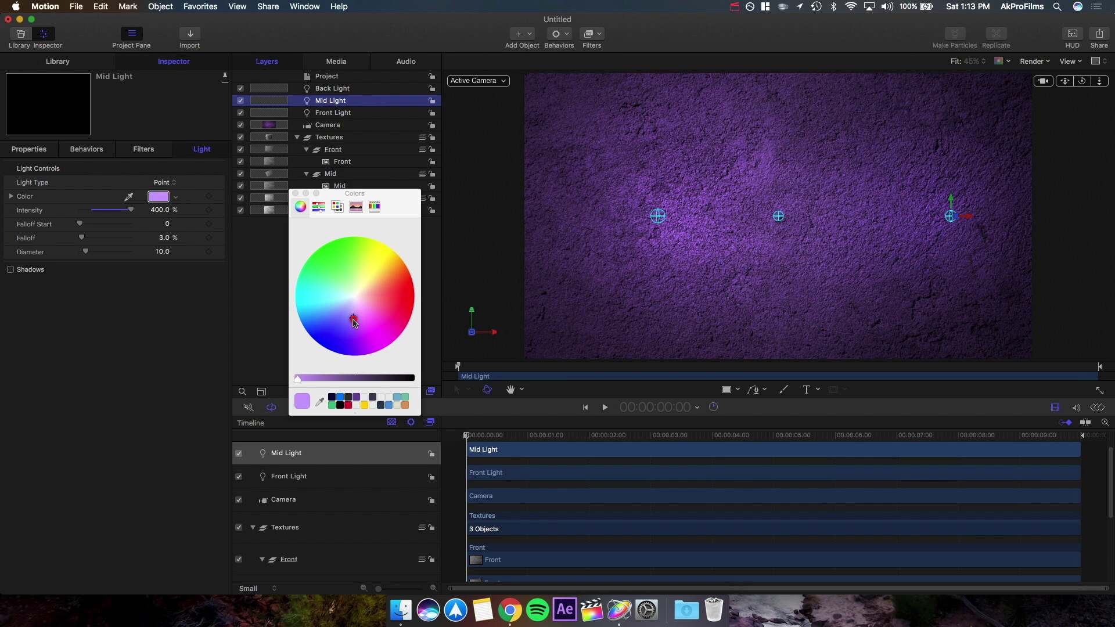
{"action": "left_click_drag", "start_coordinate": [353, 319], "coordinate": [368, 338]}
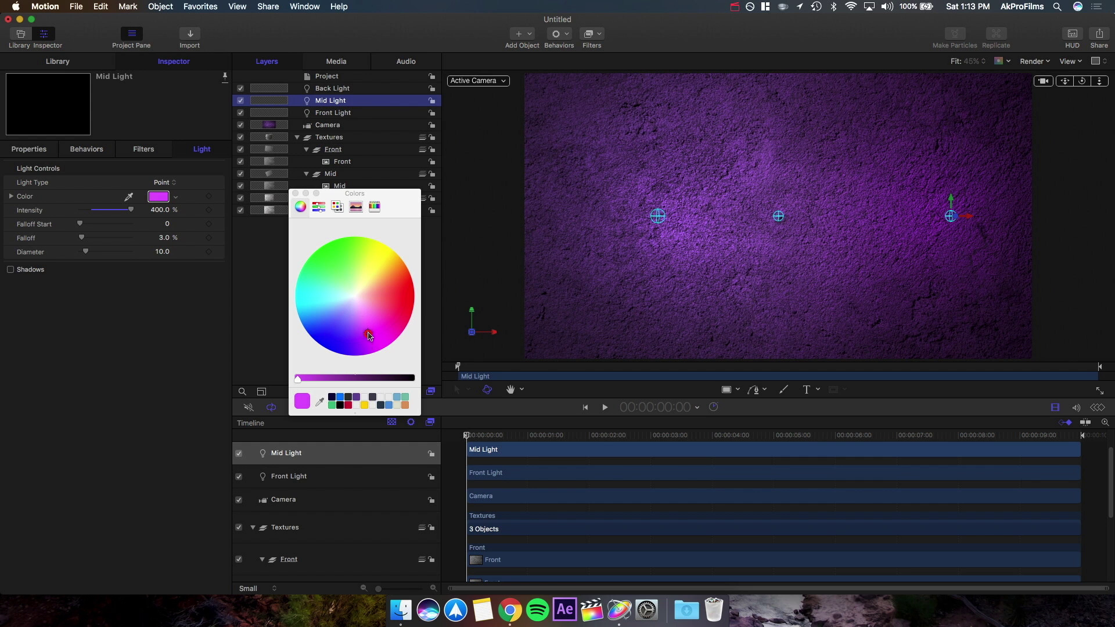
{"action": "left_click", "coordinate": [295, 193]}
{"action": "left_click", "coordinate": [334, 262]}
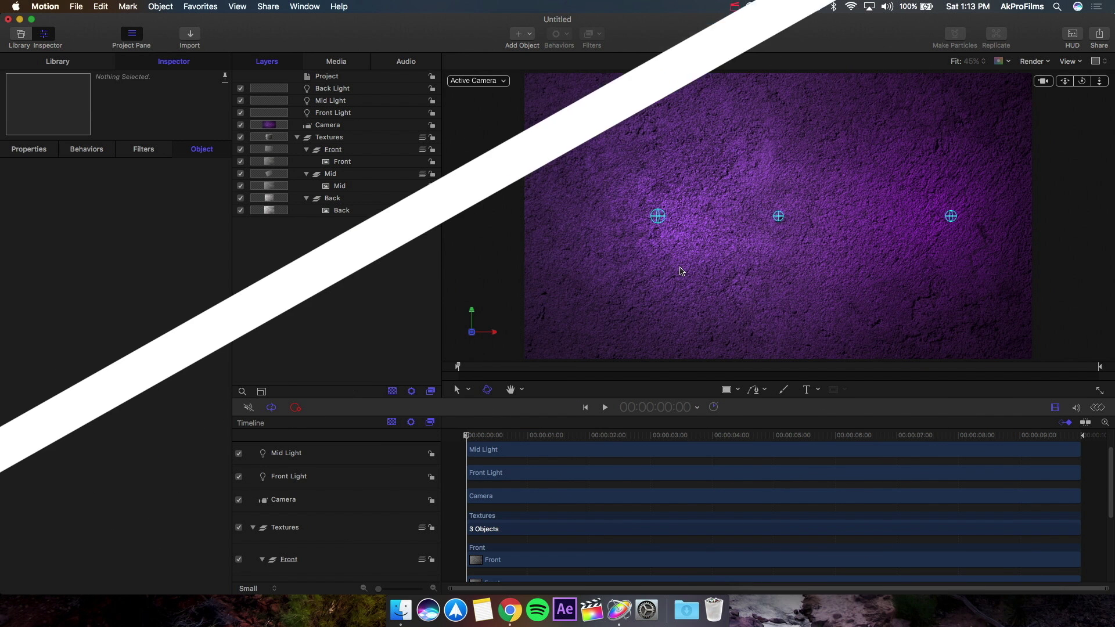
{"action": "left_click", "coordinate": [808, 390]}
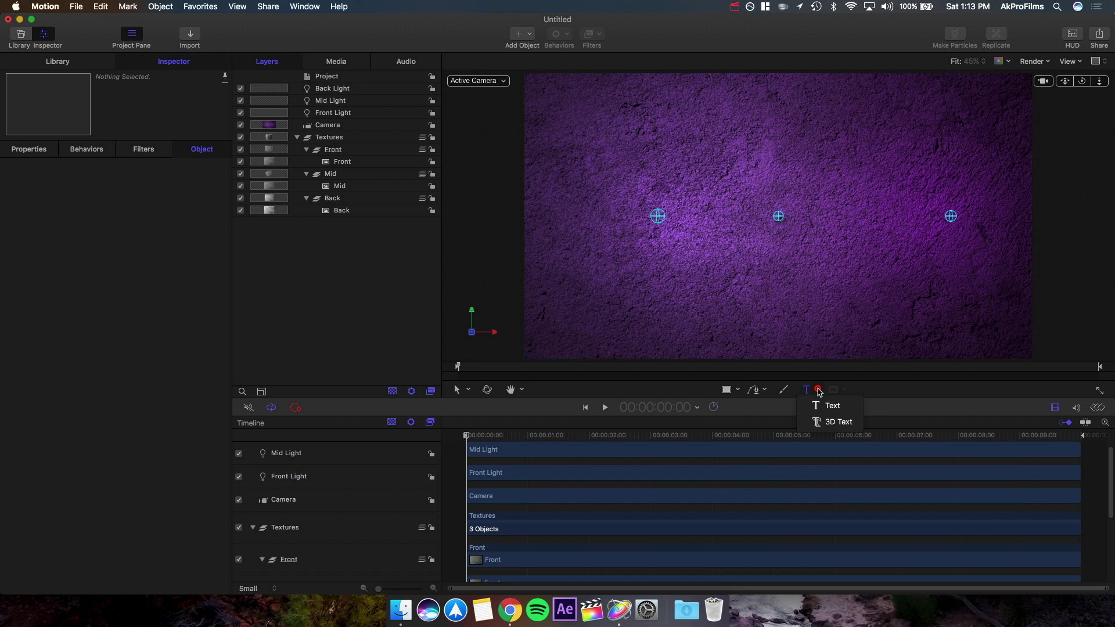
{"action": "left_click", "coordinate": [844, 425]}
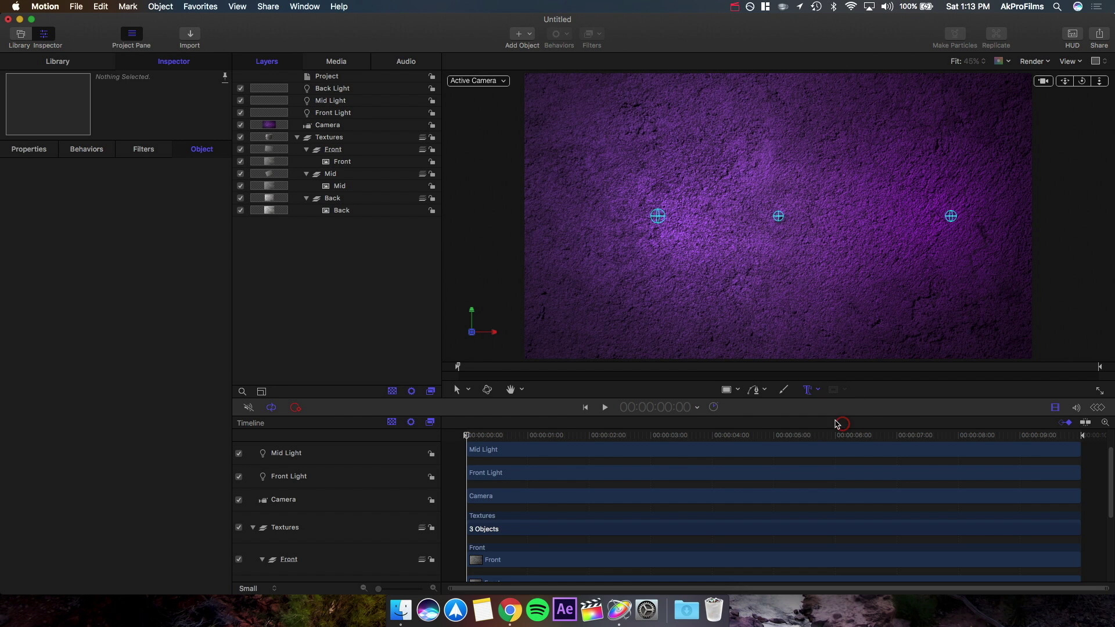
{"action": "left_click", "coordinate": [744, 219]}
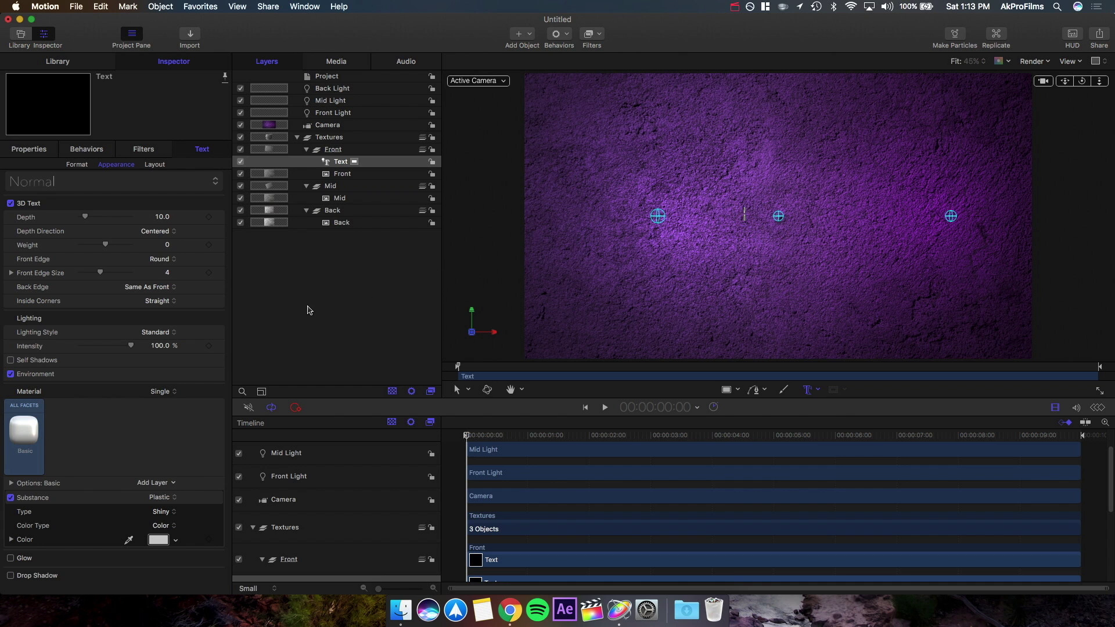
{"action": "left_click", "coordinate": [332, 287]}
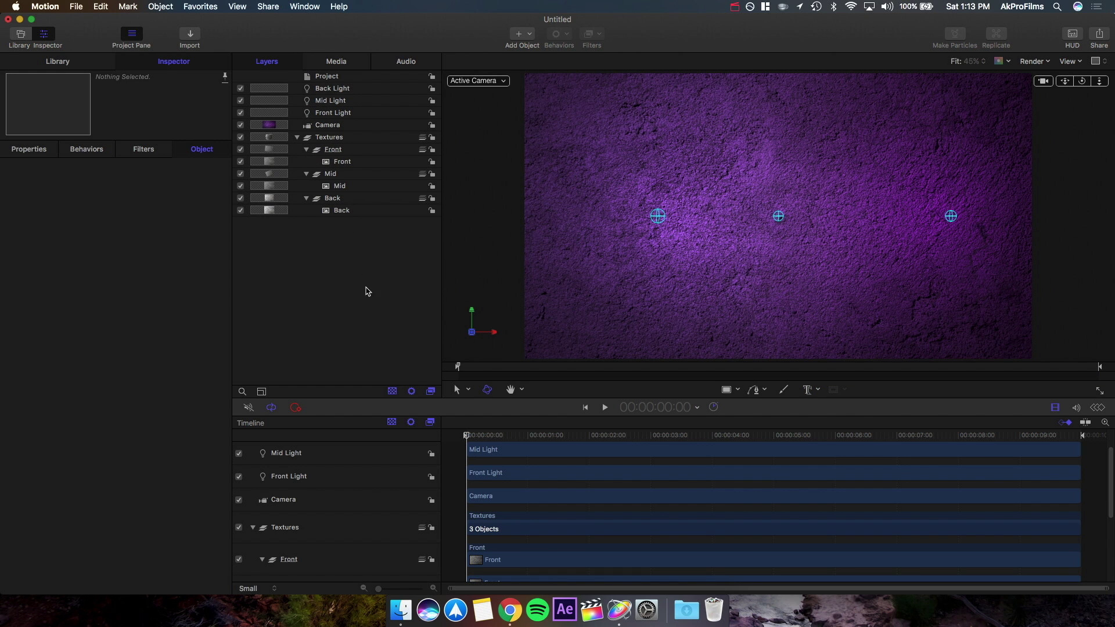
Step: Add a 3D text object reading SPACE near the center of the canvas
{"action": "left_click", "coordinate": [819, 390]}
{"action": "left_click", "coordinate": [840, 421]}
{"action": "left_click", "coordinate": [818, 390]}
{"action": "left_click", "coordinate": [825, 414]}
{"action": "left_click", "coordinate": [819, 390]}
{"action": "left_click", "coordinate": [823, 422]}
{"action": "left_click", "coordinate": [748, 220]}
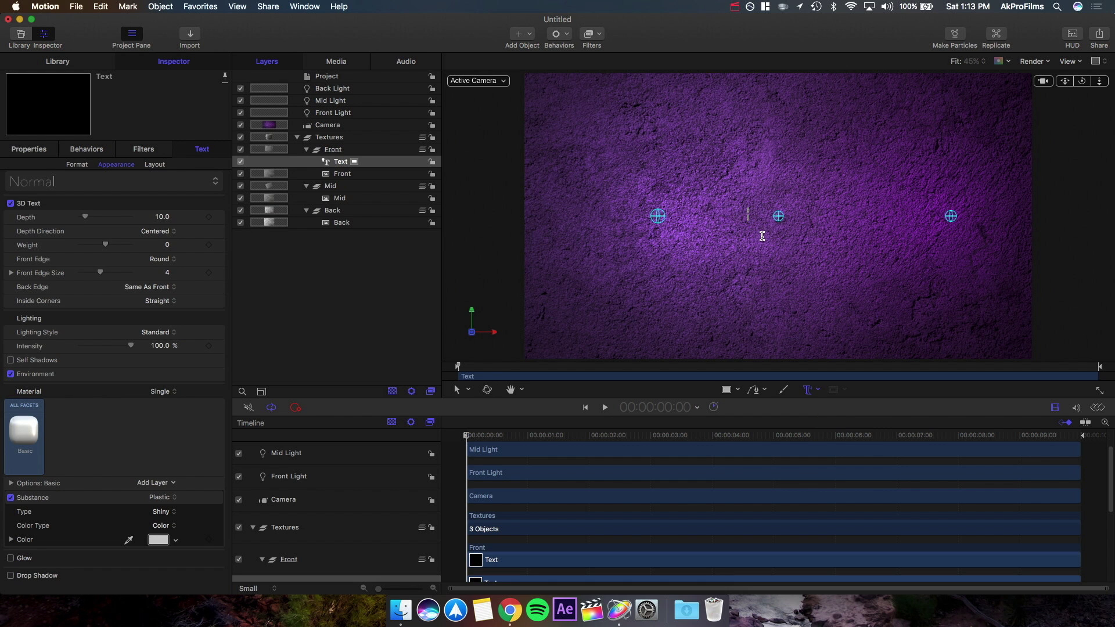
{"action": "type", "text": "SPACE"}
{"action": "left_click", "coordinate": [379, 271]}
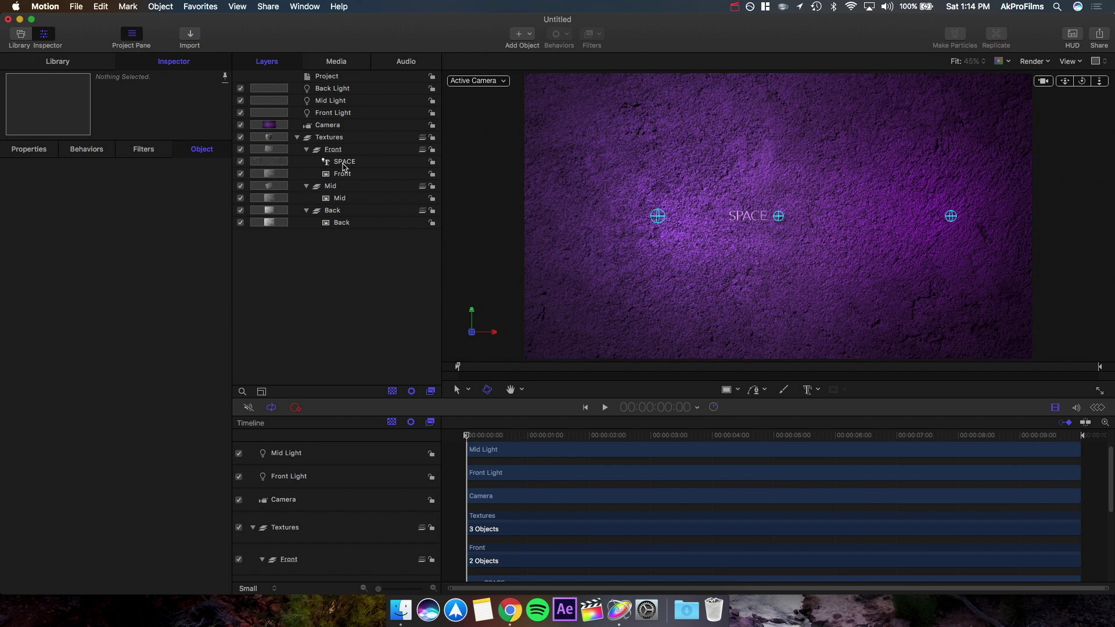
Step: Move the SPACE text out of the Front group into its own group above Textures and delete the leftover empty group
{"action": "left_click", "coordinate": [344, 164]}
{"action": "mouse_move", "coordinate": [343, 164]}
{"action": "left_mouse_down"}
{"action": "mouse_move", "coordinate": [328, 163]}
{"action": "mouse_move", "coordinate": [314, 128]}
{"action": "mouse_move", "coordinate": [328, 152]}
{"action": "left_mouse_up"}
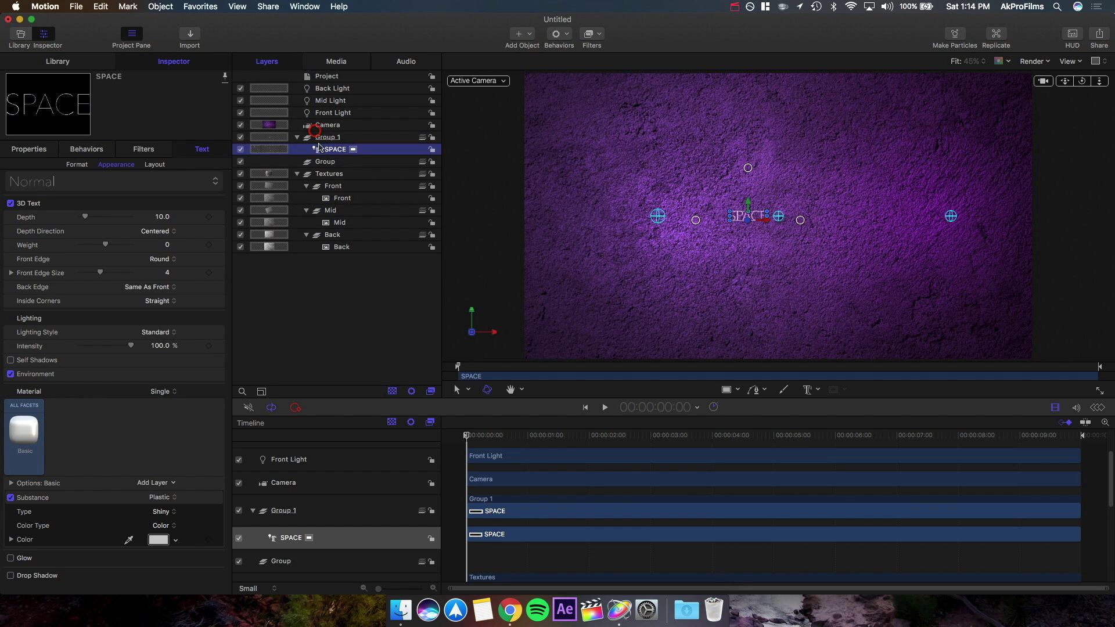
{"action": "left_click", "coordinate": [341, 161]}
{"action": "key", "text": "Delete"}
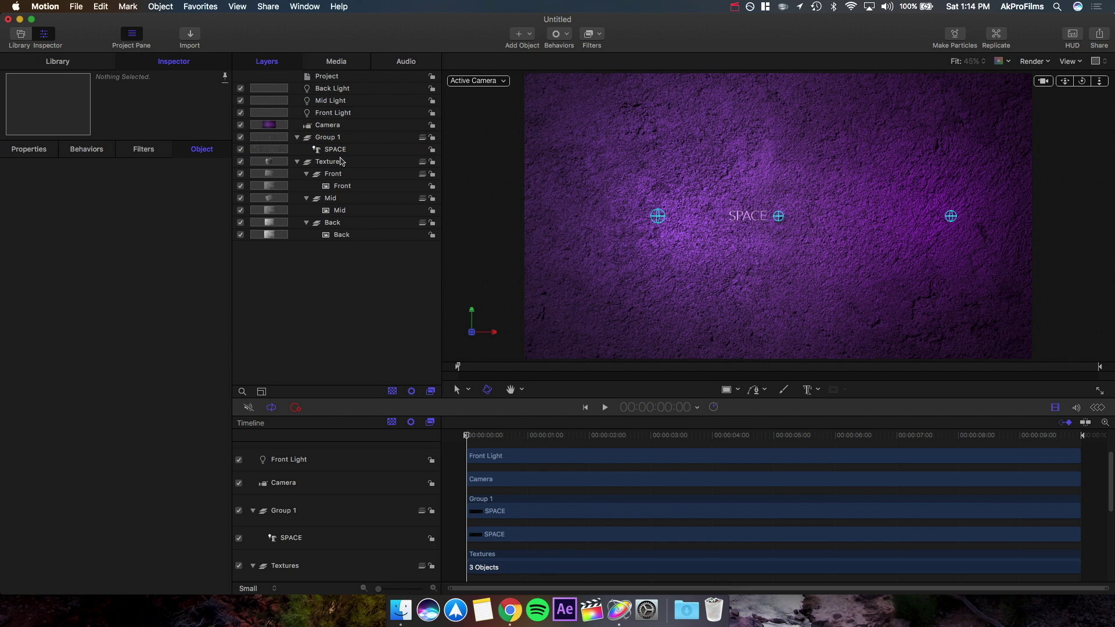
Step: Rename the group containing the SPACE text as Text
{"action": "left_click", "coordinate": [349, 138]}
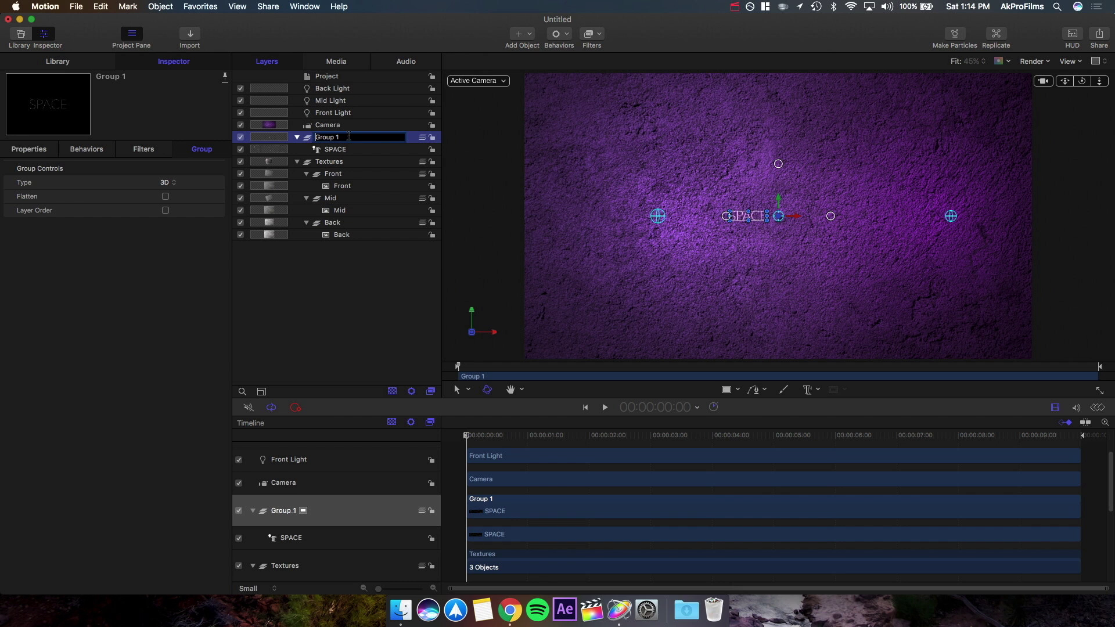
{"action": "key", "text": "cmd+a"}
{"action": "type", "text": "Text"}
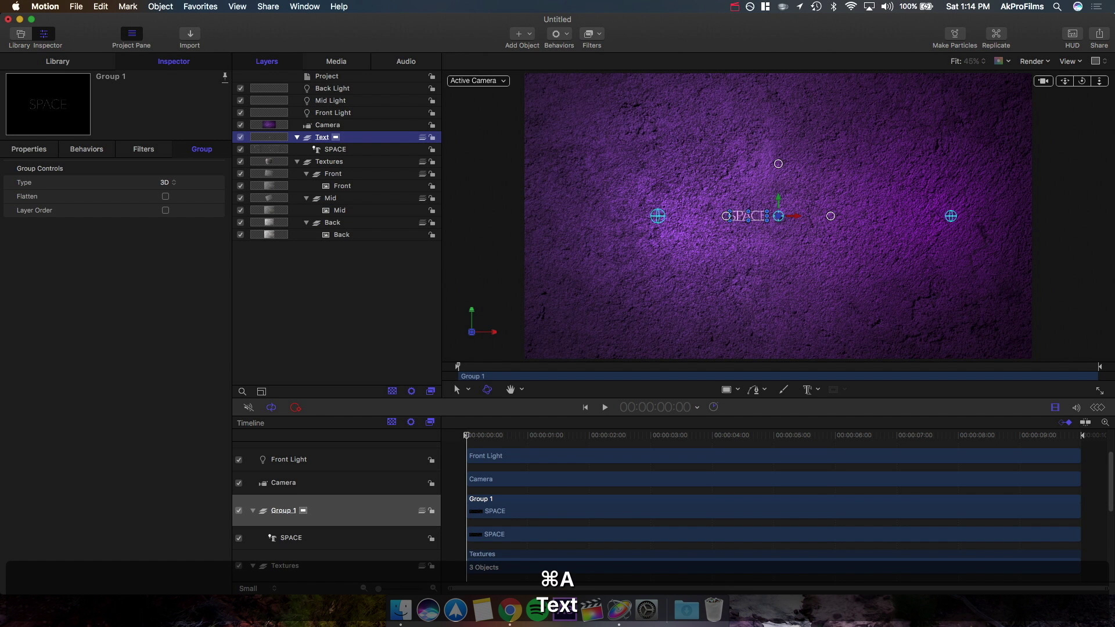
{"action": "key", "text": "Return"}
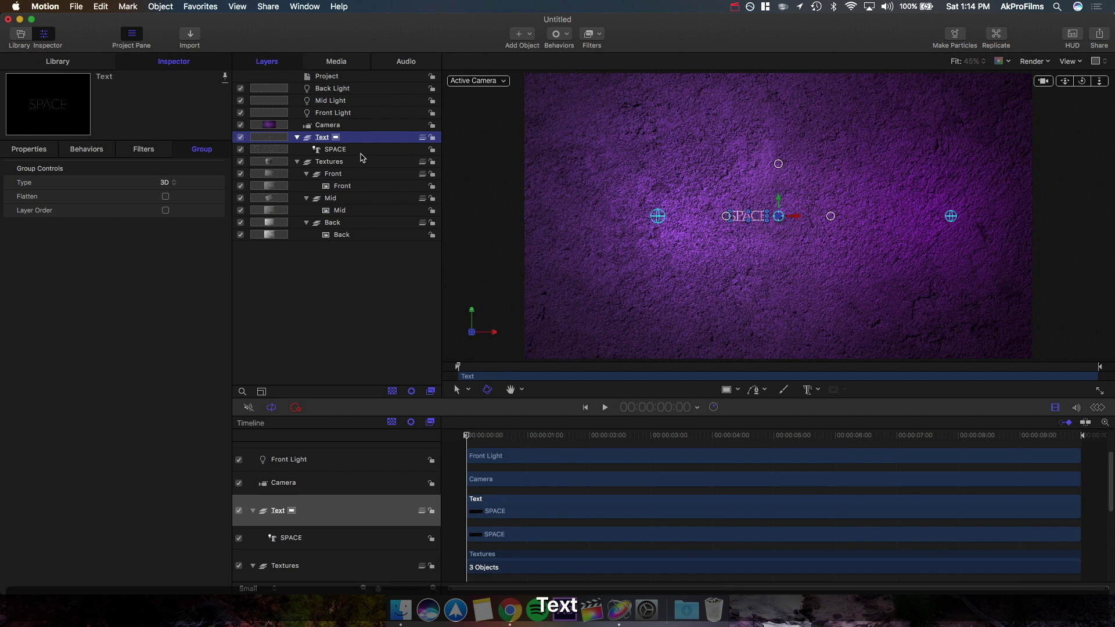
Step: In Perspective view, move the SPACE text forward along Z to just in front of the Front texture, and return to Active Camera
{"action": "left_click", "coordinate": [360, 151]}
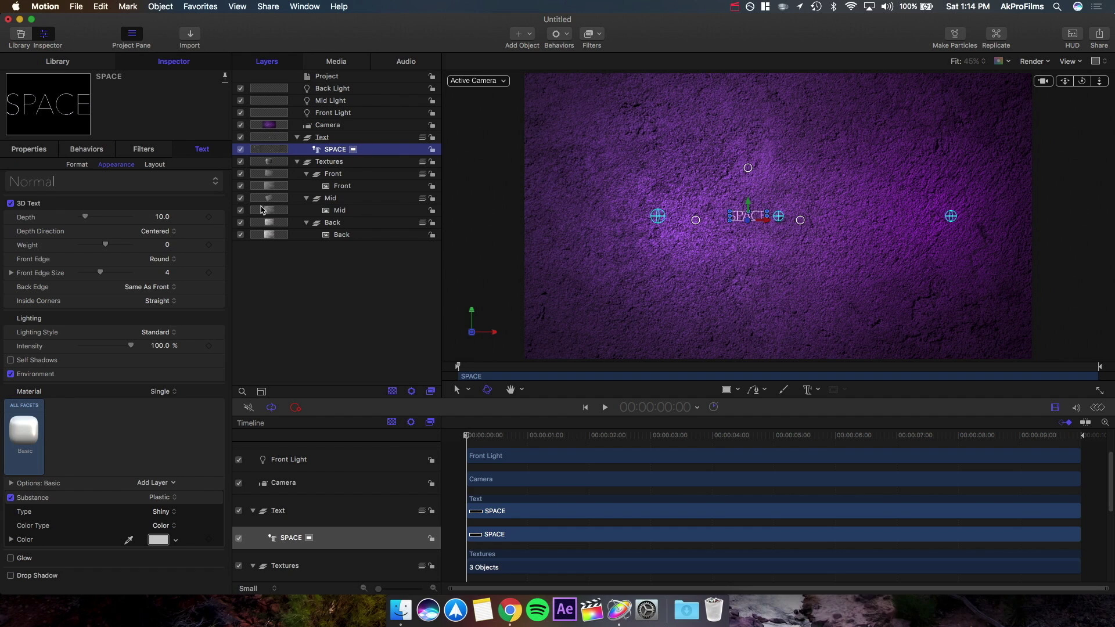
{"action": "left_click", "coordinate": [503, 80]}
{"action": "left_click", "coordinate": [518, 126]}
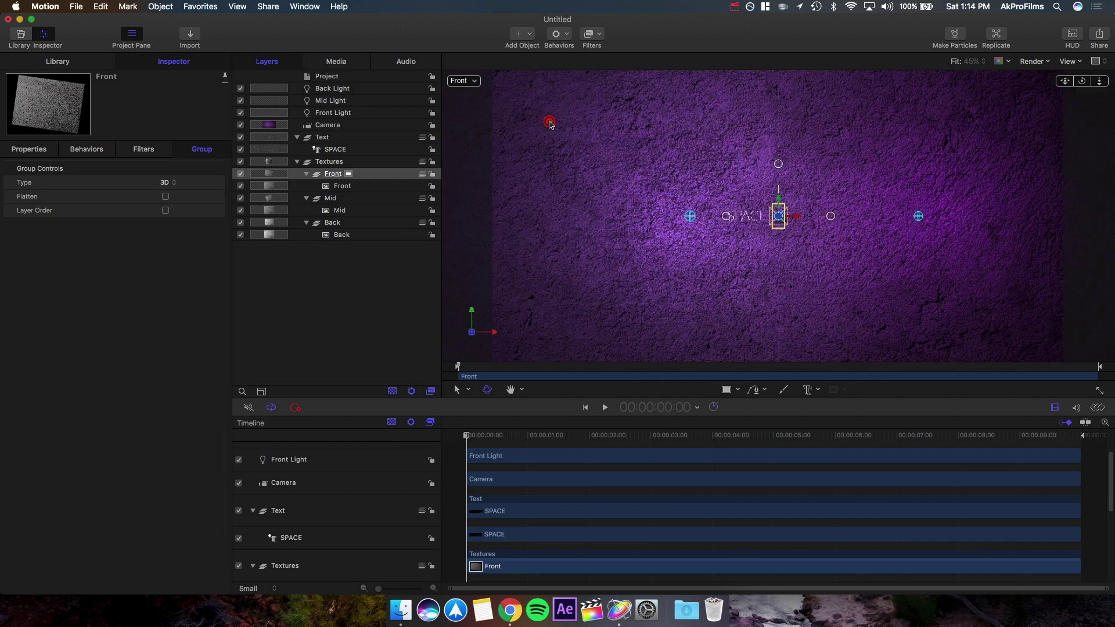
{"action": "left_click", "coordinate": [474, 81]}
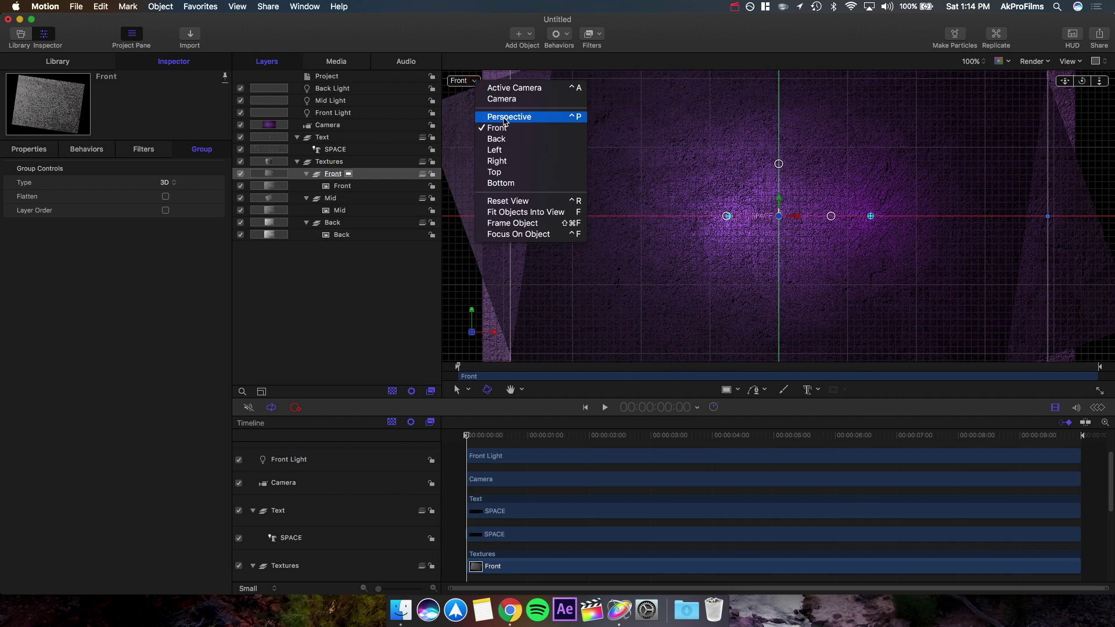
{"action": "left_click", "coordinate": [504, 118]}
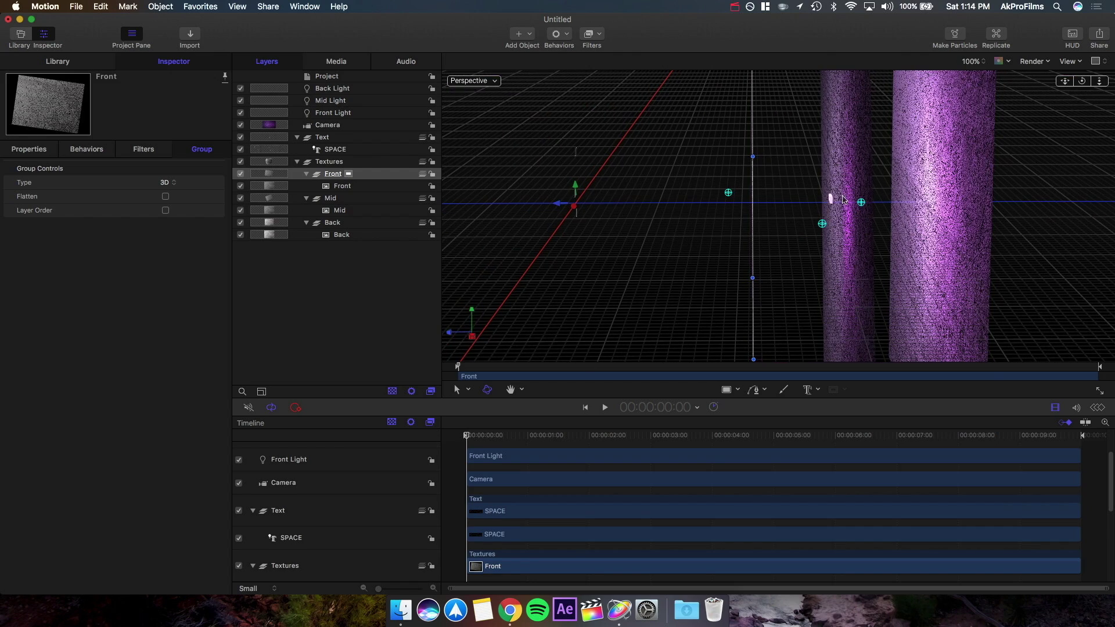
{"action": "left_click", "coordinate": [832, 202]}
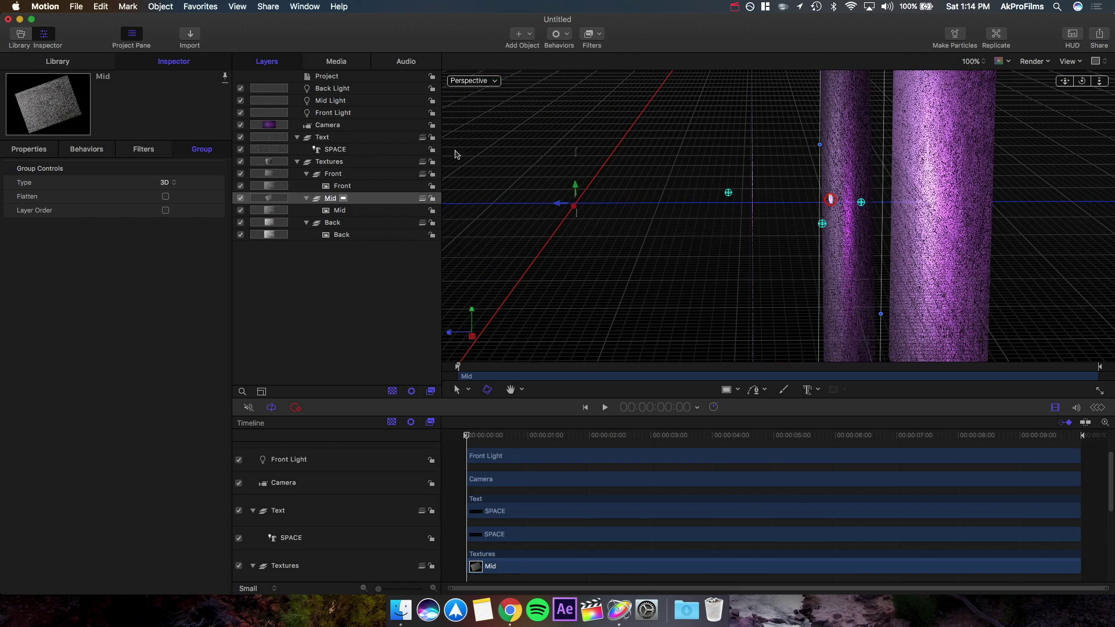
{"action": "left_click", "coordinate": [359, 150]}
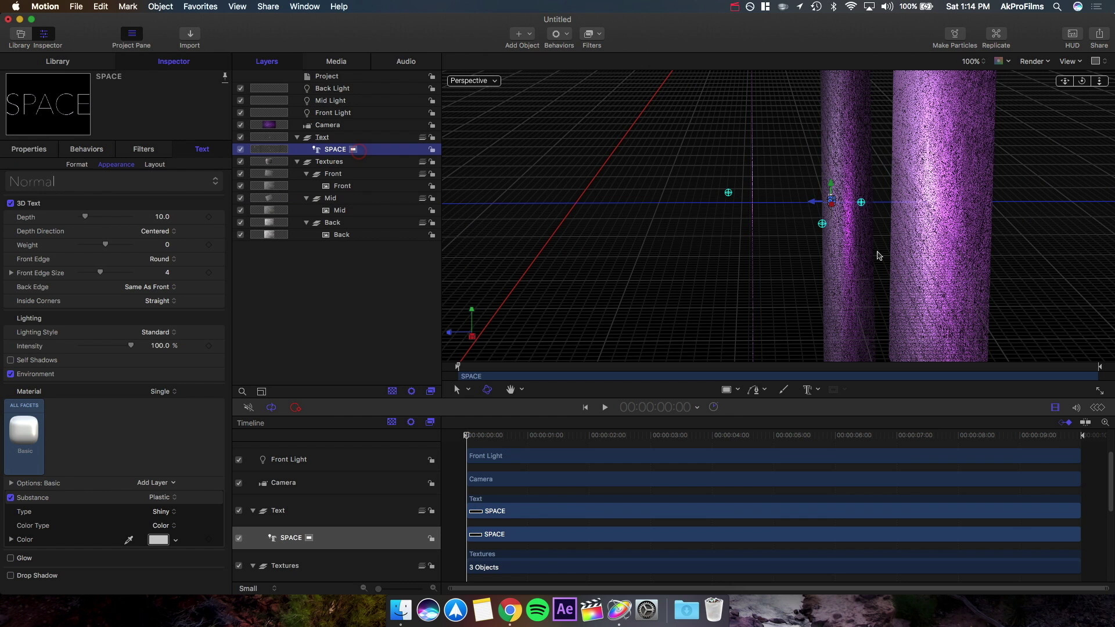
{"action": "left_click_drag", "start_coordinate": [816, 203], "coordinate": [723, 215]}
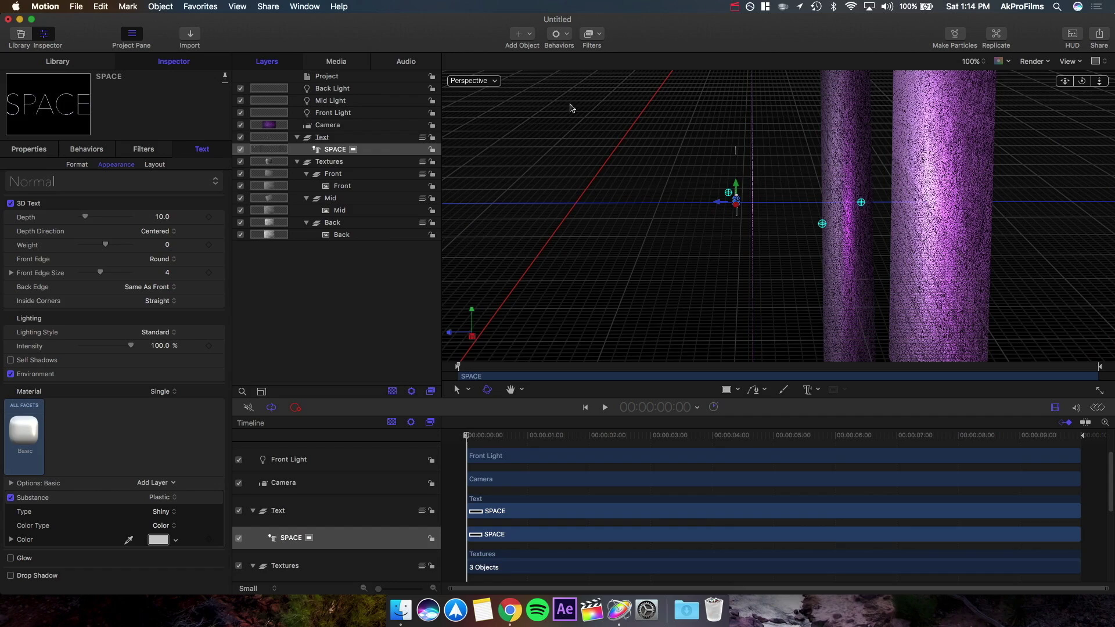
{"action": "left_click_drag", "start_coordinate": [1093, 85], "coordinate": [800, 199]}
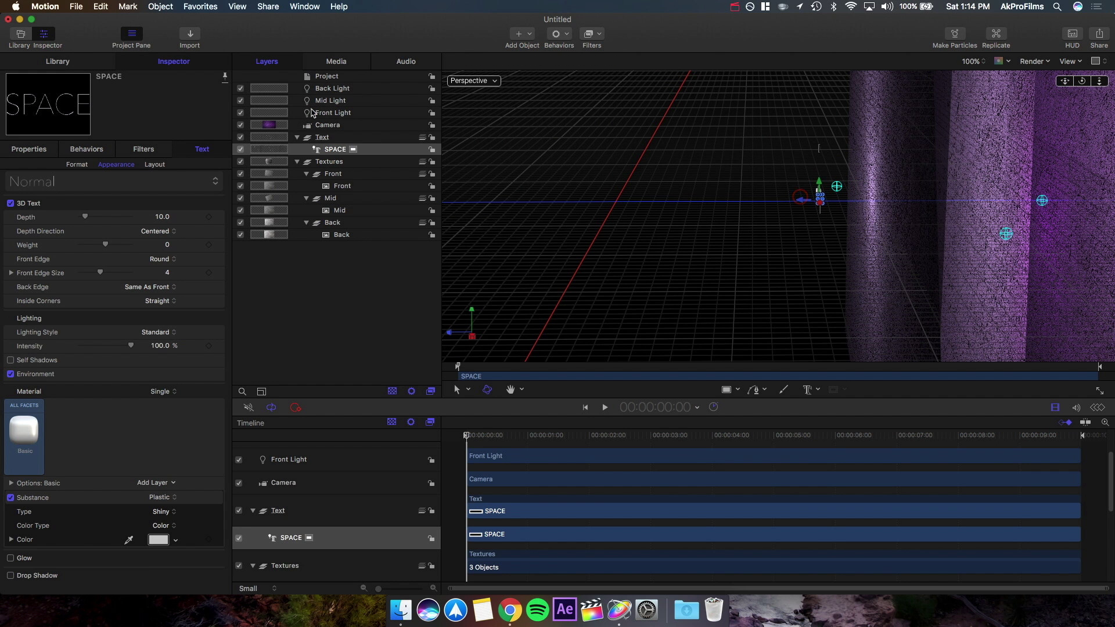
{"action": "left_click", "coordinate": [488, 81]}
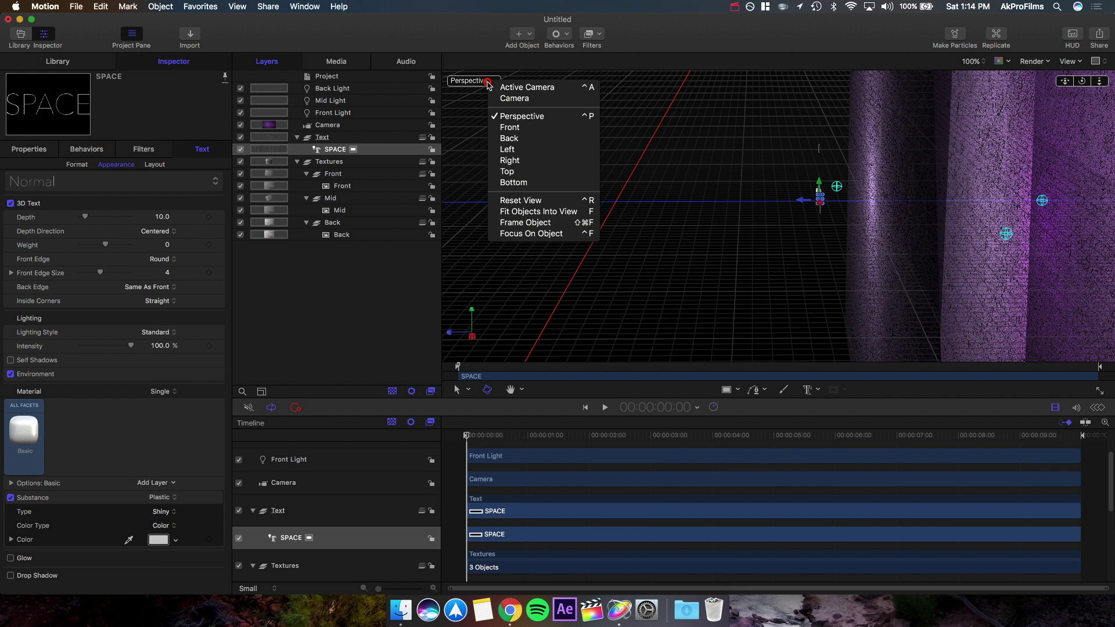
{"action": "left_click", "coordinate": [517, 89]}
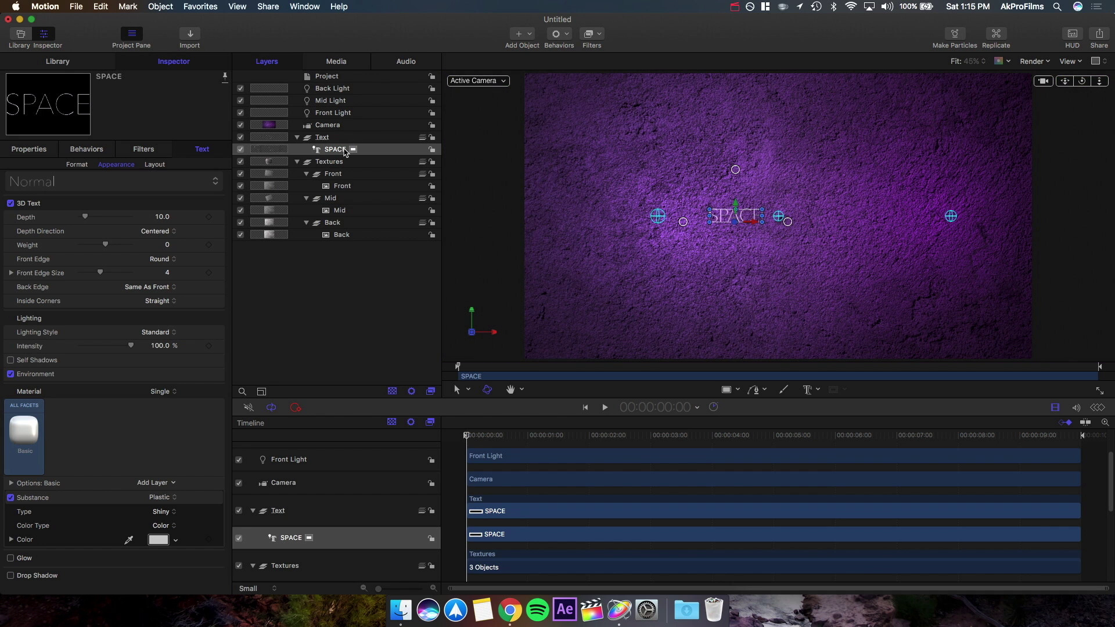
Step: Enlarge the SPACE text to size 131 in its text formatting
{"action": "left_click", "coordinate": [41, 152]}
{"action": "left_click", "coordinate": [204, 150]}
{"action": "left_click", "coordinate": [76, 165]}
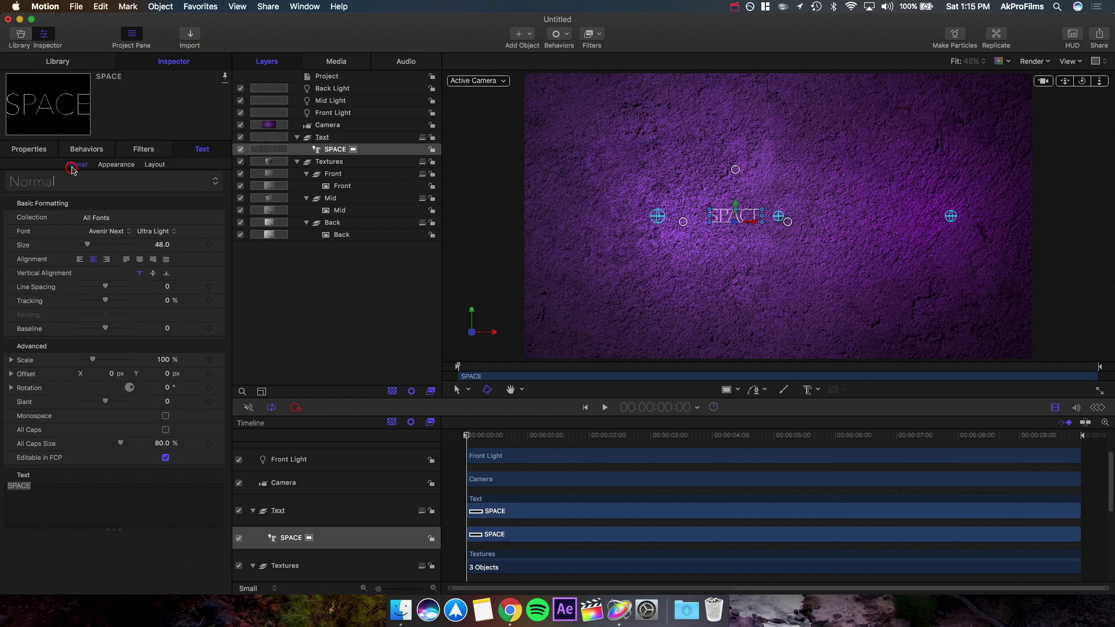
{"action": "left_click_drag", "start_coordinate": [94, 245], "coordinate": [104, 245]}
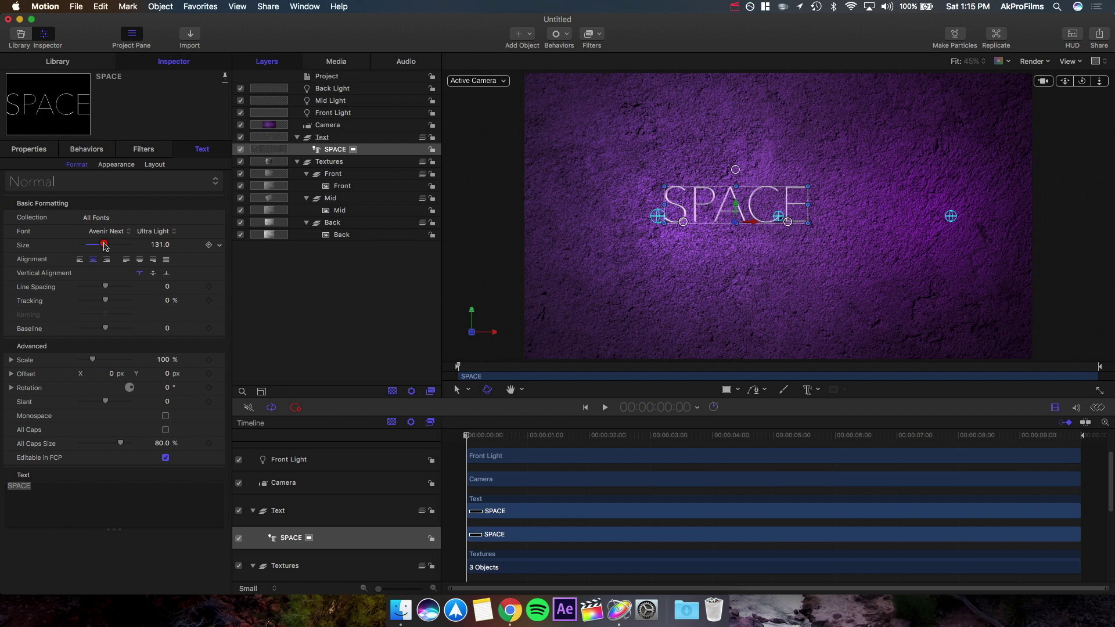
{"action": "left_click", "coordinate": [337, 316]}
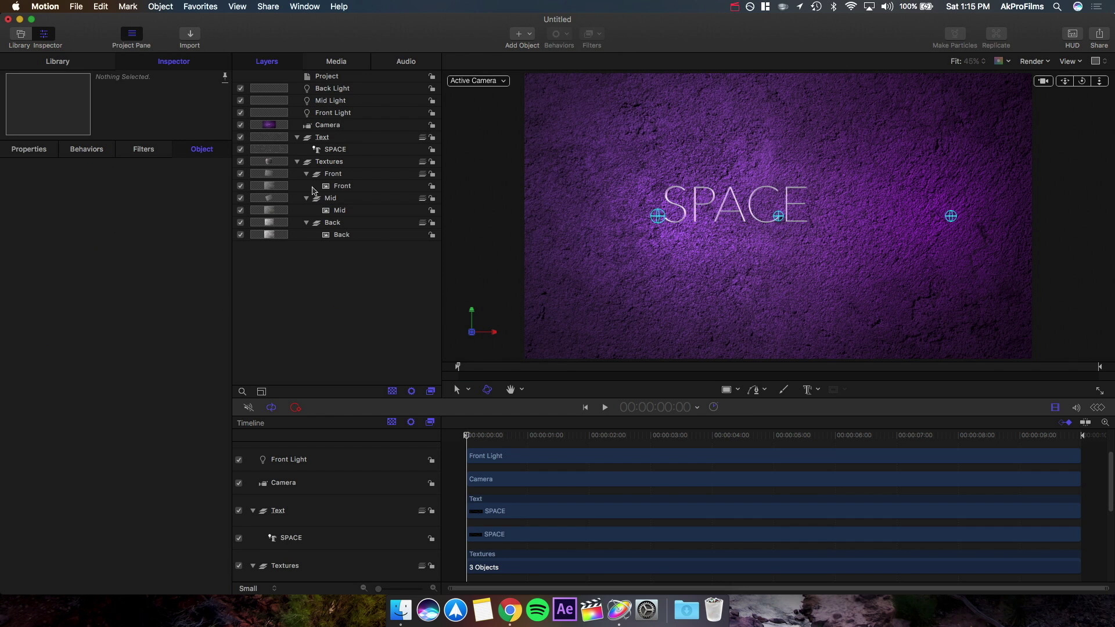
{"action": "left_click", "coordinate": [326, 149]}
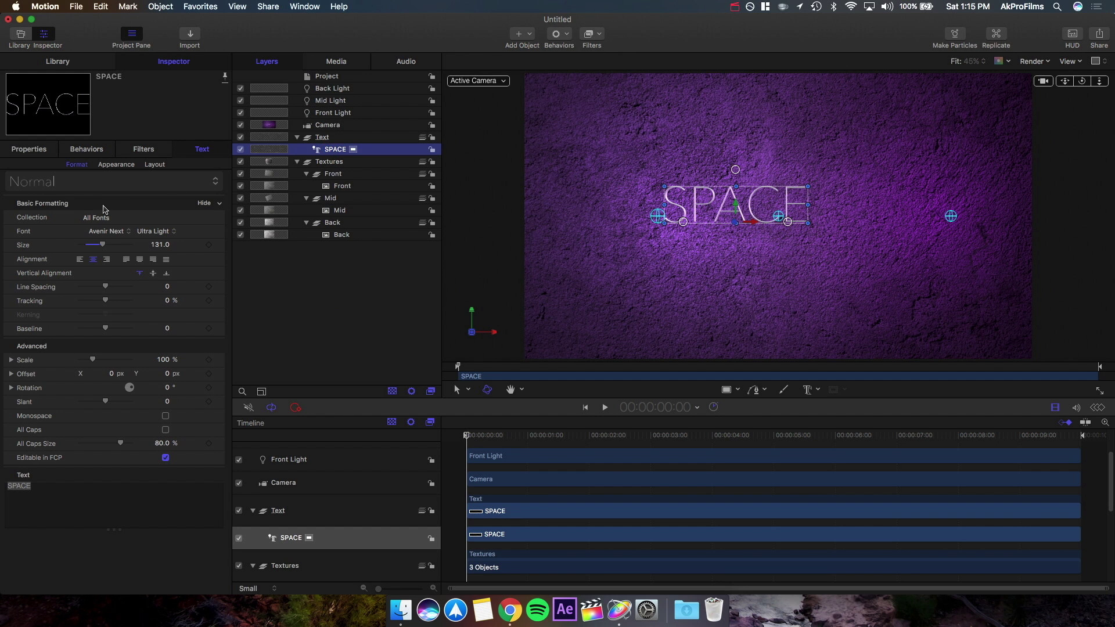
Step: Try other Avenir Next styles on the SPACE text and return to Ultra Light
{"action": "left_click", "coordinate": [110, 231]}
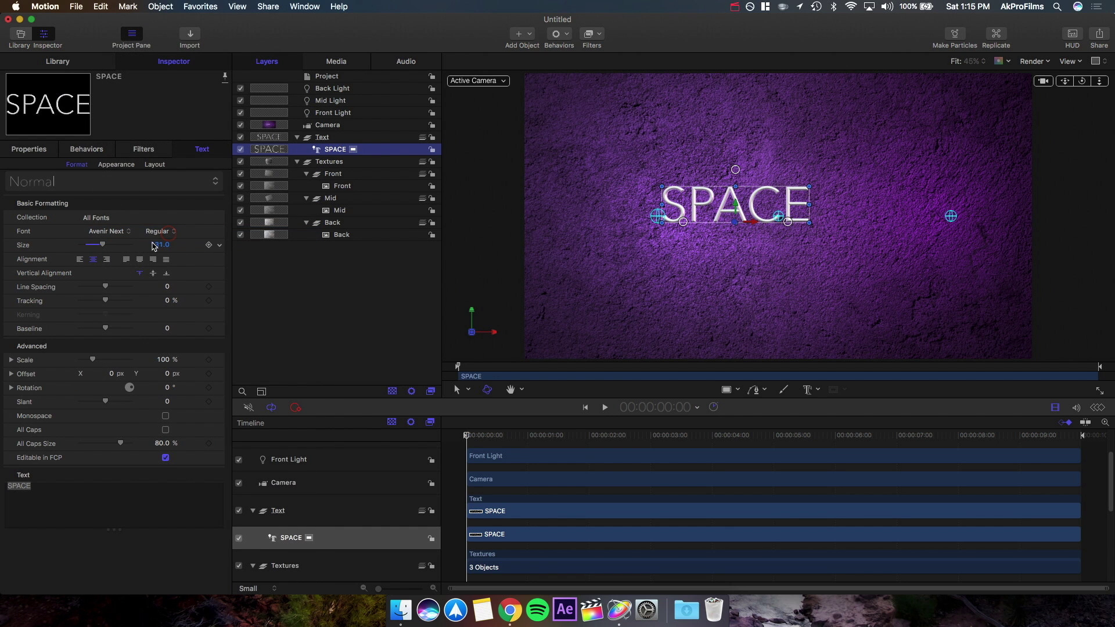
{"action": "left_click", "coordinate": [152, 230]}
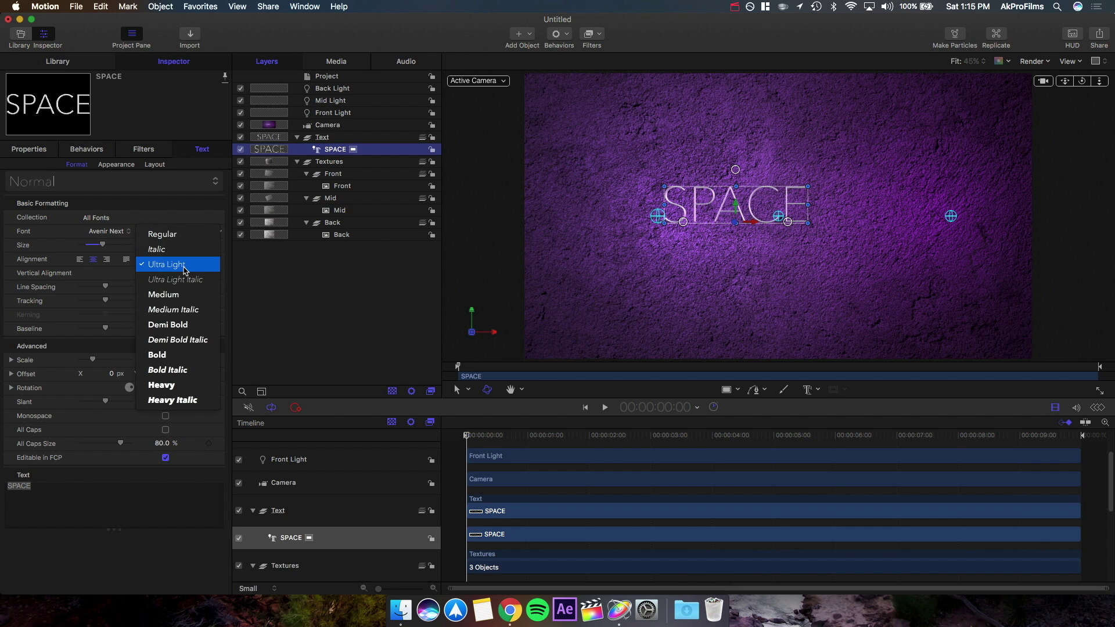
{"action": "left_click", "coordinate": [185, 270]}
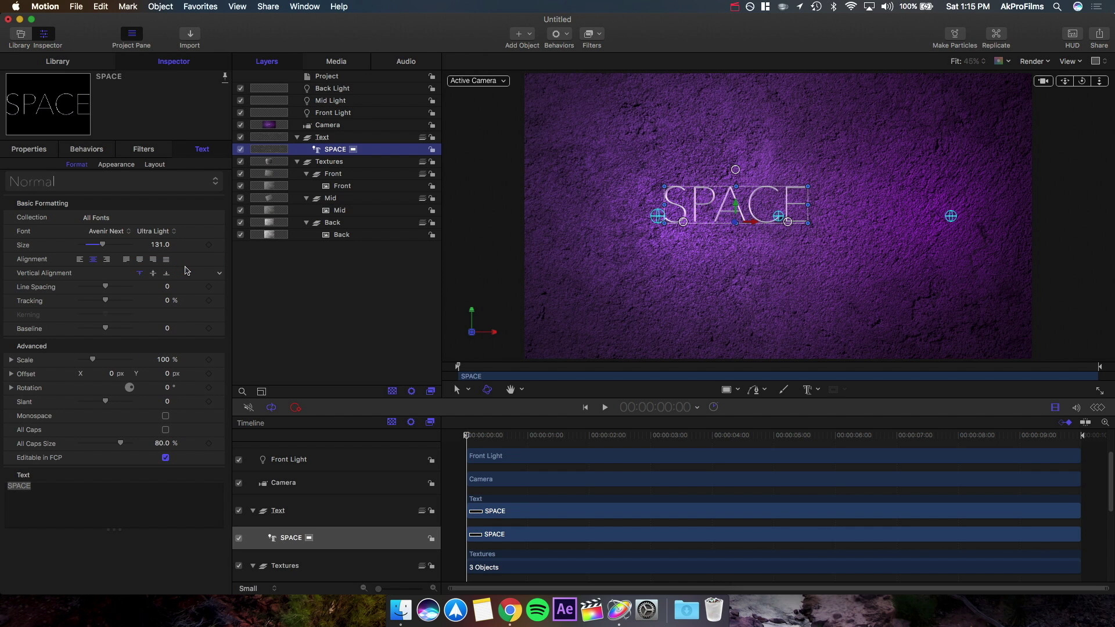
{"action": "left_click", "coordinate": [112, 233]}
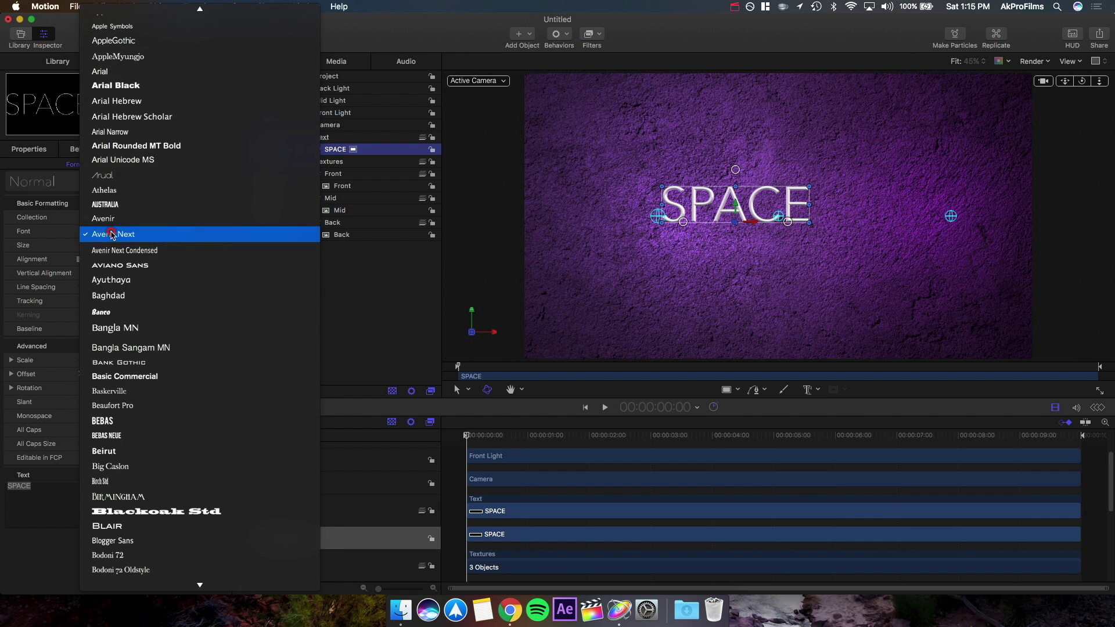
{"action": "left_click", "coordinate": [112, 234]}
{"action": "left_click", "coordinate": [154, 231]}
{"action": "left_click", "coordinate": [166, 260]}
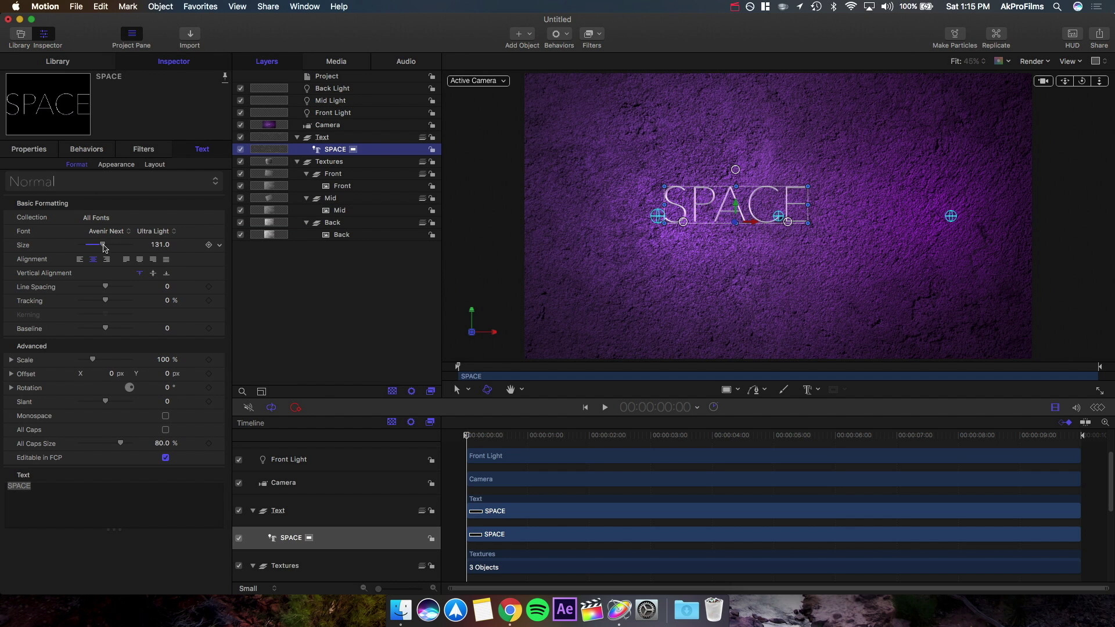
Step: Set the SPACE text's size to 115 and its tracking to 45.45%
{"action": "left_click_drag", "start_coordinate": [104, 245], "coordinate": [100, 244]}
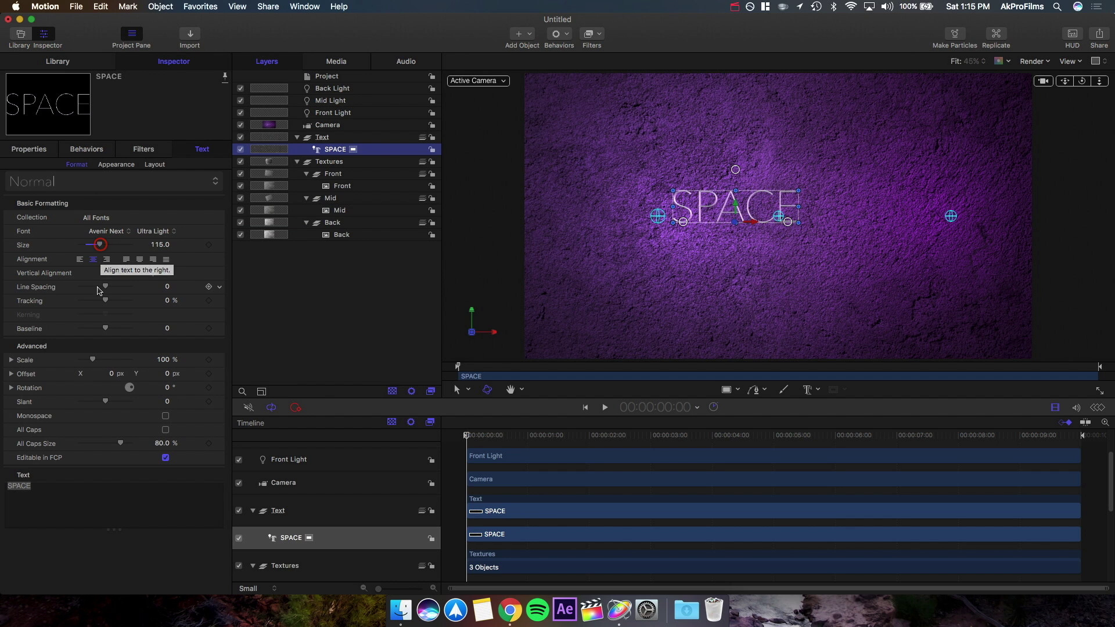
{"action": "left_click_drag", "start_coordinate": [107, 300], "coordinate": [119, 304]}
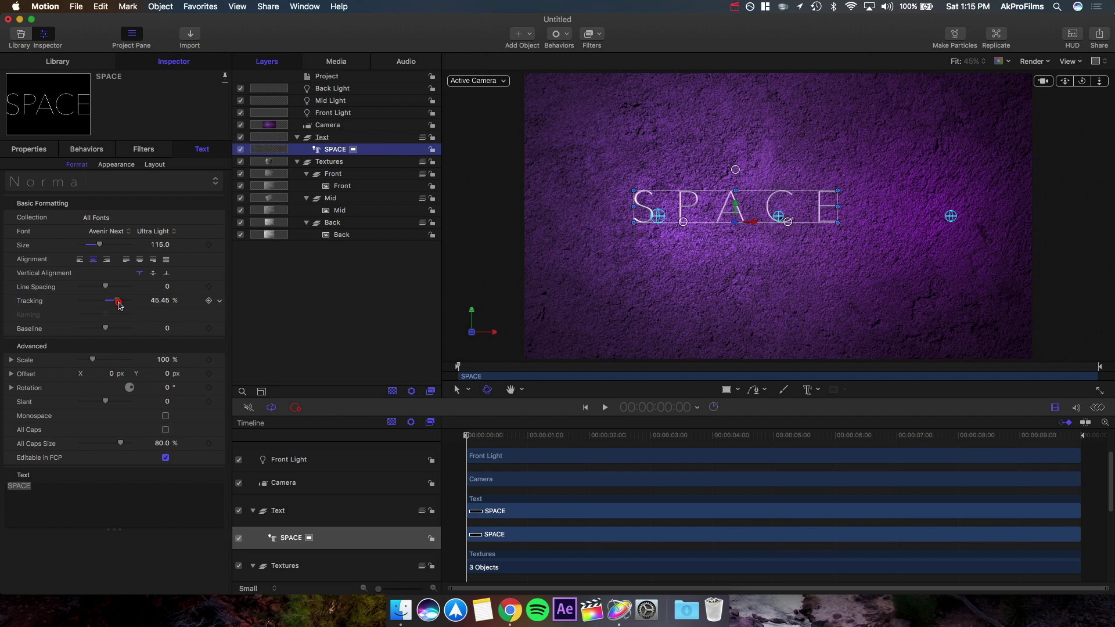
{"action": "left_click", "coordinate": [309, 296]}
Step: Move the SPACE text to the centre of the frame using the alignment guides, and deselect it
{"action": "left_click", "coordinate": [350, 149]}
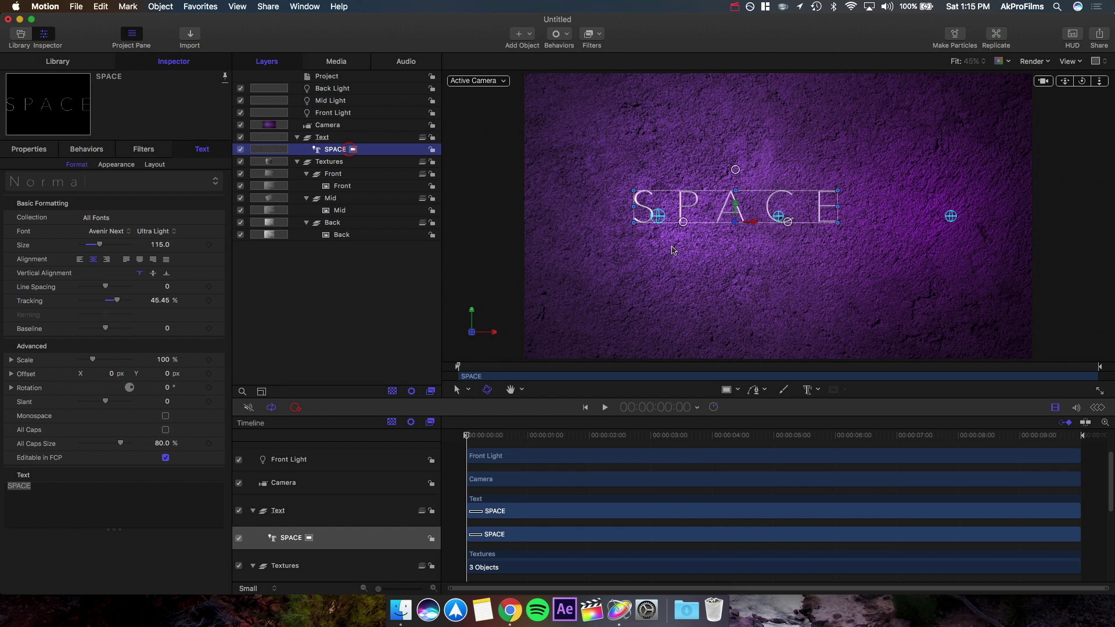
{"action": "left_click_drag", "start_coordinate": [685, 211], "coordinate": [729, 218]}
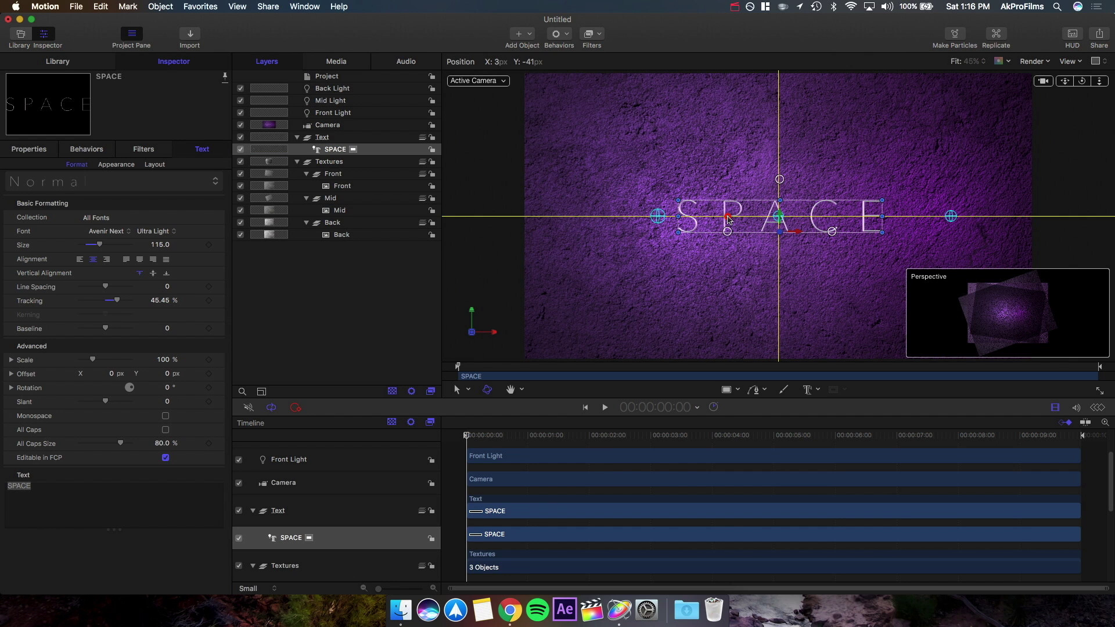
{"action": "left_click_drag", "start_coordinate": [729, 218], "coordinate": [728, 217]}
{"action": "left_click", "coordinate": [388, 276]}
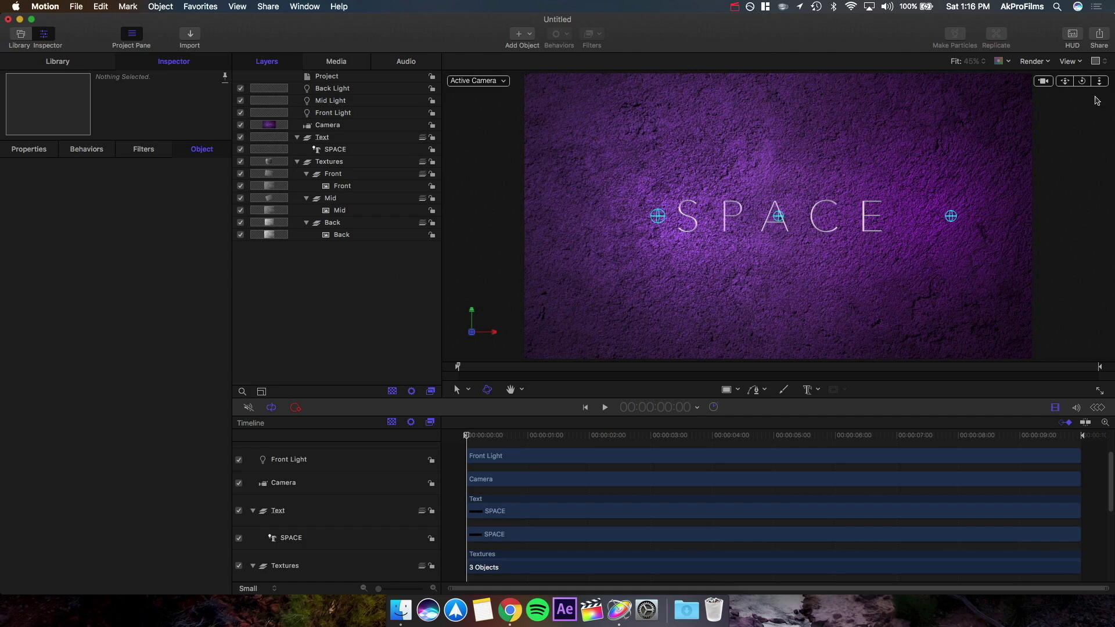
Step: Try orbiting the active camera around the SPACE text and undo the camera move
{"action": "left_click_drag", "start_coordinate": [1084, 81], "coordinate": [1038, 78]}
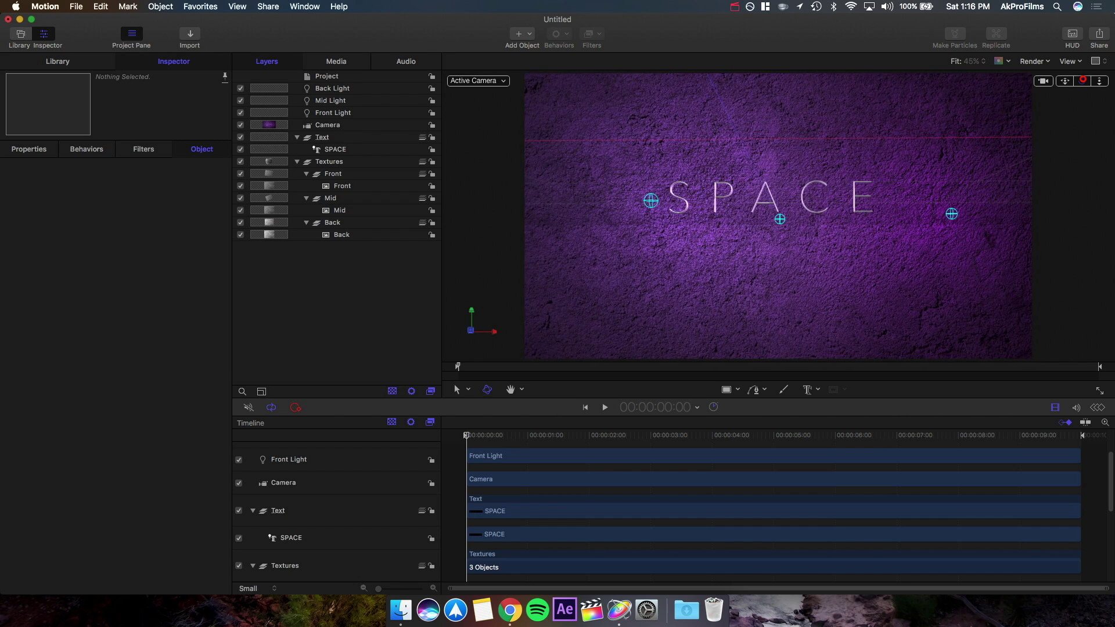
{"action": "key", "text": "super+z"}
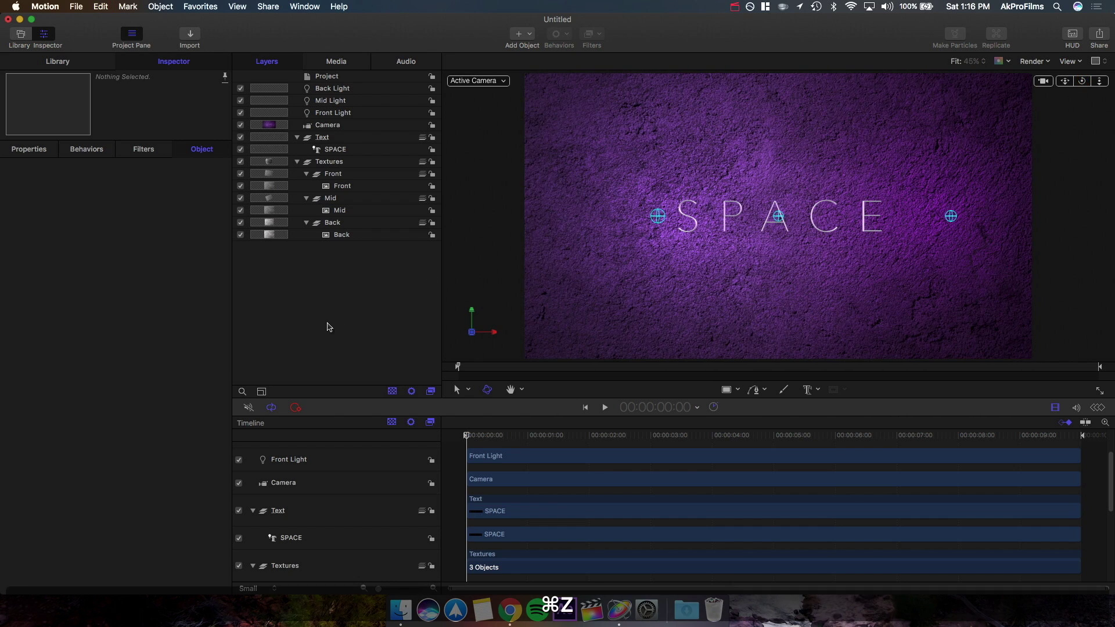
Step: Lock the Textures group and collapse it in the layer list
{"action": "left_click", "coordinate": [298, 163]}
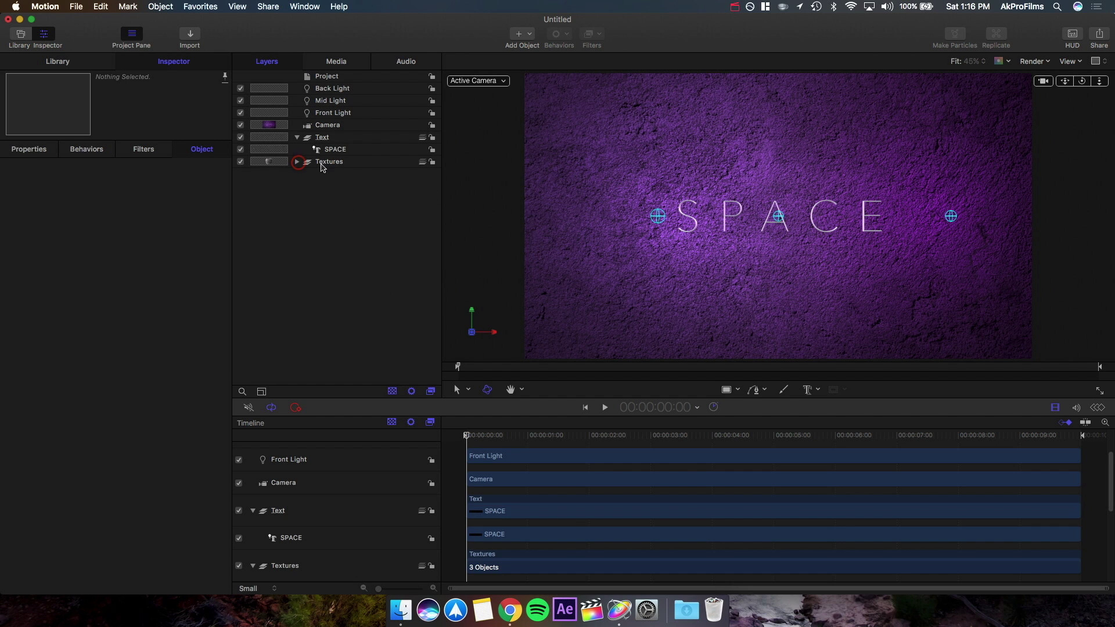
{"action": "left_click", "coordinate": [434, 162]}
{"action": "left_click", "coordinate": [566, 221]}
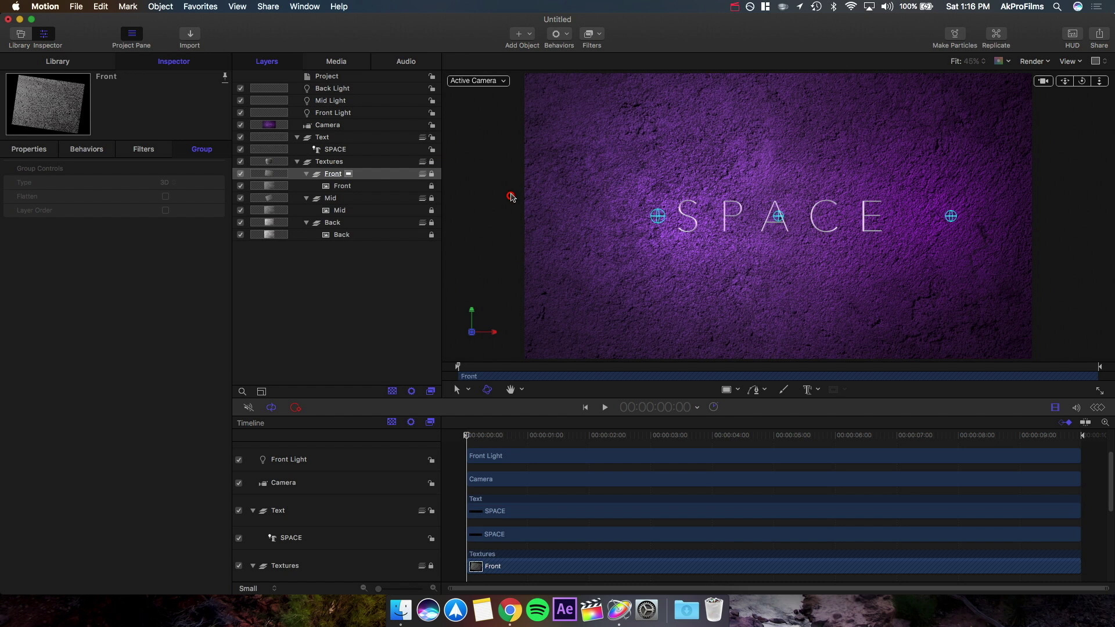
{"action": "left_click", "coordinate": [289, 324]}
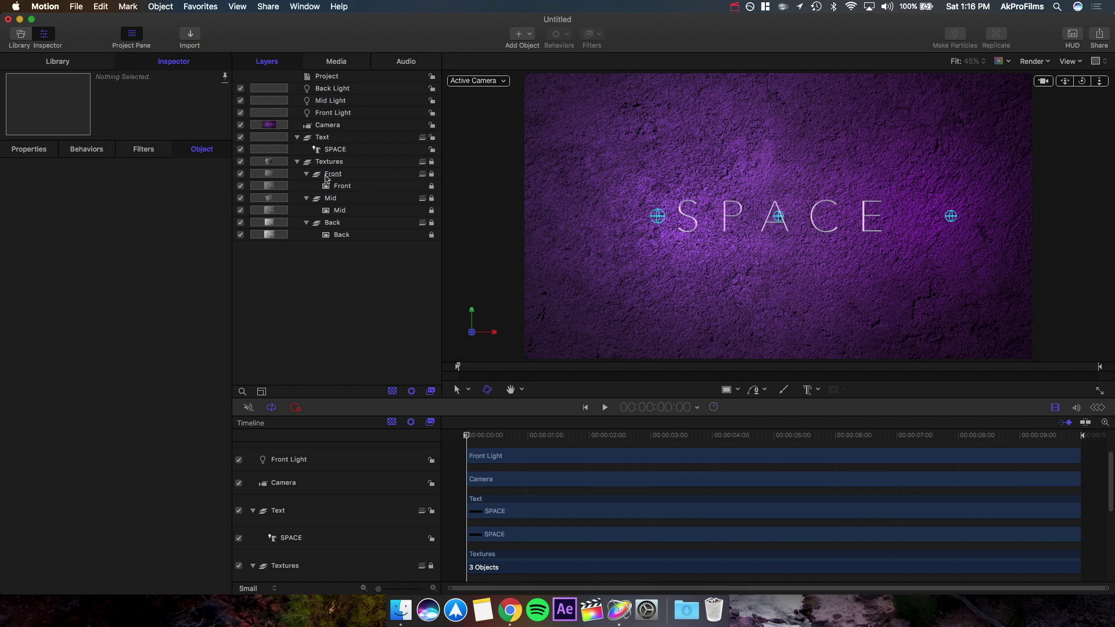
{"action": "left_click", "coordinate": [296, 162]}
Step: In Perspective view, give the SPACE text a 3D depth of 30 with Centered direction and a weight of 1.14
{"action": "left_click", "coordinate": [349, 150]}
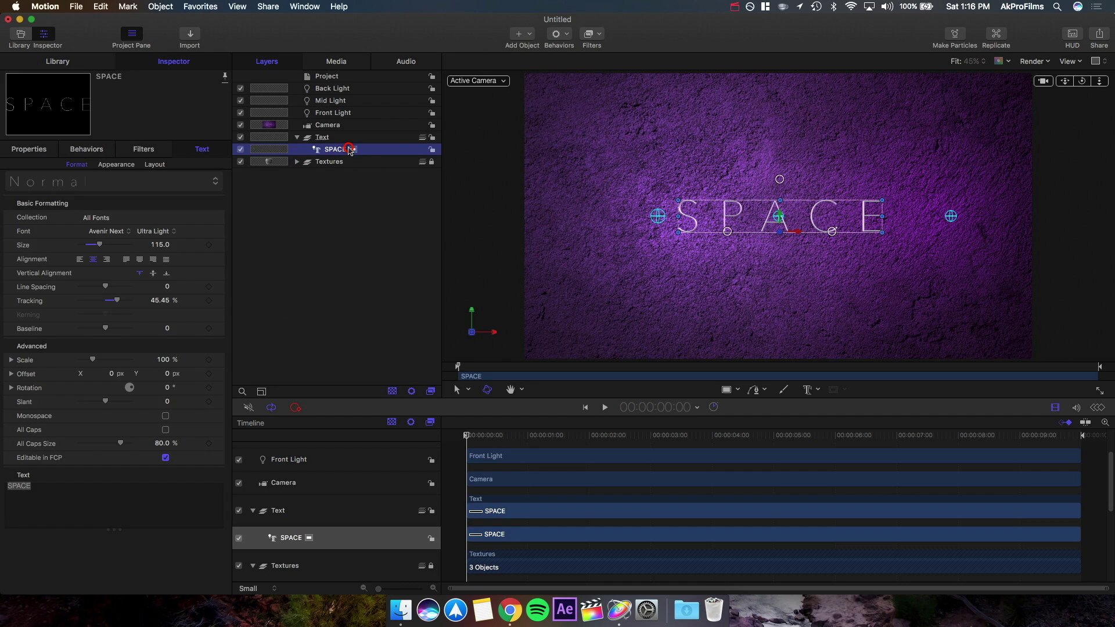
{"action": "left_click", "coordinate": [473, 81]}
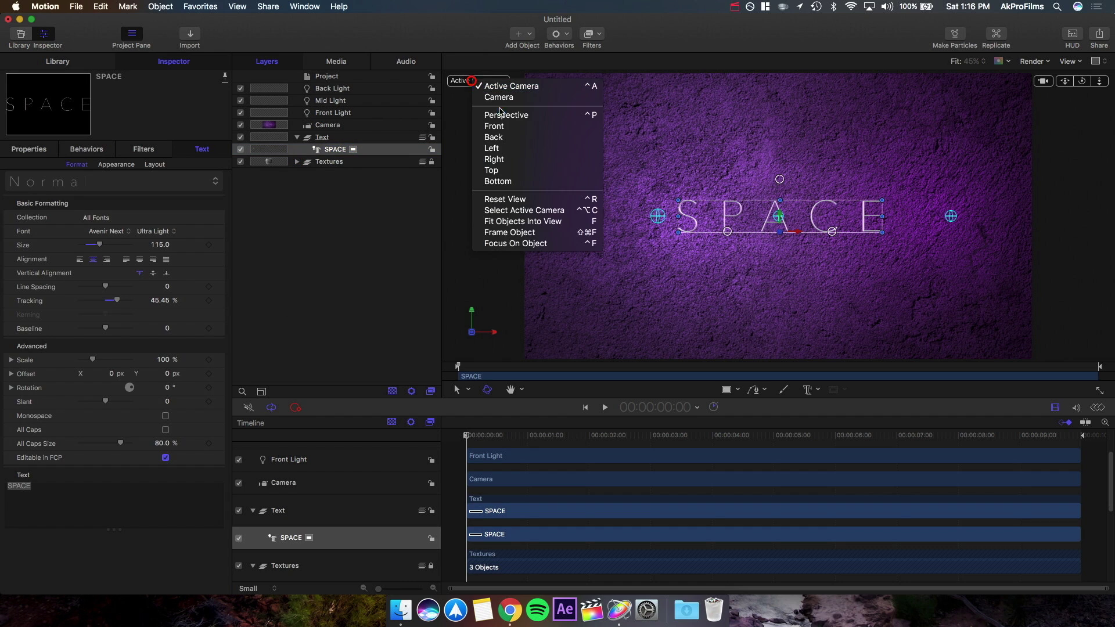
{"action": "left_click", "coordinate": [503, 115]}
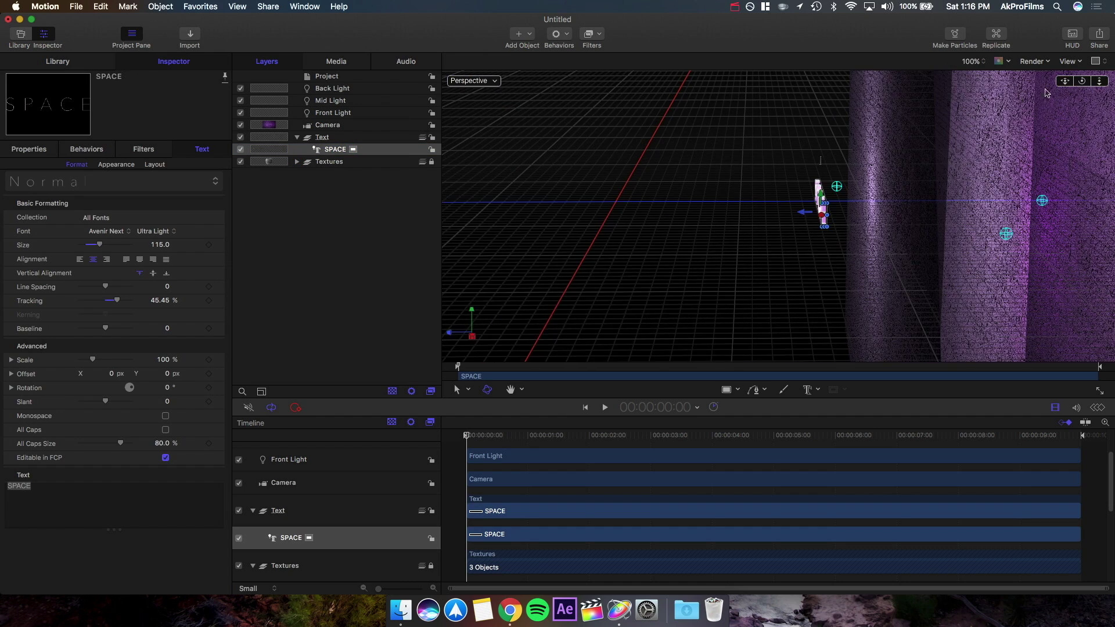
{"action": "mouse_move", "coordinate": [1084, 83]}
{"action": "left_mouse_down"}
{"action": "mouse_move", "coordinate": [1034, 86]}
{"action": "mouse_move", "coordinate": [1099, 87]}
{"action": "mouse_move", "coordinate": [1099, 117]}
{"action": "mouse_move", "coordinate": [1081, 89]}
{"action": "mouse_move", "coordinate": [1084, 117]}
{"action": "mouse_move", "coordinate": [871, 151]}
{"action": "mouse_move", "coordinate": [905, 157]}
{"action": "mouse_move", "coordinate": [1067, 86]}
{"action": "left_mouse_up"}
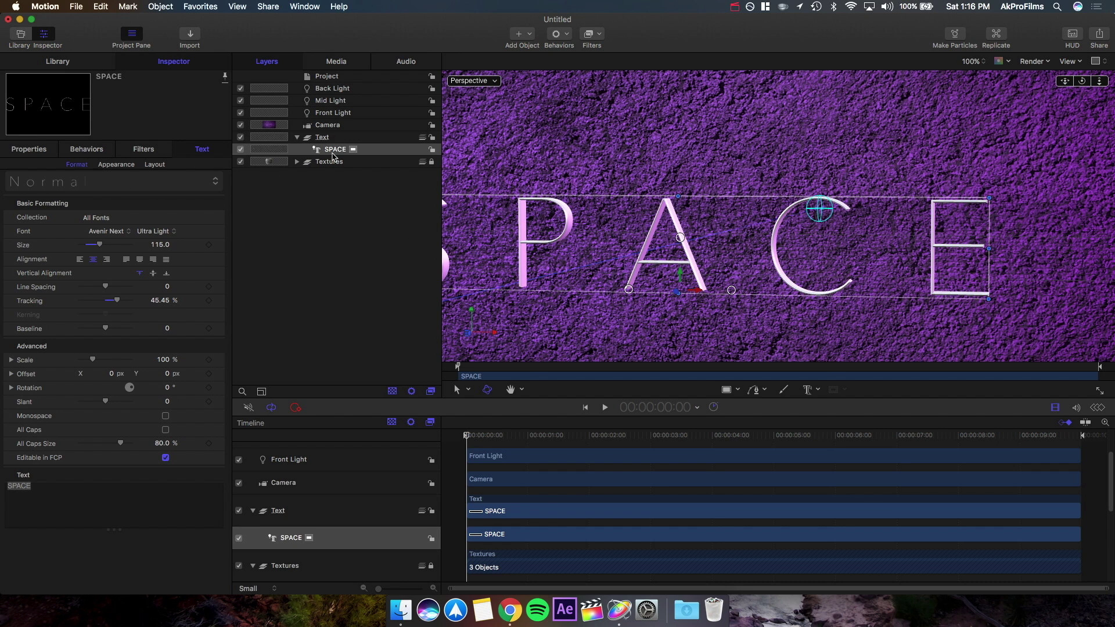
{"action": "left_click", "coordinate": [115, 167]}
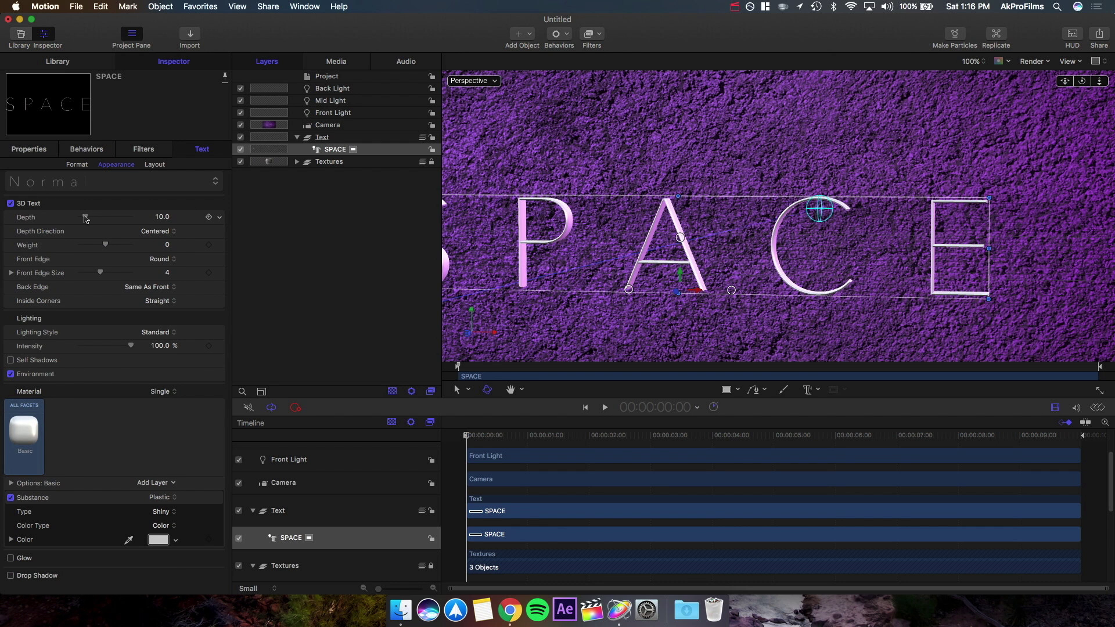
{"action": "left_click_drag", "start_coordinate": [86, 219], "coordinate": [96, 225]}
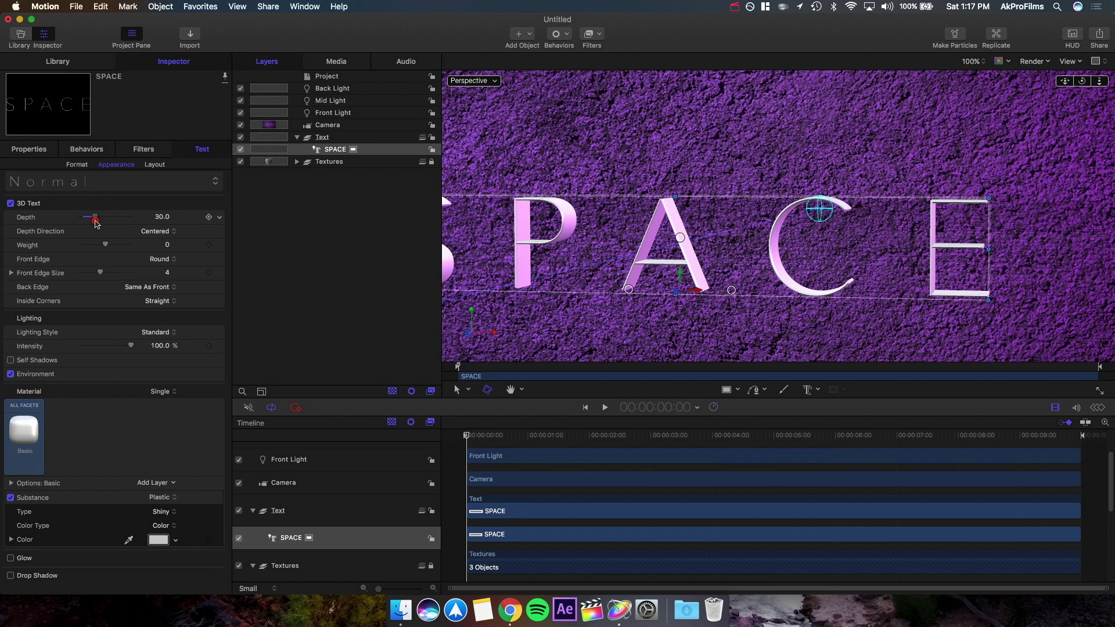
{"action": "left_click", "coordinate": [156, 233]}
{"action": "left_click", "coordinate": [156, 232]}
{"action": "left_click_drag", "start_coordinate": [105, 246], "coordinate": [111, 247]}
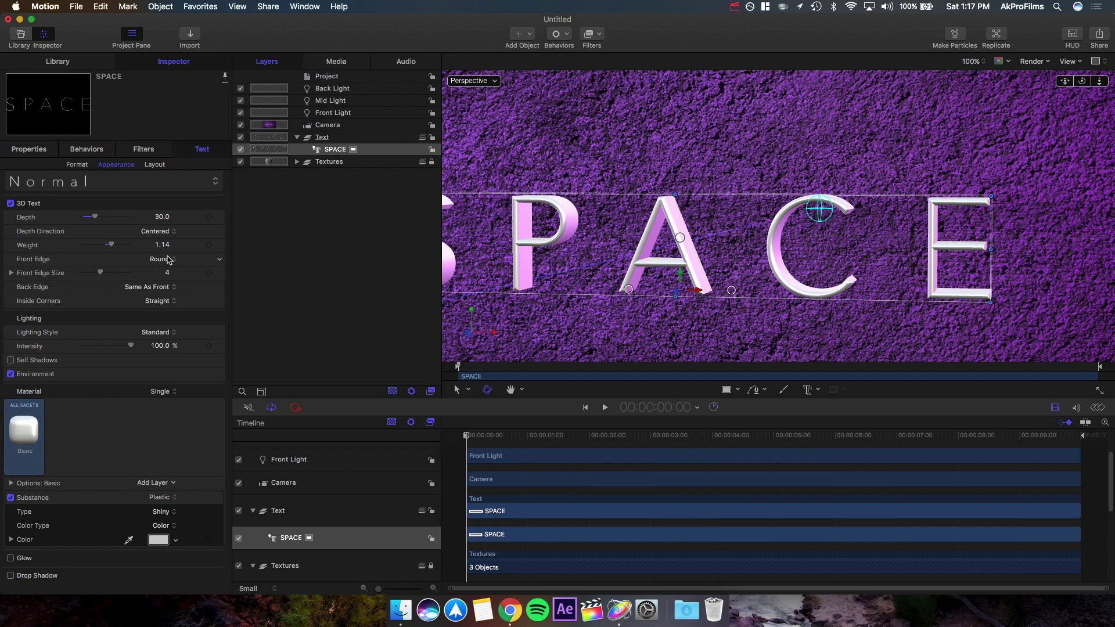
Step: Give the SPACE text a Bevel front edge with a front edge size of 1.61
{"action": "left_click", "coordinate": [165, 260]}
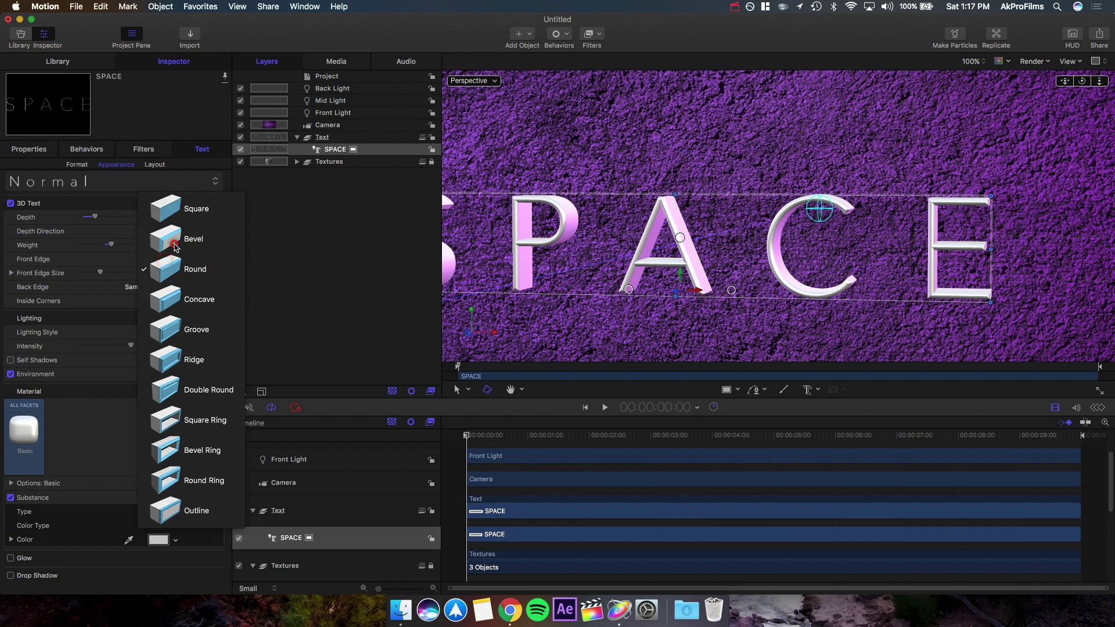
{"action": "left_click", "coordinate": [175, 246]}
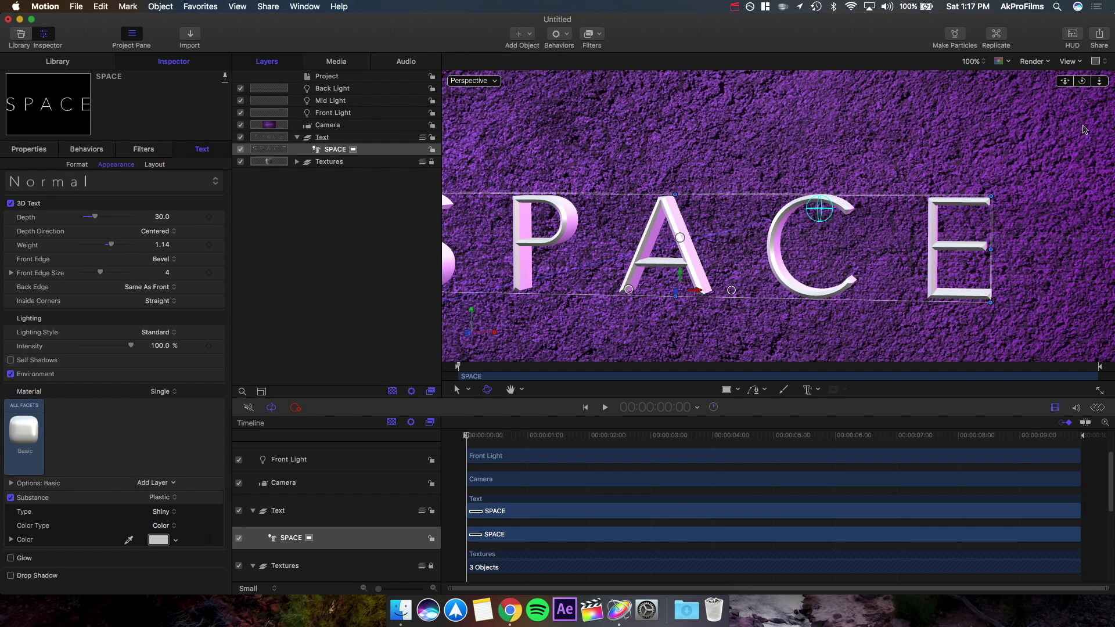
{"action": "left_click_drag", "start_coordinate": [1099, 81], "coordinate": [1100, 119]}
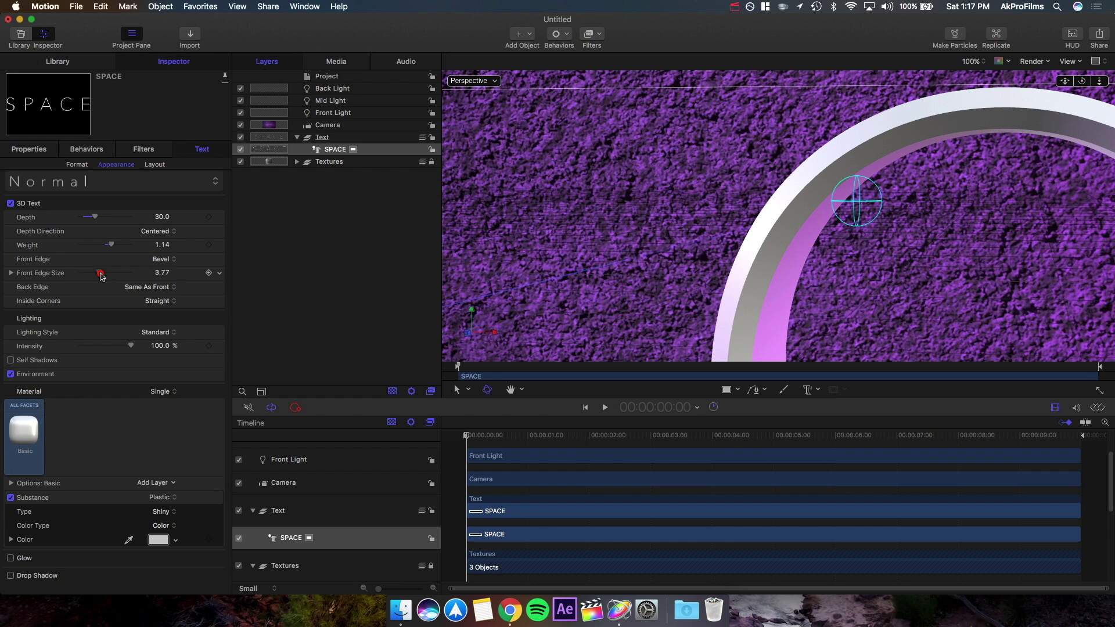
{"action": "left_click_drag", "start_coordinate": [101, 277], "coordinate": [91, 274]}
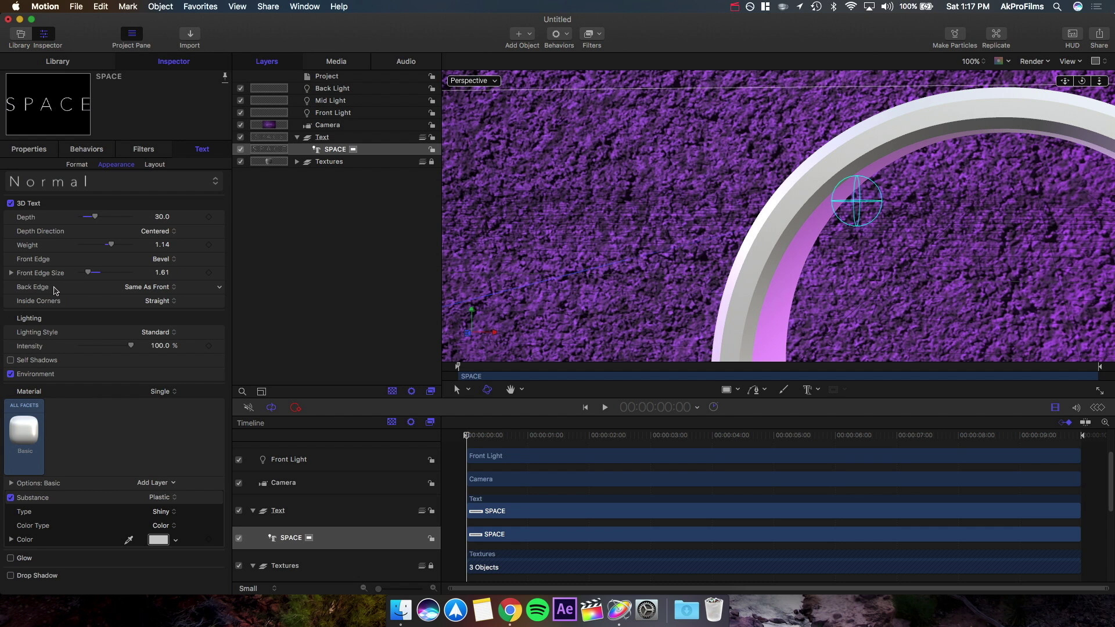
Step: Review the Inside Corners options for the SPACE text and keep Straight
{"action": "left_click", "coordinate": [152, 302]}
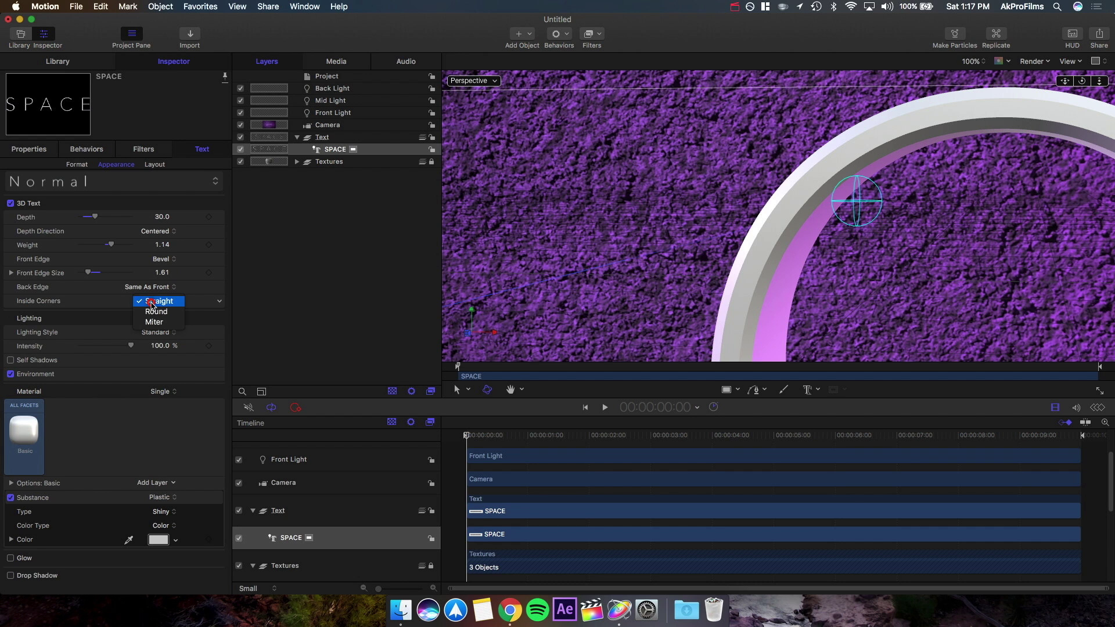
{"action": "left_click", "coordinate": [153, 302]}
{"action": "left_click", "coordinate": [154, 302]}
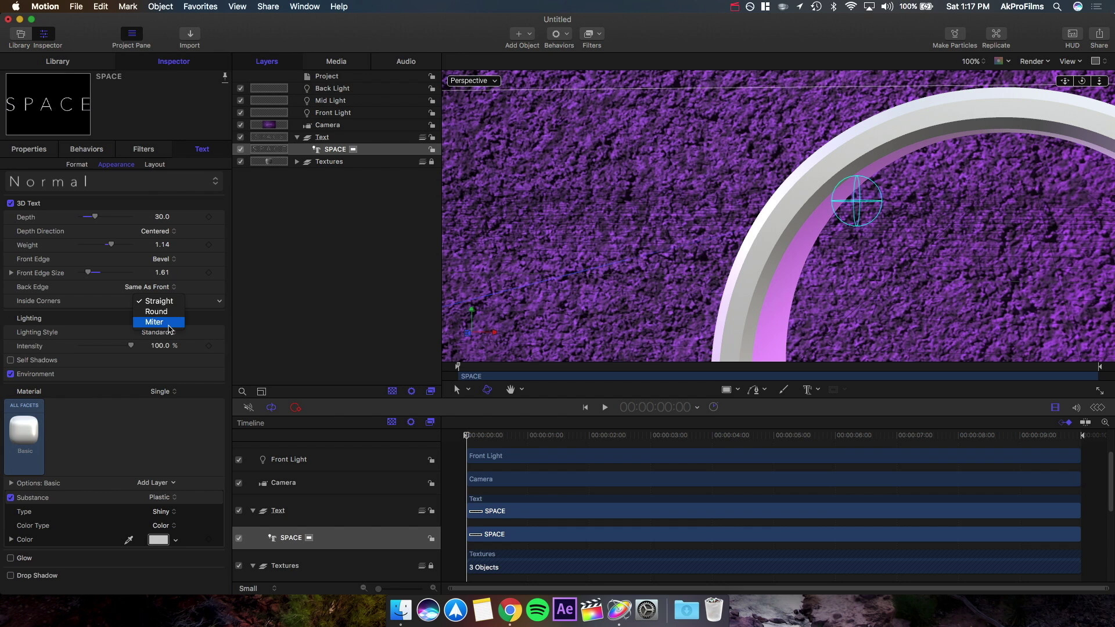
{"action": "left_click", "coordinate": [159, 303]}
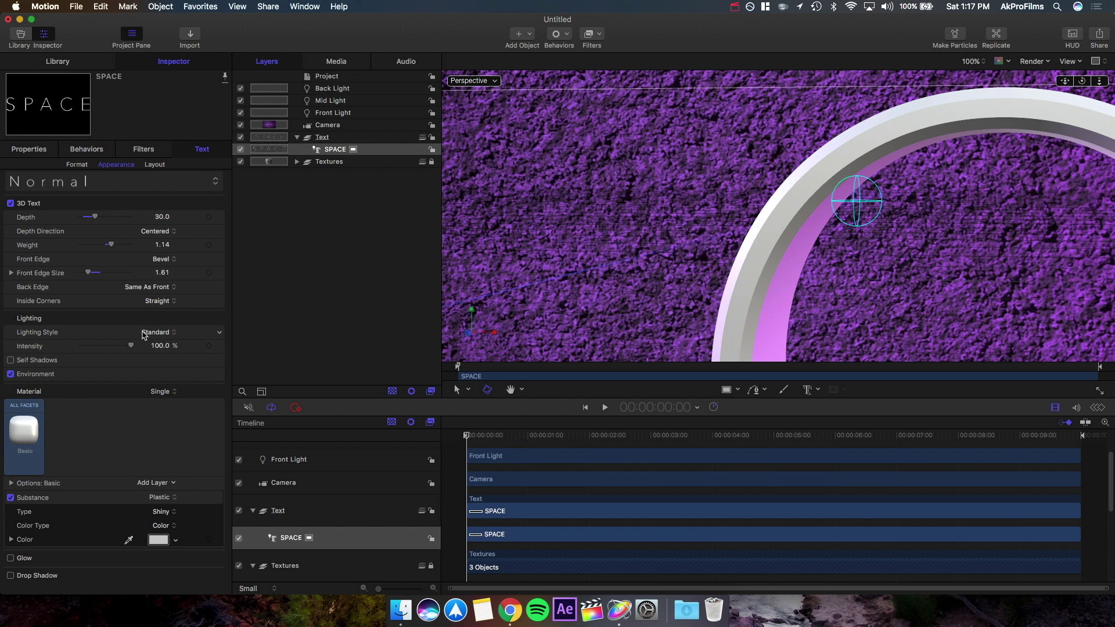
Step: Set the SPACE text's lighting style to Backlit and enable Self Shadows with Environment kept on
{"action": "left_click", "coordinate": [158, 334]}
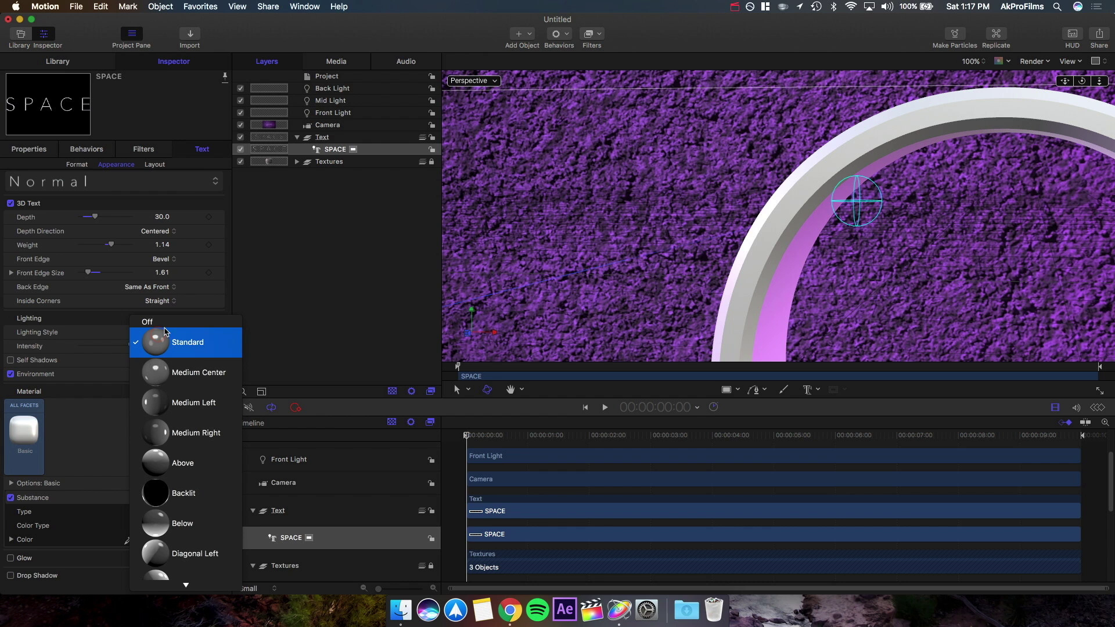
{"action": "left_click", "coordinate": [163, 492]}
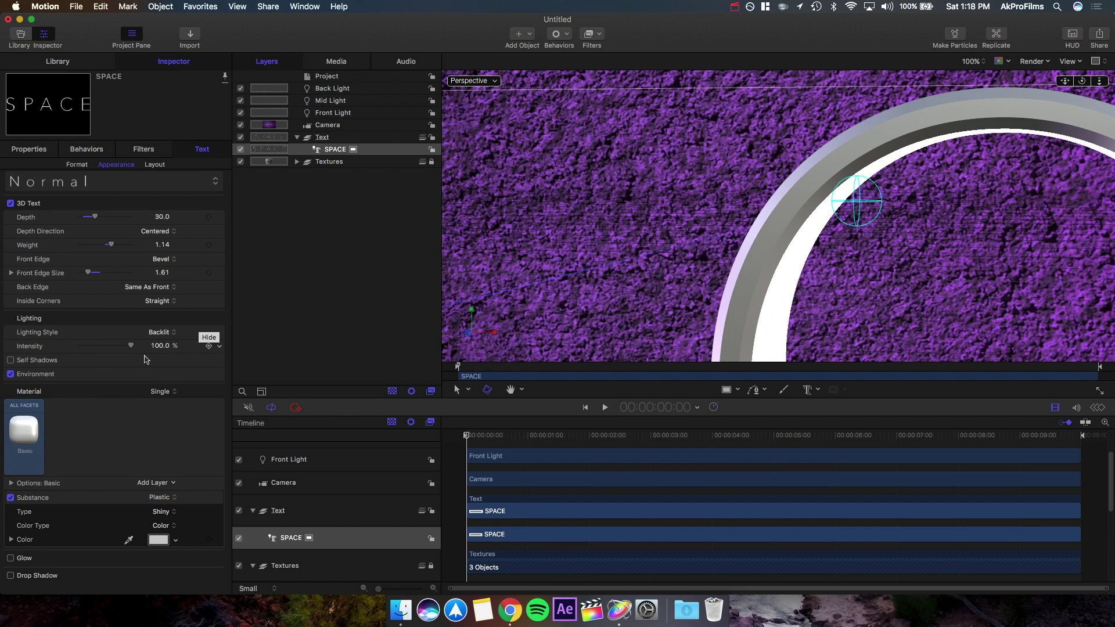
{"action": "left_click", "coordinate": [10, 360]}
{"action": "left_click", "coordinate": [10, 374]}
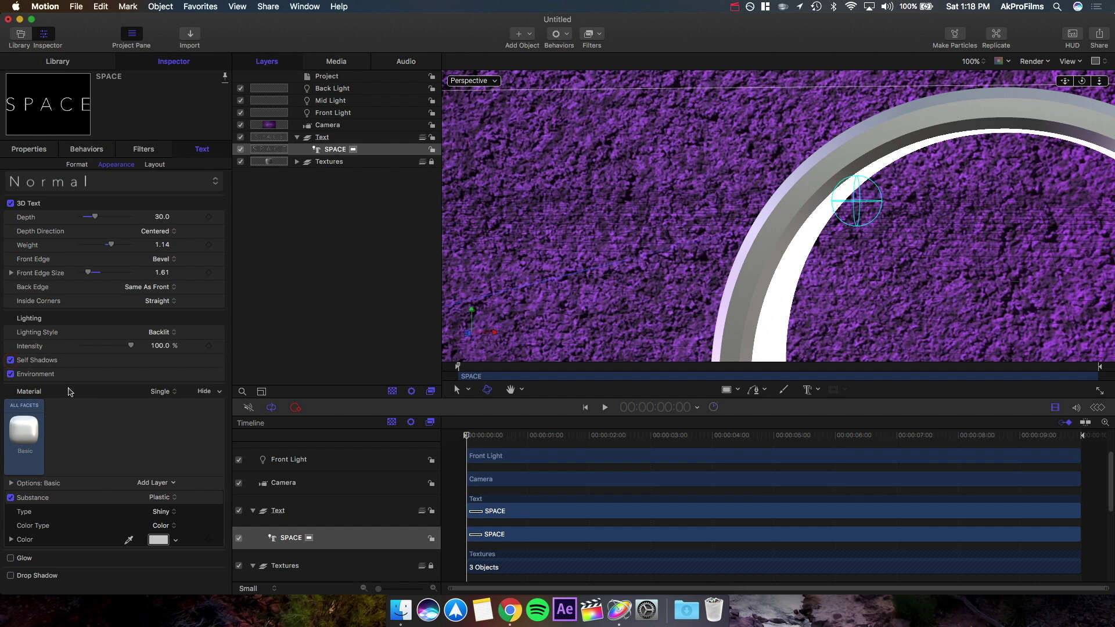
Step: Reveal the SPACE text's environment settings and set the environment type to Squares
{"action": "left_click", "coordinate": [202, 374]}
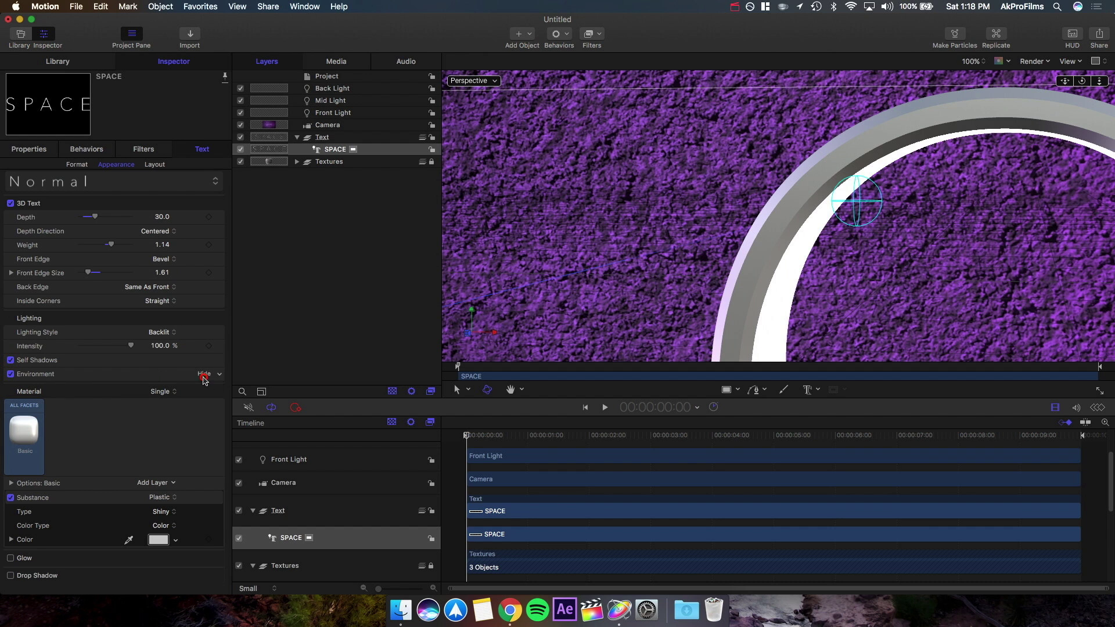
{"action": "left_click", "coordinate": [157, 389]}
{"action": "scroll", "coordinate": [230, 567], "scroll_direction": "down", "scroll_amount": 2}
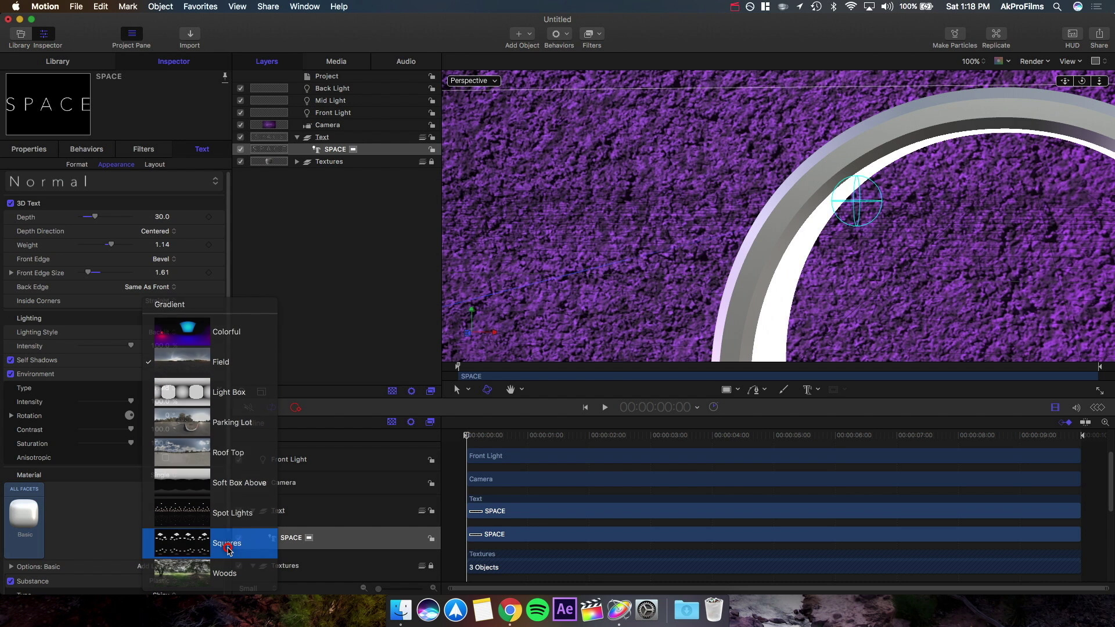
{"action": "left_click", "coordinate": [228, 548]}
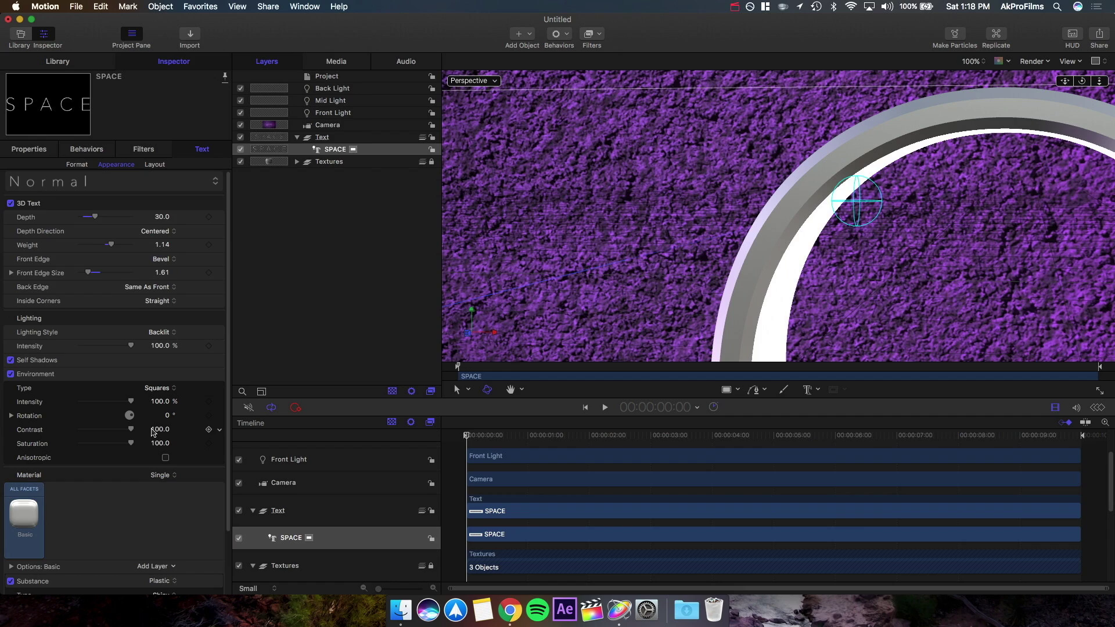
Step: Switch the view to the Active Camera and dolly the camera in closer to the SPACE text
{"action": "scroll", "coordinate": [152, 430], "scroll_direction": "down", "scroll_amount": 3}
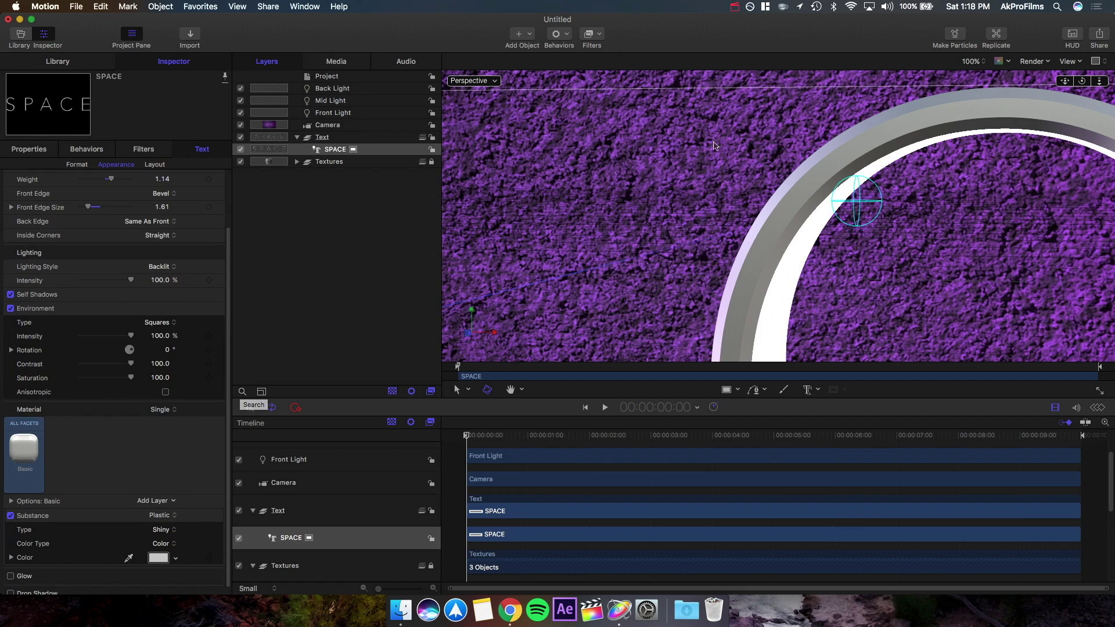
{"action": "left_click", "coordinate": [473, 81]}
{"action": "left_click", "coordinate": [490, 90]}
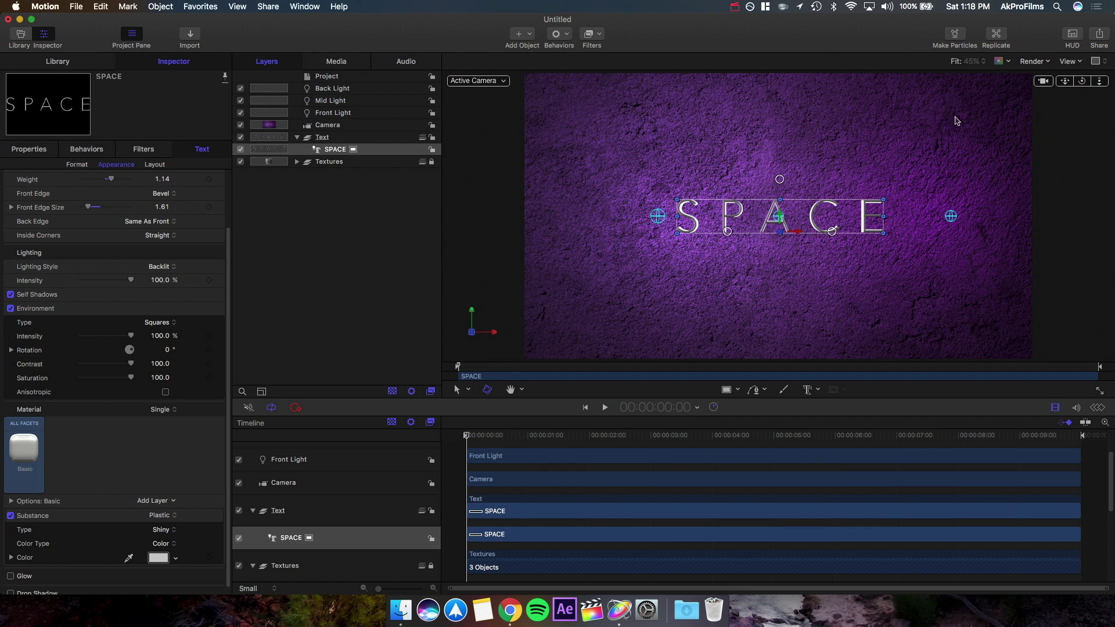
{"action": "left_click_drag", "start_coordinate": [1099, 82], "coordinate": [1100, 81]}
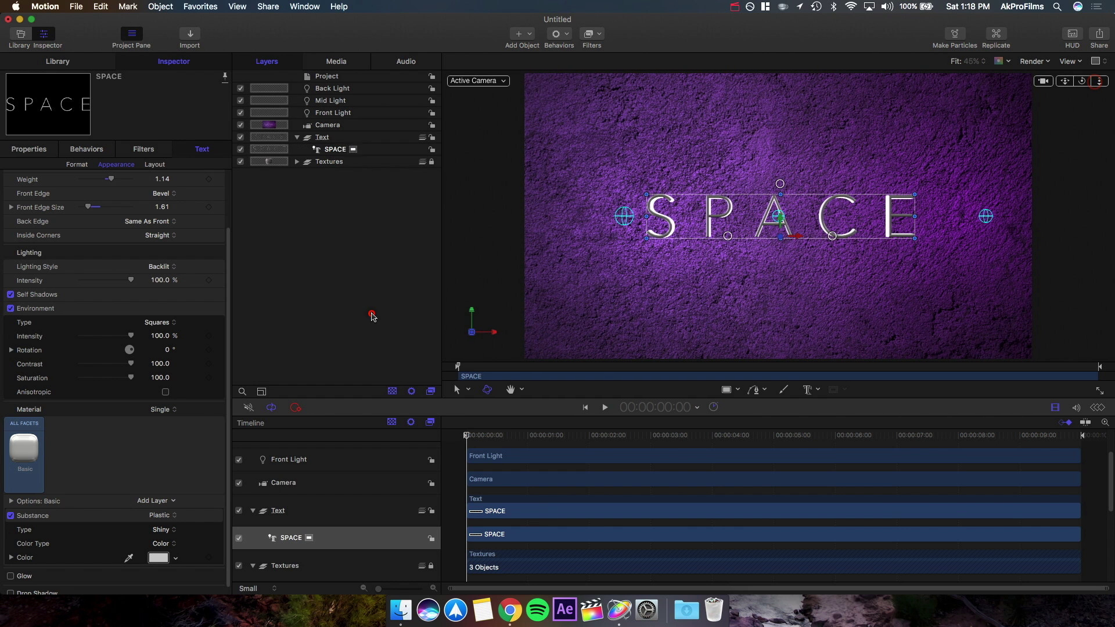
{"action": "left_click", "coordinate": [372, 316]}
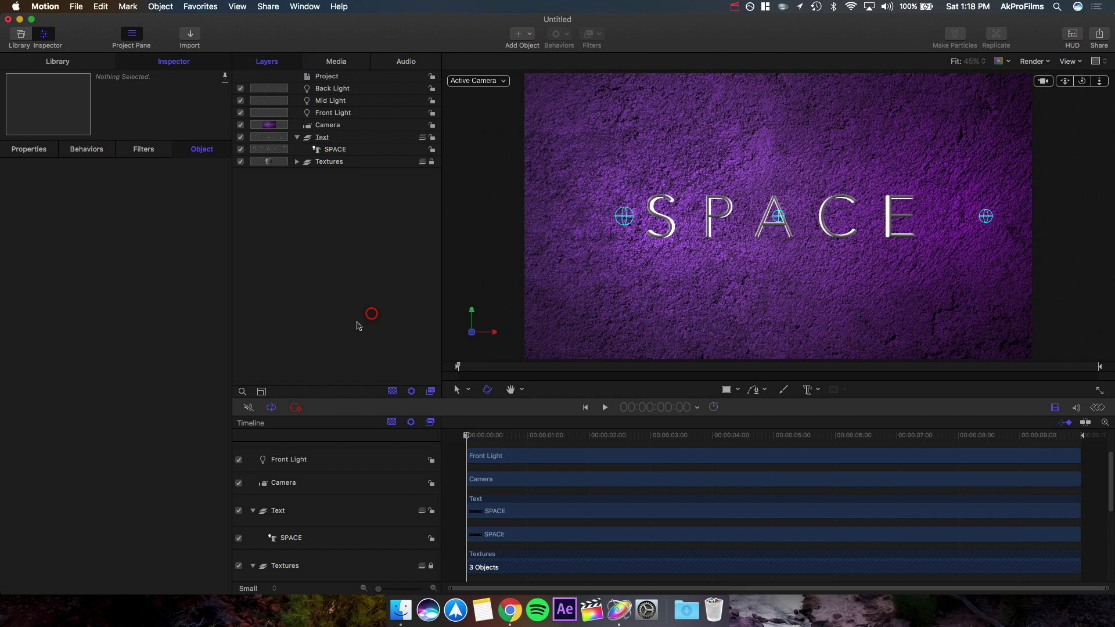
Step: Apply the Chrome metal material to all facets of the SPACE text, keeping the material setting on Single
{"action": "left_click", "coordinate": [324, 150]}
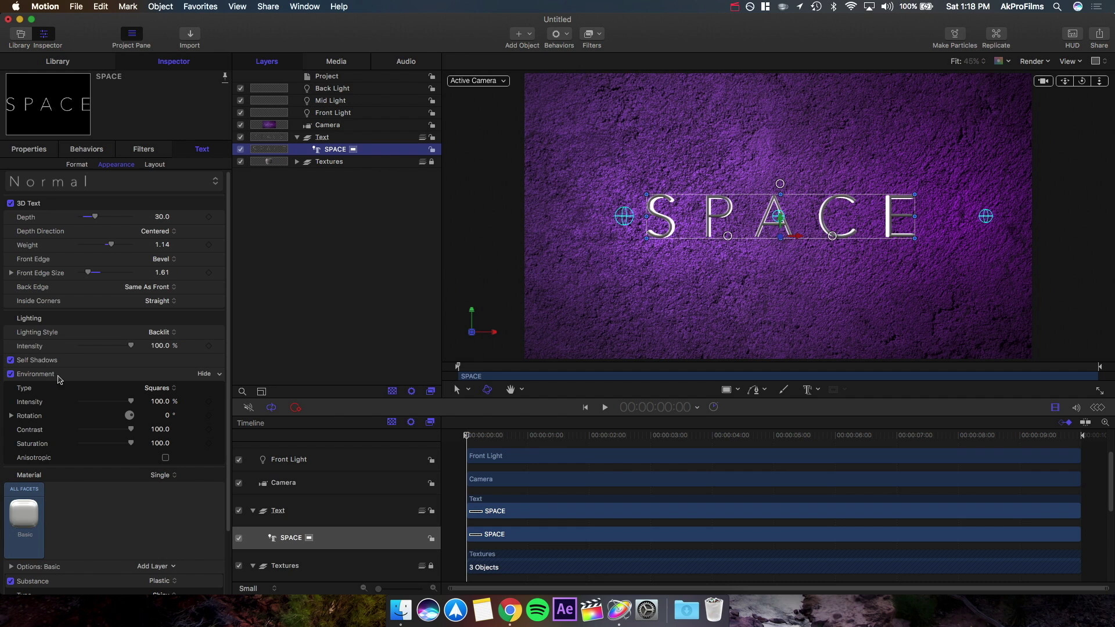
{"action": "scroll", "coordinate": [44, 488], "scroll_direction": "down", "scroll_amount": 2}
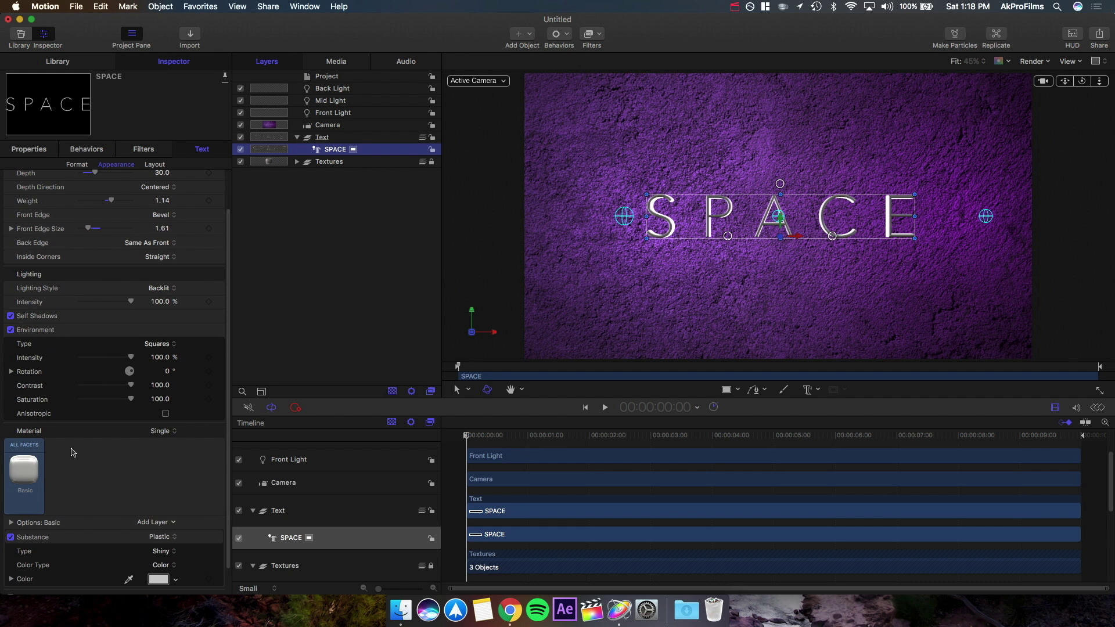
{"action": "left_click", "coordinate": [156, 430]}
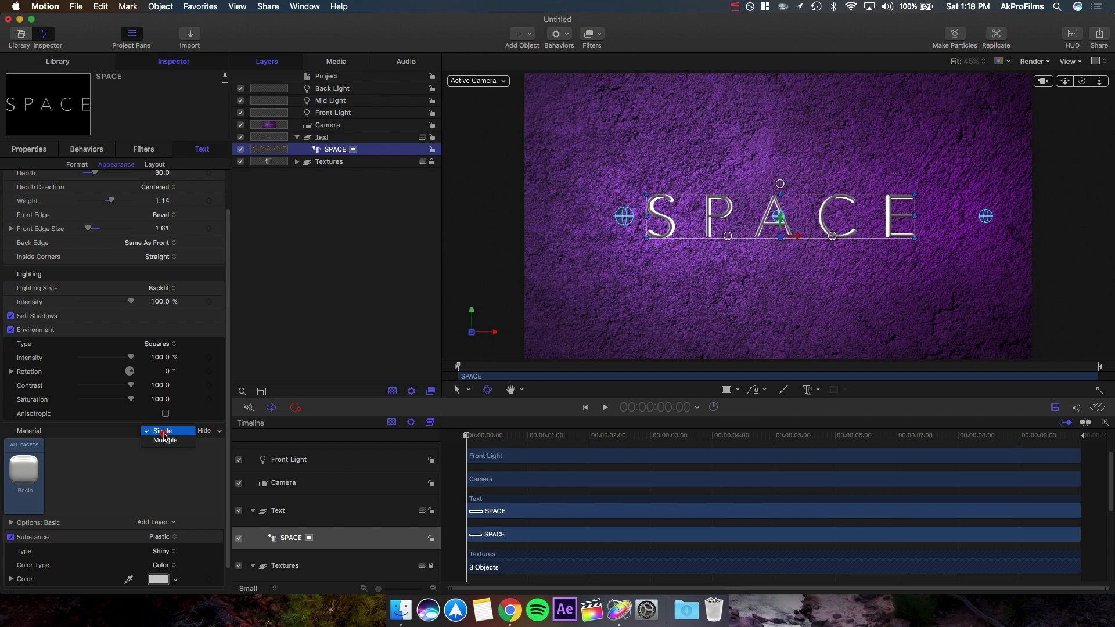
{"action": "left_click", "coordinate": [163, 433]}
{"action": "left_click", "coordinate": [24, 471]}
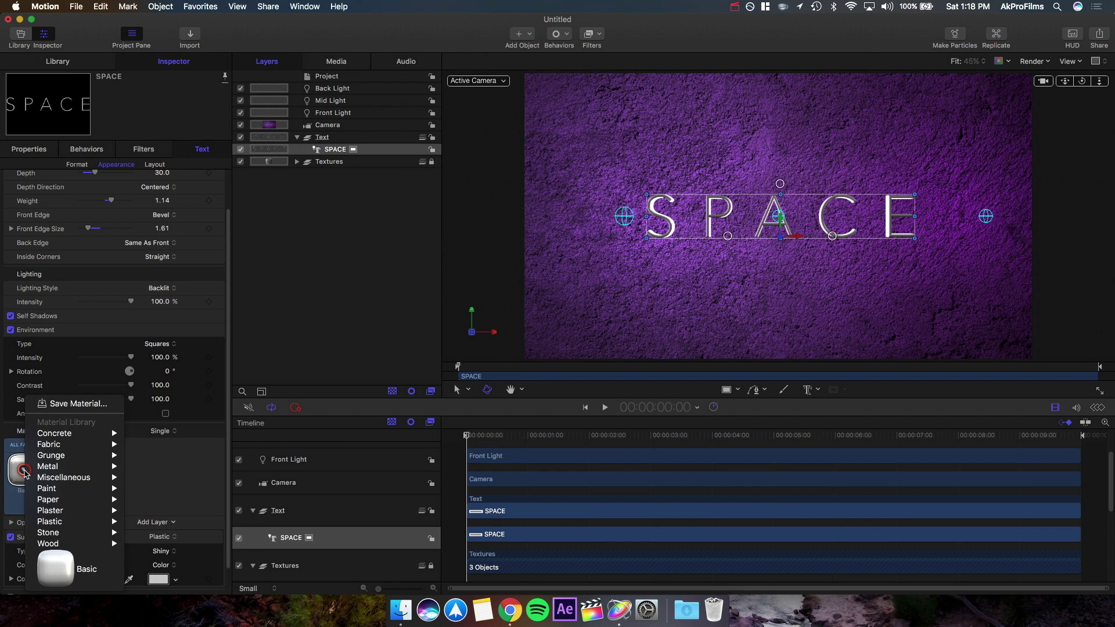
{"action": "mouse_move", "coordinate": [68, 467]}
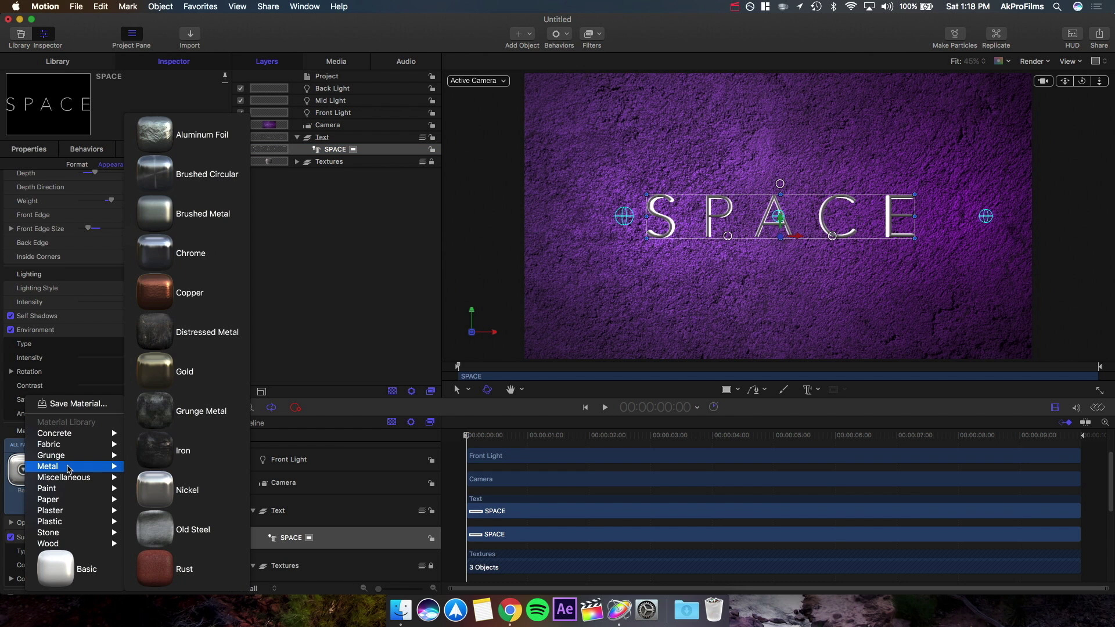
{"action": "left_click", "coordinate": [184, 262]}
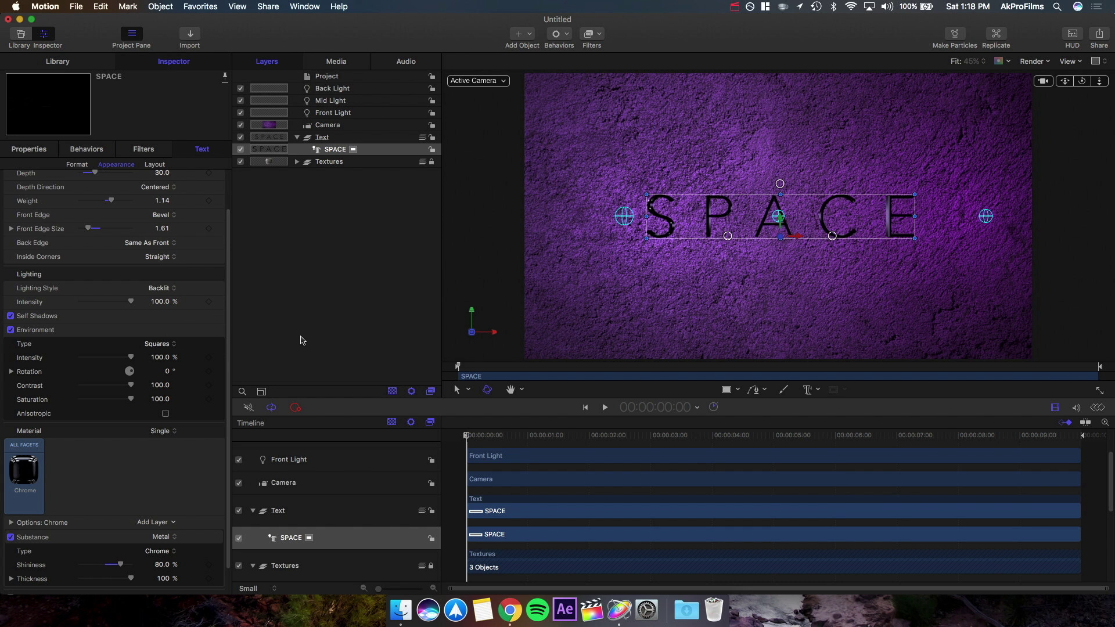
Step: Keep the SPACE text's environment type on Squares and set the environment rotation to -126° on X and -38° on Y
{"action": "left_click", "coordinate": [168, 343]}
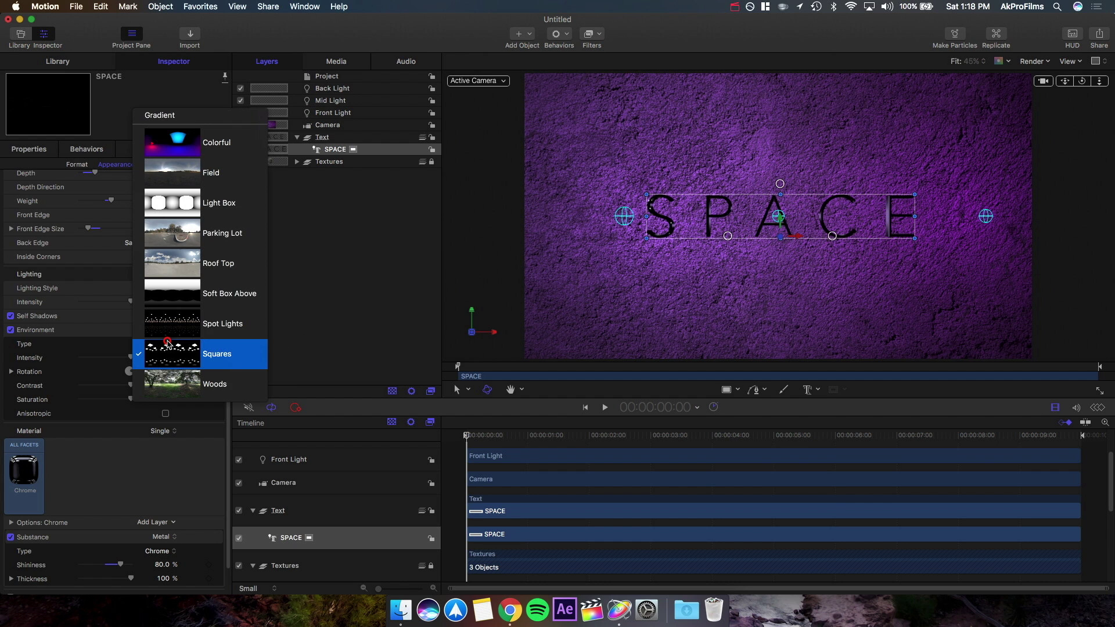
{"action": "left_click", "coordinate": [186, 353]}
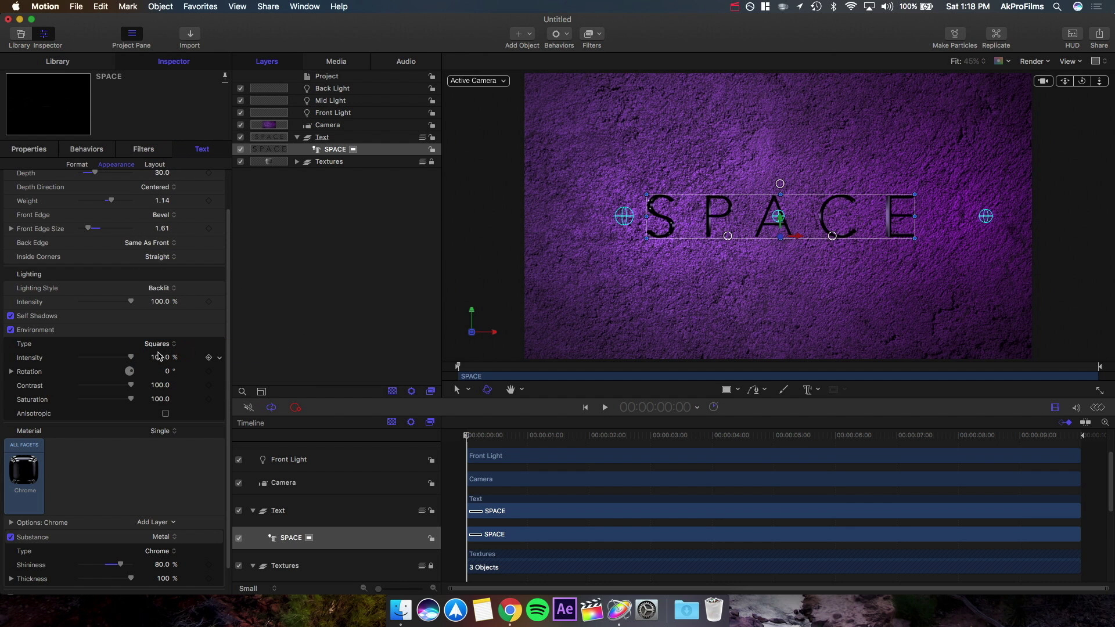
{"action": "left_click", "coordinate": [11, 372]}
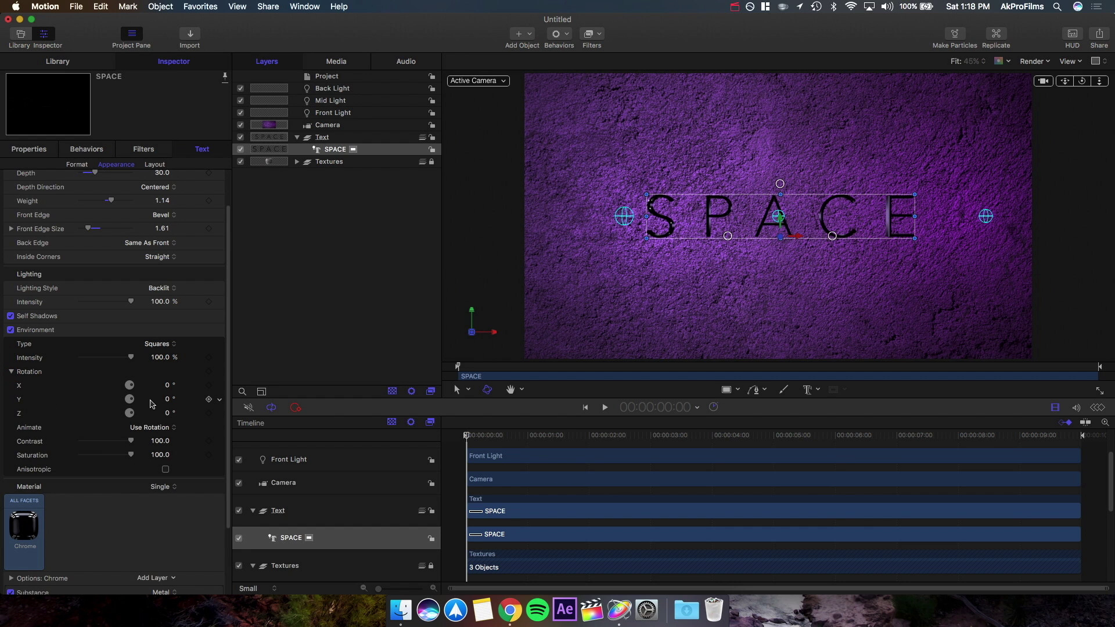
{"action": "mouse_move", "coordinate": [166, 402]}
{"action": "left_mouse_down"}
{"action": "mouse_move", "coordinate": [166, 384]}
{"action": "mouse_move", "coordinate": [166, 399]}
{"action": "left_mouse_up"}
{"action": "left_click", "coordinate": [167, 399]}
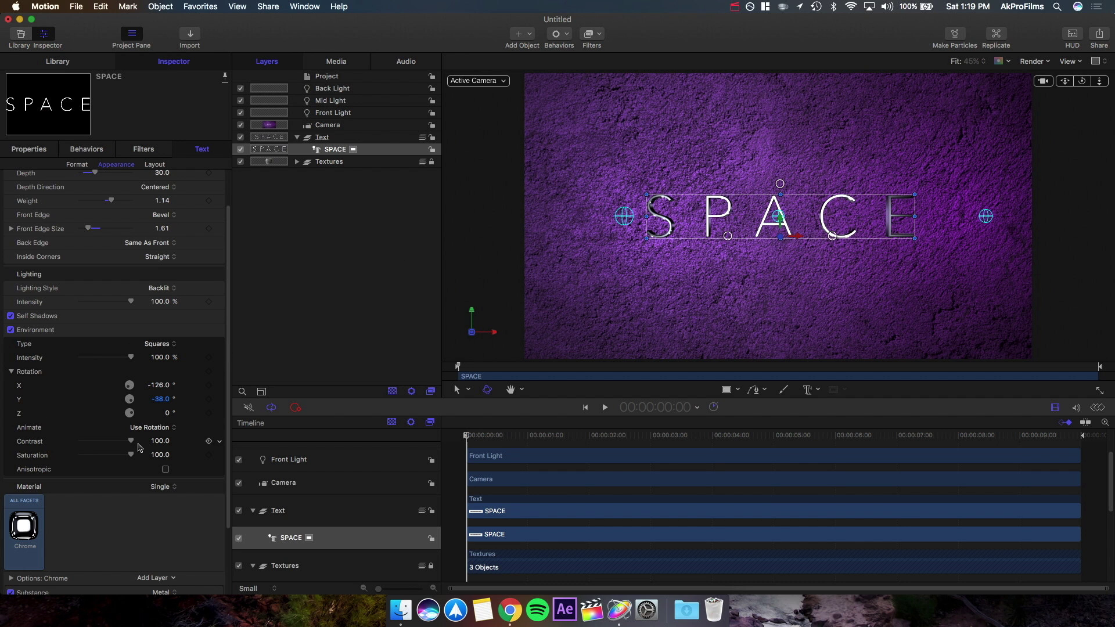
Step: Try a different environment contrast for the SPACE text and undo the change
{"action": "left_click_drag", "start_coordinate": [158, 445], "coordinate": [157, 441]}
{"action": "key", "text": "super+z"}
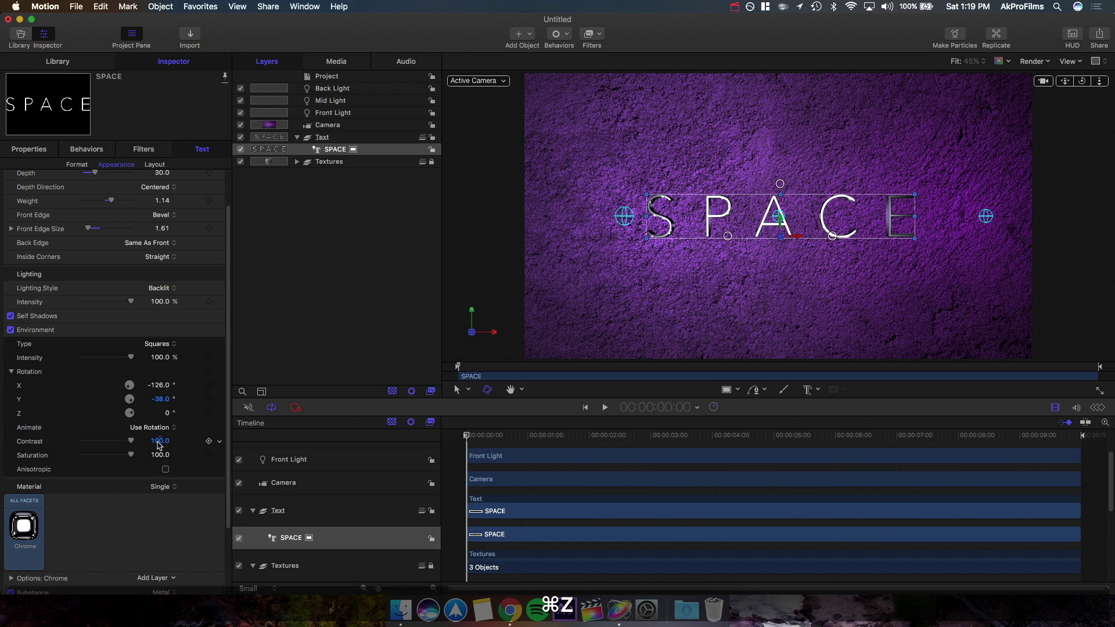
{"action": "scroll", "coordinate": [123, 389], "scroll_direction": "up", "scroll_amount": 3}
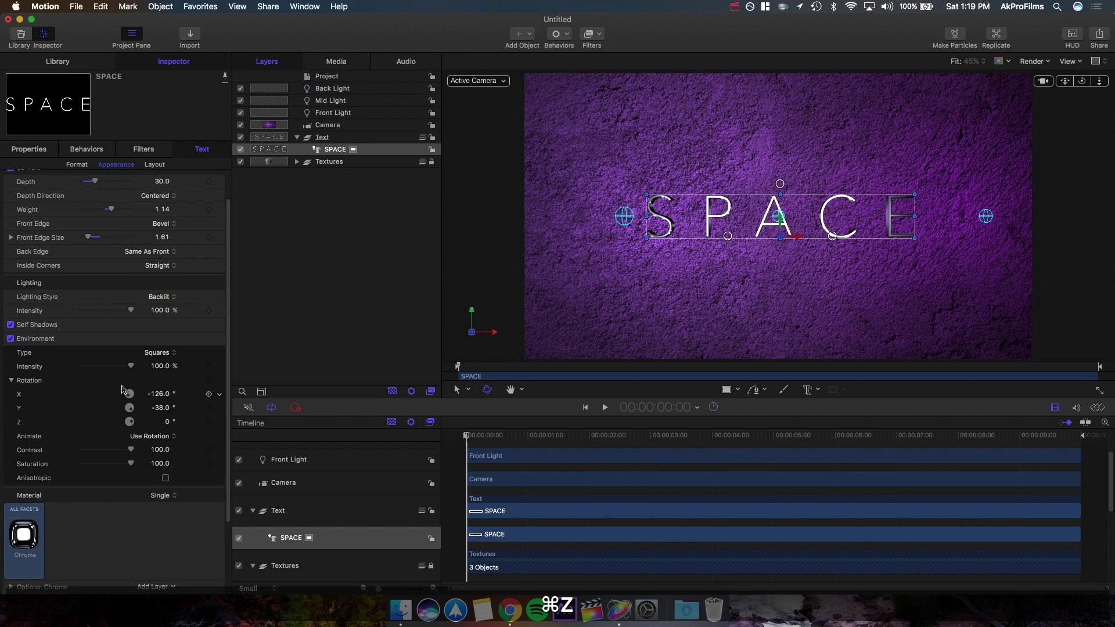
Step: Set the SPACE text's 3D weight to 1 and clear the selection
{"action": "scroll", "coordinate": [124, 389], "scroll_direction": "down", "scroll_amount": 5}
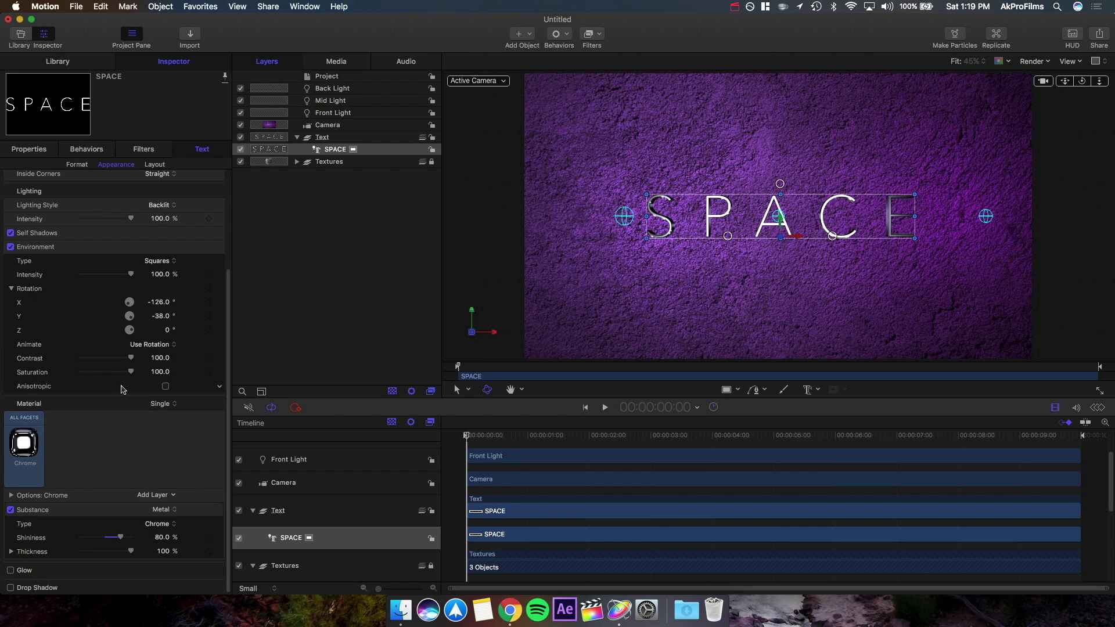
{"action": "scroll", "coordinate": [123, 389], "scroll_direction": "up", "scroll_amount": 5}
{"action": "left_click_drag", "start_coordinate": [165, 246], "coordinate": [166, 248]}
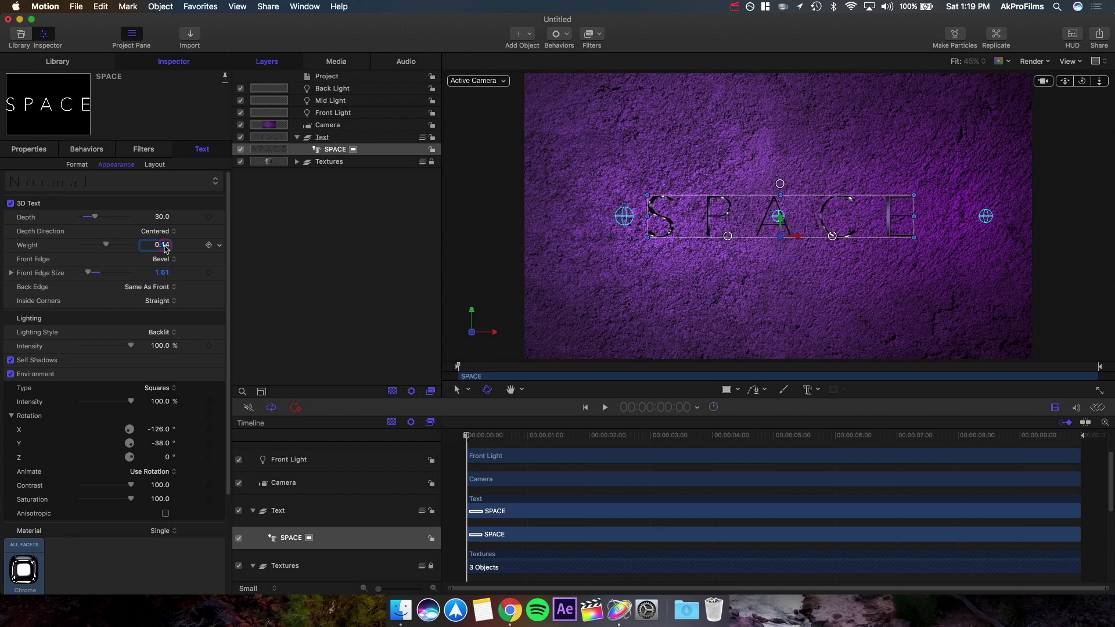
{"action": "type", "text": "1"}
{"action": "key", "text": "Return"}
{"action": "left_click", "coordinate": [273, 263]}
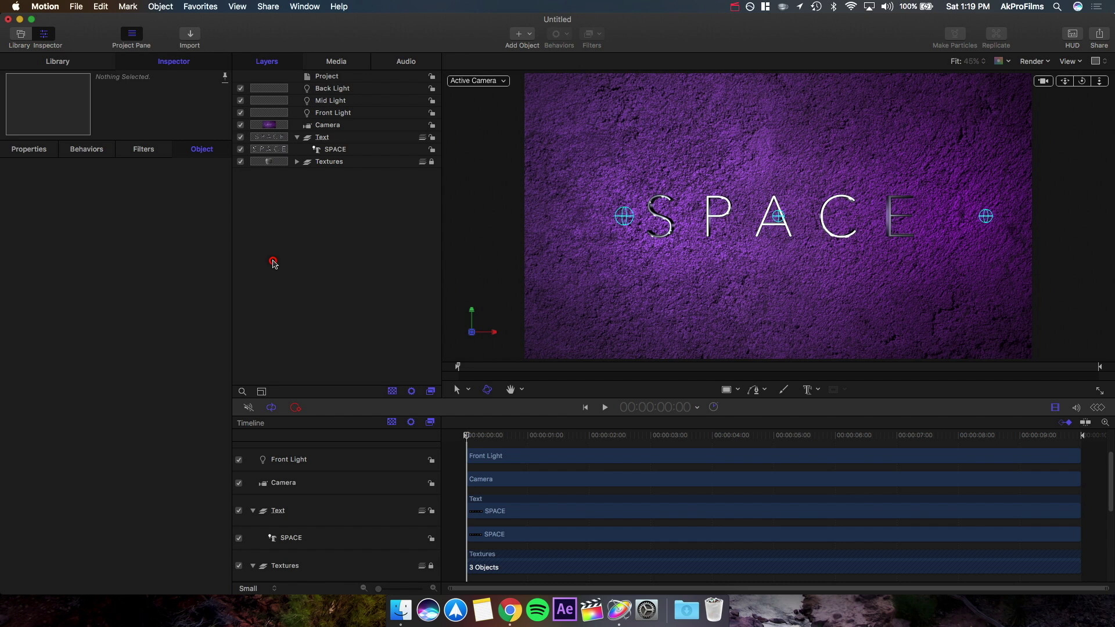
{"action": "left_click", "coordinate": [386, 271]}
{"action": "left_click", "coordinate": [251, 274]}
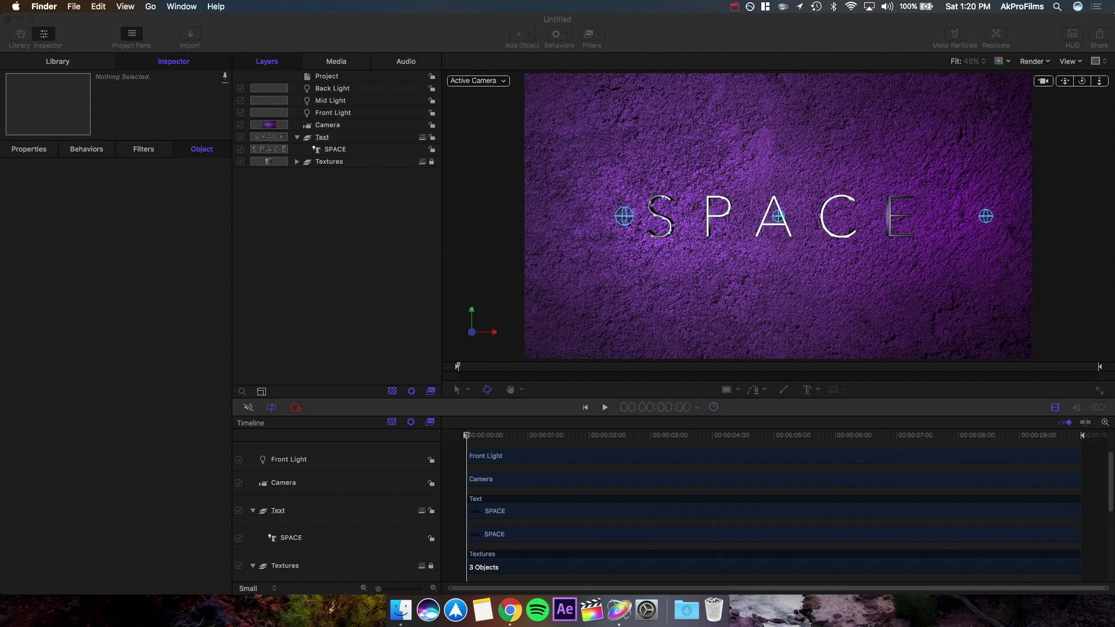
Step: Bring the lensFlare clip from Finder into the Text group above the SPACE layer and scrub to 4:05
{"action": "left_click_drag", "start_coordinate": [1114, 230], "coordinate": [343, 139]}
{"action": "left_click", "coordinate": [341, 150]}
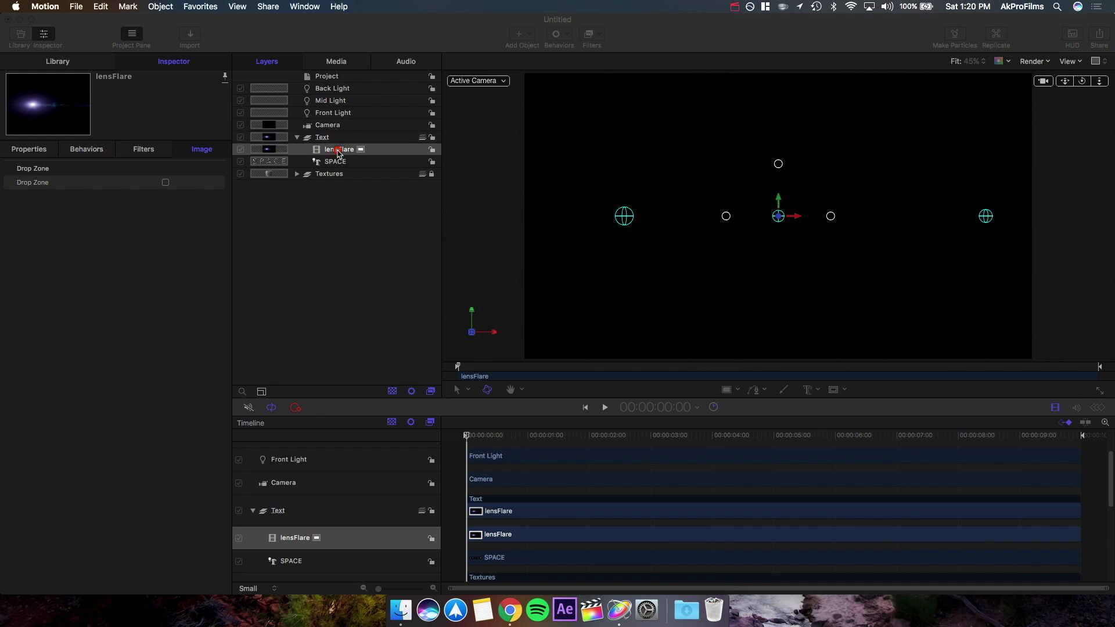
{"action": "left_click_drag", "start_coordinate": [639, 433], "coordinate": [723, 439]}
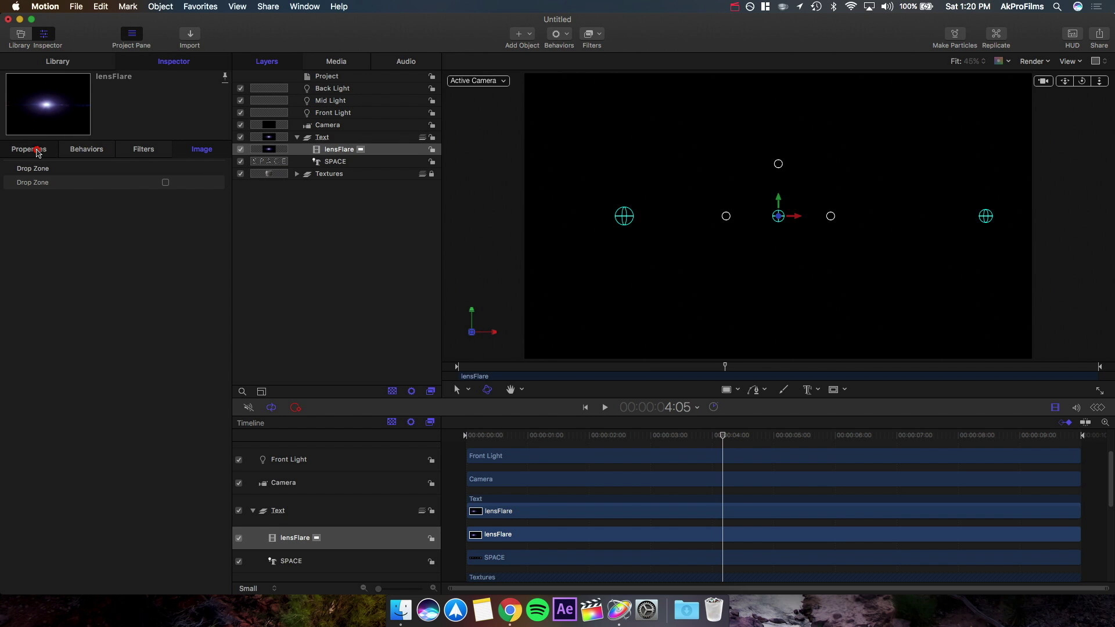
Step: Turn off lighting shading for the lensFlare layer
{"action": "left_click", "coordinate": [36, 150]}
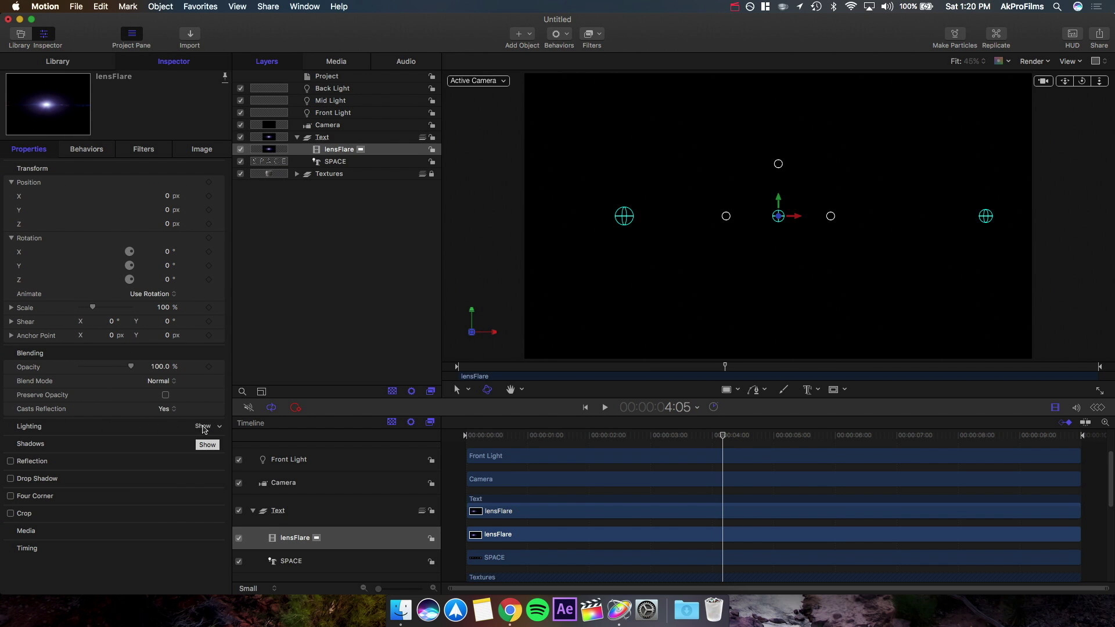
{"action": "left_click", "coordinate": [203, 429]}
{"action": "left_click", "coordinate": [164, 441]}
{"action": "left_click", "coordinate": [171, 461]}
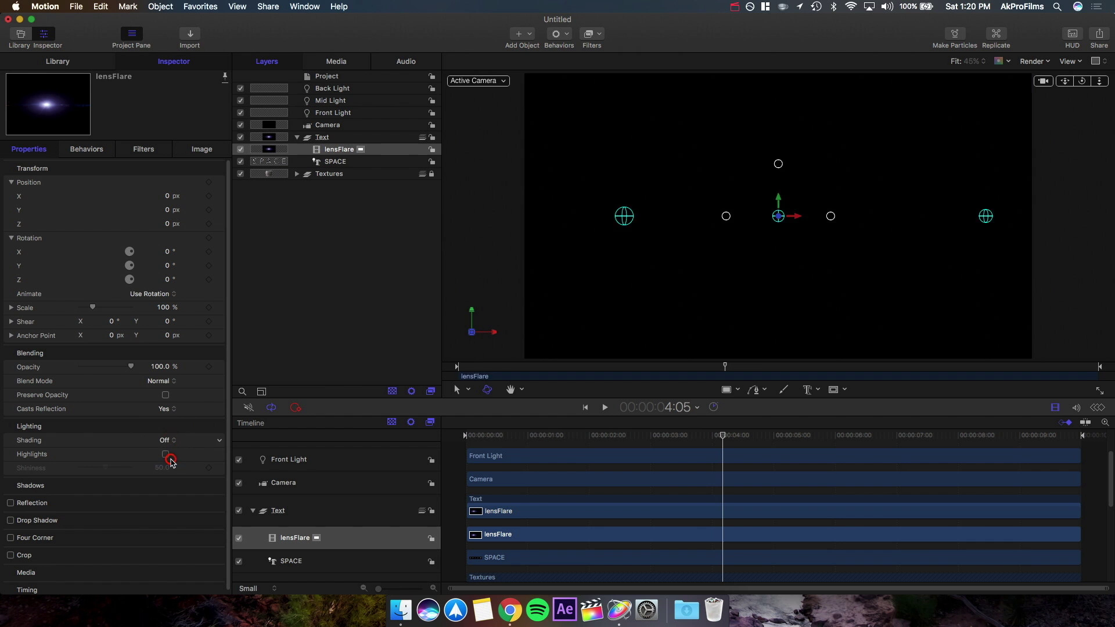
Step: Park the playhead at 4:17 and set the lensFlare layer's blend mode to Screen
{"action": "left_click", "coordinate": [636, 437]}
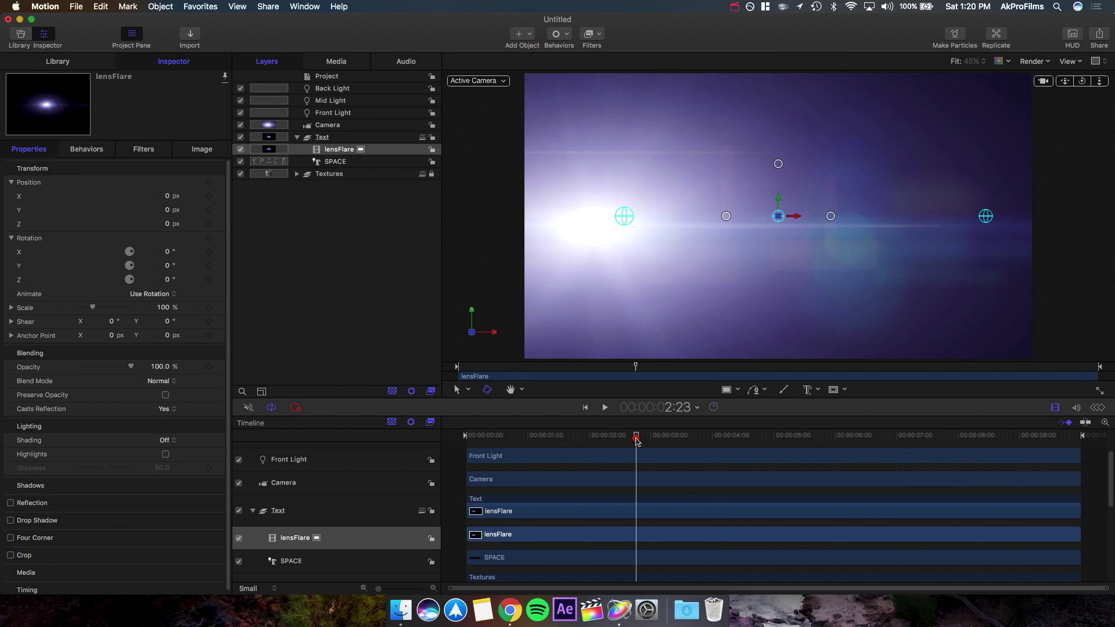
{"action": "left_click_drag", "start_coordinate": [636, 439], "coordinate": [747, 483]}
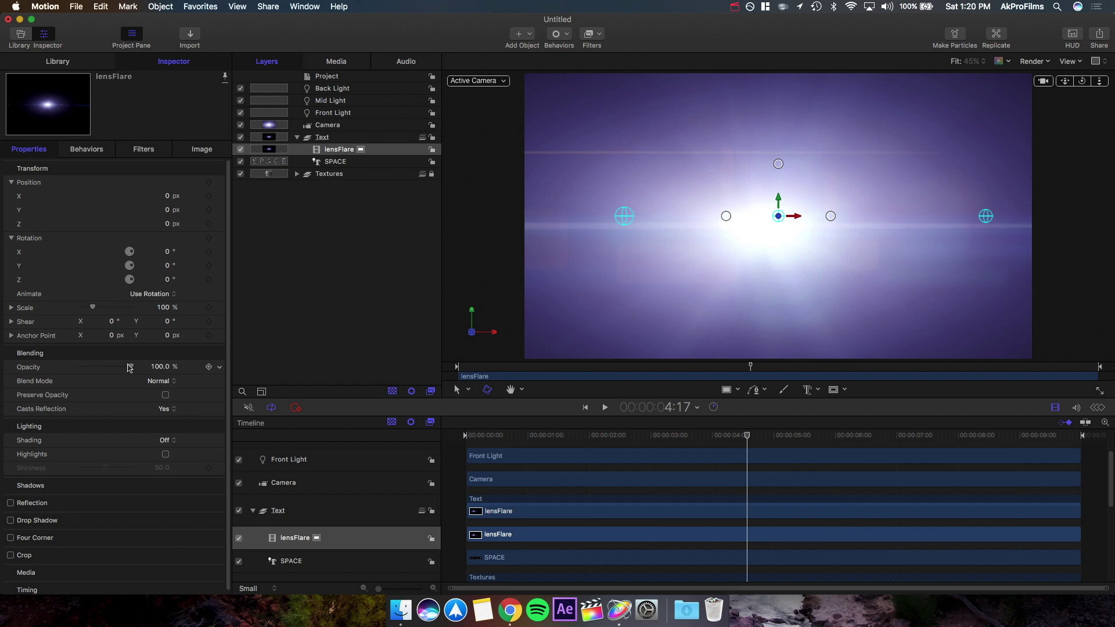
{"action": "left_click", "coordinate": [160, 382]}
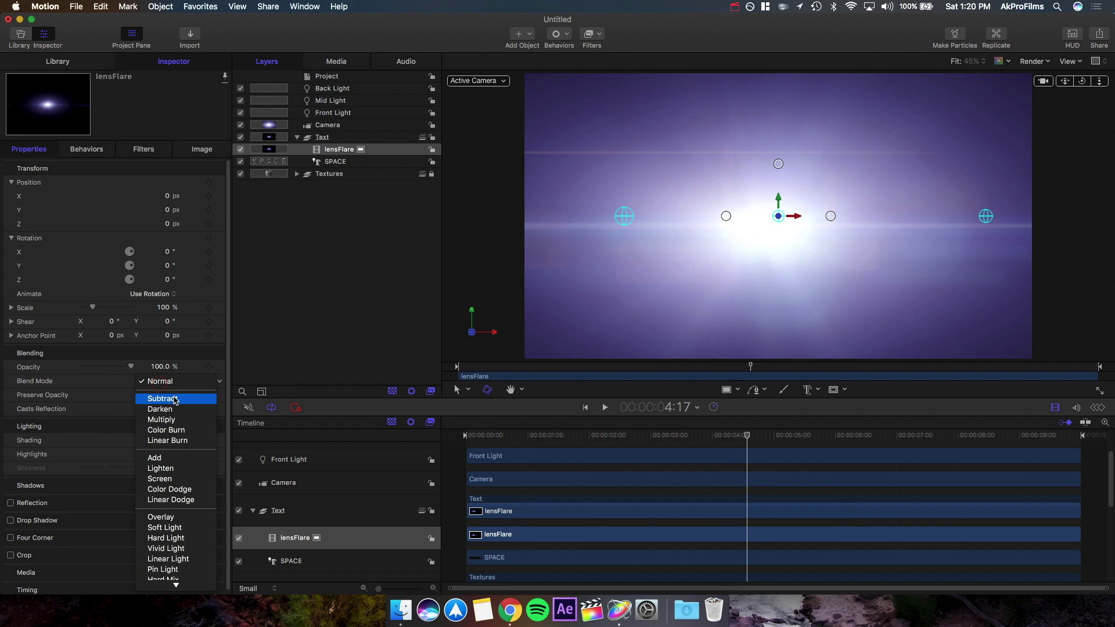
{"action": "left_click", "coordinate": [159, 478]}
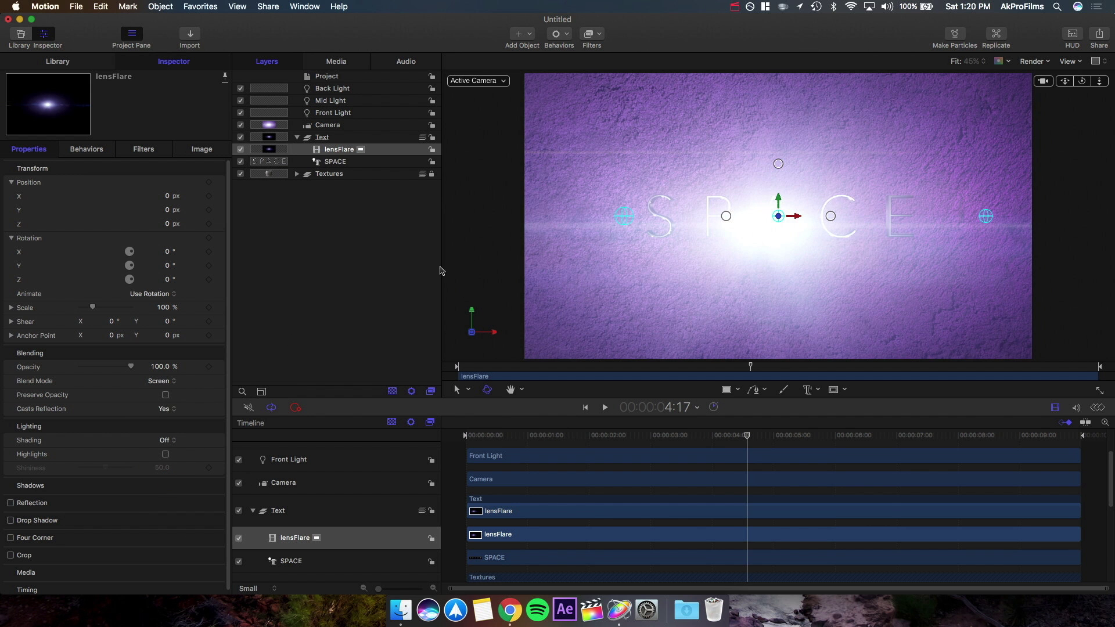
Step: In the Perspective view, move the lens flare back in depth toward the SPACE text, to Z about -753 px
{"action": "left_click", "coordinate": [494, 82]}
{"action": "left_click", "coordinate": [521, 116]}
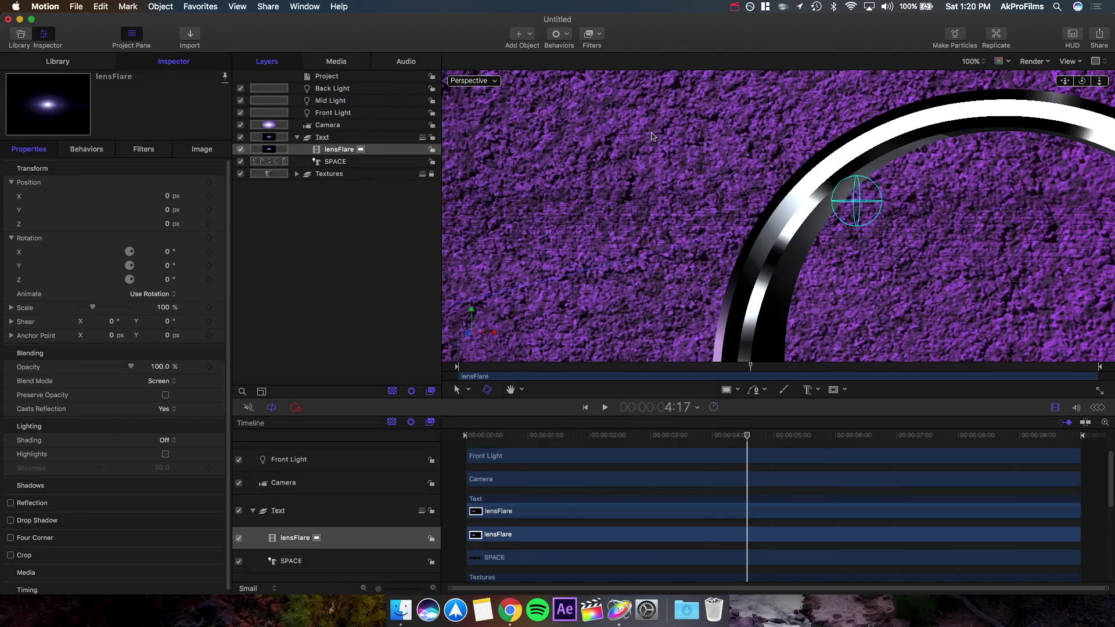
{"action": "double_click", "coordinate": [1100, 81]}
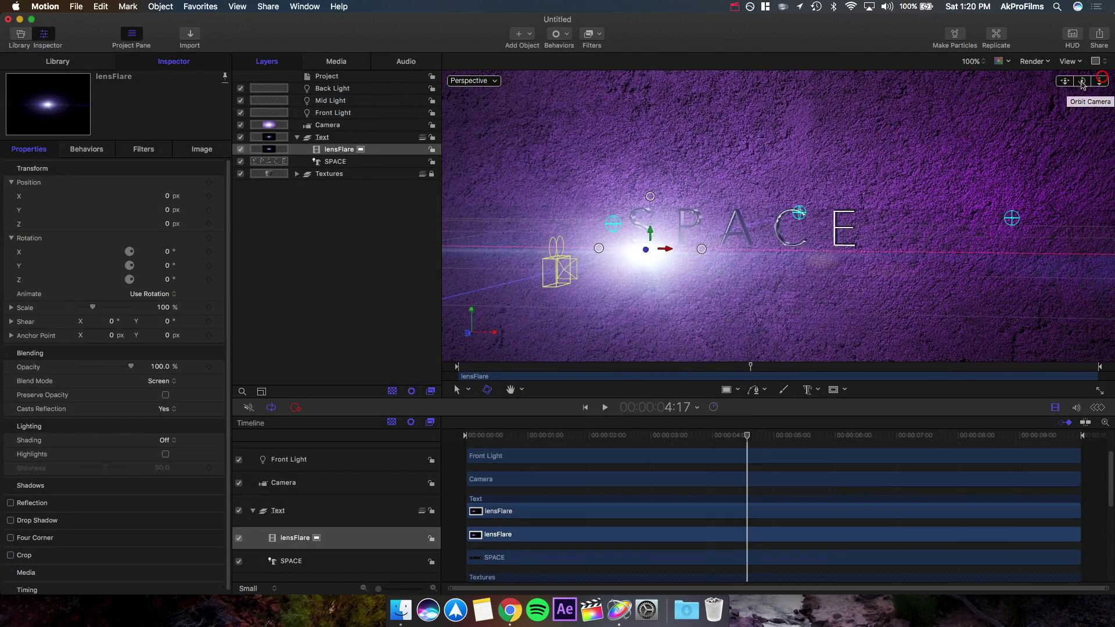
{"action": "left_click_drag", "start_coordinate": [1081, 81], "coordinate": [1068, 80]}
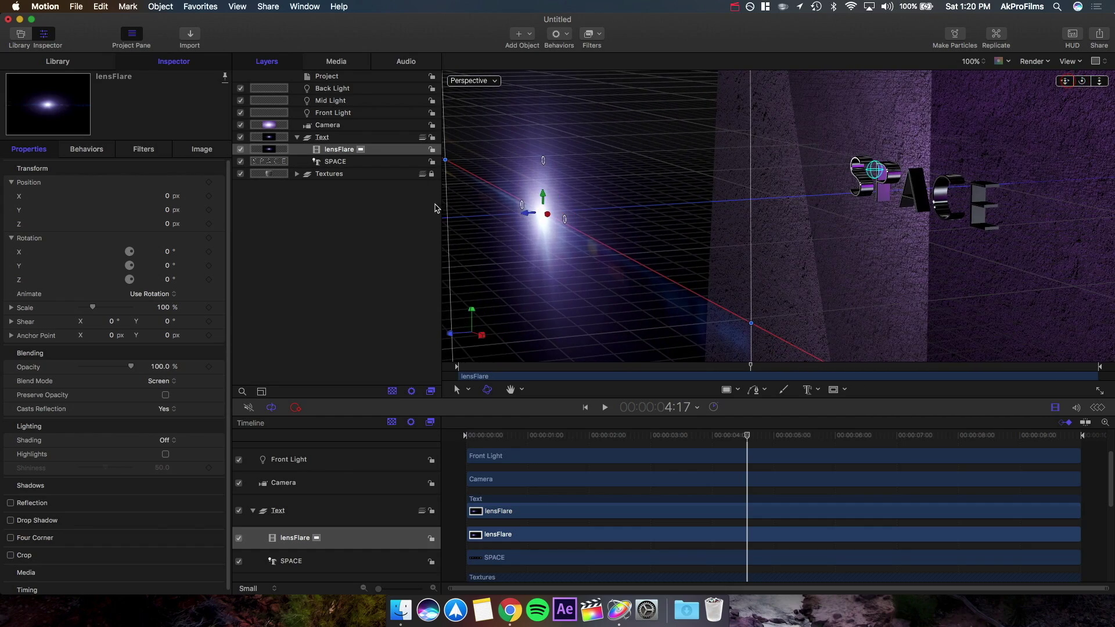
{"action": "left_click_drag", "start_coordinate": [528, 216], "coordinate": [897, 214]}
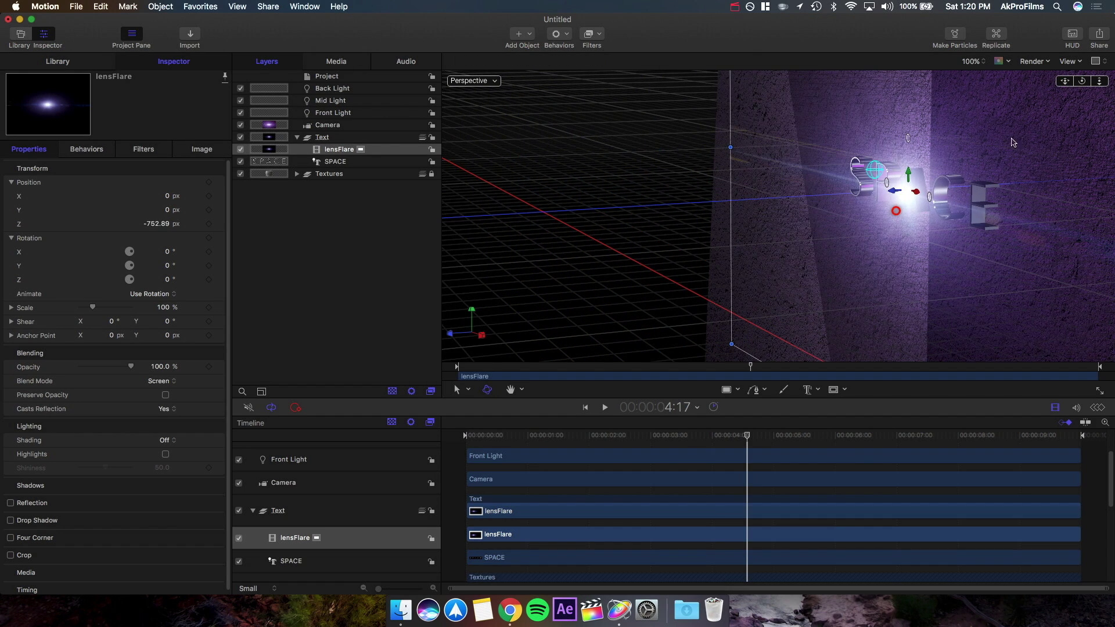
Step: Lower the lens flare to Y about -39 px and return to the Active Camera view
{"action": "left_click_drag", "start_coordinate": [1083, 79], "coordinate": [1084, 80]}
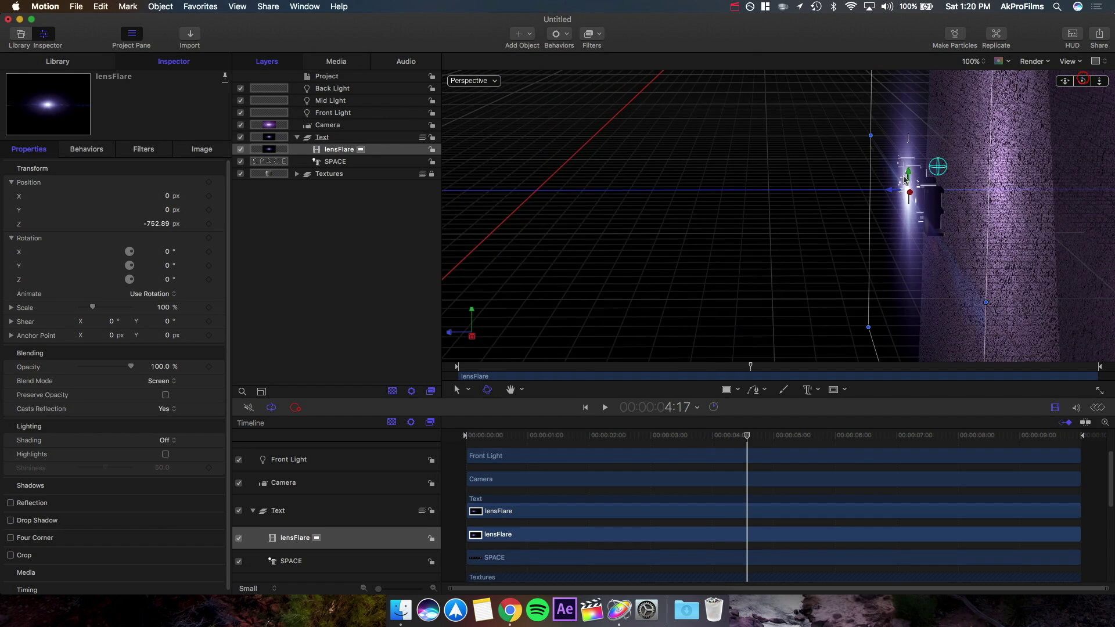
{"action": "left_click_drag", "start_coordinate": [904, 179], "coordinate": [911, 197]}
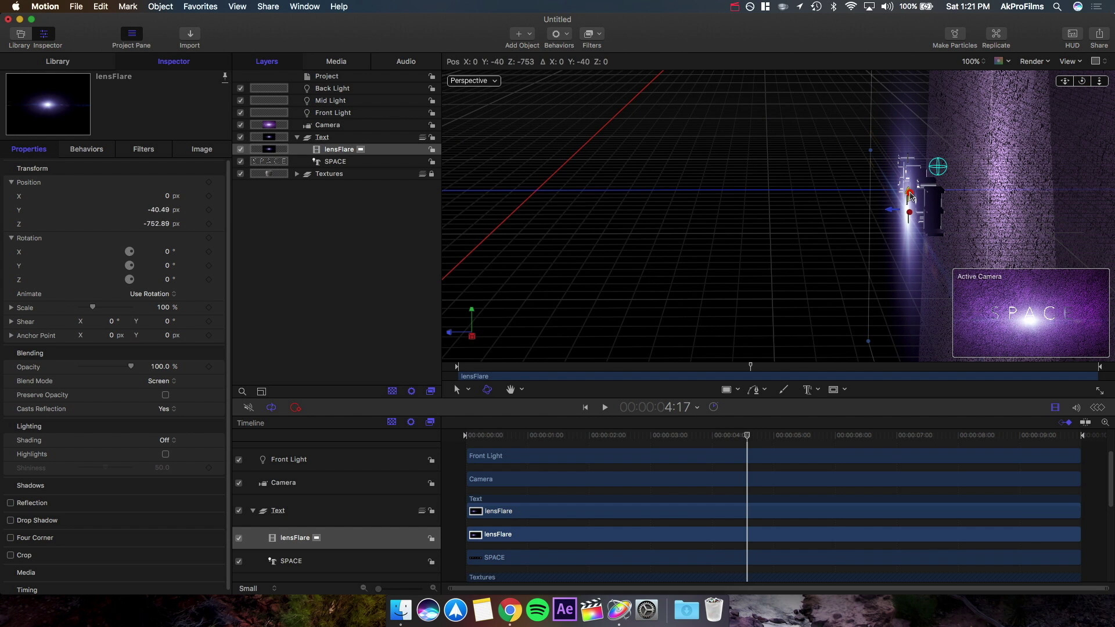
{"action": "left_click_drag", "start_coordinate": [910, 197], "coordinate": [910, 198]}
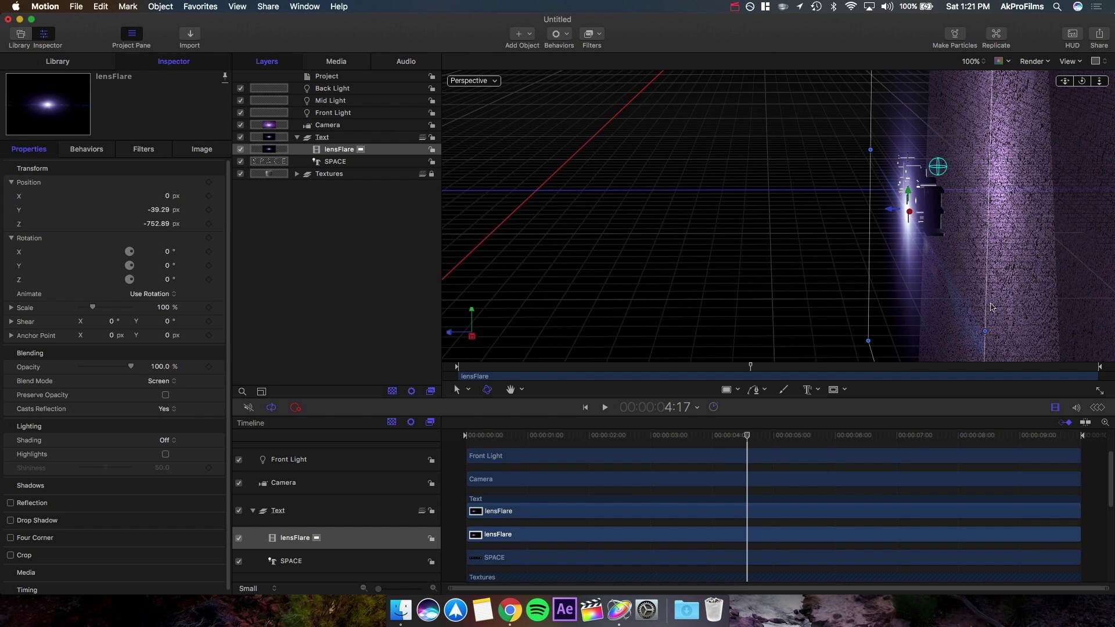
{"action": "left_click", "coordinate": [470, 81]}
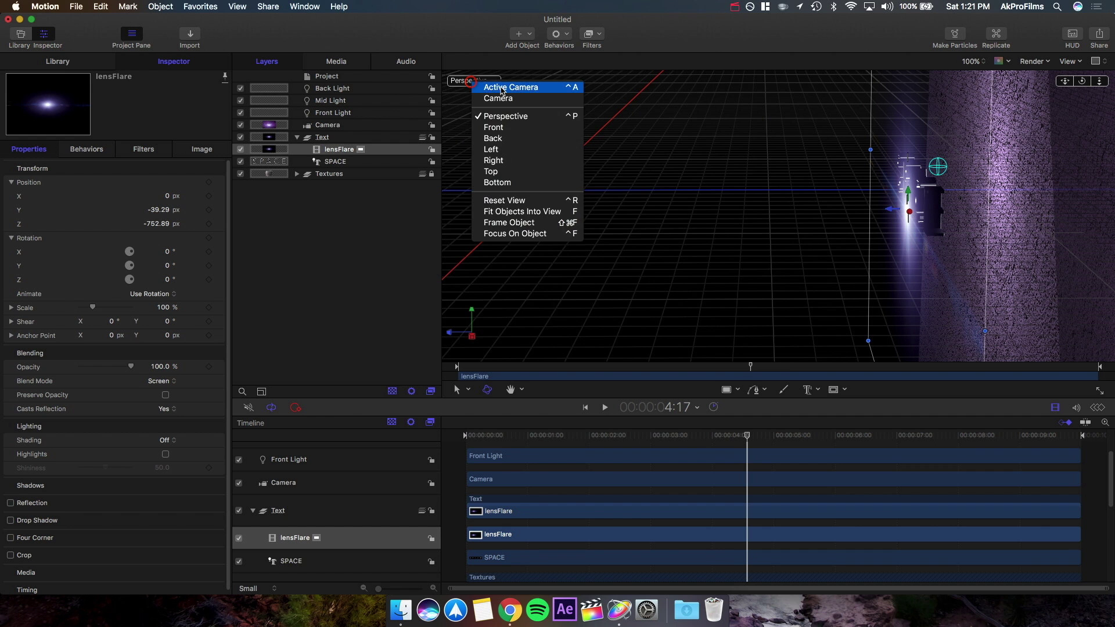
{"action": "left_click", "coordinate": [504, 87]}
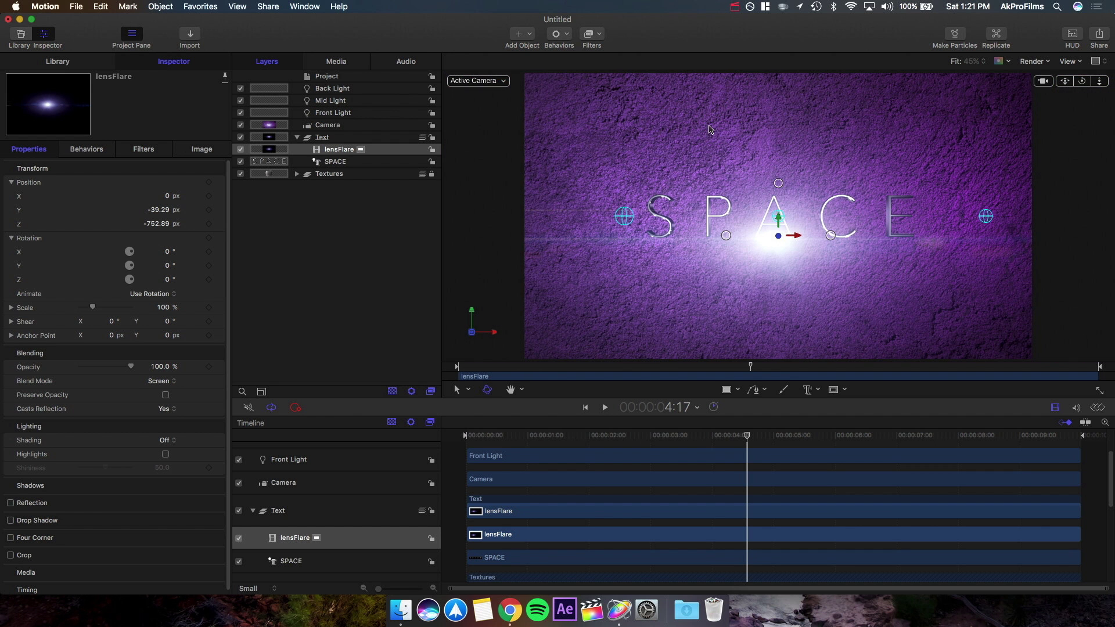
Step: Try shifting the lens flare horizontally across the text, and undo the move
{"action": "left_click", "coordinate": [350, 236]}
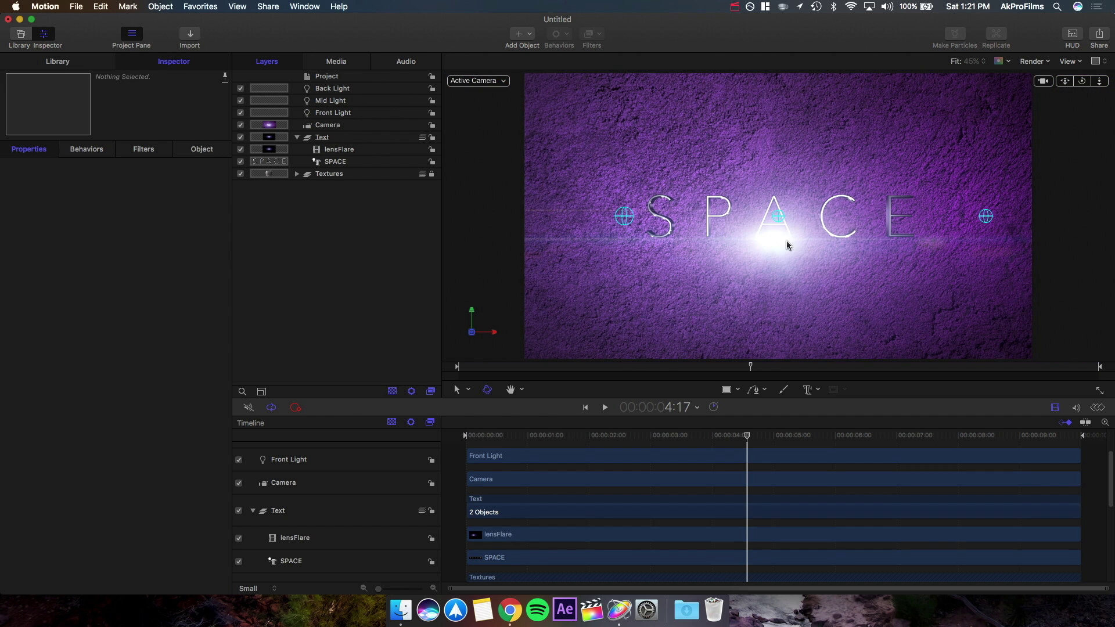
{"action": "left_click", "coordinate": [787, 241]}
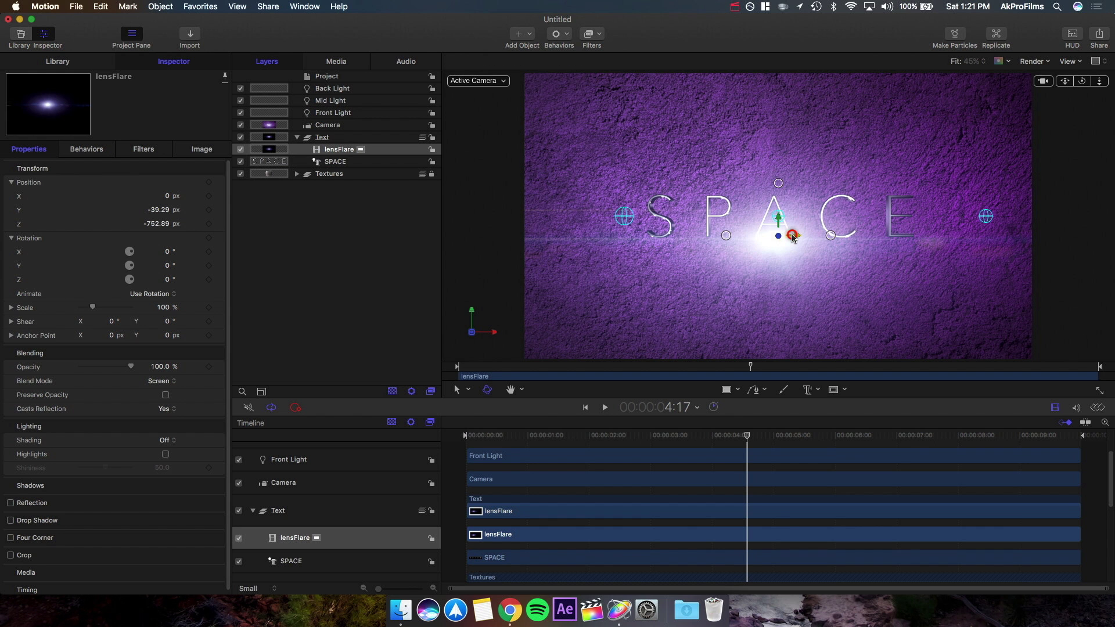
{"action": "left_click_drag", "start_coordinate": [794, 241], "coordinate": [773, 244]}
{"action": "key", "text": "super+z"}
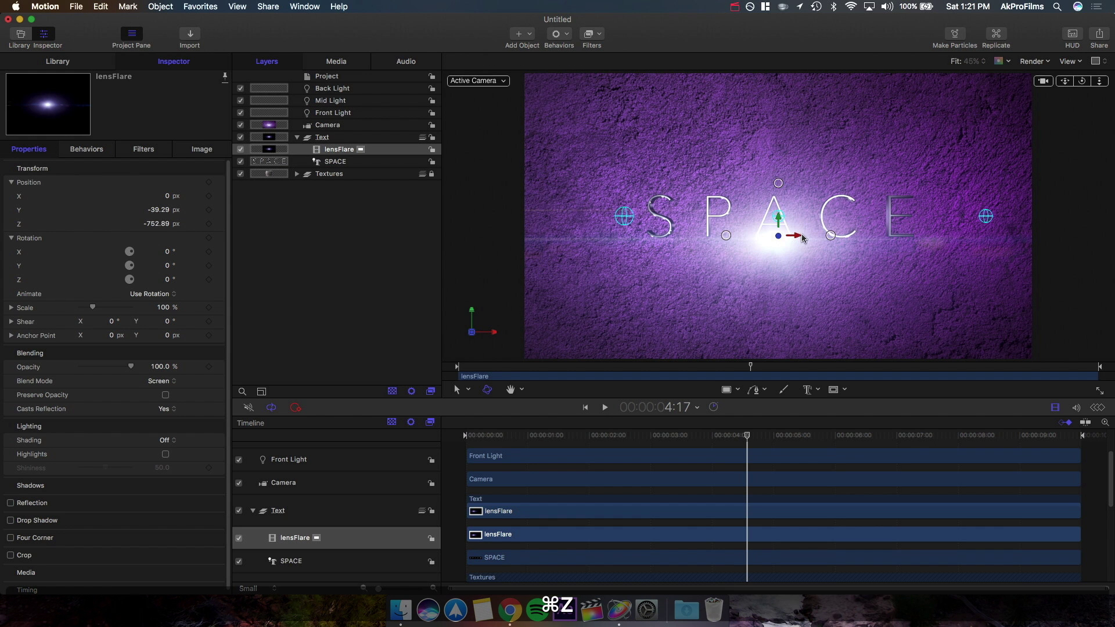
Step: Scrub the timeline to 4:14 to preview the lens flare passing across the SPACE text
{"action": "left_click_drag", "start_coordinate": [589, 443], "coordinate": [741, 462]}
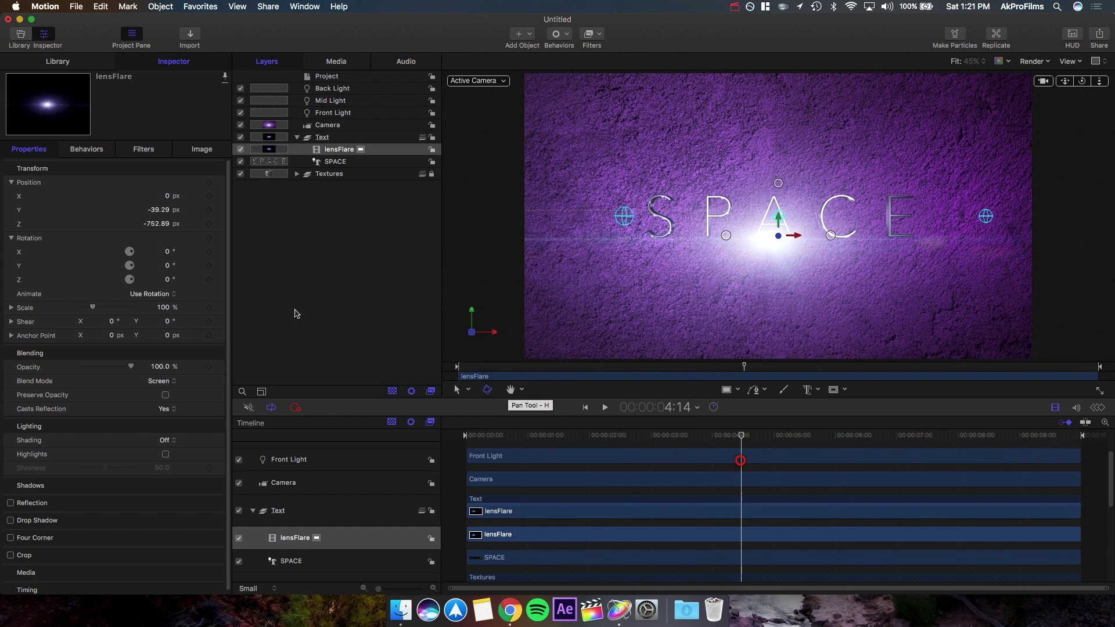
{"action": "left_click", "coordinate": [312, 297]}
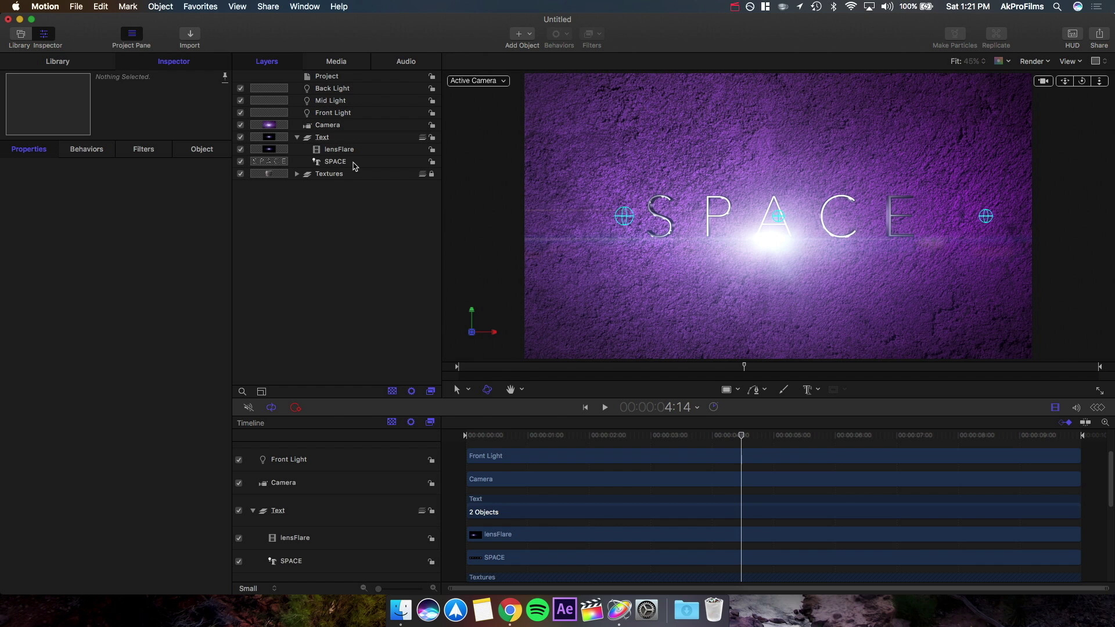
{"action": "left_click", "coordinate": [342, 89]}
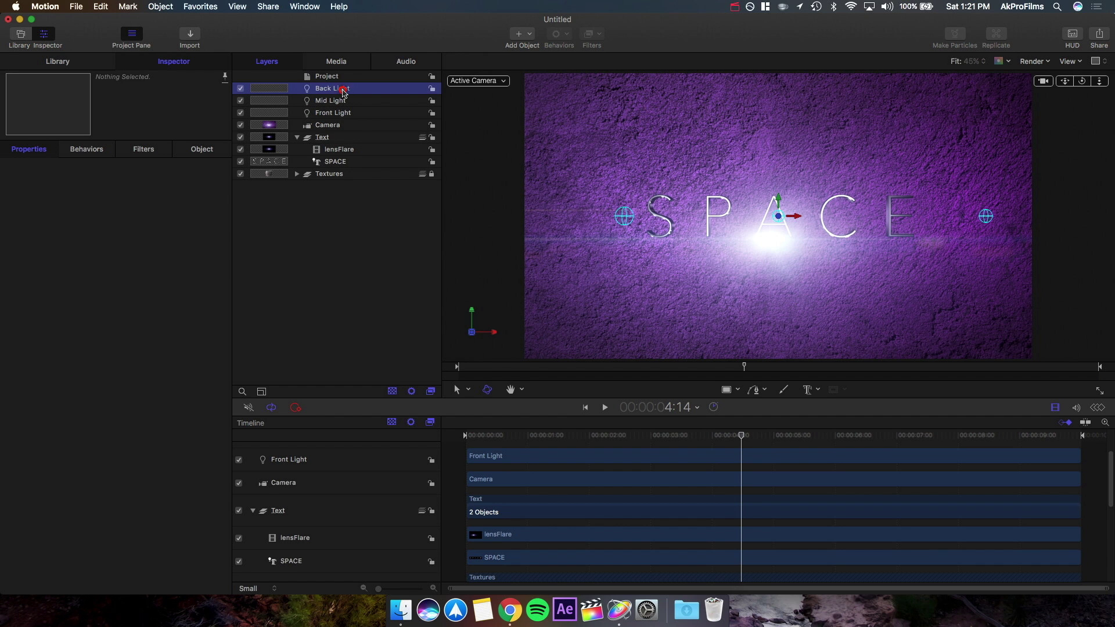
Step: Expand the Textures and Front groups, and unlock the Textures group and the Front image inside it
{"action": "left_click", "coordinate": [297, 174]}
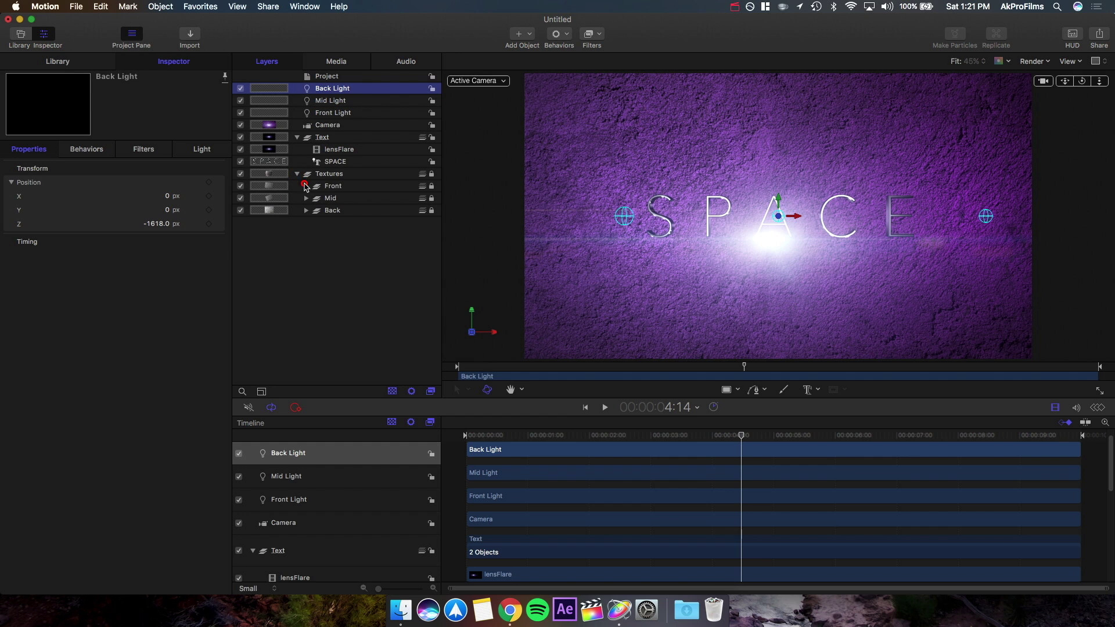
{"action": "left_click", "coordinate": [305, 186]}
{"action": "left_click", "coordinate": [327, 198]}
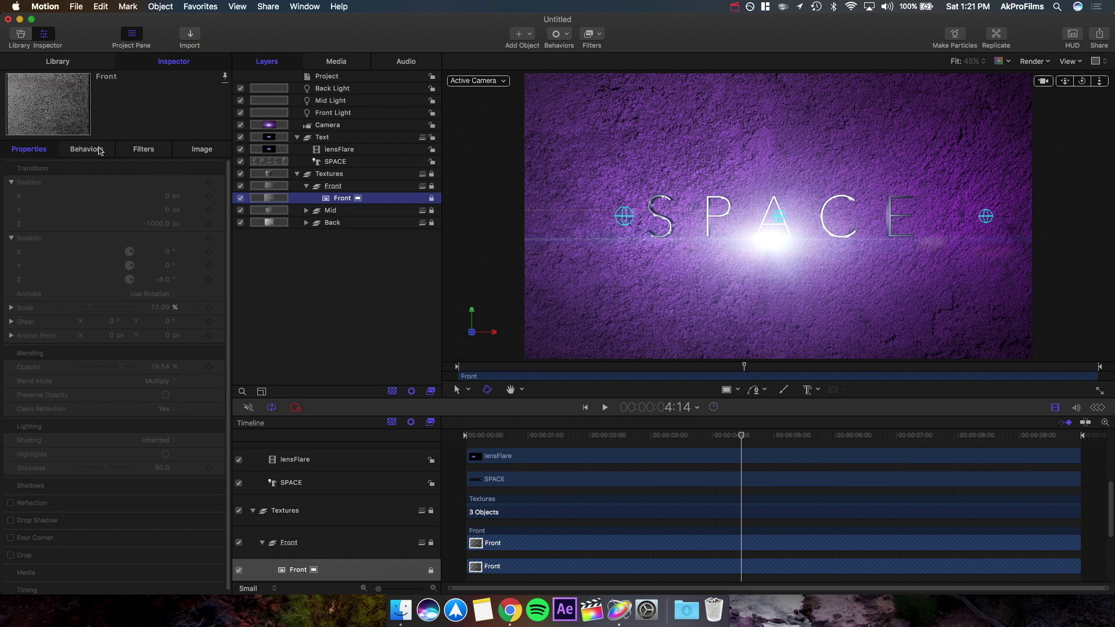
{"action": "left_click", "coordinate": [431, 199]}
{"action": "left_click", "coordinate": [430, 174]}
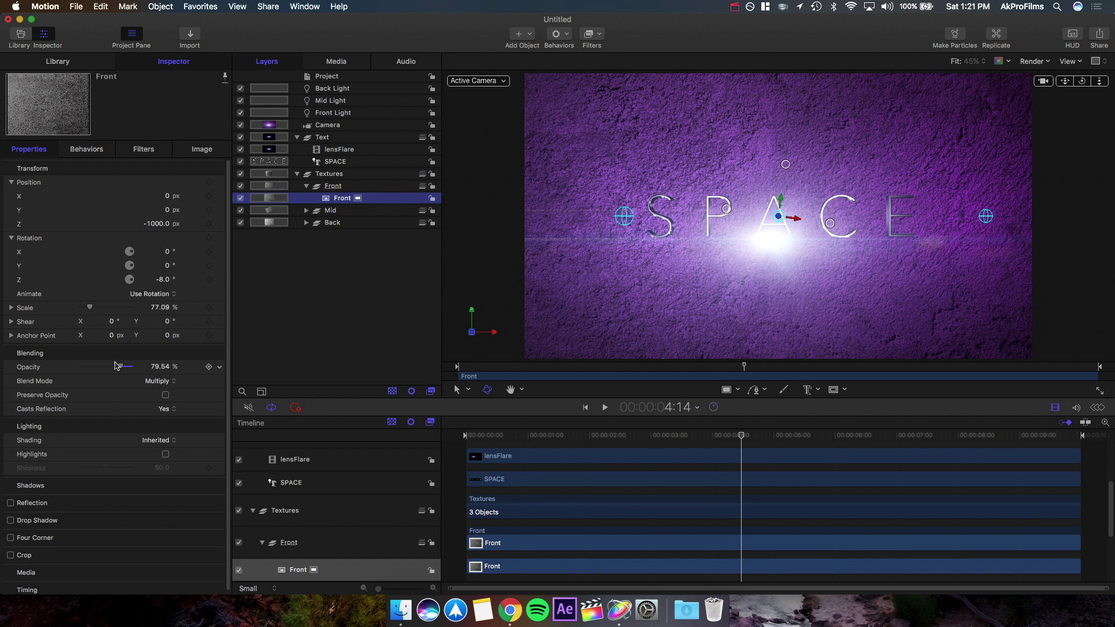
Step: Try 100% opacity on the Front texture image, and settle on about 80.68%
{"action": "left_click_drag", "start_coordinate": [121, 368], "coordinate": [135, 377]}
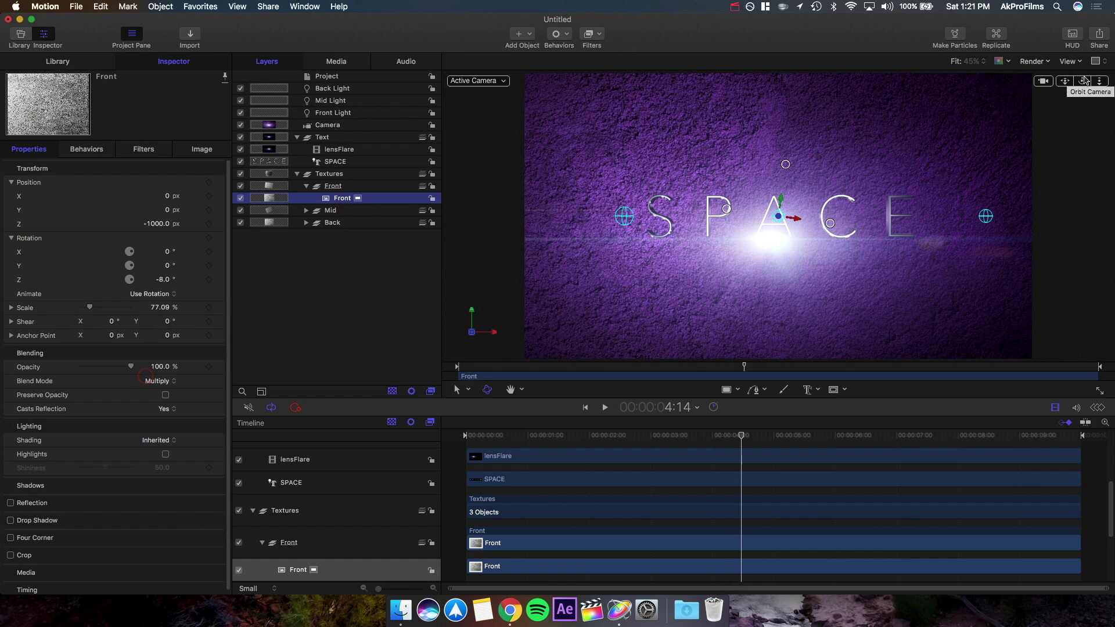
{"action": "left_click_drag", "start_coordinate": [1083, 81], "coordinate": [1088, 78]}
{"action": "key", "text": "super+z"}
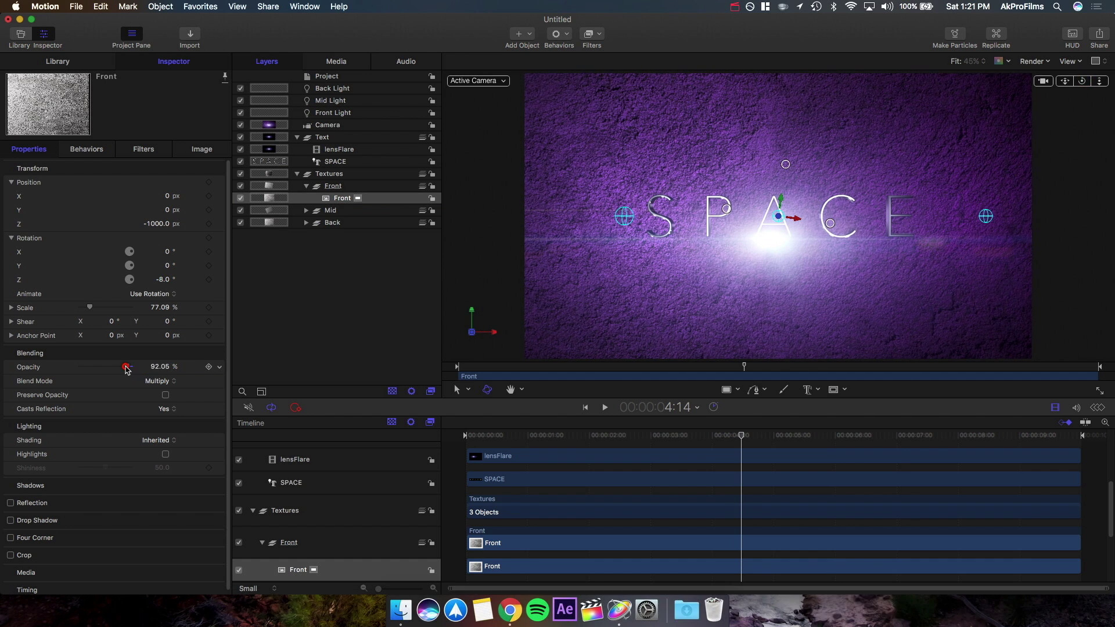
{"action": "left_click_drag", "start_coordinate": [130, 367], "coordinate": [120, 368]}
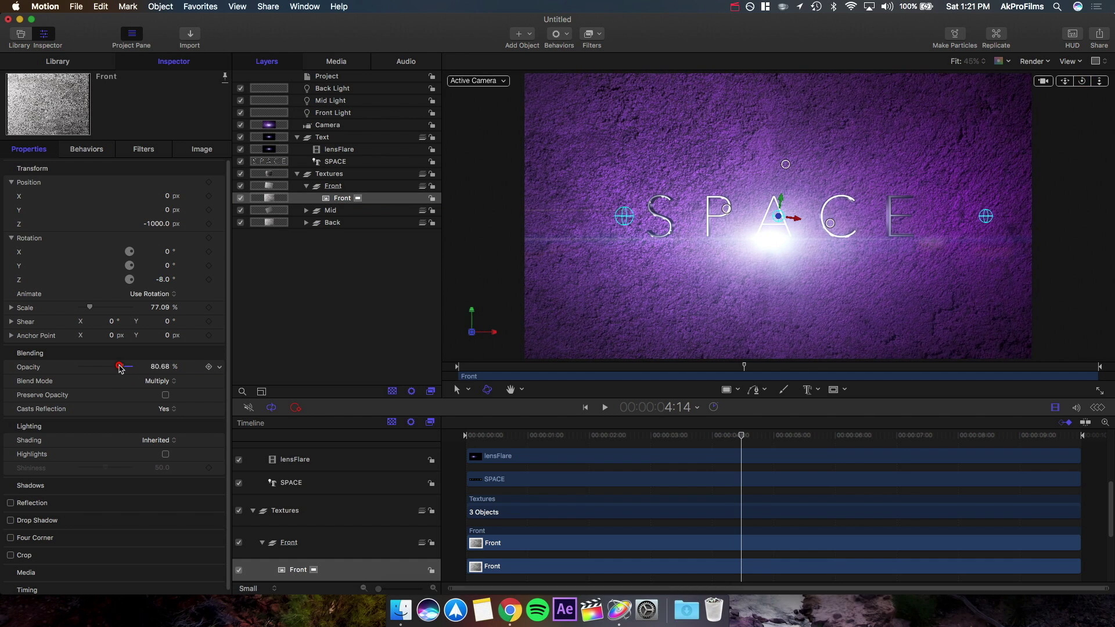
Step: Lower the Front Light's intensity, and reduce the Back Light's intensity to 313.64%
{"action": "left_click", "coordinate": [350, 87]}
{"action": "left_click", "coordinate": [344, 114]}
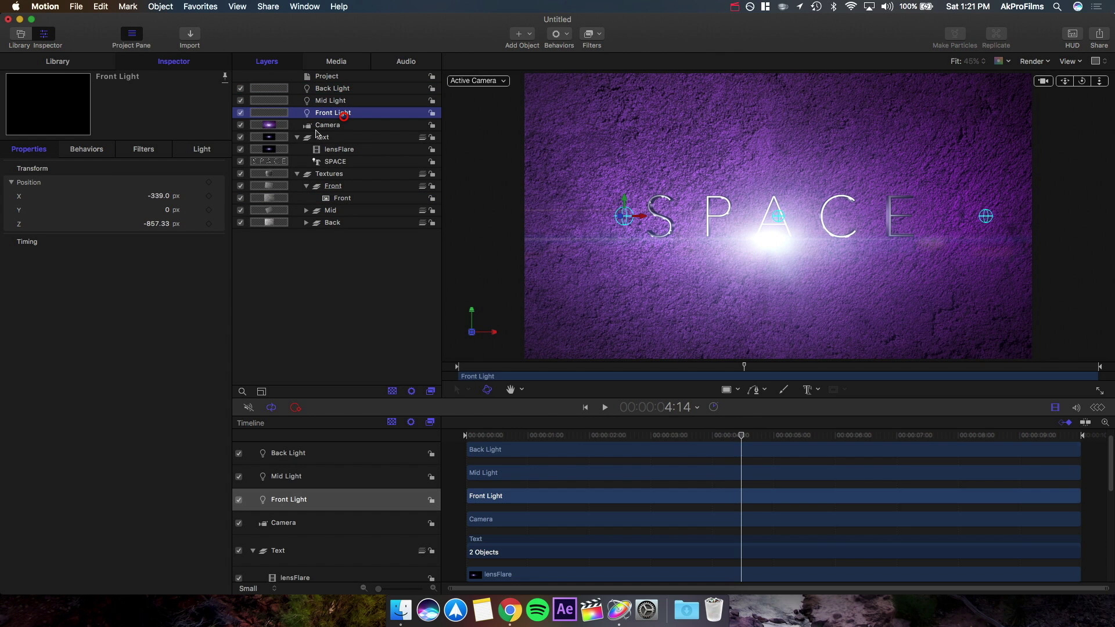
{"action": "left_click", "coordinate": [194, 150]}
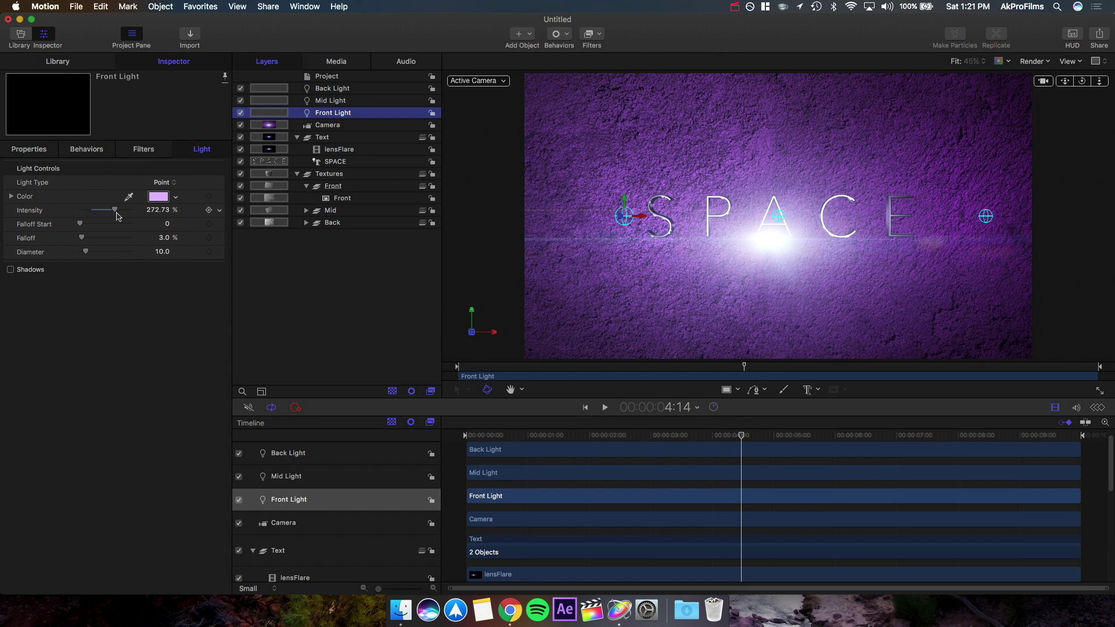
{"action": "left_click_drag", "start_coordinate": [119, 213], "coordinate": [106, 212]}
{"action": "left_click", "coordinate": [331, 88]}
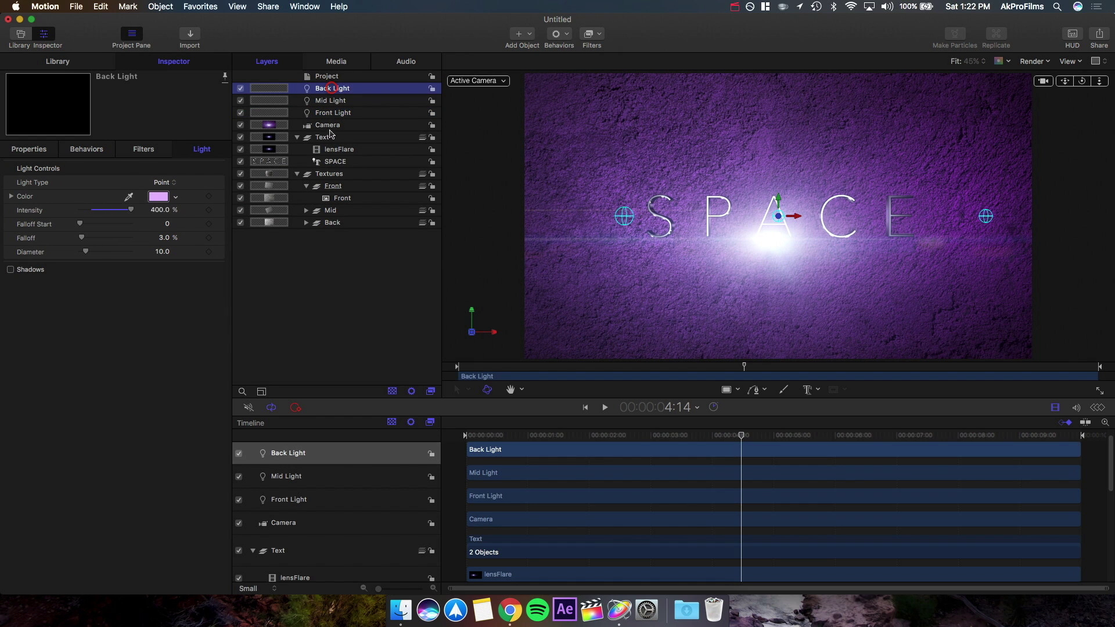
{"action": "mouse_move", "coordinate": [131, 210]}
{"action": "left_mouse_down"}
{"action": "mouse_move", "coordinate": [74, 210]}
{"action": "mouse_move", "coordinate": [117, 221]}
{"action": "left_mouse_up"}
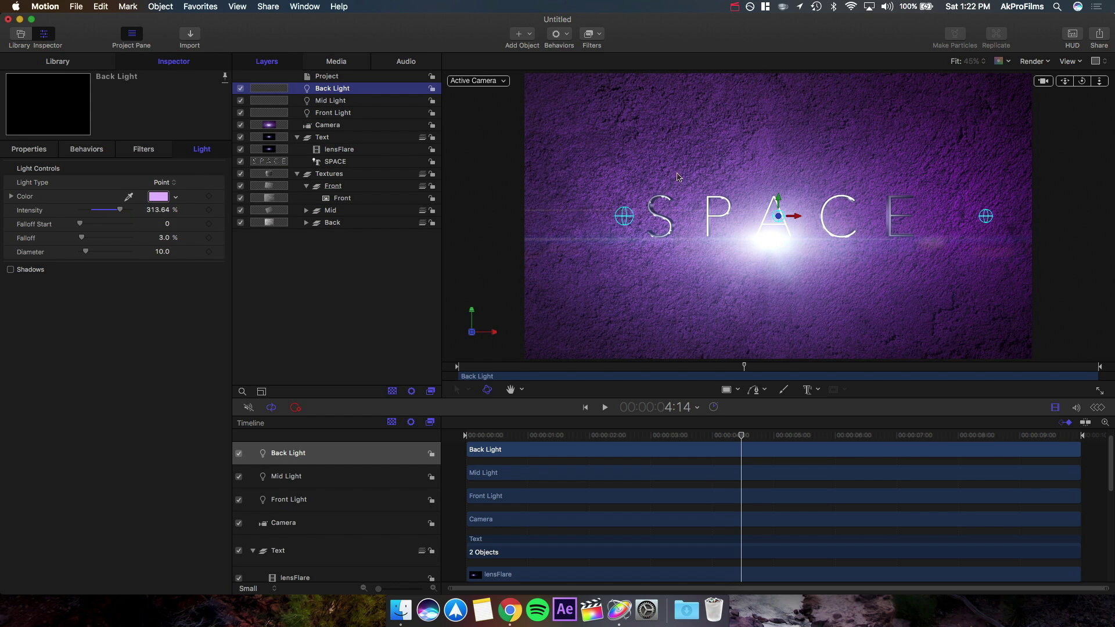
Step: Change the Back Light to a Spot light with a 58° cone angle and a 12° soft edge
{"action": "left_click", "coordinate": [162, 183]}
{"action": "left_click", "coordinate": [168, 195]}
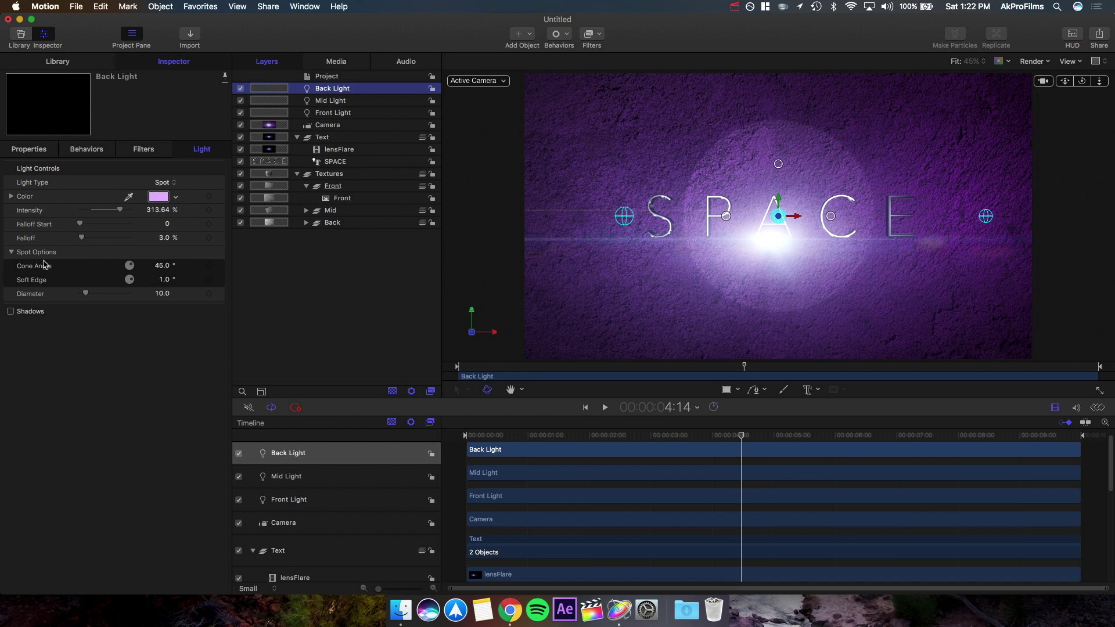
{"action": "left_click_drag", "start_coordinate": [160, 267], "coordinate": [164, 281]}
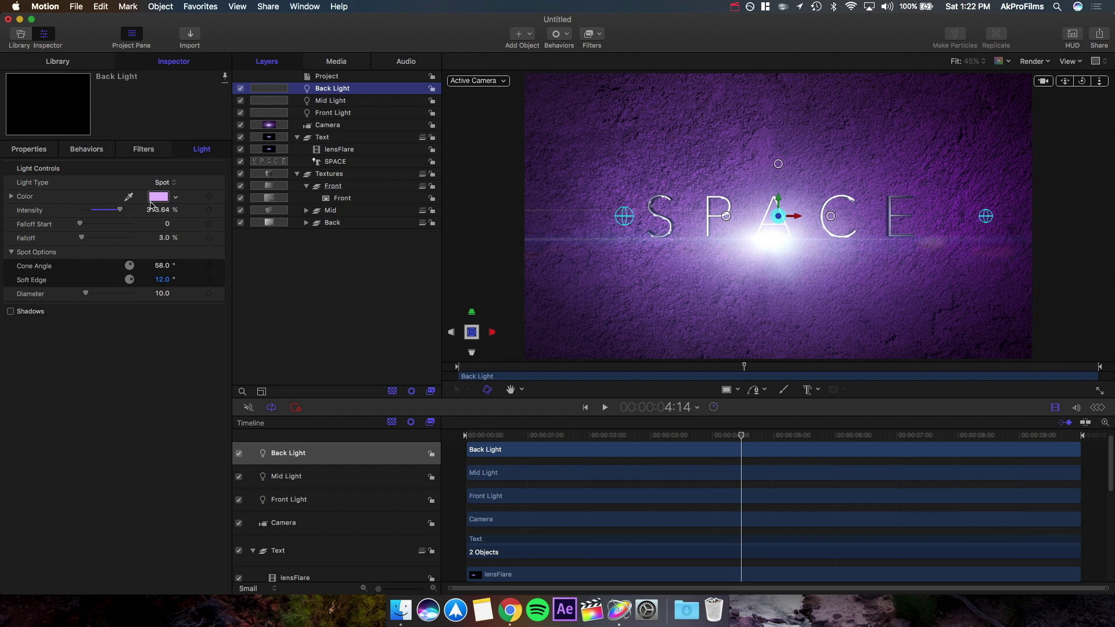
Step: Lower the Back Light's intensity further, and set the Mid Light's intensity to 318.18%
{"action": "left_click_drag", "start_coordinate": [125, 215], "coordinate": [155, 210]}
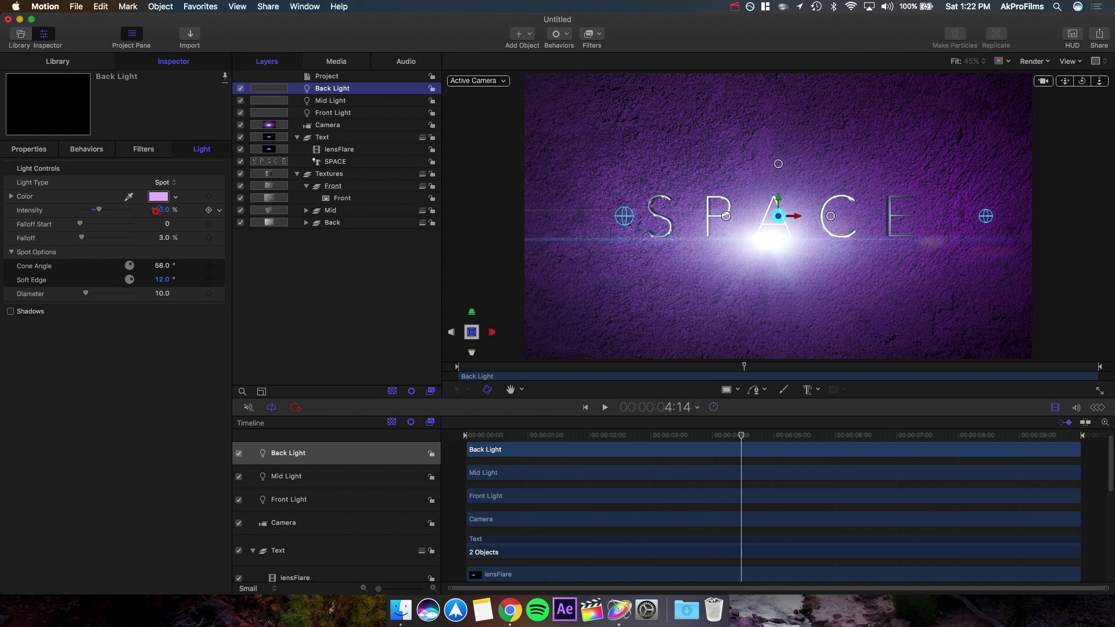
{"action": "left_click", "coordinate": [323, 102]}
{"action": "mouse_move", "coordinate": [129, 210]}
{"action": "left_mouse_down"}
{"action": "mouse_move", "coordinate": [110, 212]}
{"action": "mouse_move", "coordinate": [121, 212]}
{"action": "left_mouse_up"}
Step: Try orbiting the camera around the SPACE text, and undo the camera move
{"action": "left_click", "coordinate": [1082, 83]}
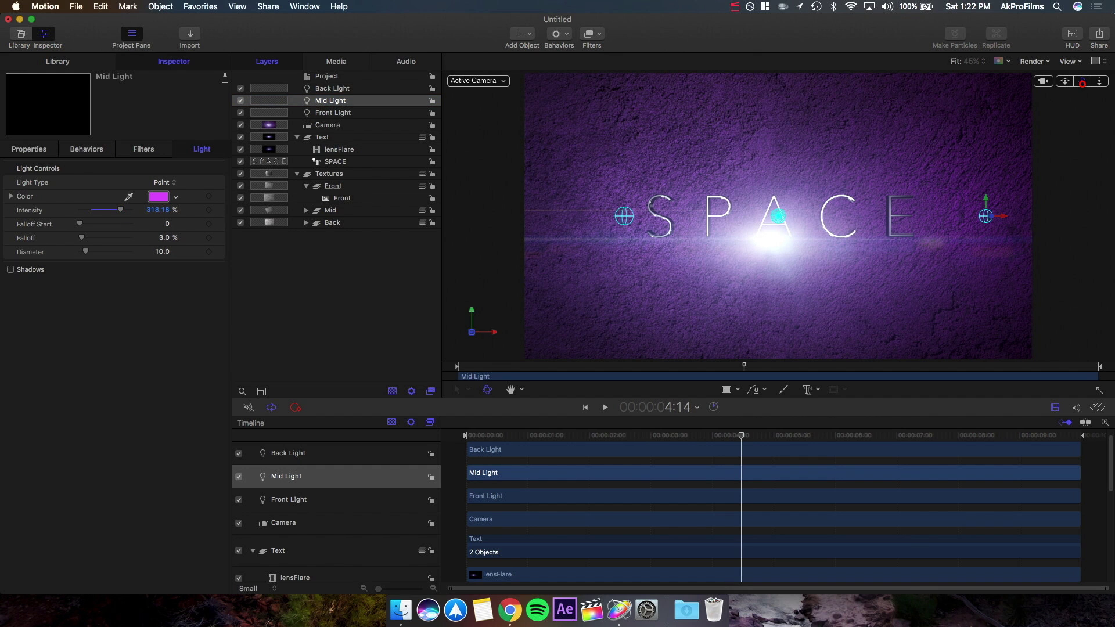
{"action": "left_click_drag", "start_coordinate": [1082, 83], "coordinate": [1058, 79]}
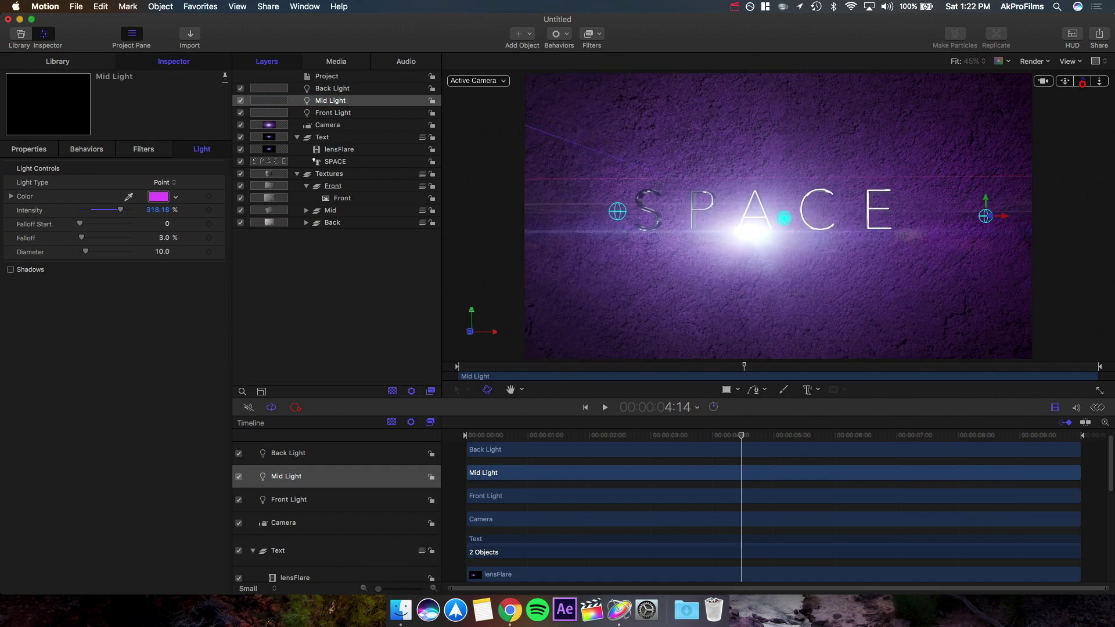
{"action": "key", "text": "super+z"}
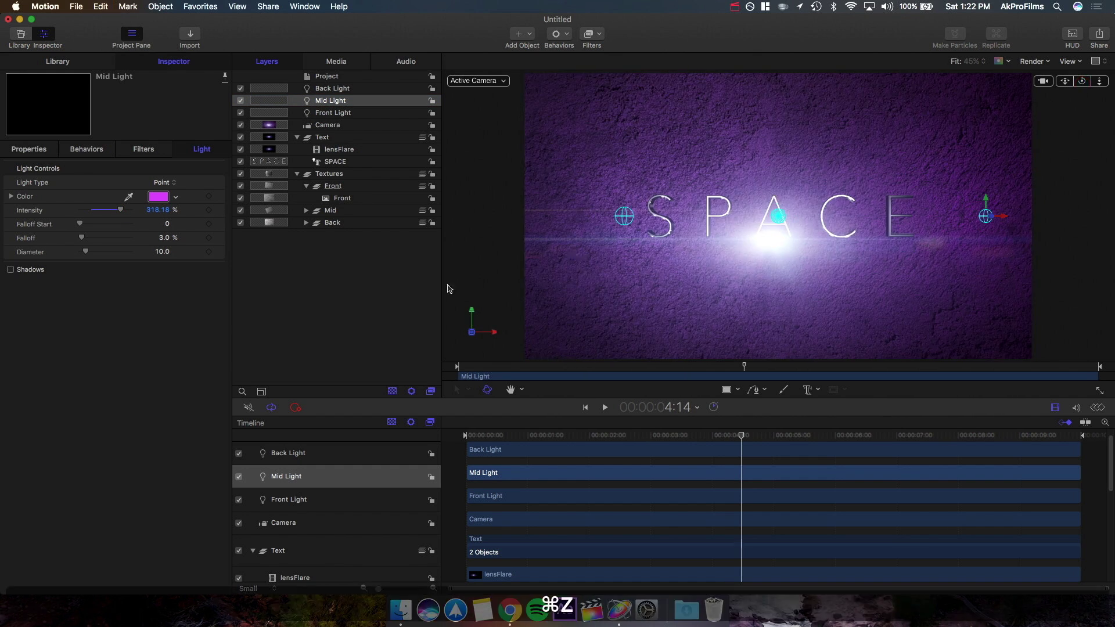
Step: Lock the Textures group, collapse it, and clear the selection
{"action": "left_click", "coordinate": [347, 282]}
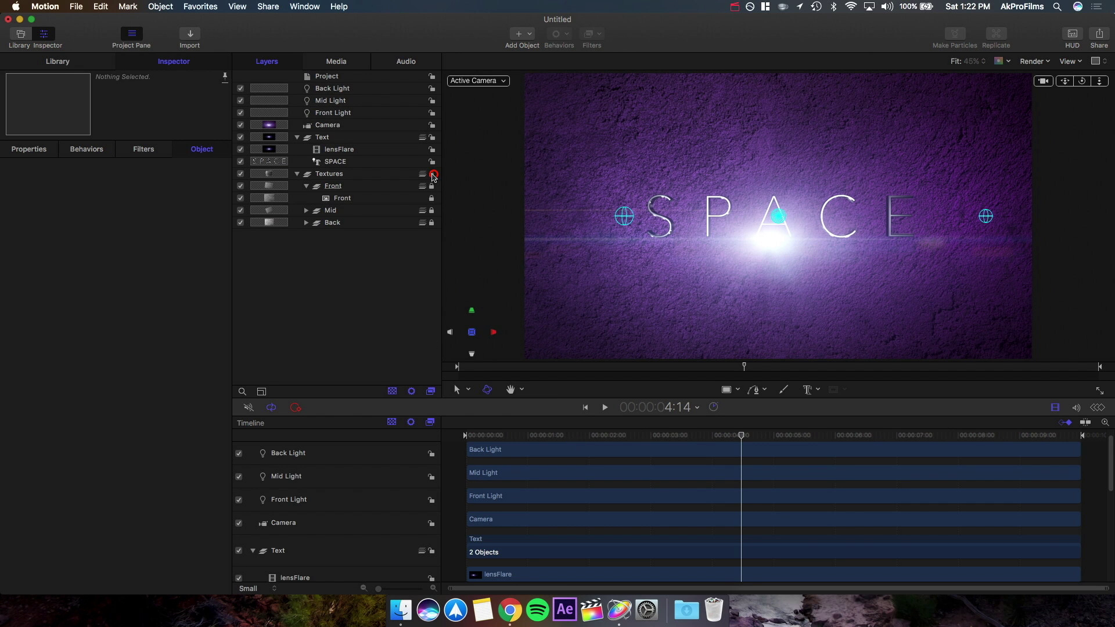
{"action": "left_click", "coordinate": [294, 174]}
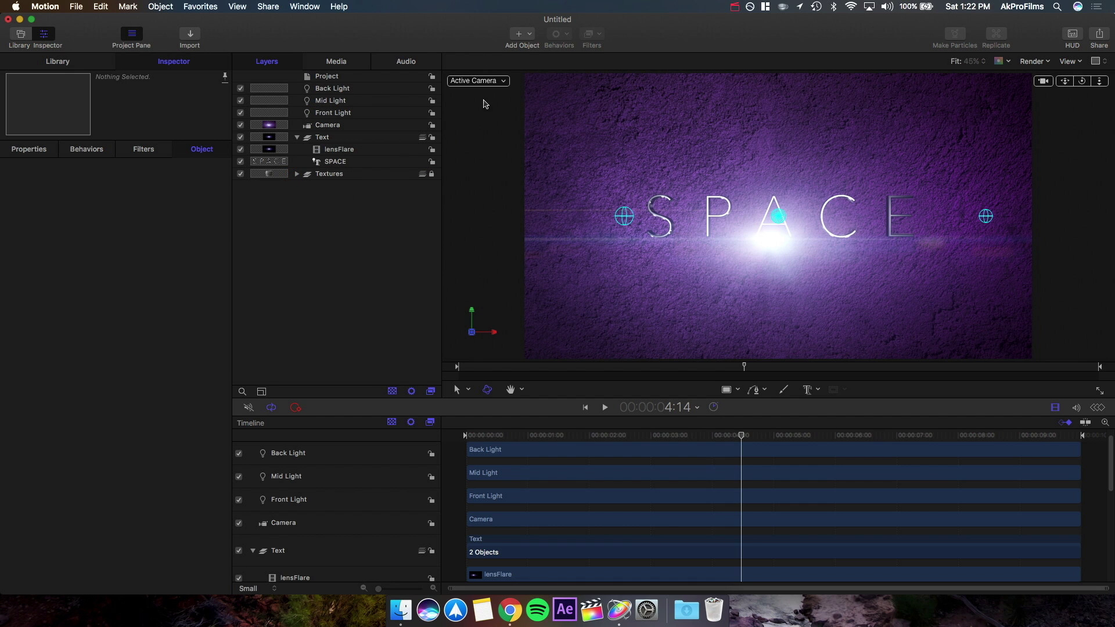
{"action": "left_click", "coordinate": [339, 302]}
{"action": "scroll", "coordinate": [510, 470], "scroll_direction": "up", "scroll_amount": 1}
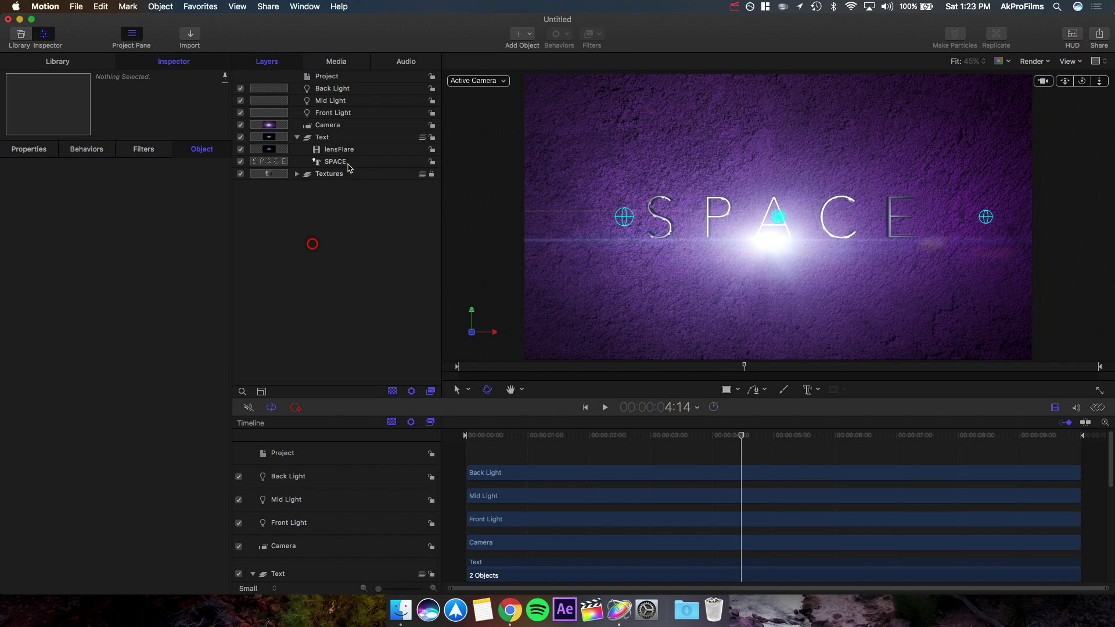
Step: Duplicate the lensFlare layer and move the copy to the frame's upper-right corner, at about X 385.45 and Y 245.96 px
{"action": "left_click", "coordinate": [334, 150]}
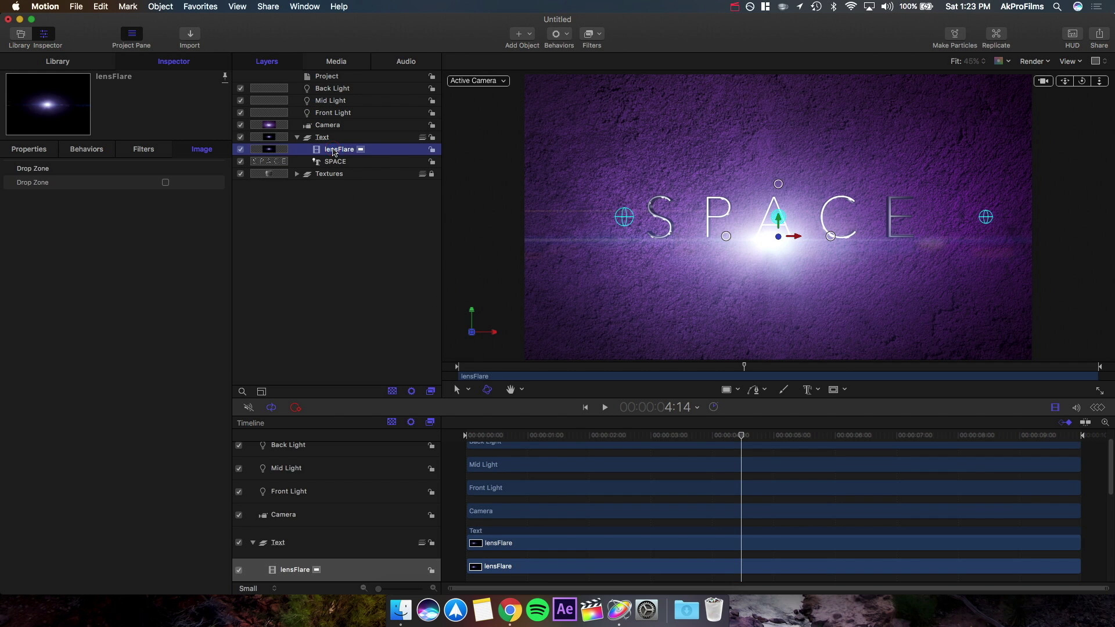
{"action": "key", "text": "super+d"}
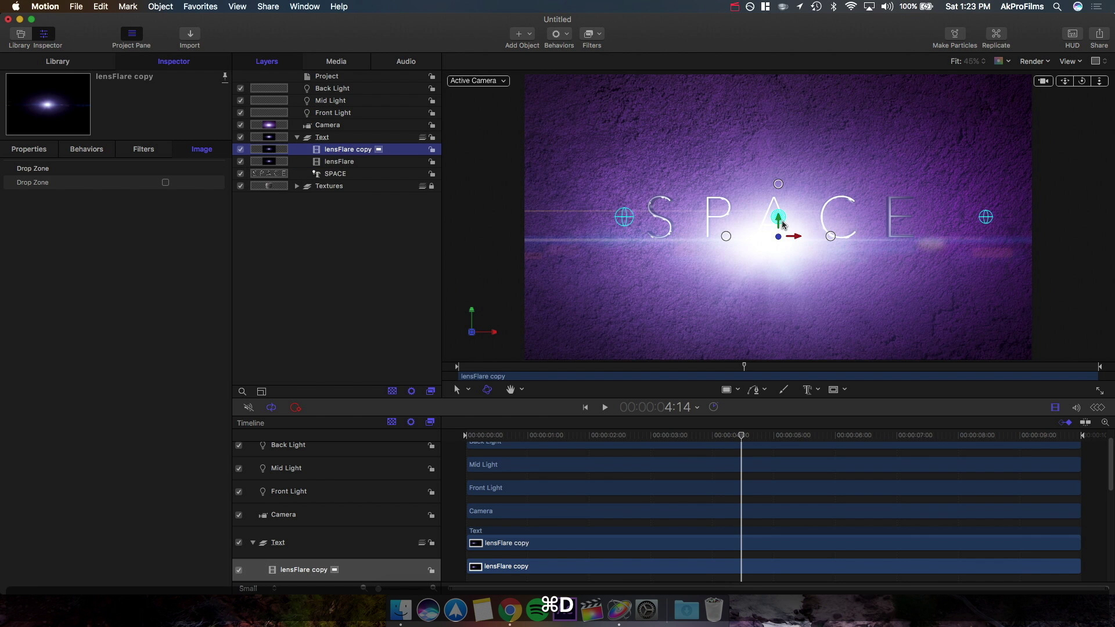
{"action": "left_click_drag", "start_coordinate": [778, 220], "coordinate": [1008, 98]}
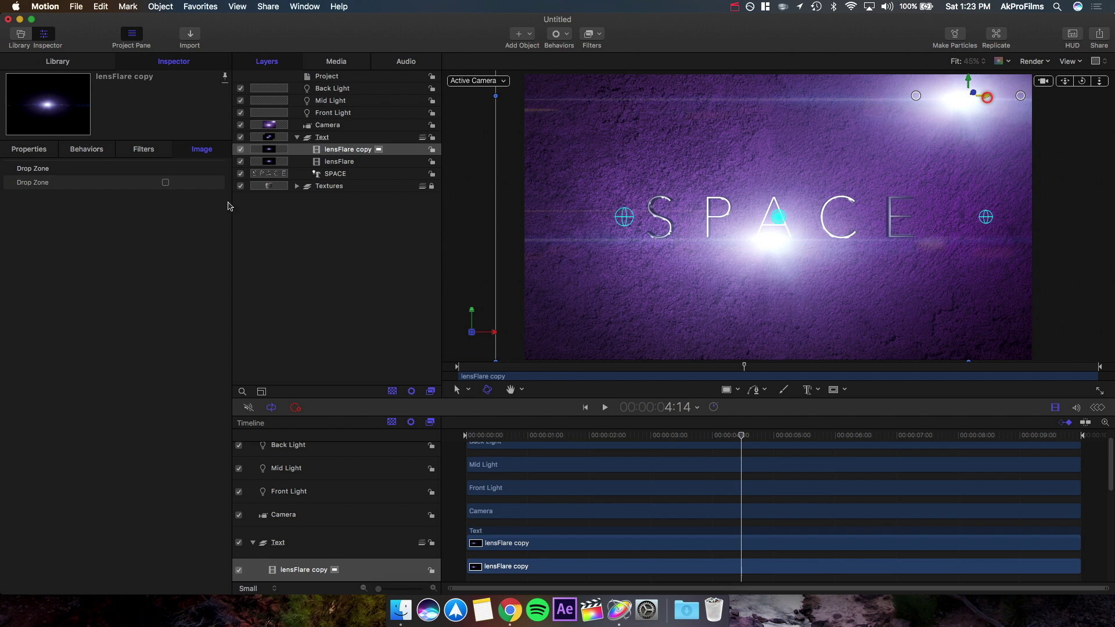
Step: Scale the lens flare copy to 227% and move it further into the corner, to about X 418.45 and Y 310.79 px
{"action": "left_click", "coordinate": [22, 151]}
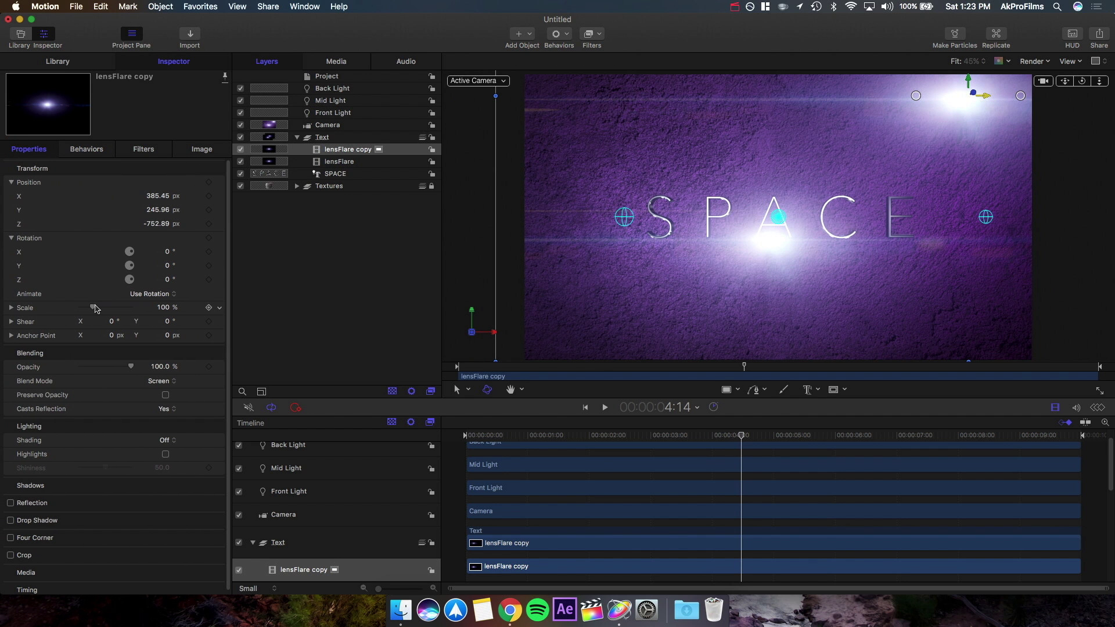
{"action": "left_click_drag", "start_coordinate": [94, 308], "coordinate": [109, 312]}
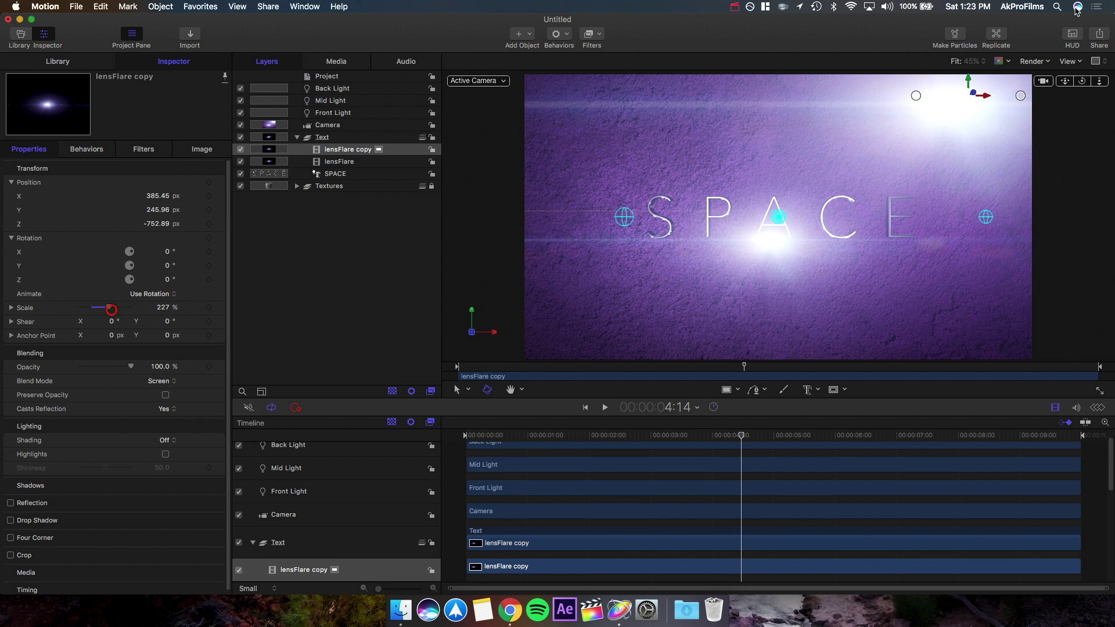
{"action": "left_click_drag", "start_coordinate": [987, 99], "coordinate": [987, 50]}
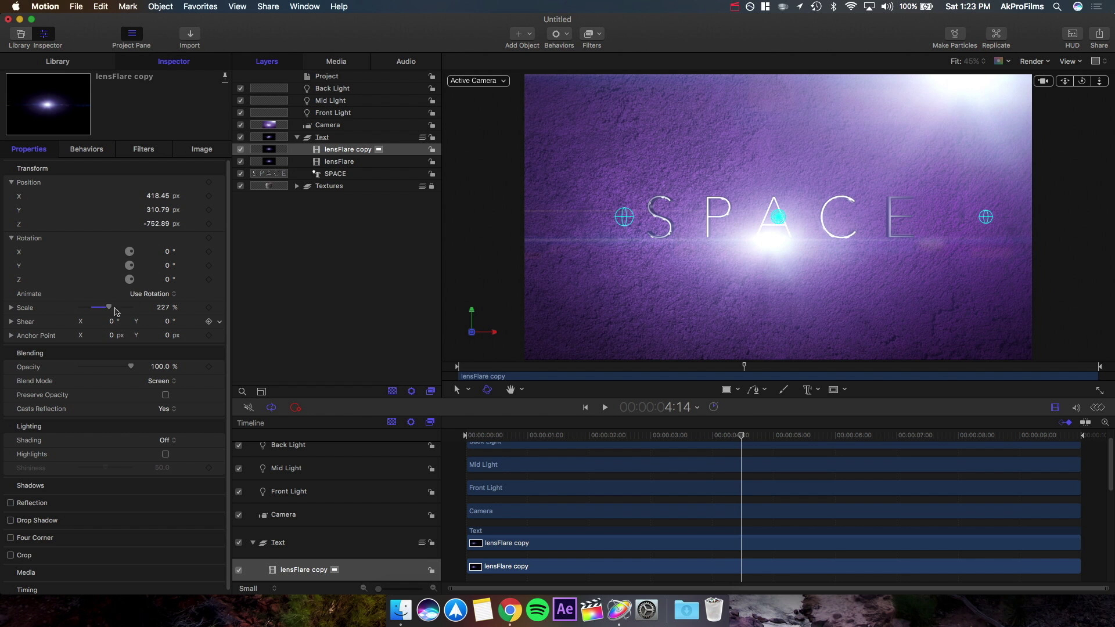
Step: Reduce the lens flare copy's opacity to about 82.39% and its scale to 154%
{"action": "mouse_move", "coordinate": [122, 369]}
{"action": "left_mouse_down"}
{"action": "mouse_move", "coordinate": [104, 367]}
{"action": "mouse_move", "coordinate": [123, 369]}
{"action": "left_mouse_up"}
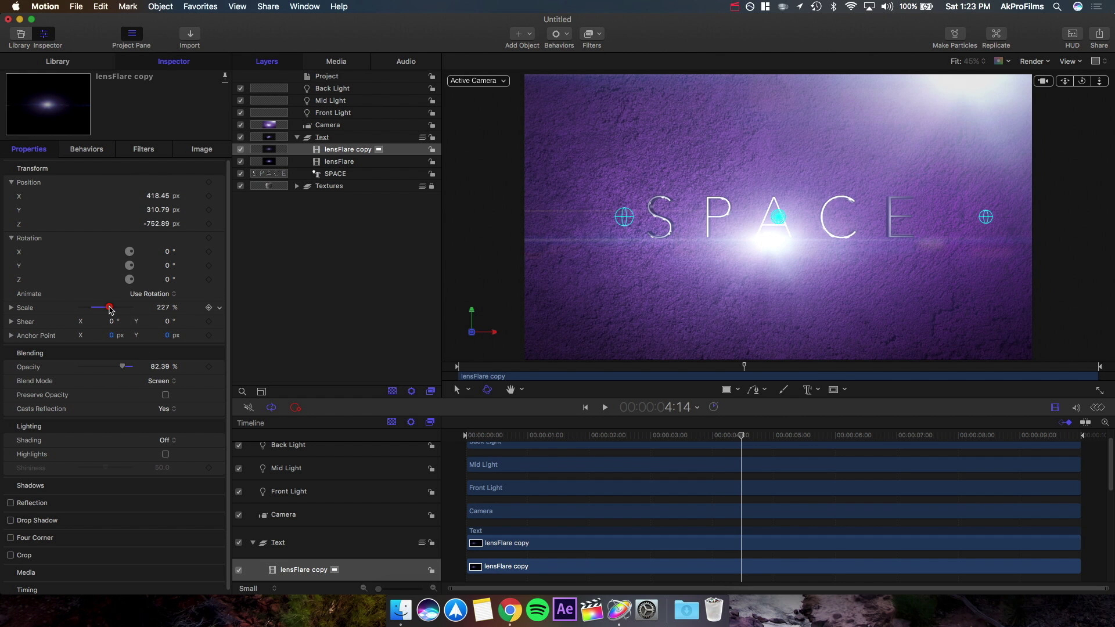
{"action": "left_click_drag", "start_coordinate": [111, 309], "coordinate": [100, 308]}
{"action": "left_click", "coordinate": [329, 261]}
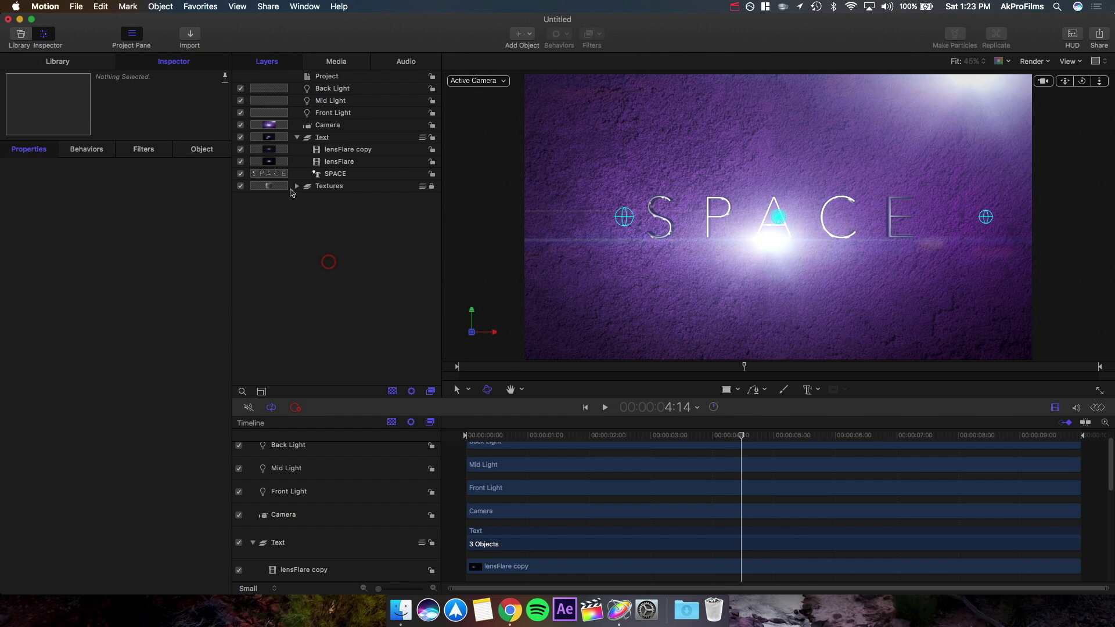
Step: Check the lens flares in the Perspective view, return to Active Camera, and scrub the timeline to 5:10
{"action": "left_click", "coordinate": [488, 81]}
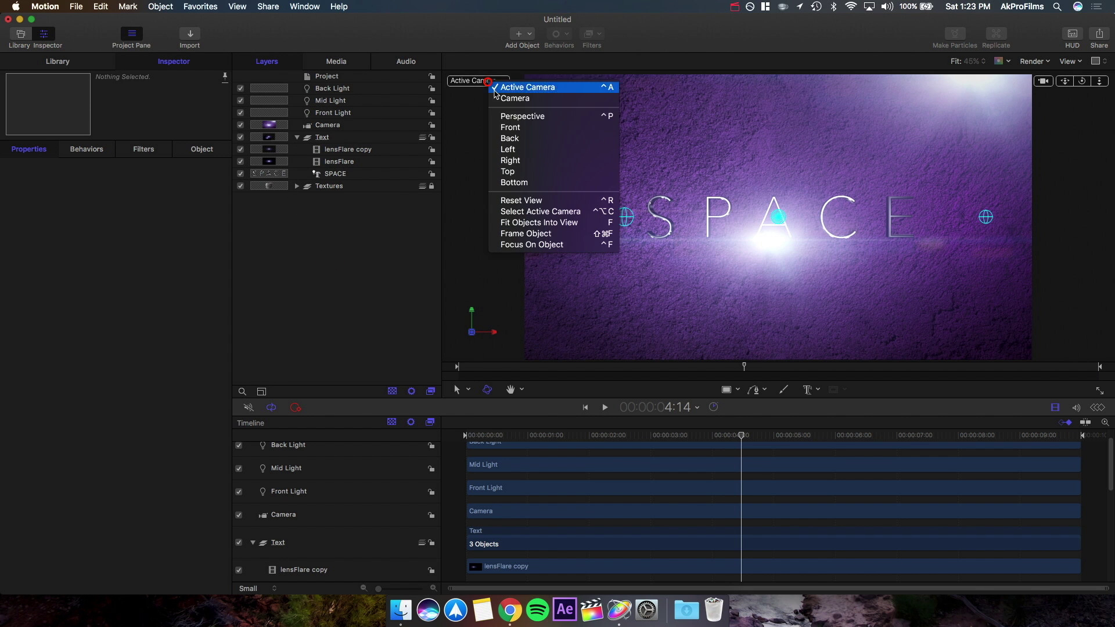
{"action": "left_click", "coordinate": [519, 114]}
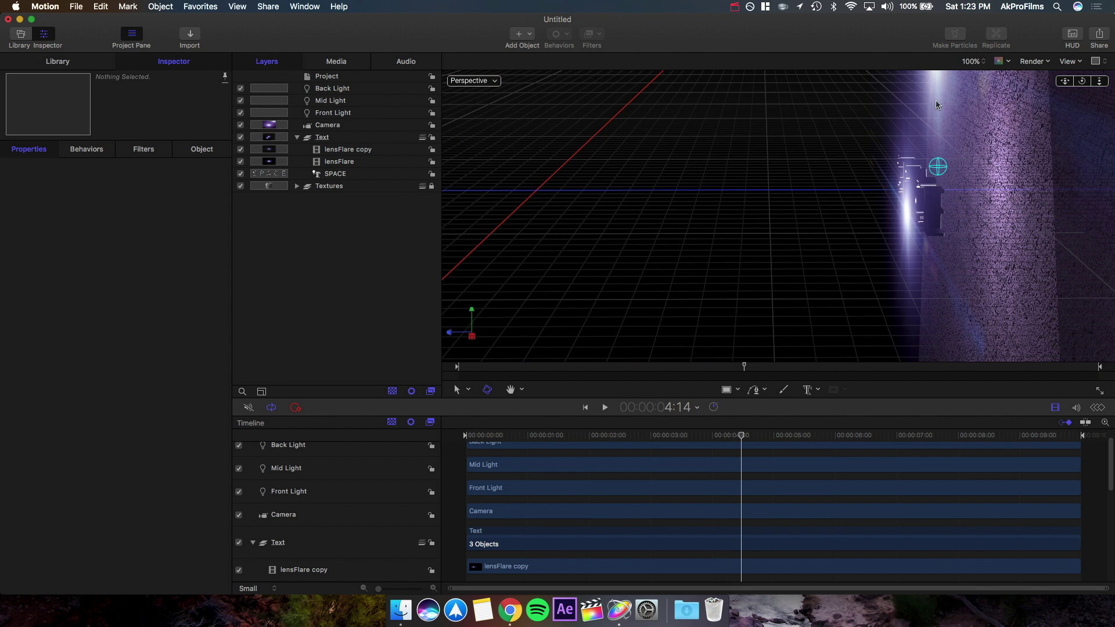
{"action": "left_click", "coordinate": [487, 83]}
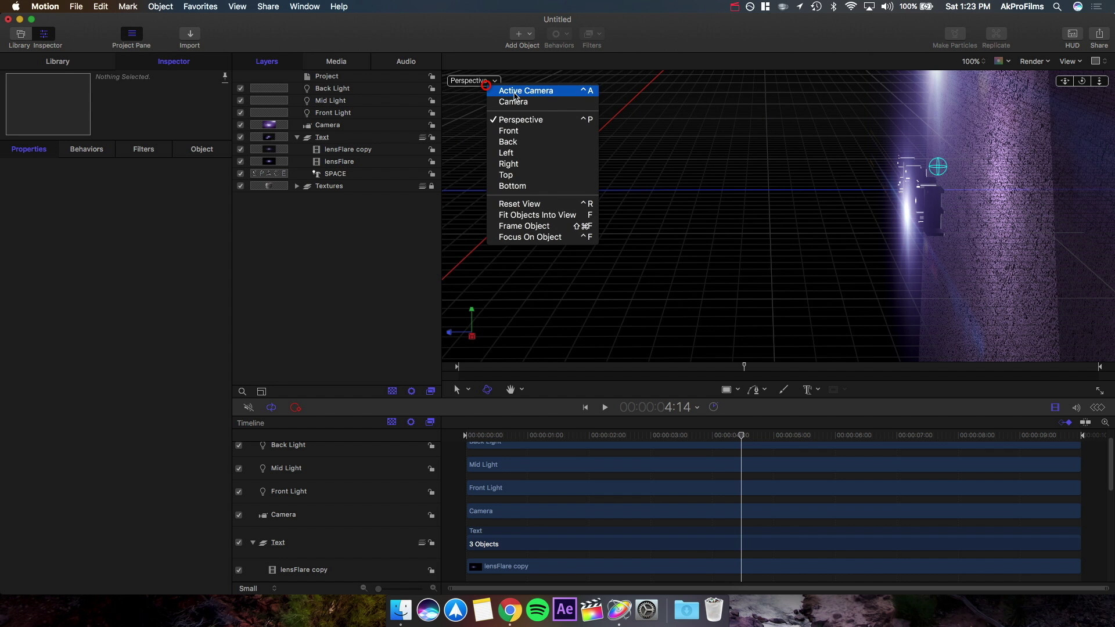
{"action": "left_click", "coordinate": [520, 85]}
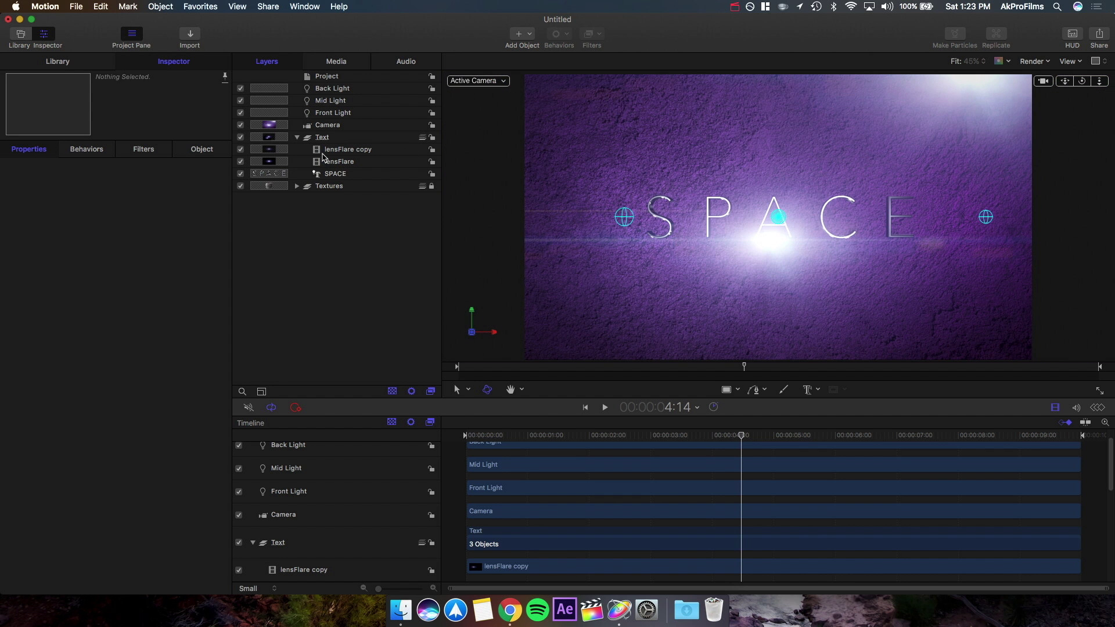
{"action": "left_click_drag", "start_coordinate": [569, 436], "coordinate": [796, 474]}
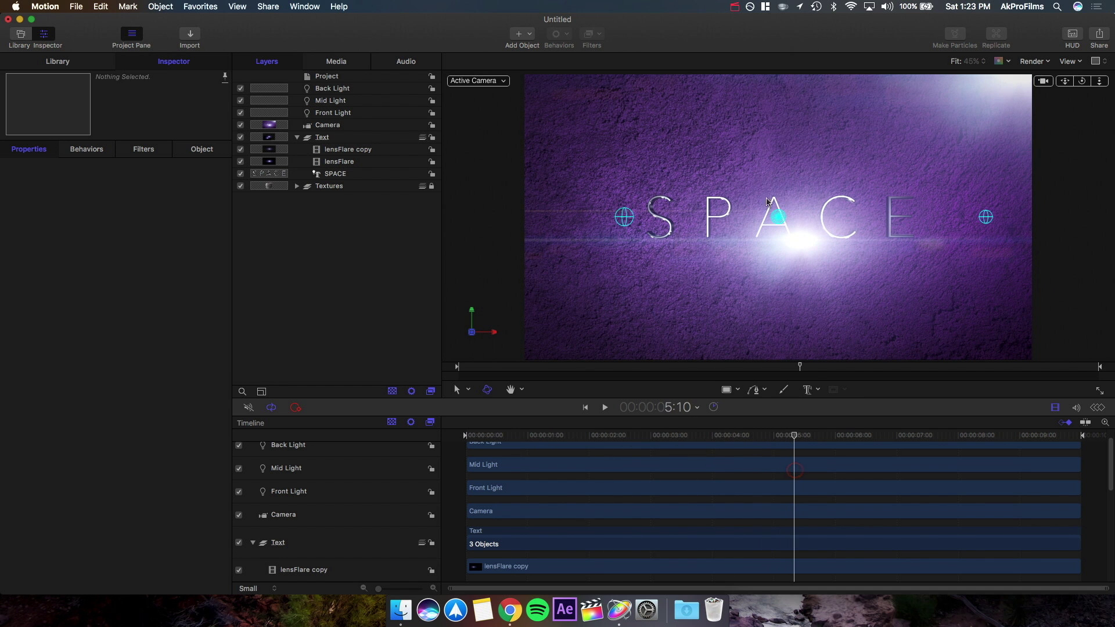
Step: Rename the lensFlare copy layer as "lensFlare Still"
{"action": "left_click", "coordinate": [331, 150]}
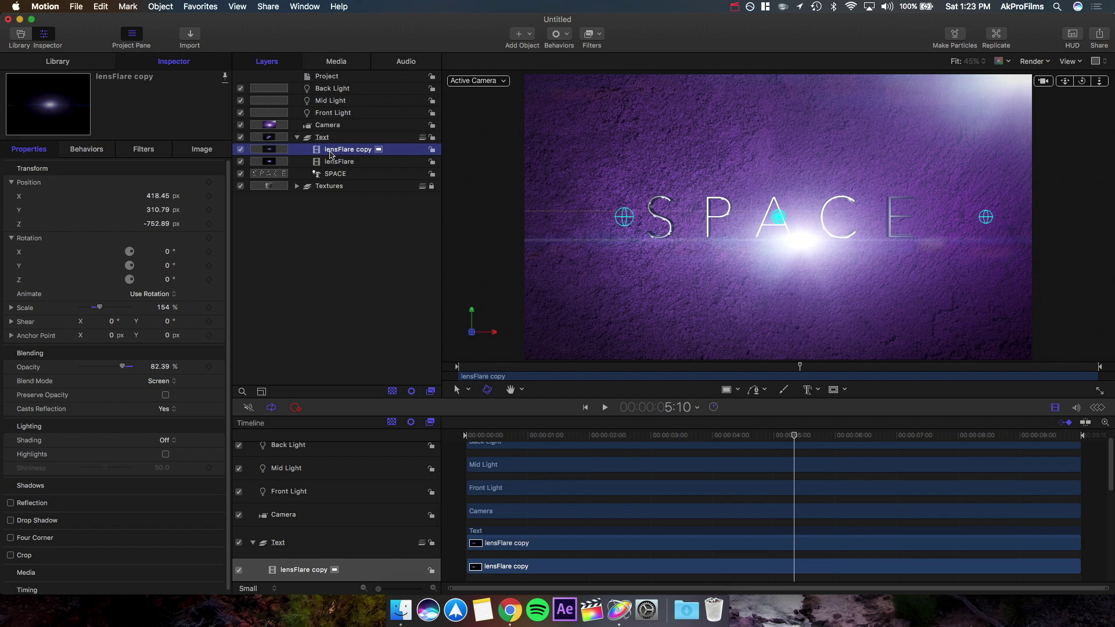
{"action": "double_click", "coordinate": [331, 151]}
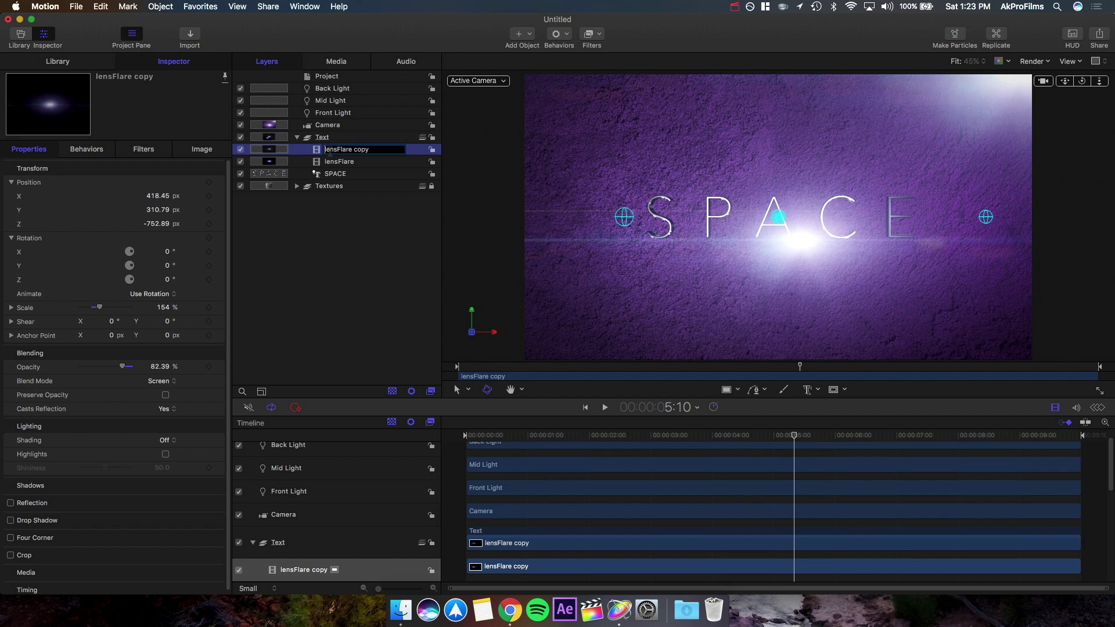
{"action": "key", "text": "super+a"}
{"action": "type", "text": "lensFlar"}
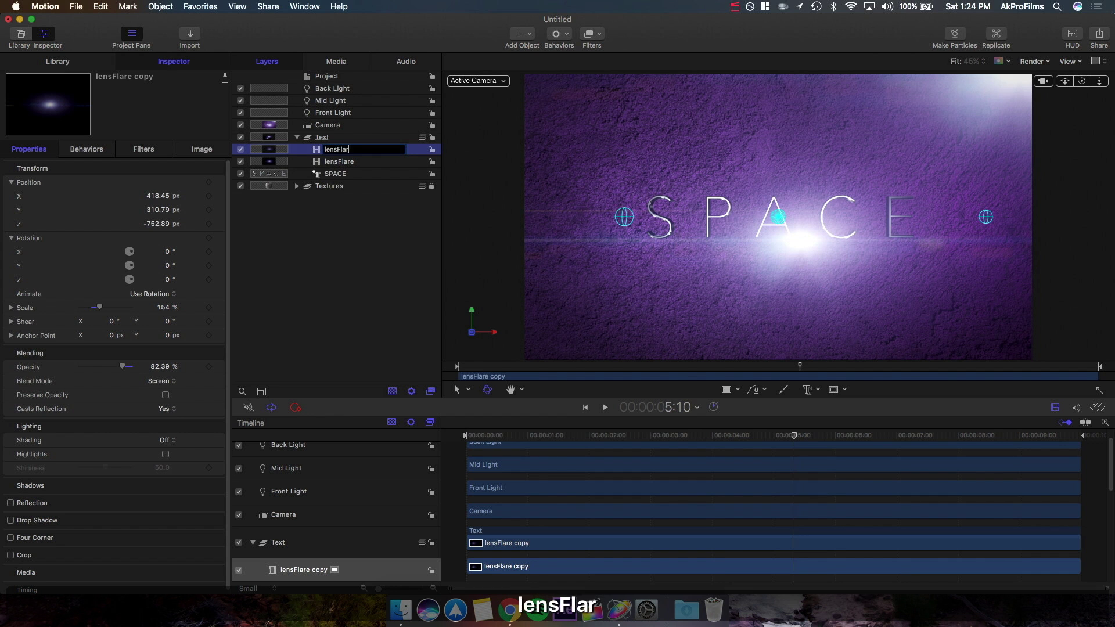
{"action": "type", "text": "e Still"}
{"action": "key", "text": "Return"}
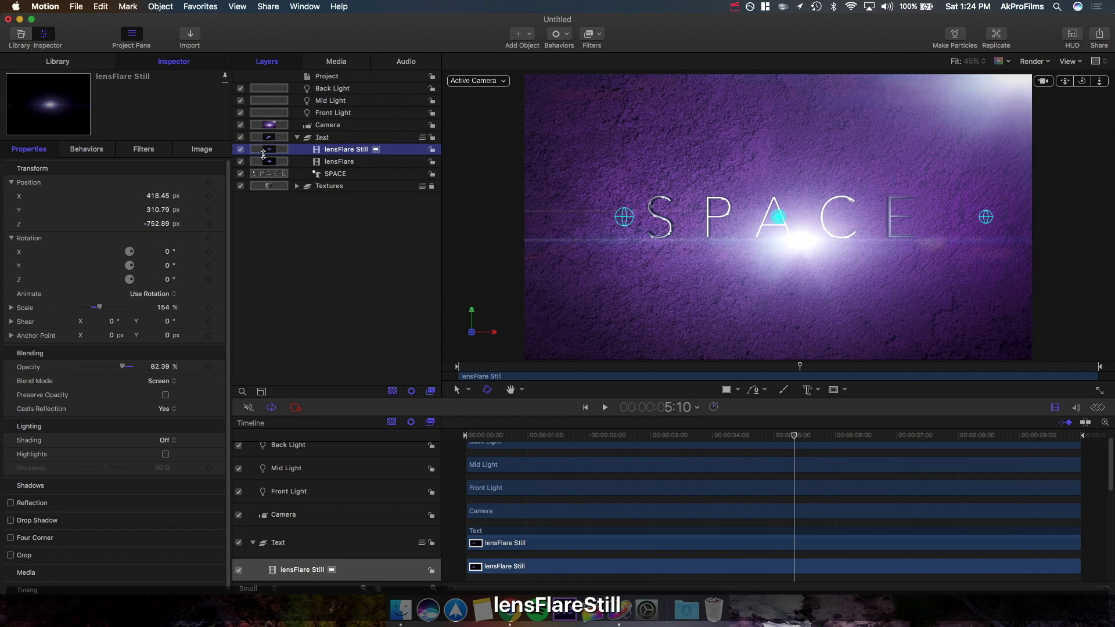
Step: Show only the lensFlare Still layer and set up the current frame's export as a PNG image, reviewing the render options
{"action": "left_click", "coordinate": [240, 150], "text": "alt"}
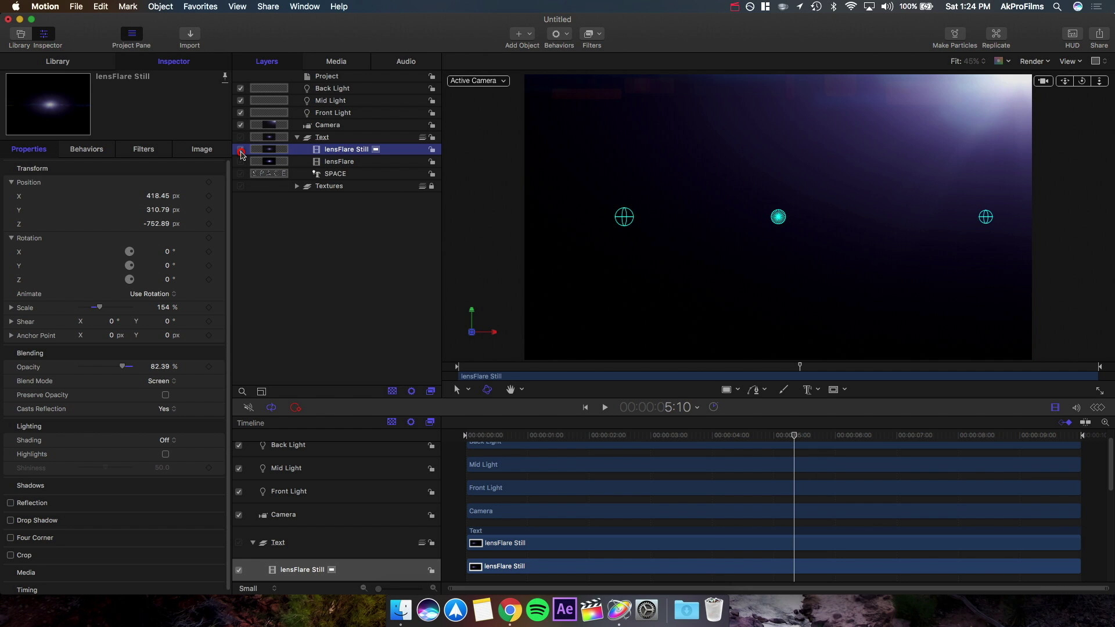
{"action": "left_click", "coordinate": [266, 5]}
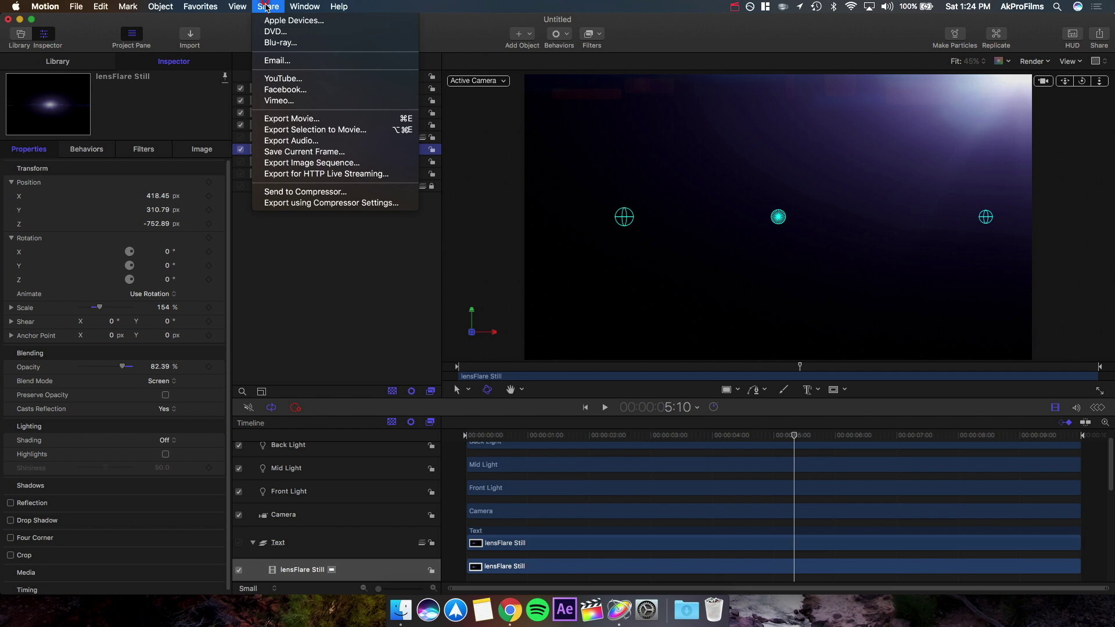
{"action": "left_click", "coordinate": [331, 151]}
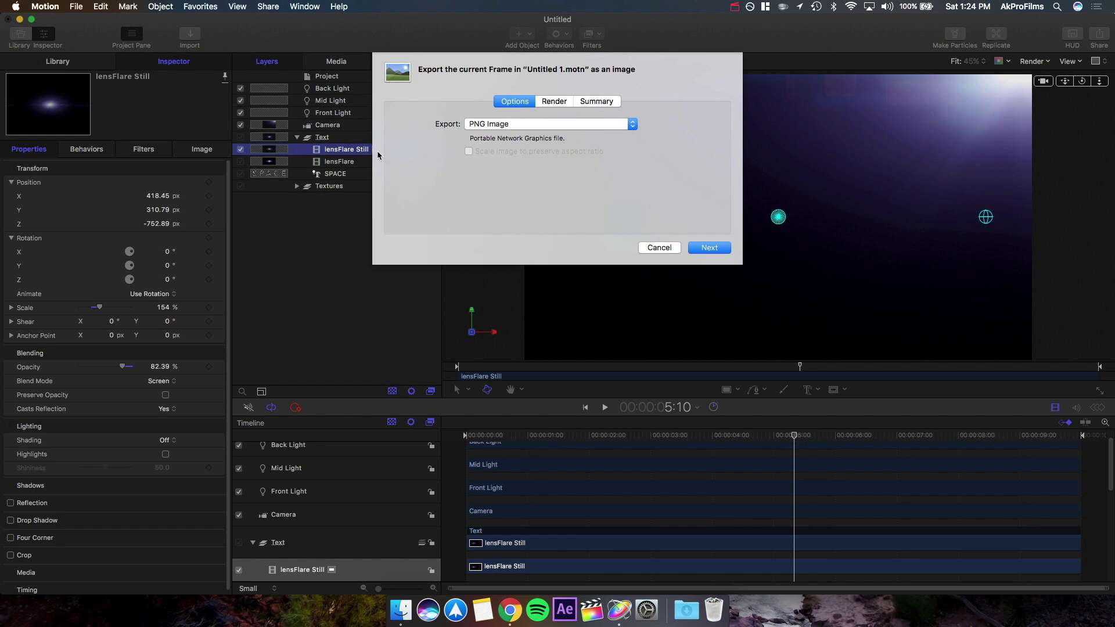
{"action": "left_click", "coordinate": [496, 124]}
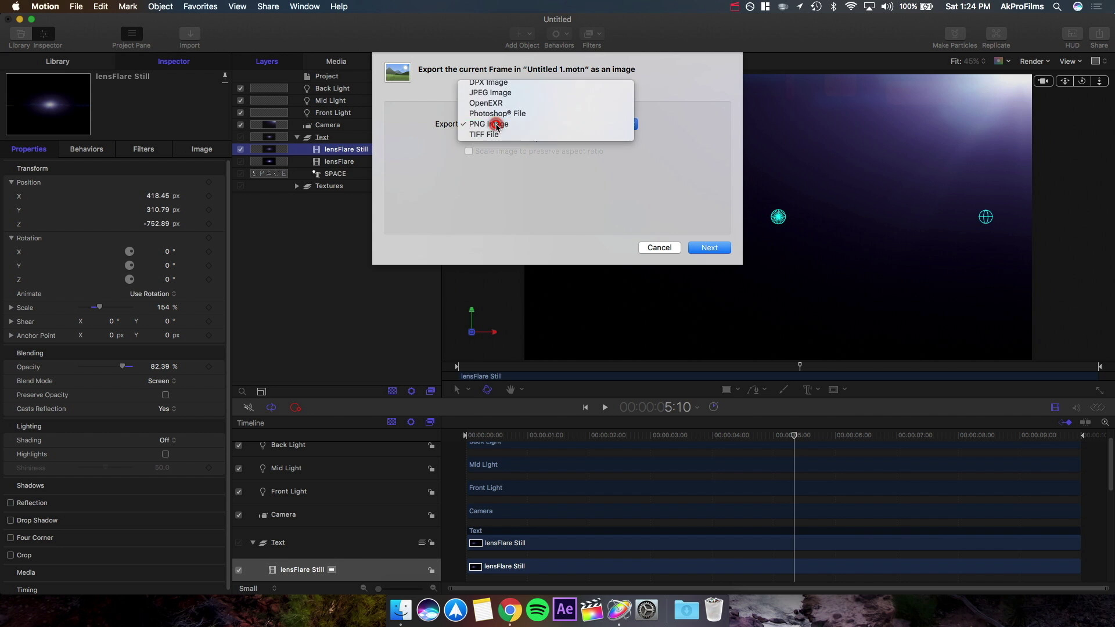
{"action": "left_click", "coordinate": [495, 124]}
{"action": "left_click", "coordinate": [548, 101]}
{"action": "left_click", "coordinate": [596, 101]}
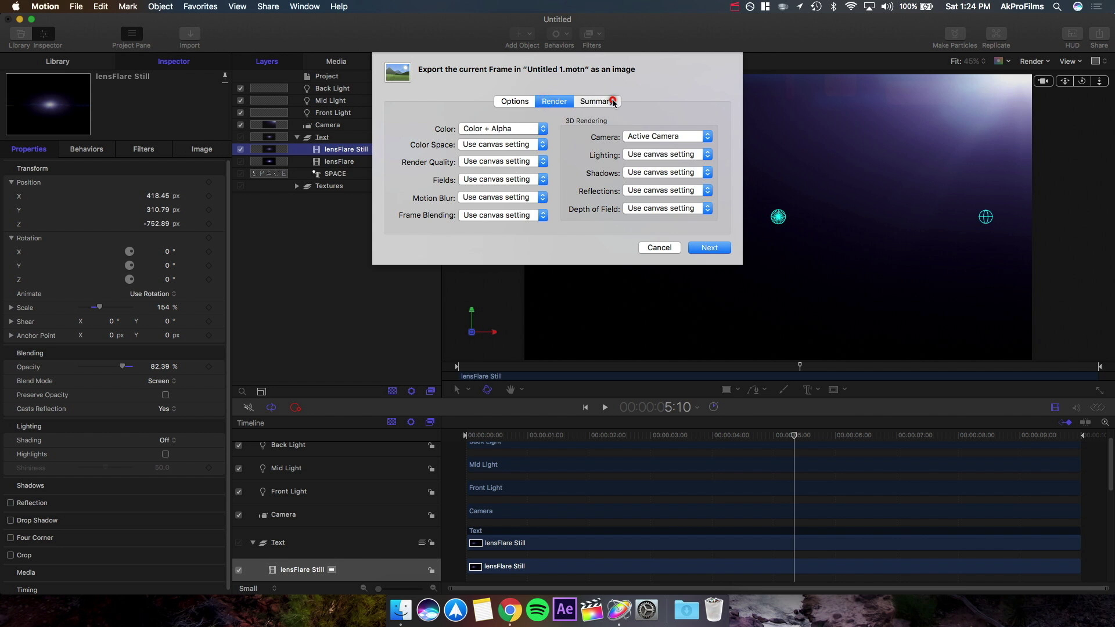
{"action": "left_click", "coordinate": [514, 101]}
Step: Save the exported frame to the Desktop under the name stillFlare
{"action": "left_click", "coordinate": [697, 248]}
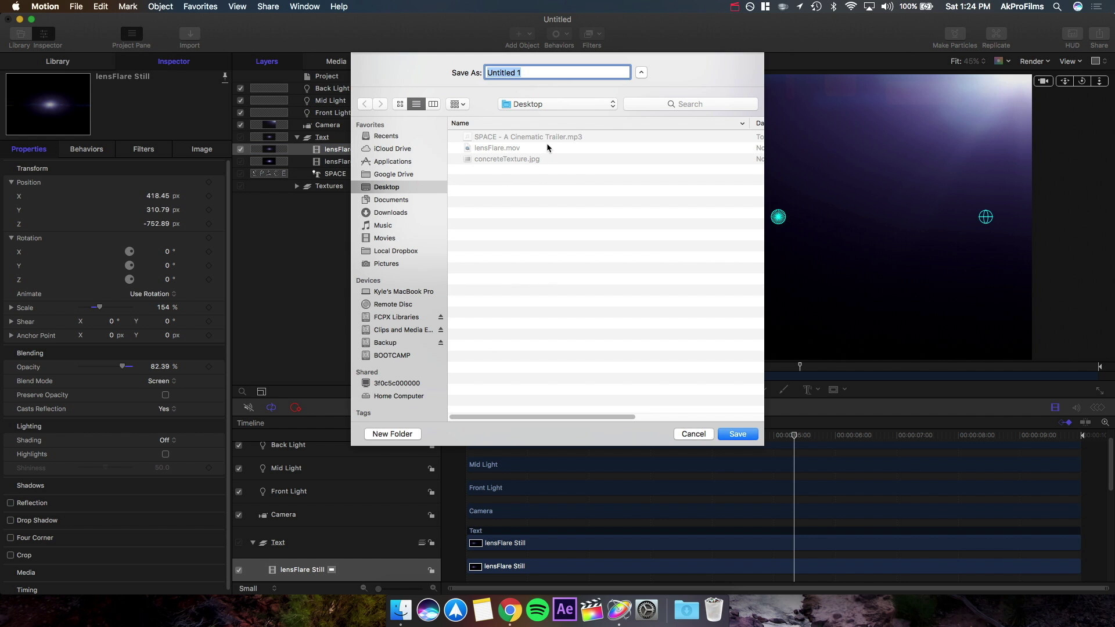
{"action": "type", "text": "still"}
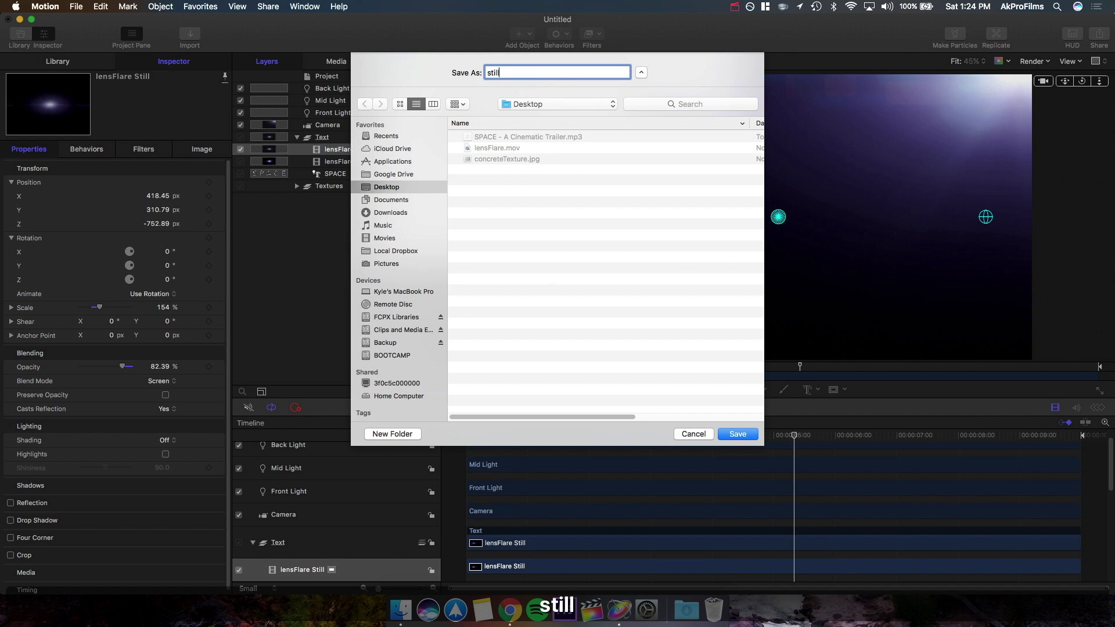
{"action": "type", "text": "Flare"}
{"action": "key", "text": "Return"}
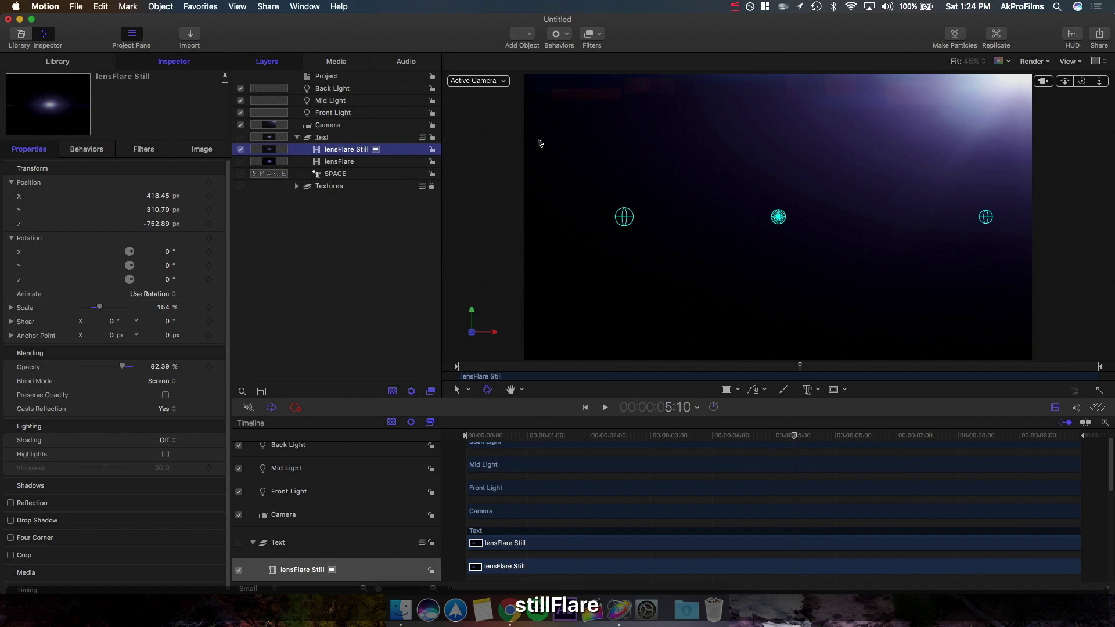
Step: Move the project window aside to uncover the exported image on the desktop, and make all layers visible again
{"action": "left_click_drag", "start_coordinate": [664, 29], "coordinate": [594, 23]}
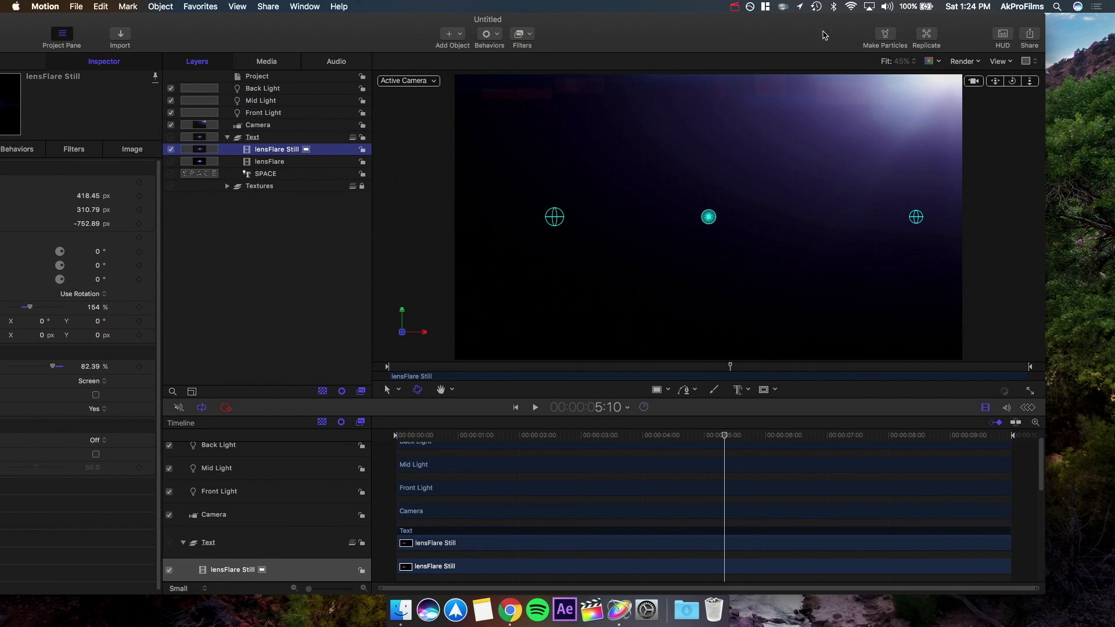
{"action": "mouse_move", "coordinate": [825, 34]}
{"action": "left_mouse_down"}
{"action": "mouse_move", "coordinate": [738, 35]}
{"action": "mouse_move", "coordinate": [817, 102]}
{"action": "mouse_move", "coordinate": [829, 32]}
{"action": "left_mouse_up"}
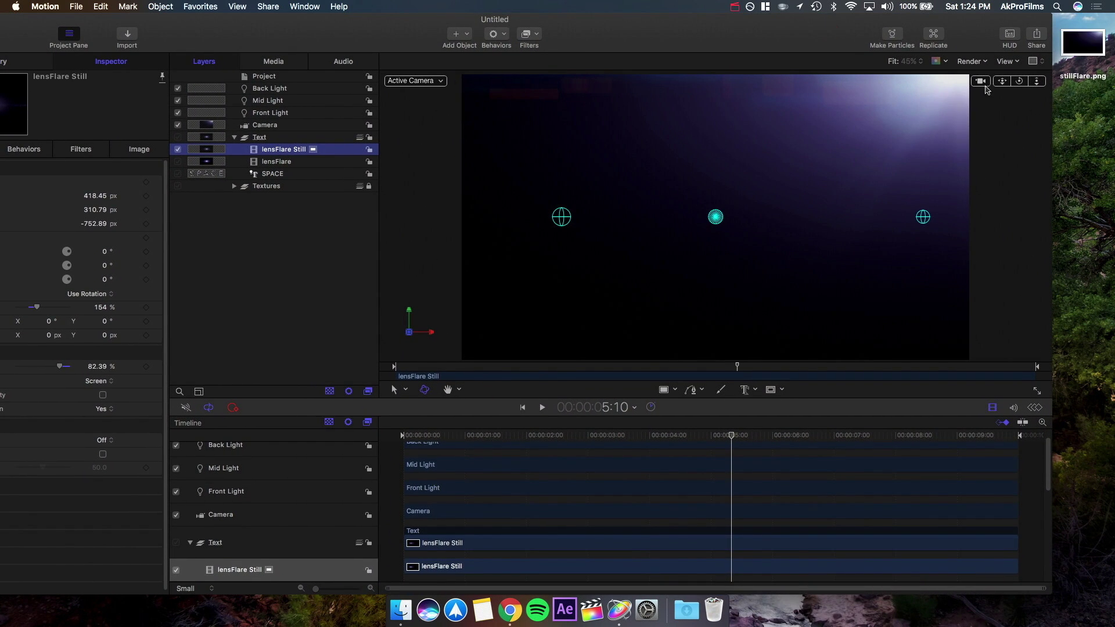
{"action": "left_click", "coordinate": [262, 151]}
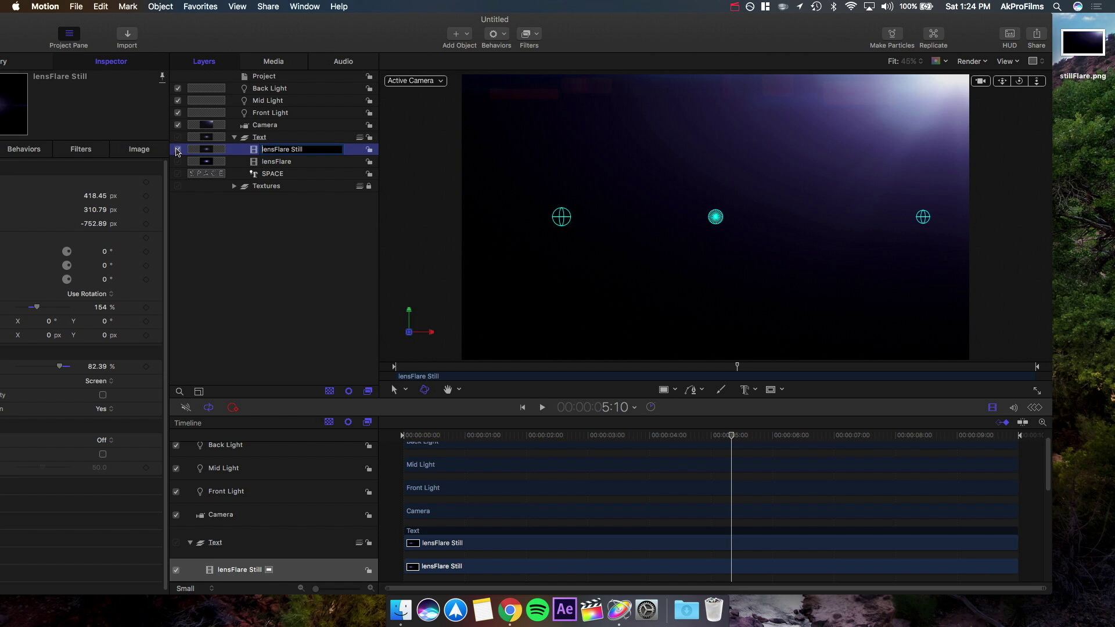
{"action": "left_click", "coordinate": [178, 151]}
Step: Delete the lensFlare Still layer from the Text group
{"action": "left_click", "coordinate": [285, 150]}
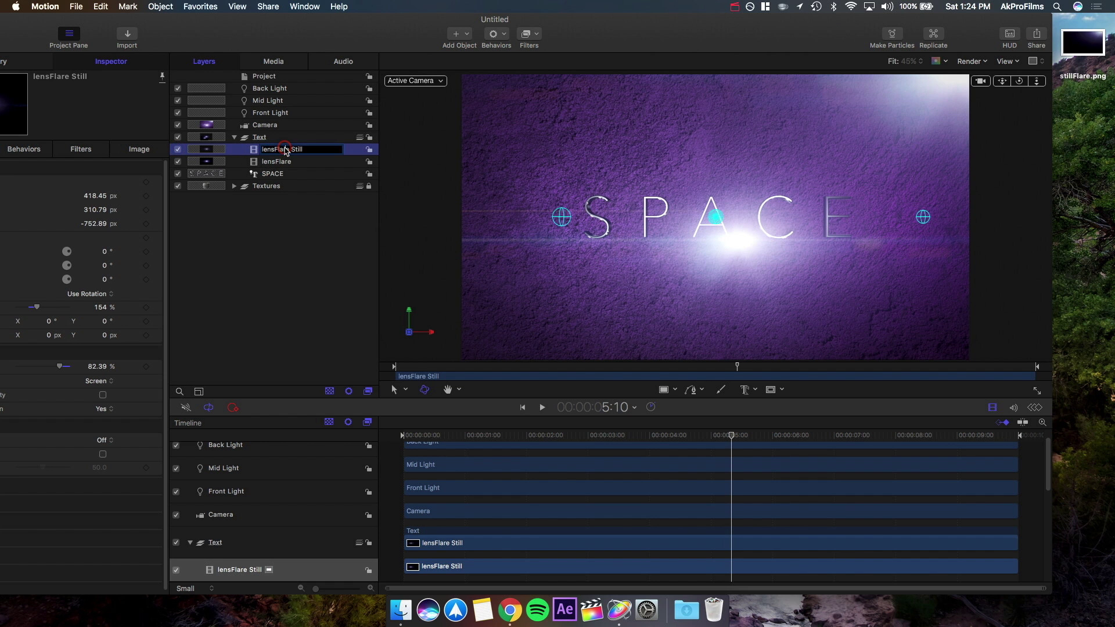
{"action": "left_click", "coordinate": [255, 261]}
{"action": "left_click", "coordinate": [256, 150]}
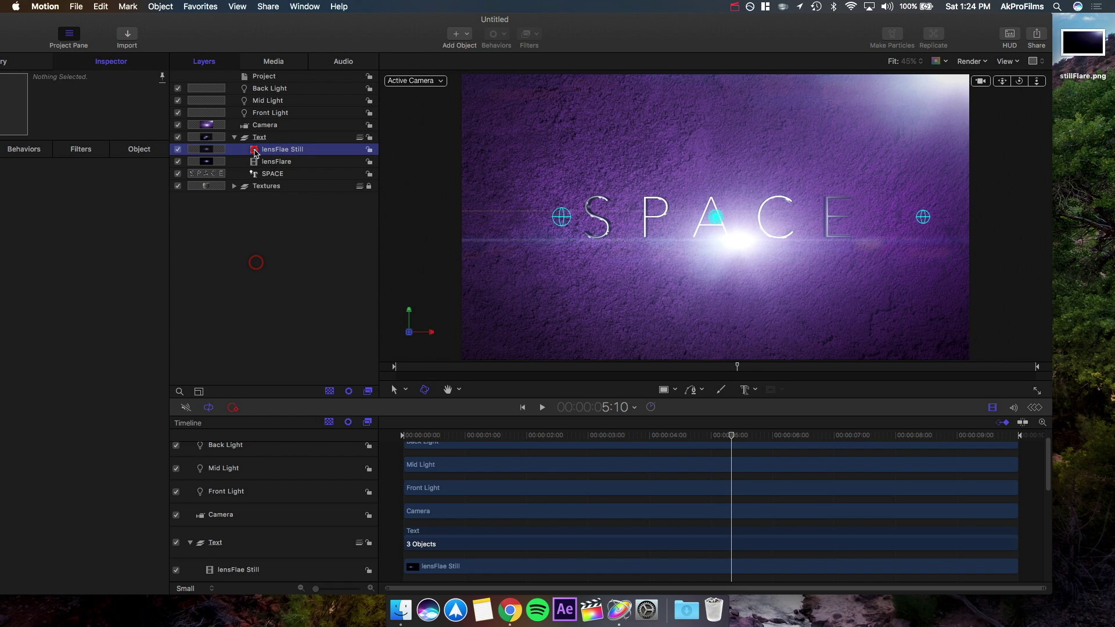
{"action": "key", "text": "Delete"}
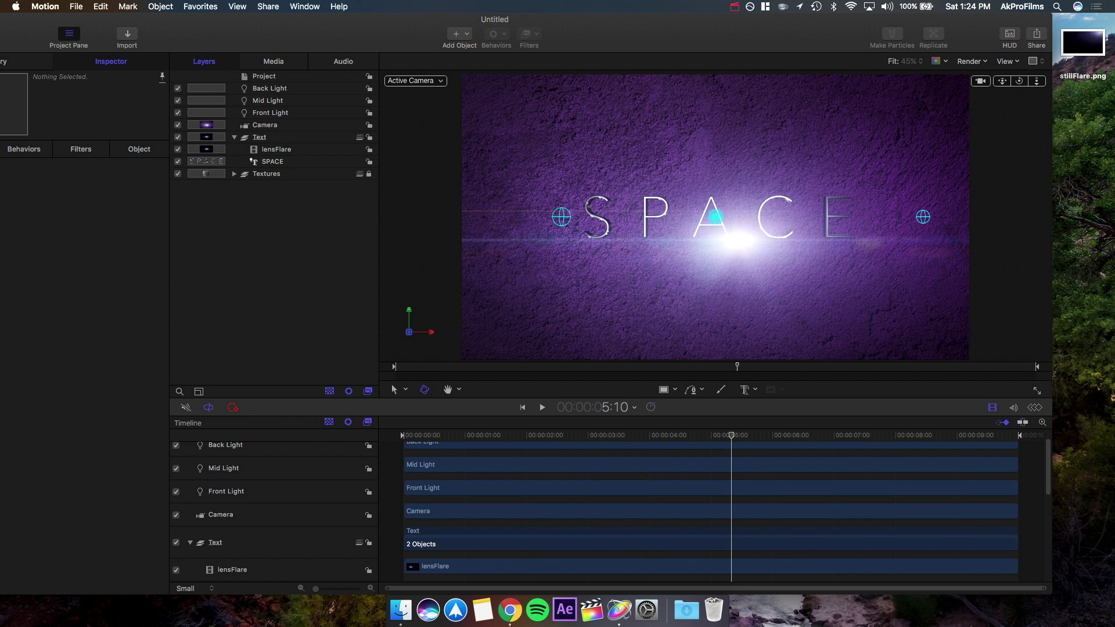
Step: Import stillFlare.png from the desktop into the Text group above lensFlare and shift its clip to the start of the timeline
{"action": "left_click_drag", "start_coordinate": [1072, 63], "coordinate": [289, 142]}
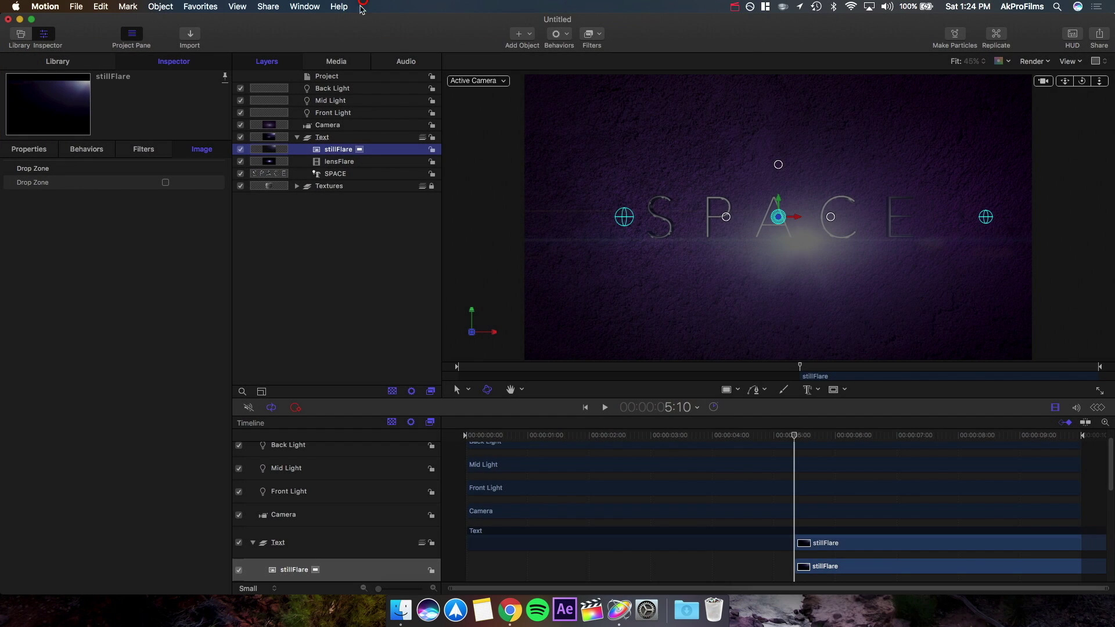
{"action": "left_click_drag", "start_coordinate": [825, 546], "coordinate": [497, 543]}
{"action": "left_click_drag", "start_coordinate": [742, 437], "coordinate": [712, 446]}
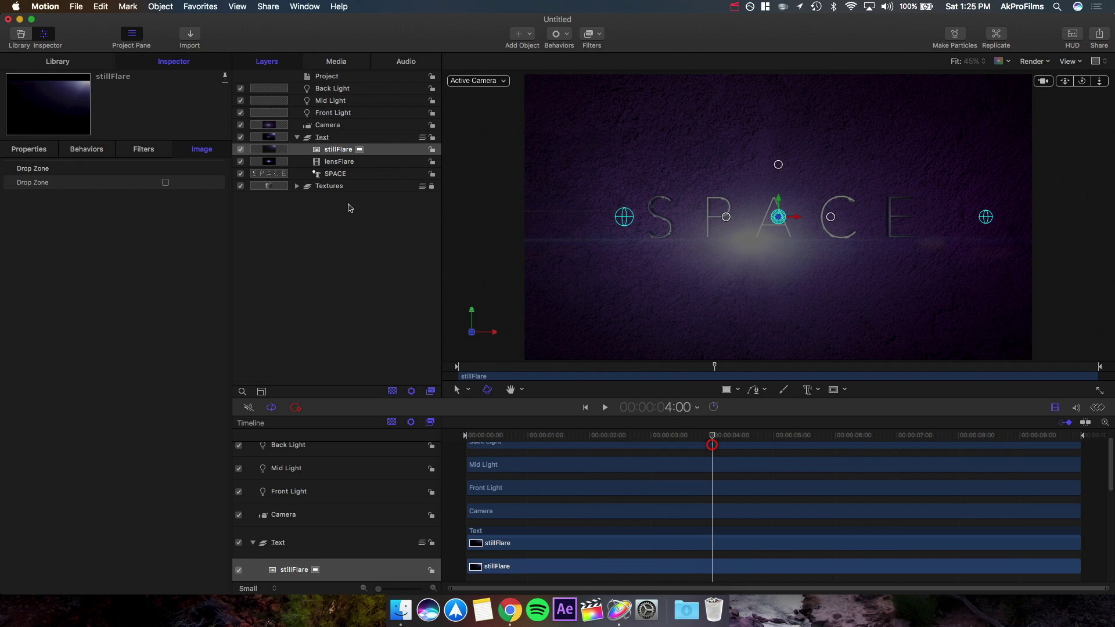
Step: Set the stillFlare layer's shading to Off
{"action": "left_click", "coordinate": [40, 143]}
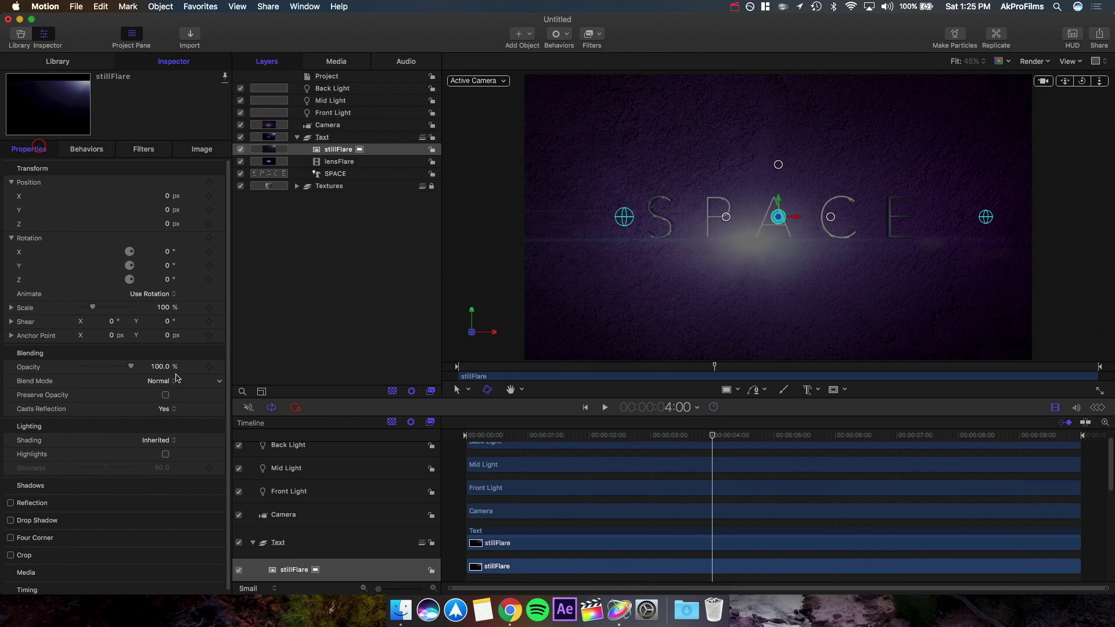
{"action": "left_click", "coordinate": [166, 381]}
{"action": "left_click", "coordinate": [94, 352]}
{"action": "left_click", "coordinate": [163, 439]}
{"action": "left_click", "coordinate": [169, 461]}
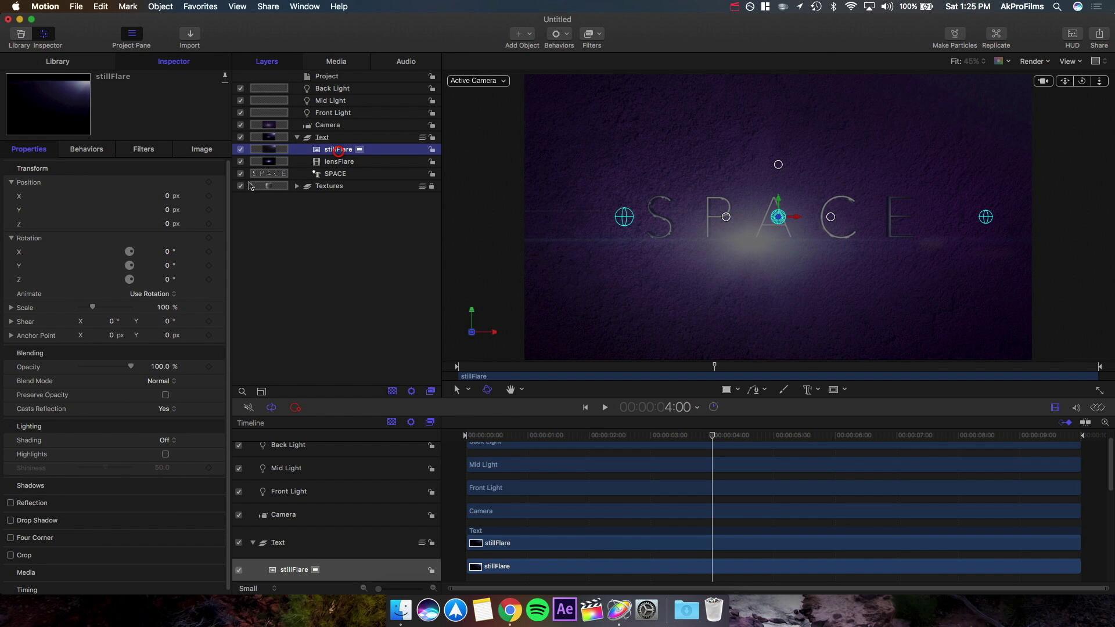
Step: In the Perspective view, move the stillFlare layer along Z to about -753.33 px and return to Active Camera
{"action": "left_click", "coordinate": [465, 81]}
{"action": "left_click", "coordinate": [499, 116]}
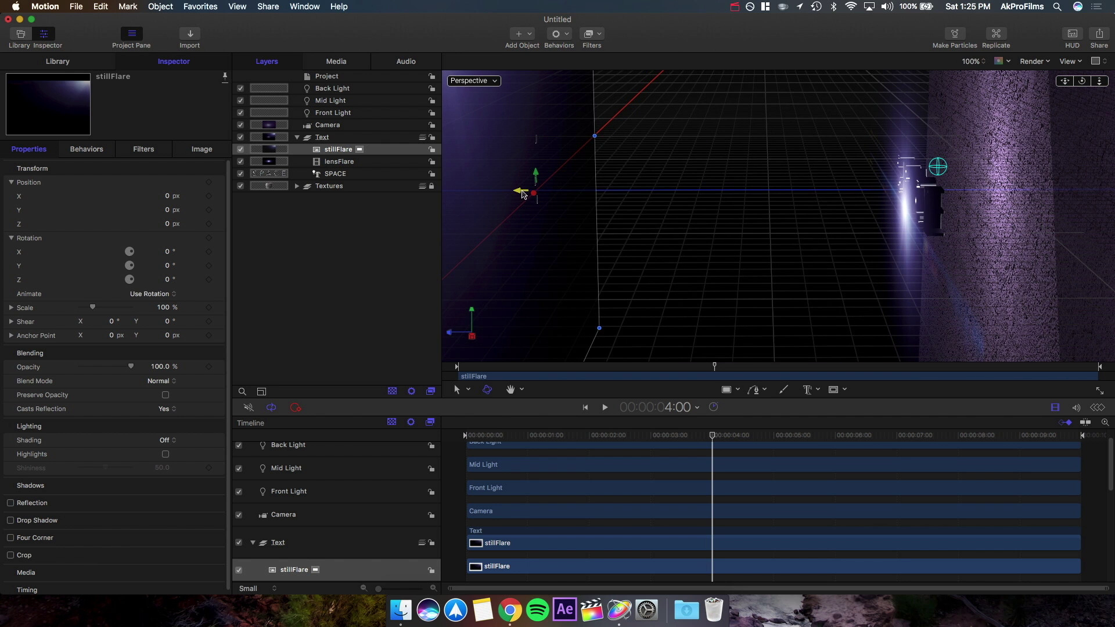
{"action": "left_click_drag", "start_coordinate": [523, 194], "coordinate": [899, 217]}
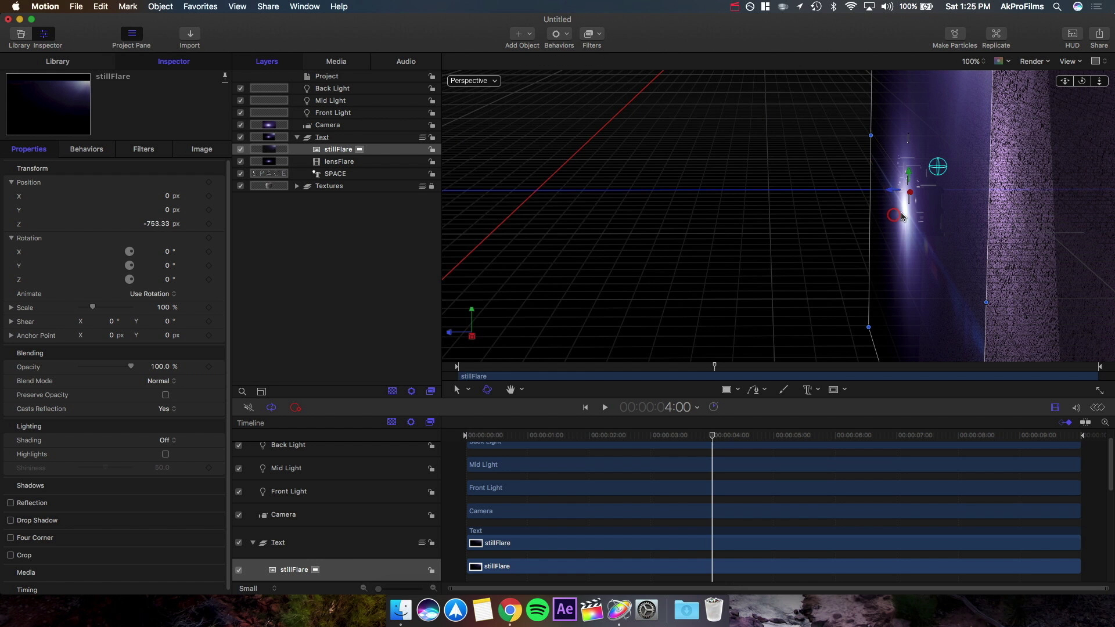
{"action": "left_click", "coordinate": [485, 83]}
{"action": "left_click", "coordinate": [492, 88]}
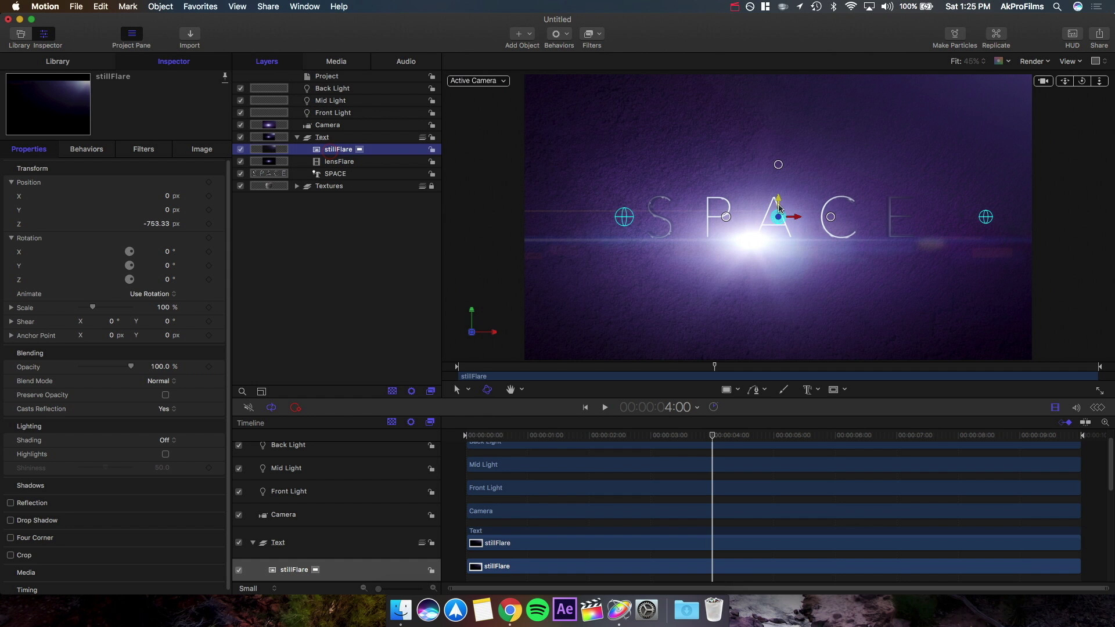
Step: Try moving the stillFlare layer down to about Y -82.54 px and undo the move
{"action": "left_click_drag", "start_coordinate": [779, 209], "coordinate": [782, 227]}
{"action": "left_click_drag", "start_coordinate": [781, 273], "coordinate": [778, 244]}
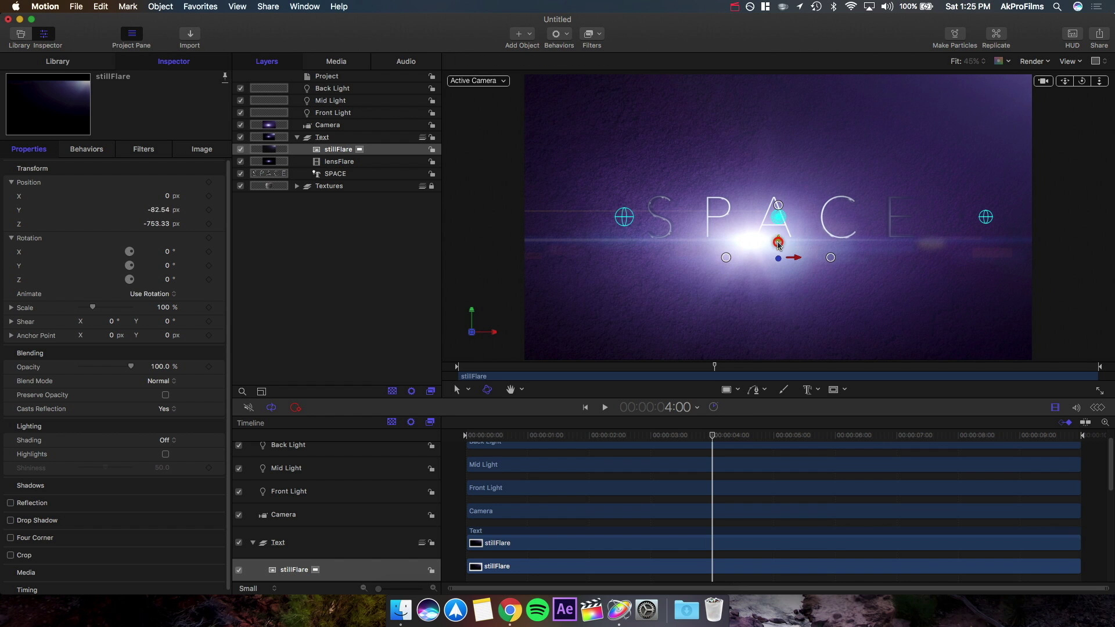
{"action": "key", "text": "super+z"}
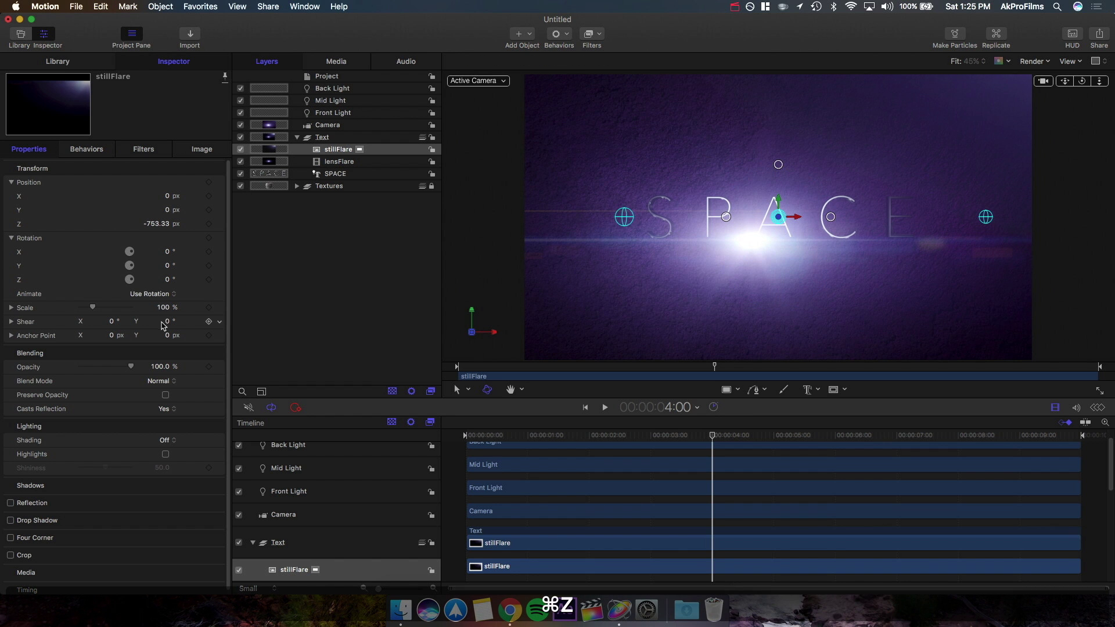
Step: Scale the stillFlare layer to 60% and set its blend mode to Screen
{"action": "left_click_drag", "start_coordinate": [162, 311], "coordinate": [162, 311]}
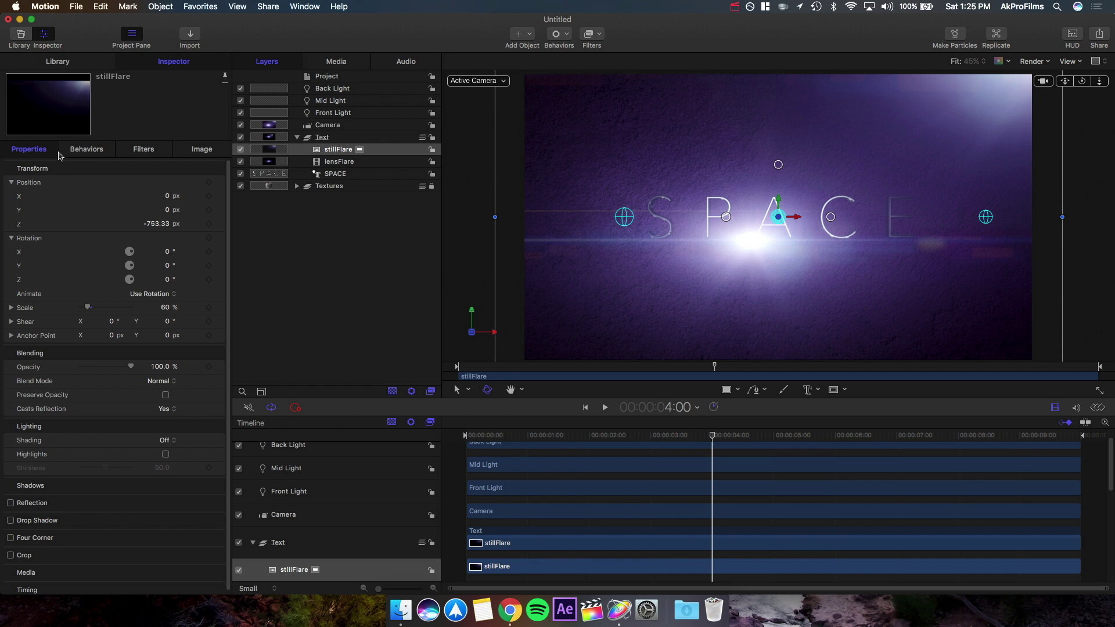
{"action": "left_click", "coordinate": [150, 381]}
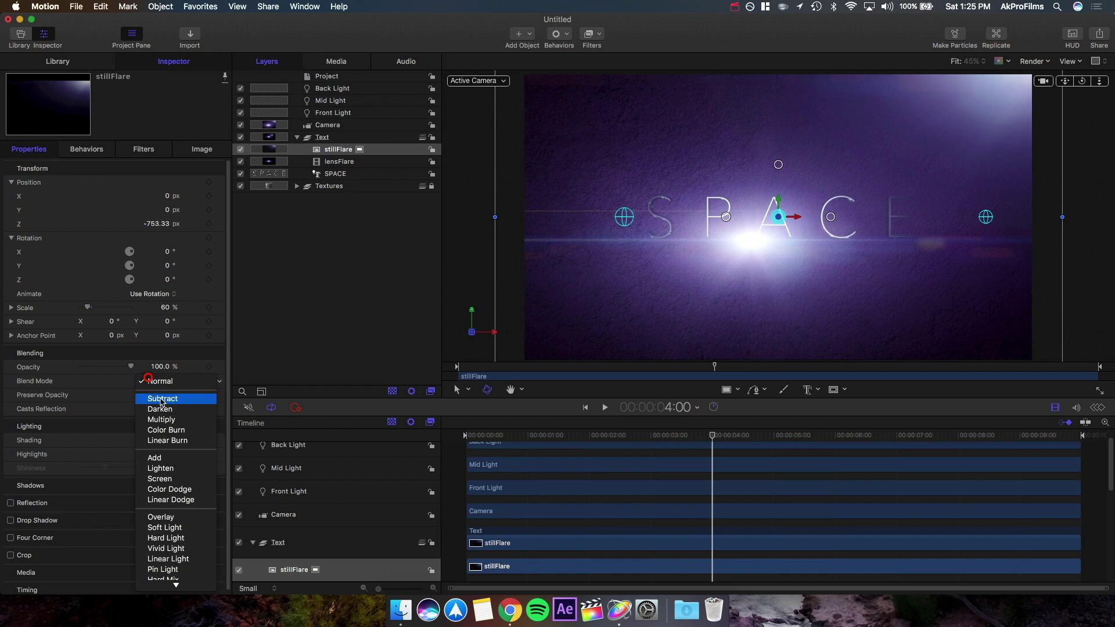
{"action": "left_click", "coordinate": [172, 479]}
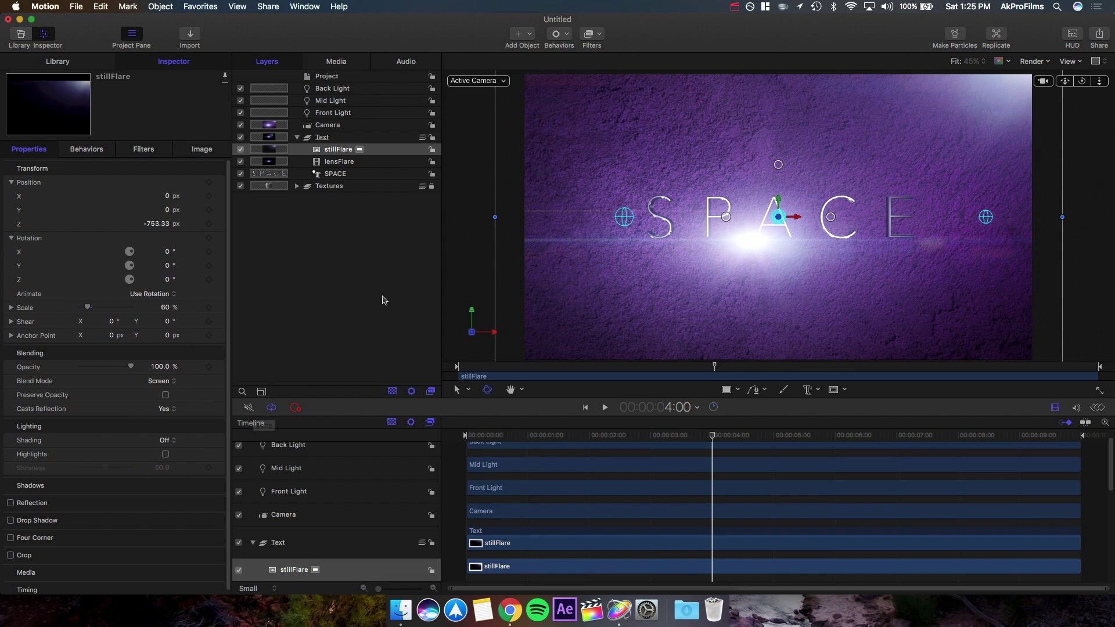
Step: Reduce the Front Light's intensity slightly and deselect the light
{"action": "left_click", "coordinate": [326, 311]}
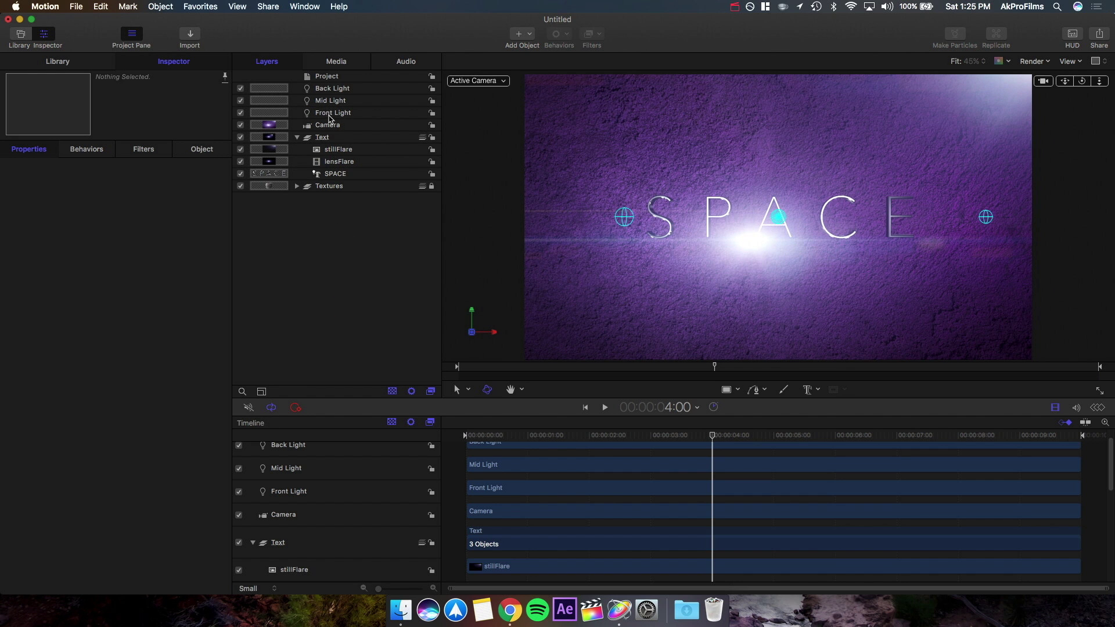
{"action": "left_click", "coordinate": [329, 113]}
{"action": "left_click", "coordinate": [202, 149]}
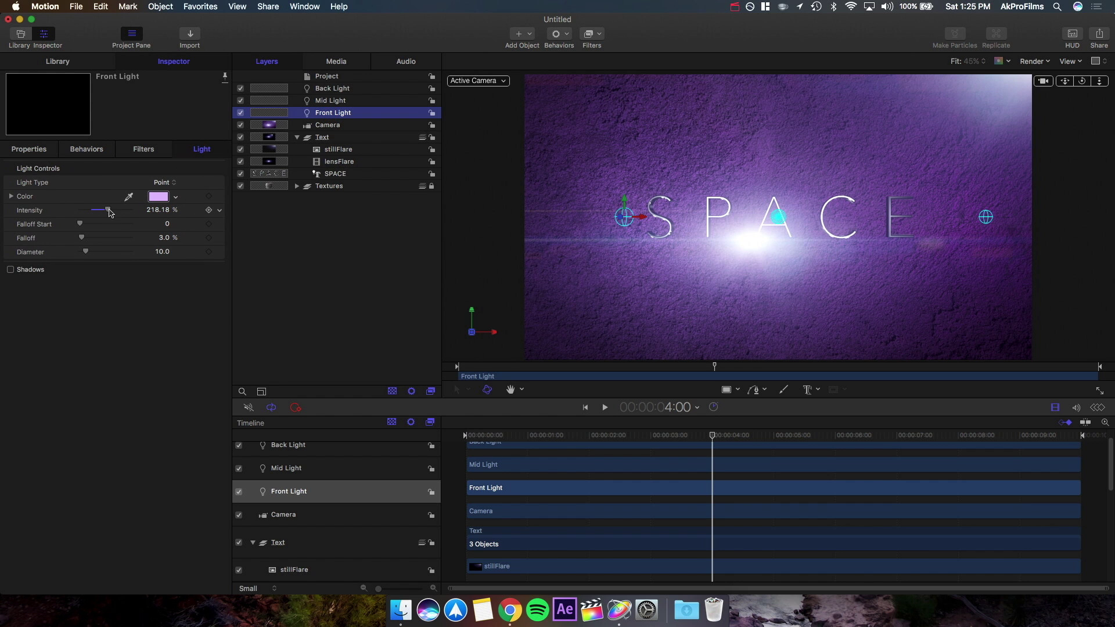
{"action": "left_click_drag", "start_coordinate": [108, 210], "coordinate": [99, 210]}
{"action": "left_click", "coordinate": [343, 305]}
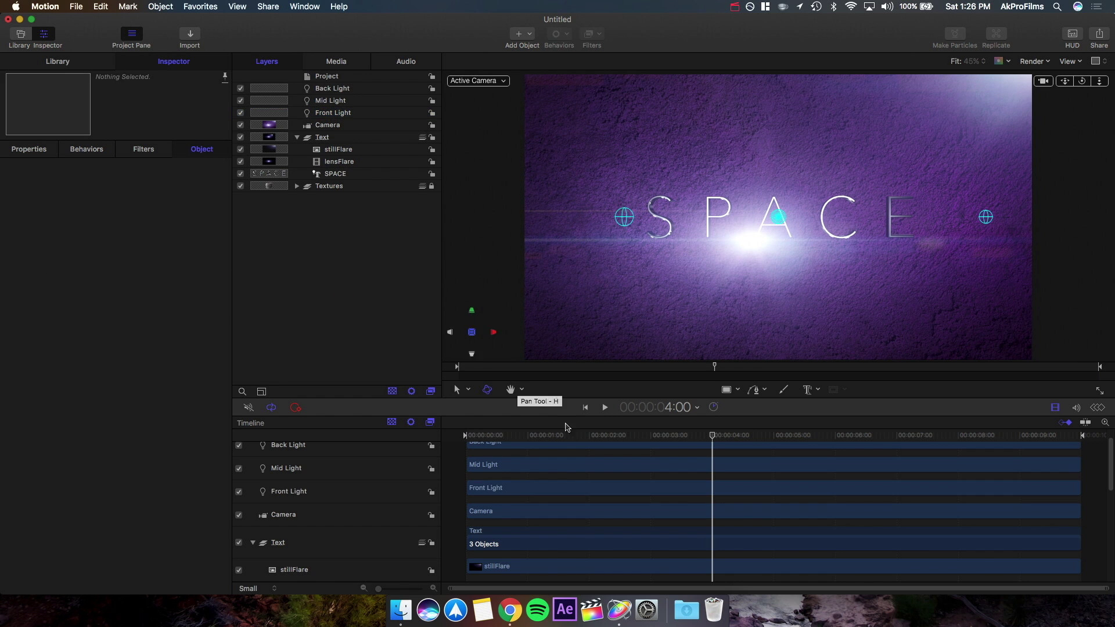
Step: Add an opacity keyframe to the SPACE text layer at 00:00:00:15
{"action": "key", "text": "Home"}
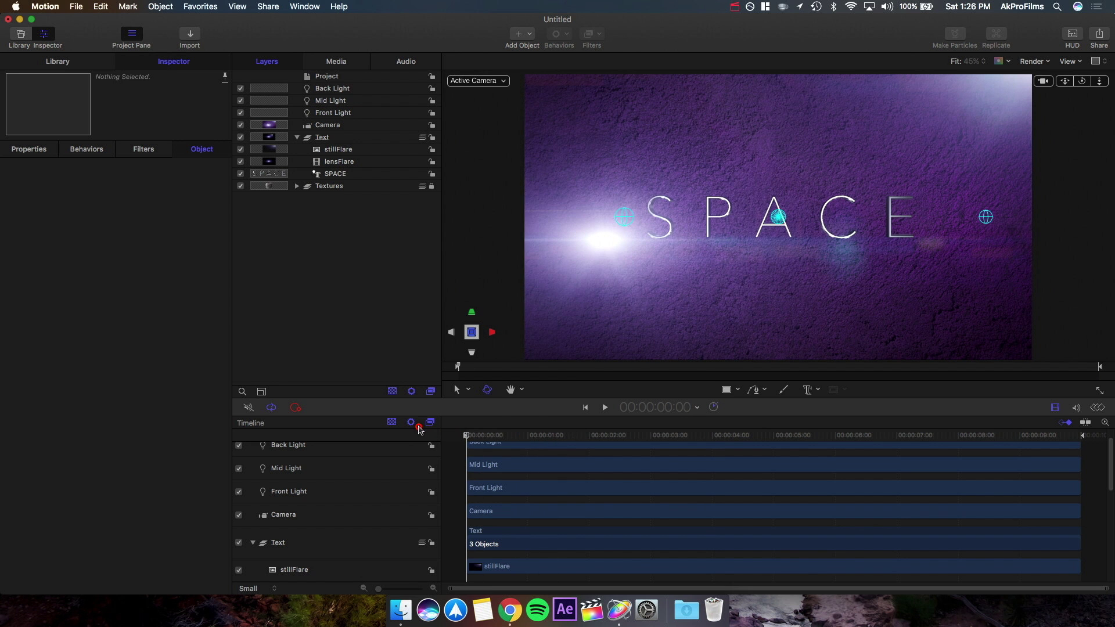
{"action": "left_click_drag", "start_coordinate": [465, 436], "coordinate": [358, 495]}
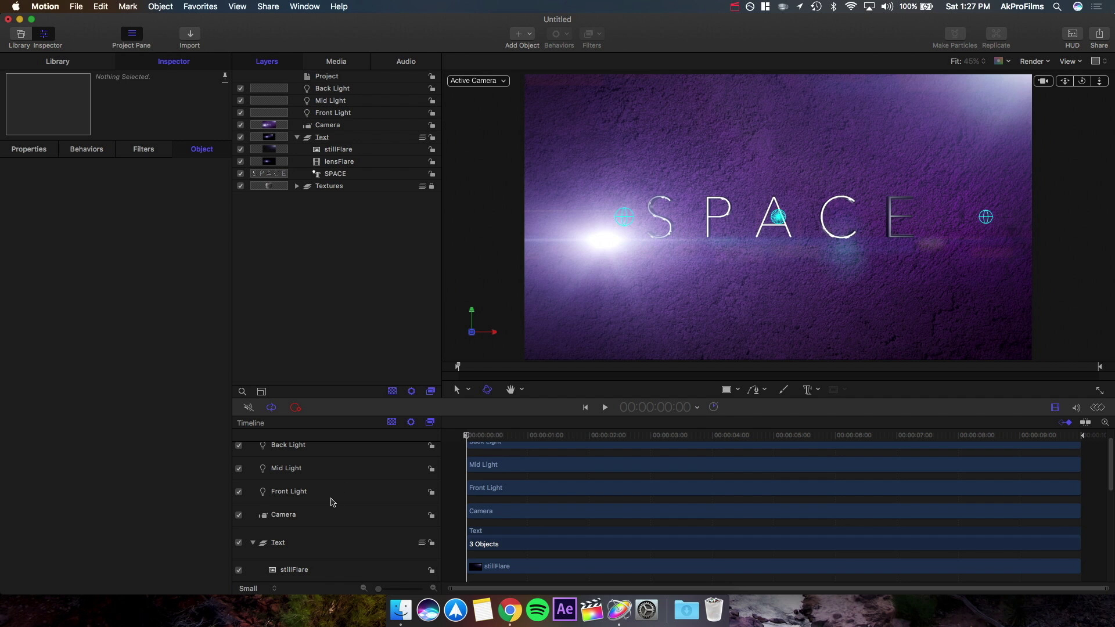
{"action": "scroll", "coordinate": [328, 497], "scroll_direction": "up", "scroll_amount": 2}
{"action": "scroll", "coordinate": [328, 496], "scroll_direction": "down", "scroll_amount": 5}
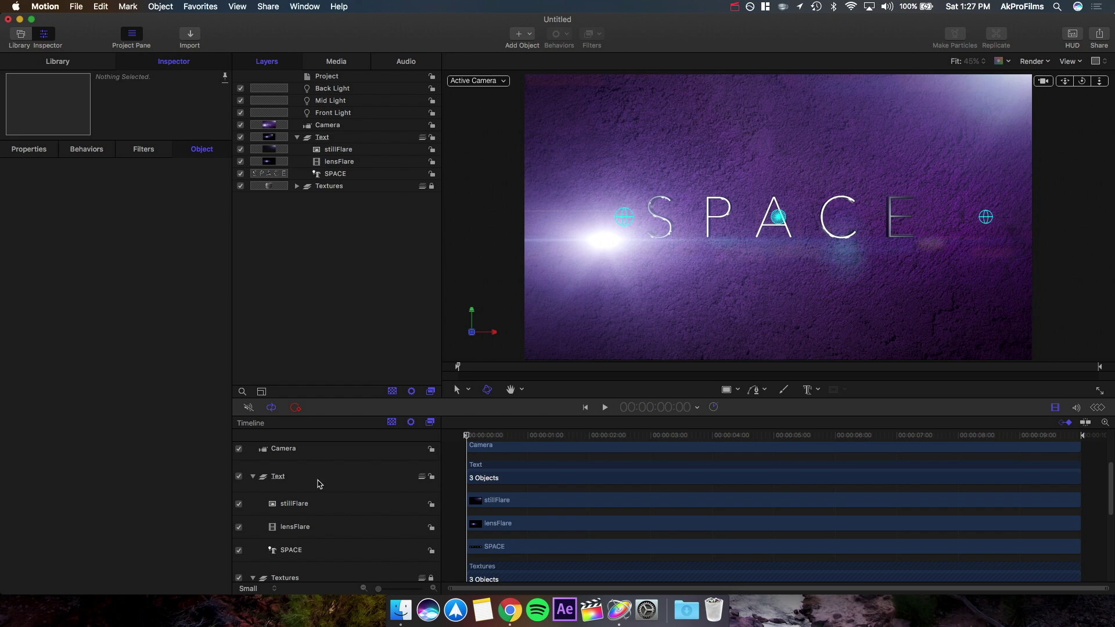
{"action": "left_click", "coordinate": [317, 482]}
{"action": "scroll", "coordinate": [316, 474], "scroll_direction": "down", "scroll_amount": 2}
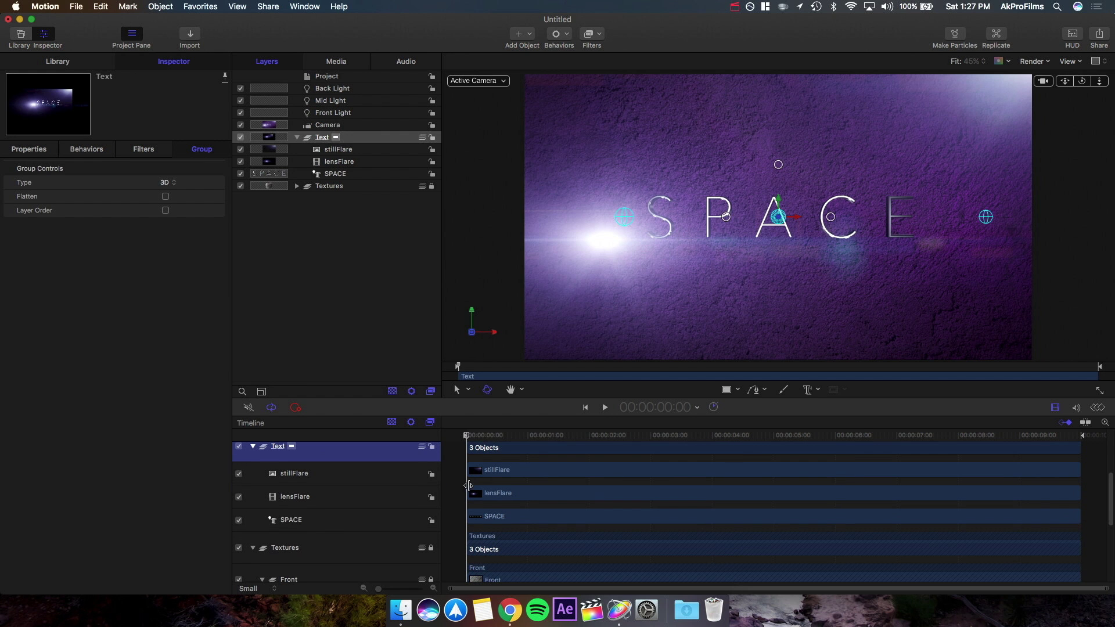
{"action": "left_click", "coordinate": [493, 437]}
{"action": "left_click_drag", "start_coordinate": [494, 437], "coordinate": [497, 437]}
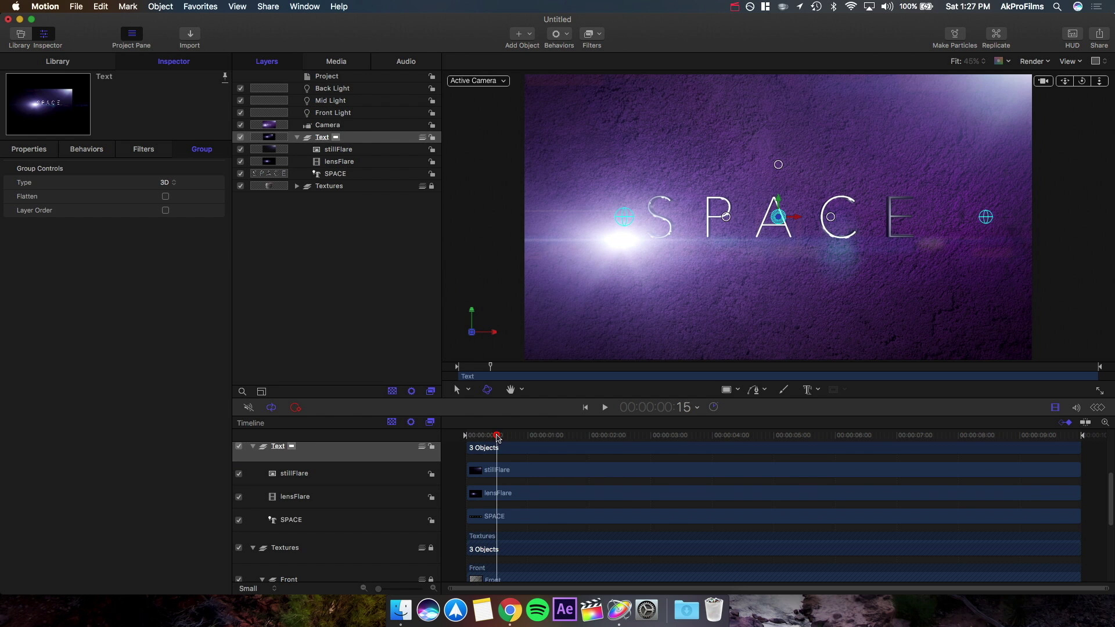
{"action": "left_click", "coordinate": [510, 516]}
{"action": "left_click", "coordinate": [33, 152]}
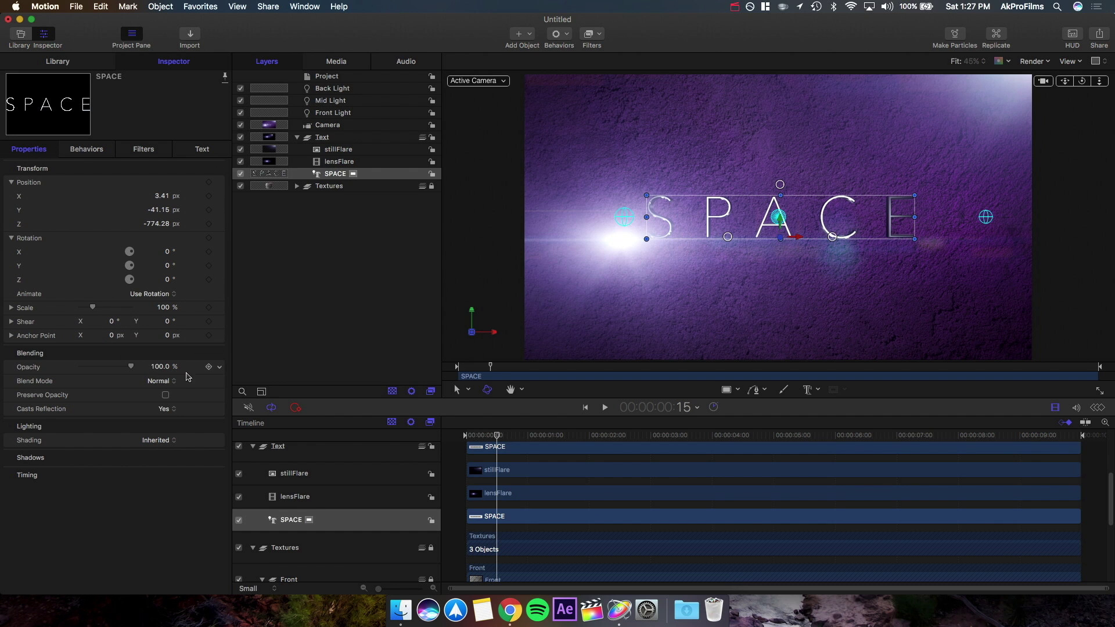
{"action": "left_click", "coordinate": [209, 367]}
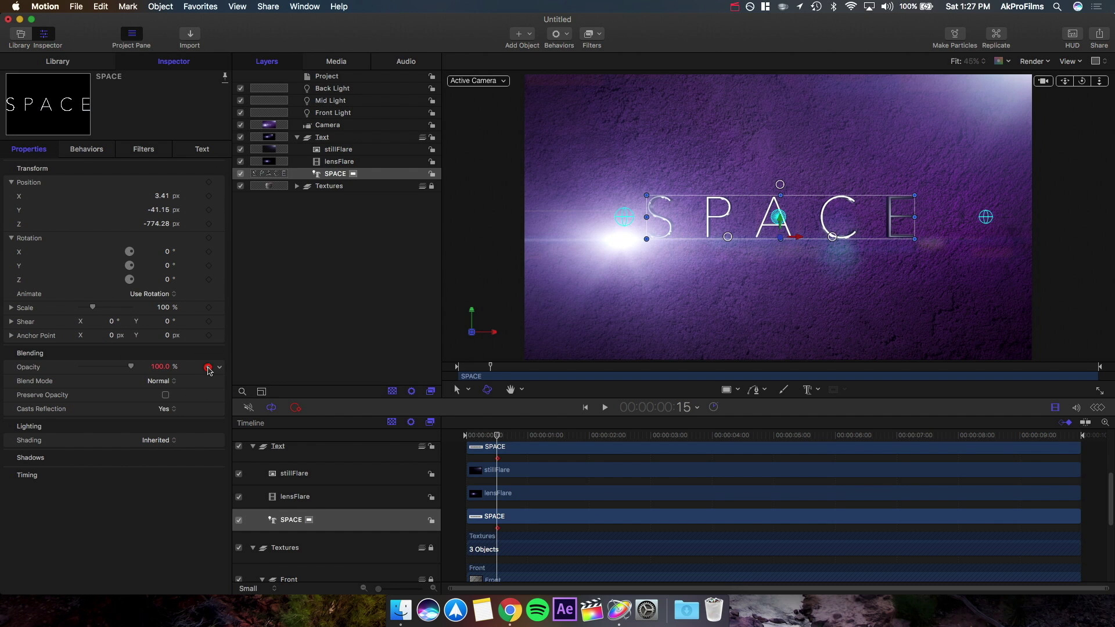
Step: Add opacity keyframes to the SPACE text at 1:15, 8:15 and 9:15
{"action": "left_click", "coordinate": [536, 437]}
{"action": "left_click_drag", "start_coordinate": [554, 441], "coordinate": [559, 443]}
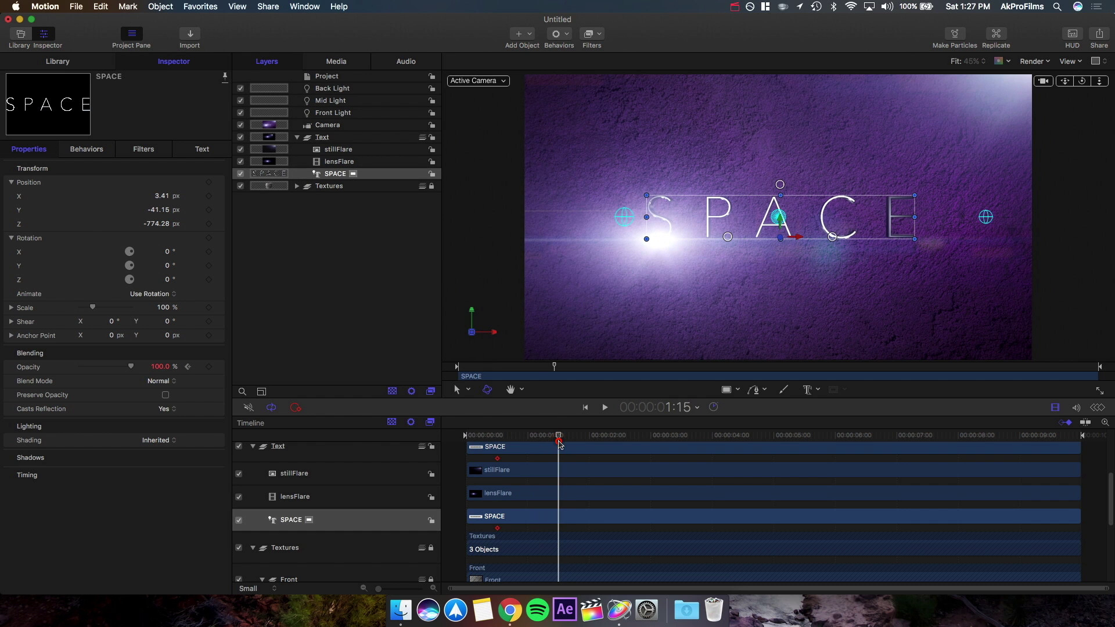
{"action": "left_click", "coordinate": [209, 366]}
{"action": "left_click_drag", "start_coordinate": [983, 437], "coordinate": [989, 439]}
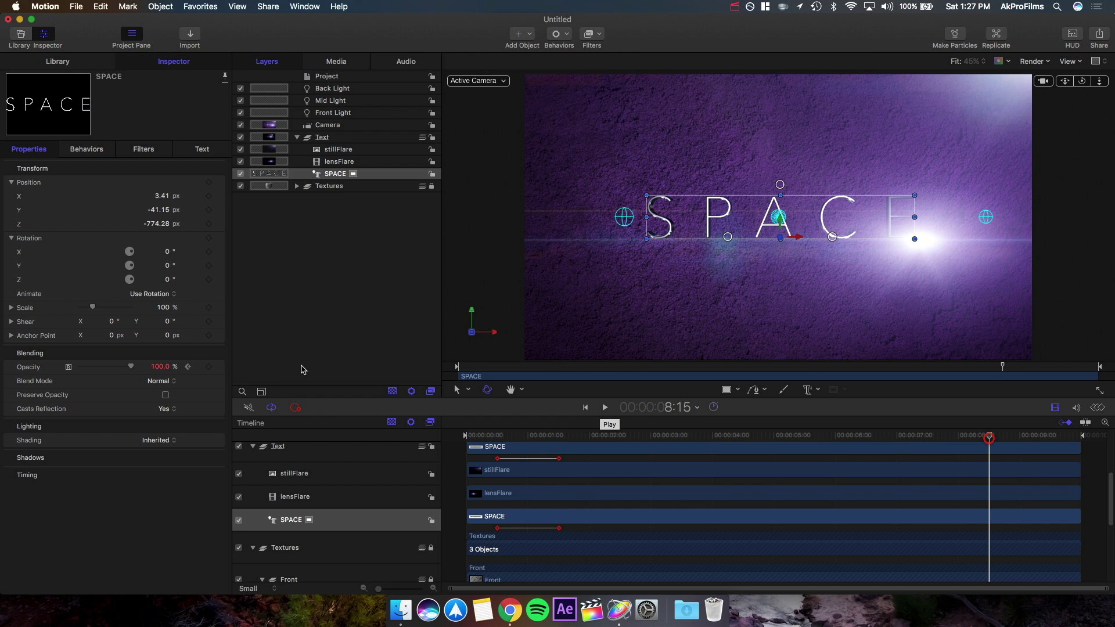
{"action": "left_click", "coordinate": [208, 367]}
{"action": "left_click_drag", "start_coordinate": [992, 439], "coordinate": [1053, 448]}
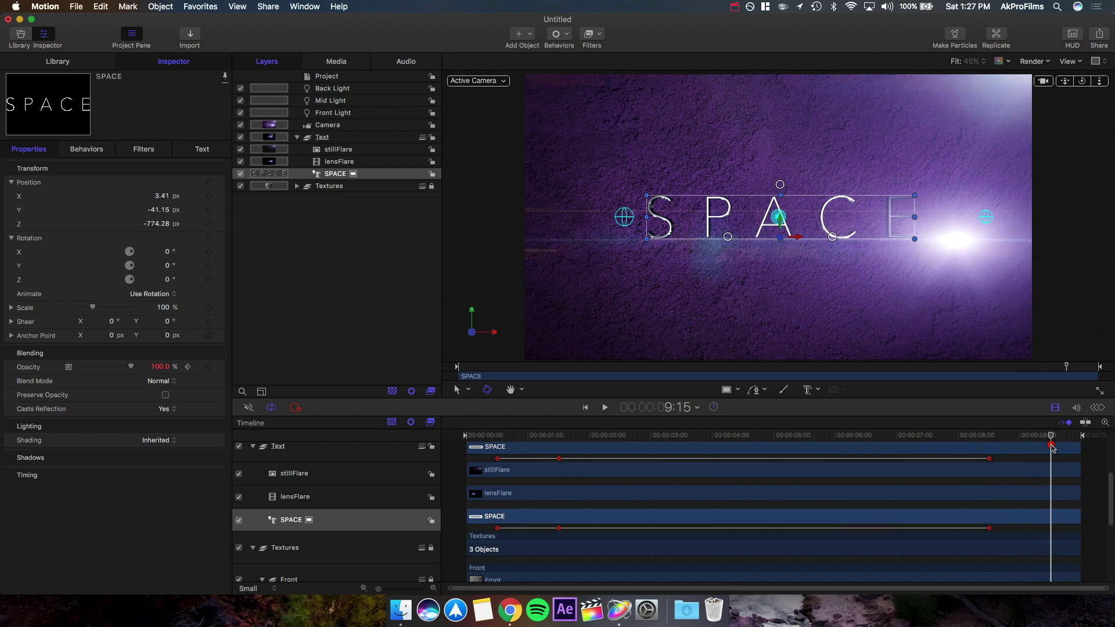
{"action": "left_click", "coordinate": [208, 367]}
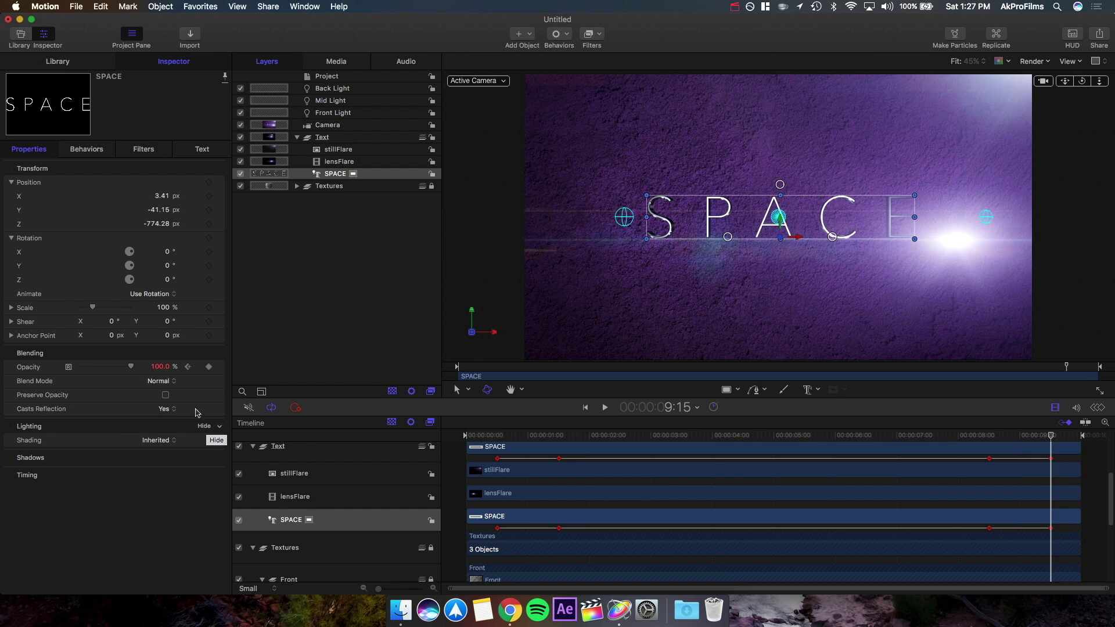
Step: Set the SPACE text's opacity to 0% at its last keyframe, 9:15, and its first keyframe, 0:15
{"action": "left_click", "coordinate": [188, 367]}
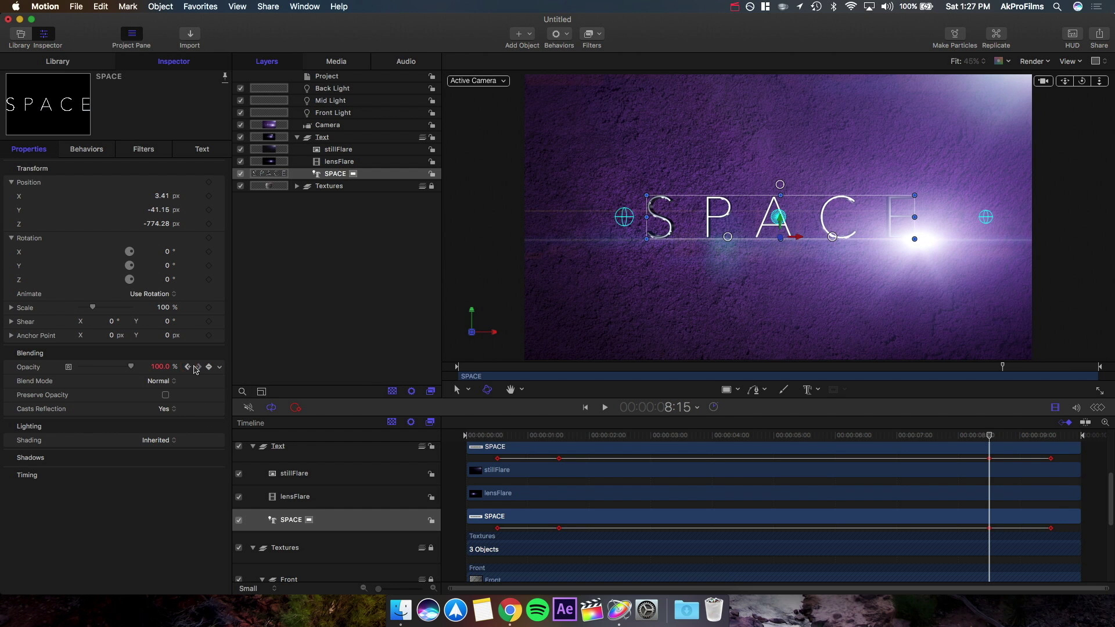
{"action": "left_click", "coordinate": [198, 367]}
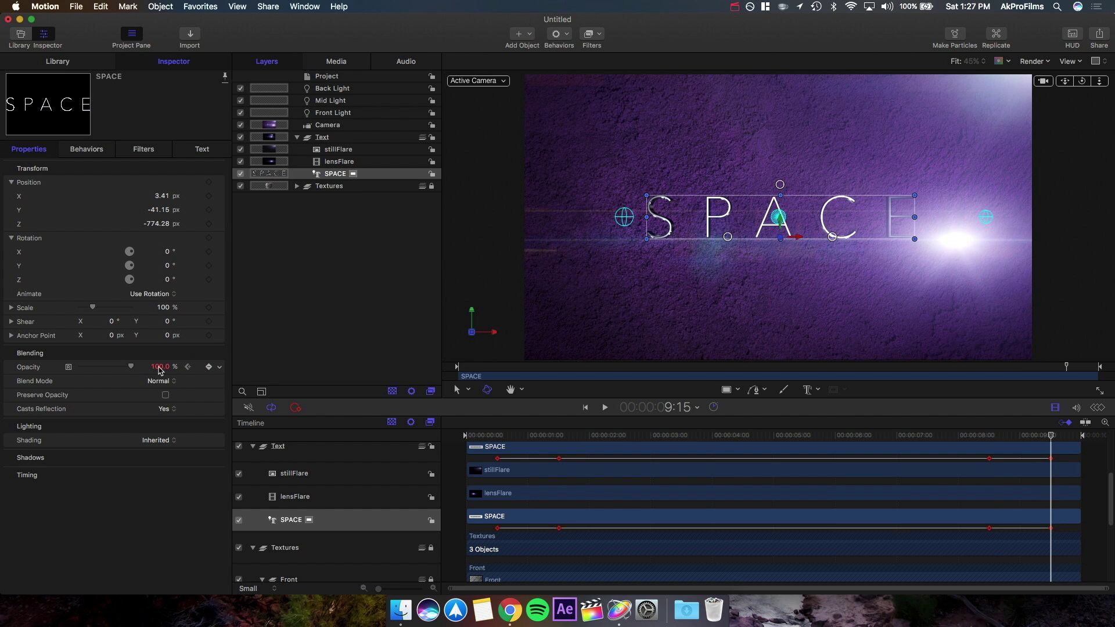
{"action": "left_click_drag", "start_coordinate": [158, 367], "coordinate": [100, 367]}
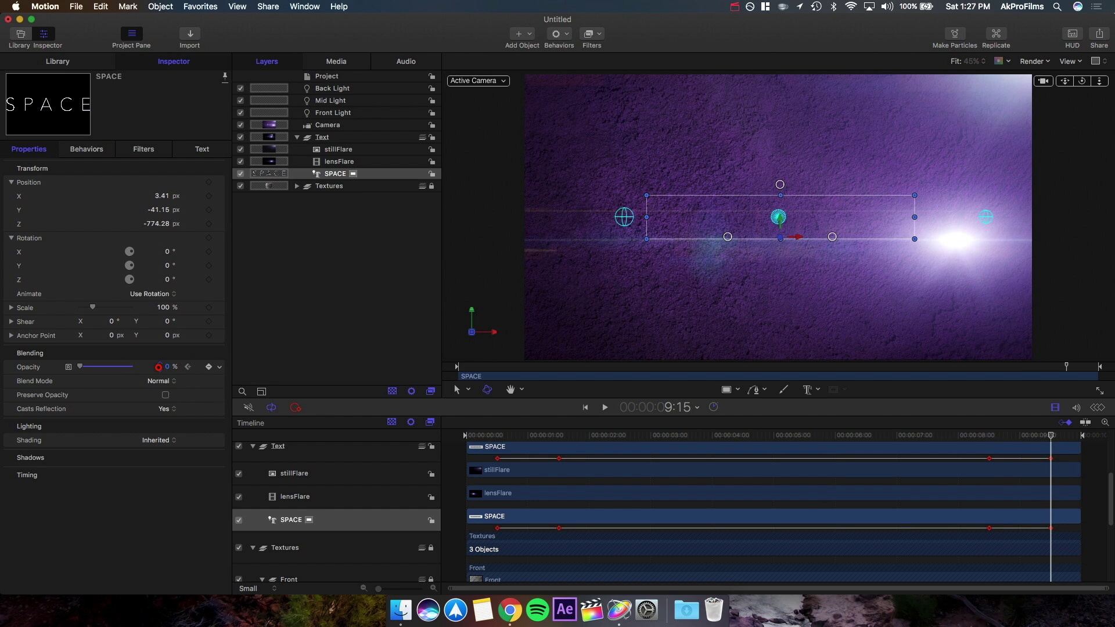
{"action": "left_click", "coordinate": [188, 367]}
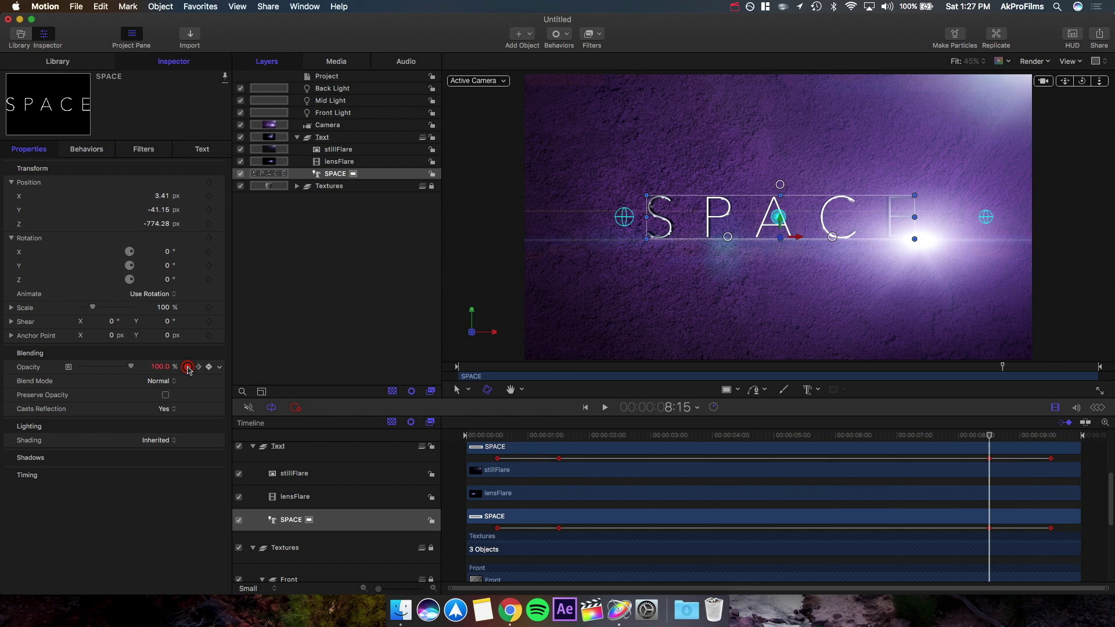
{"action": "left_click", "coordinate": [188, 367]}
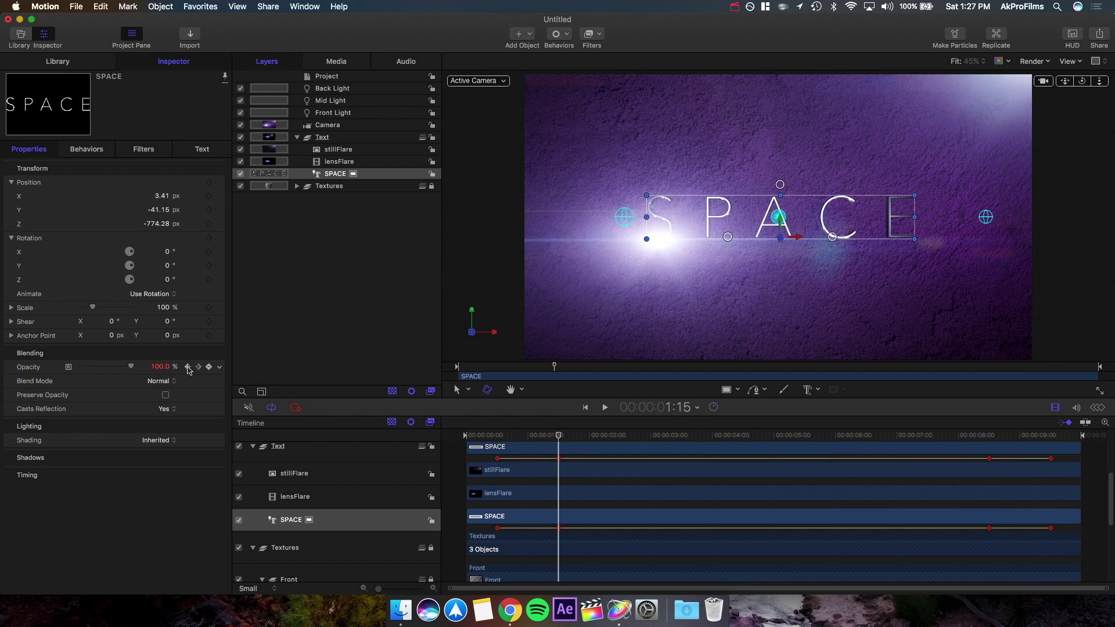
{"action": "left_click", "coordinate": [189, 367]}
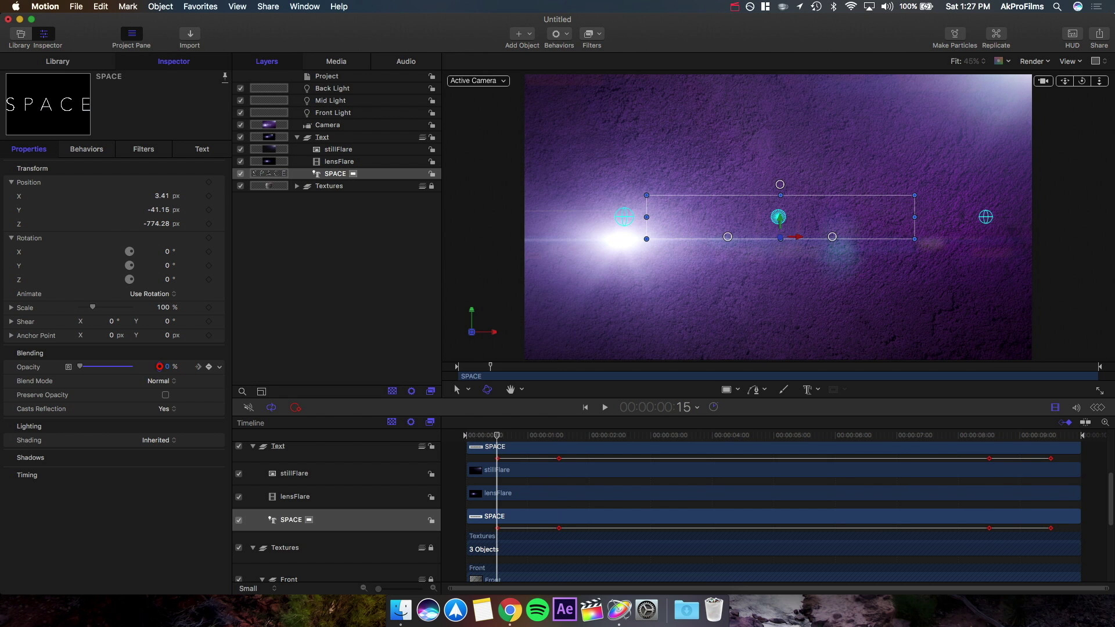
Step: Play back the opening of the animation twice to check the SPACE text's fade-in
{"action": "key", "text": "space"}
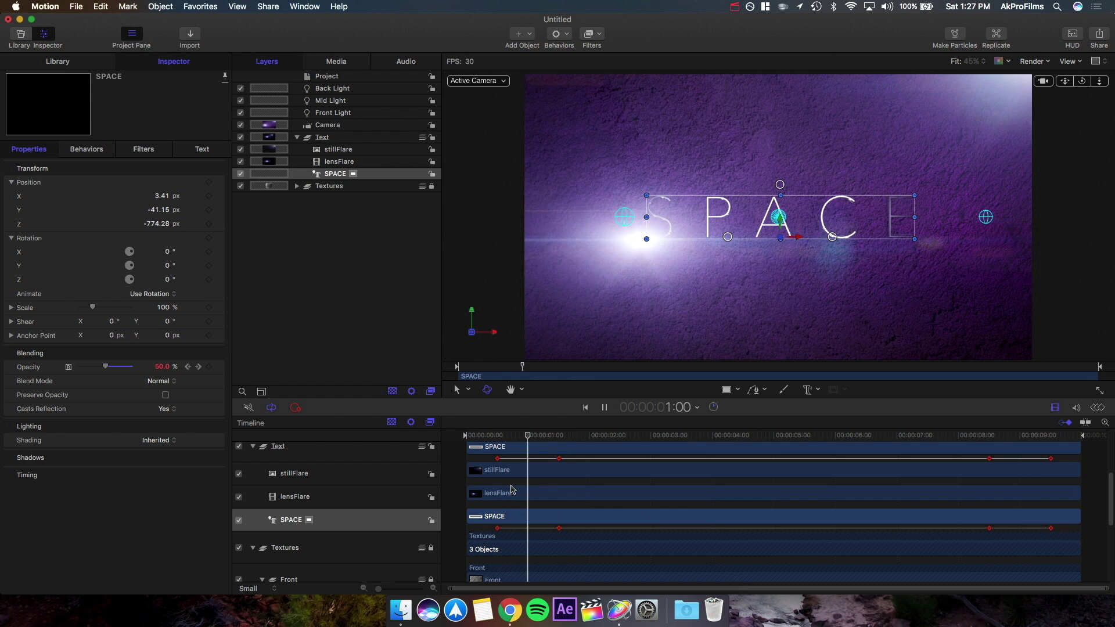
{"action": "key", "text": "space"}
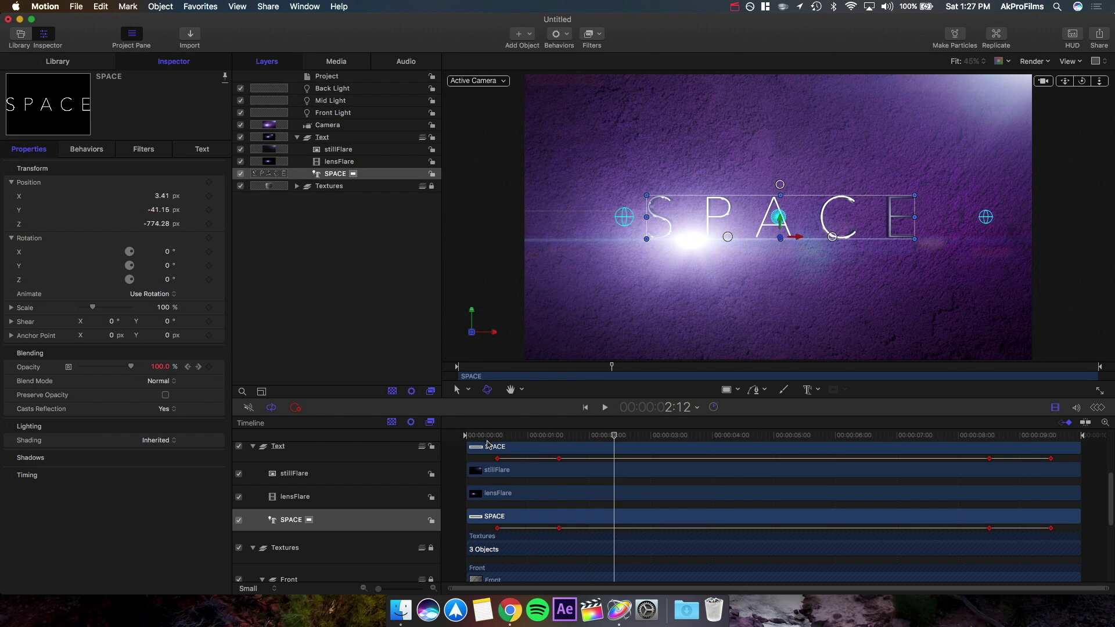
{"action": "left_click", "coordinate": [487, 436]}
{"action": "key", "text": "space"}
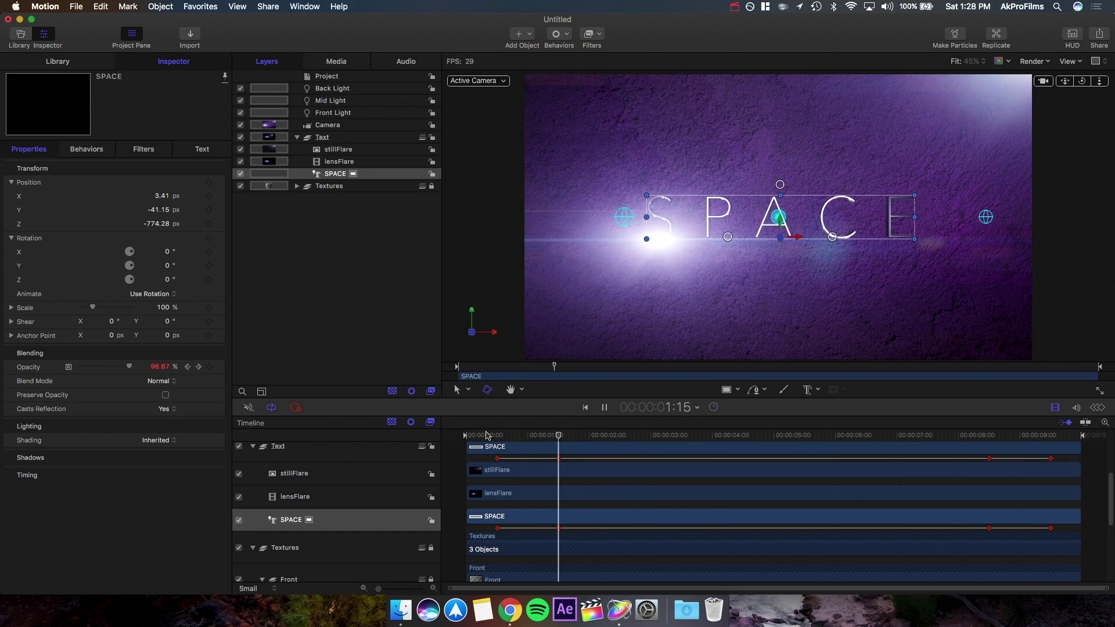
{"action": "key", "text": "space"}
Step: Add opacity keyframes to the stillFlare layer at 0:07 and 1:07
{"action": "left_click", "coordinate": [485, 436]}
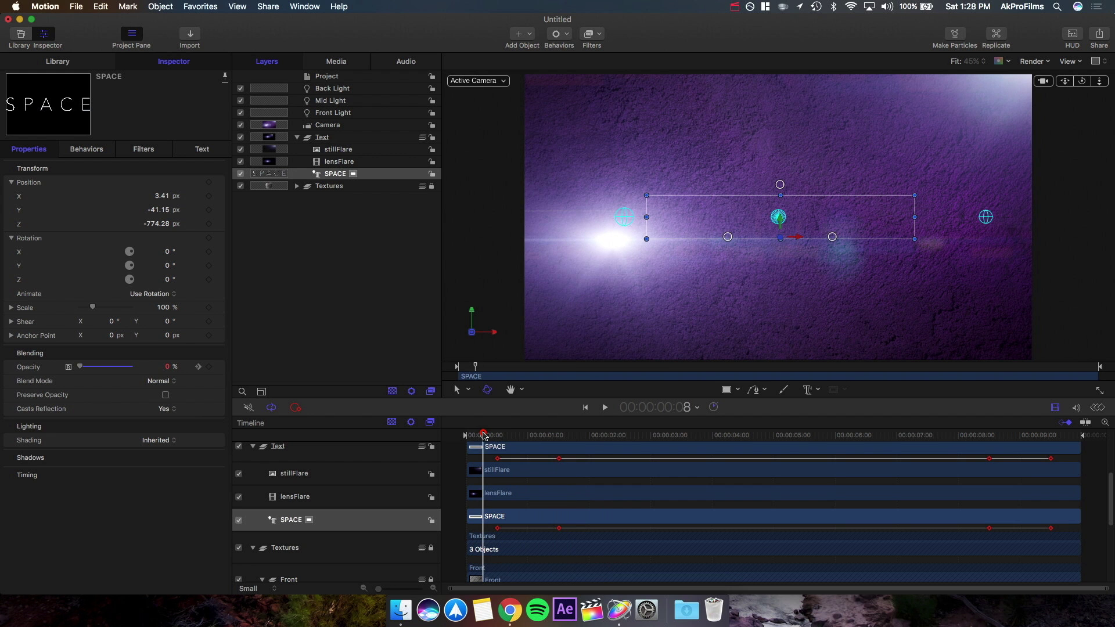
{"action": "left_click_drag", "start_coordinate": [483, 435], "coordinate": [480, 435]}
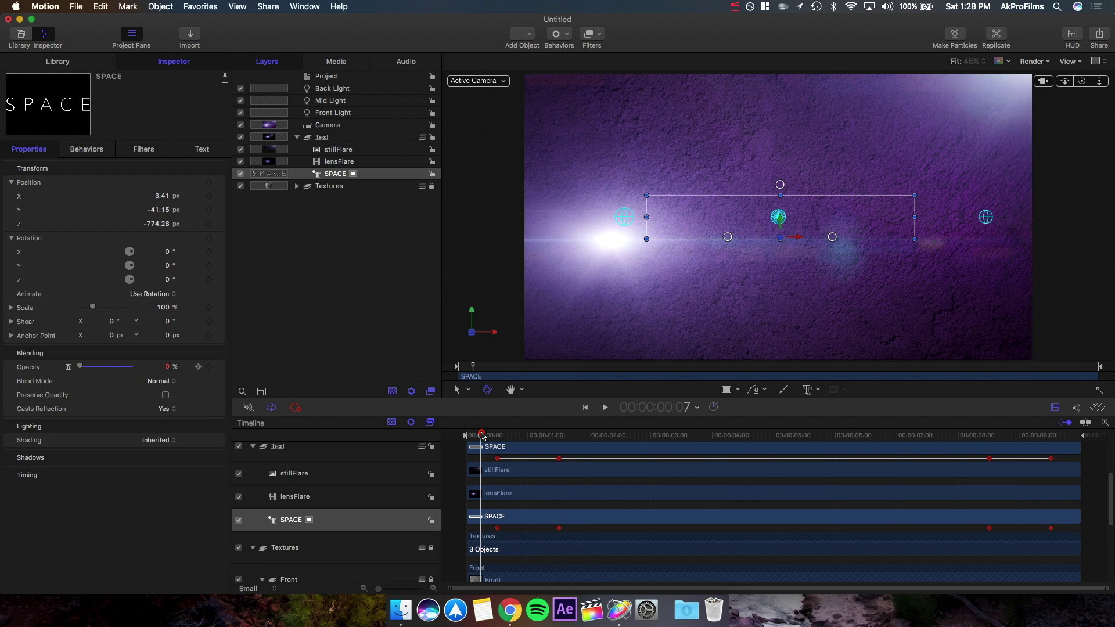
{"action": "left_click", "coordinate": [491, 480]}
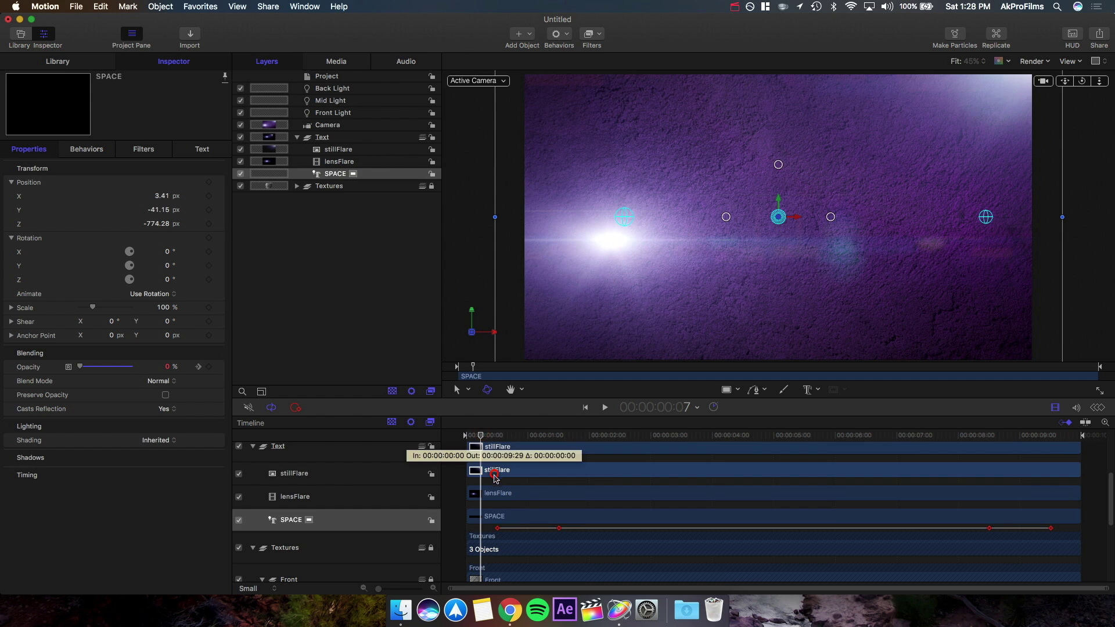
{"action": "left_click", "coordinate": [209, 366]}
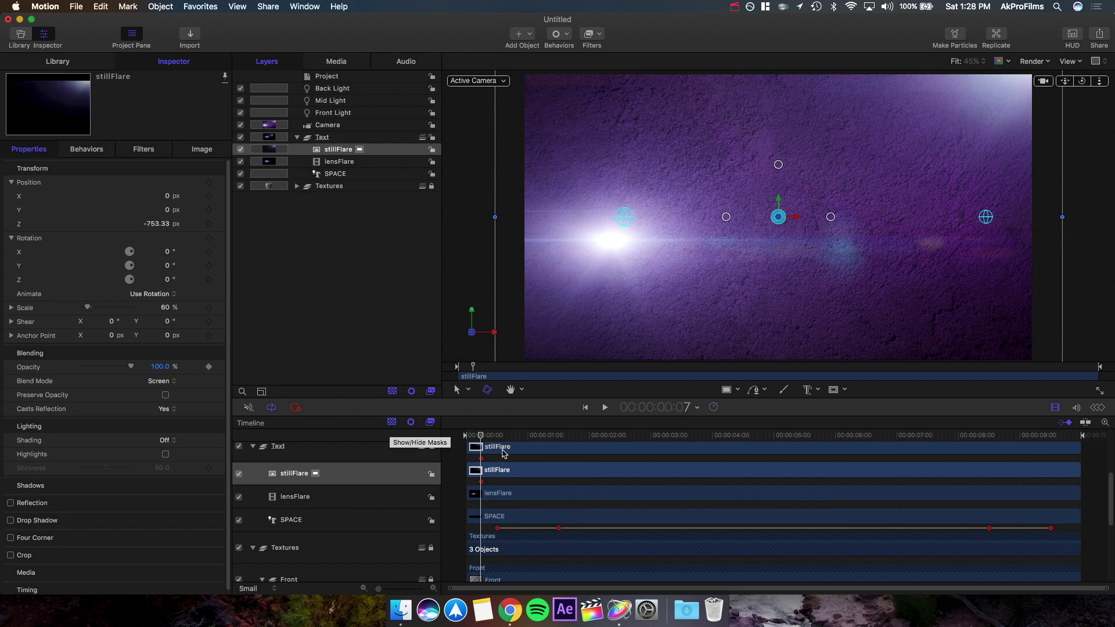
{"action": "left_click", "coordinate": [541, 436]}
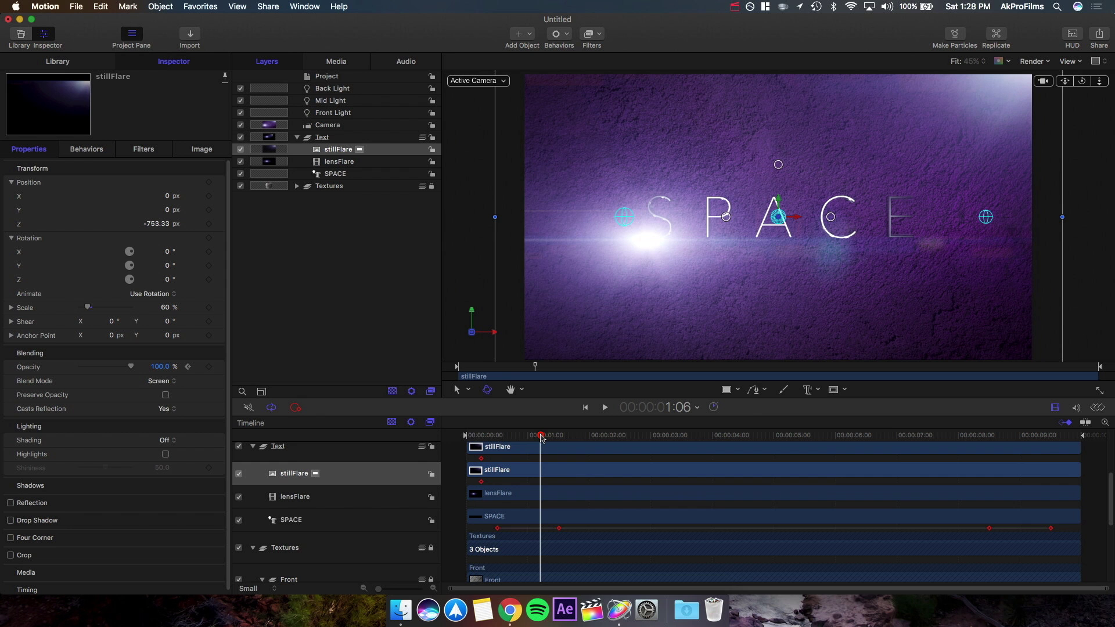
{"action": "left_click_drag", "start_coordinate": [542, 437], "coordinate": [542, 437]}
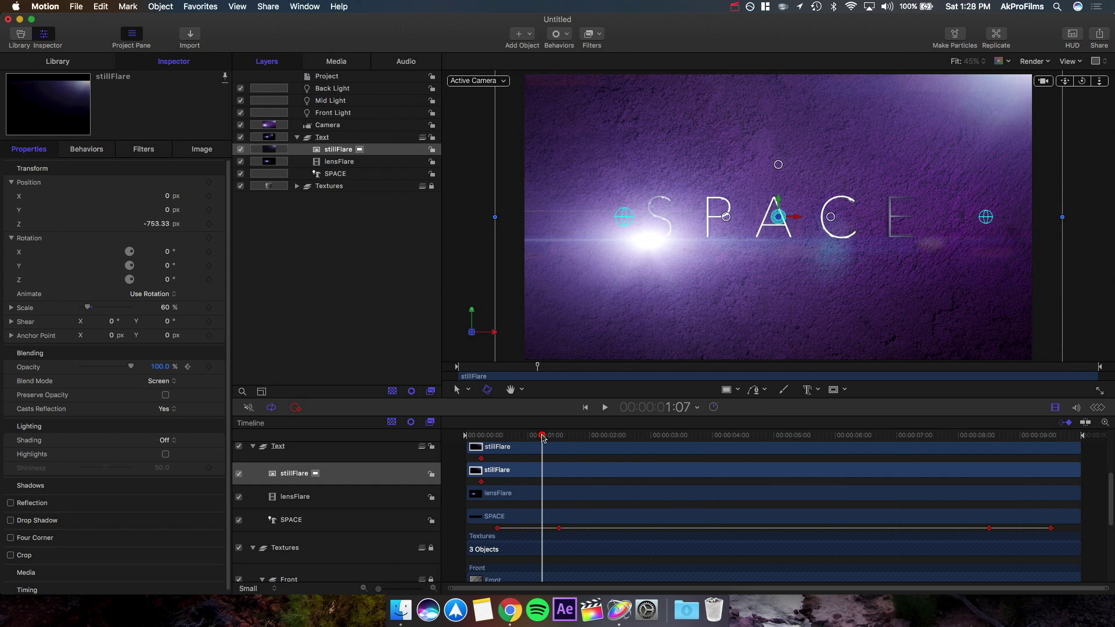
{"action": "left_click", "coordinate": [208, 367]}
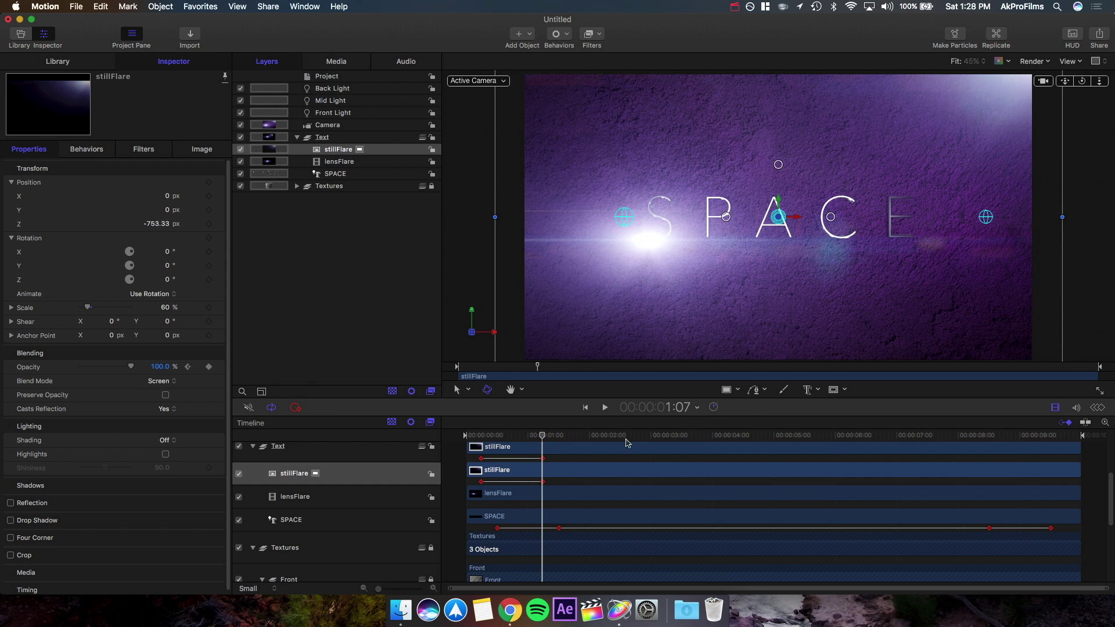
Step: Add closing opacity keyframes to the stillFlare layer at 8:07 and 9:07
{"action": "mouse_move", "coordinate": [981, 439]}
{"action": "left_mouse_down"}
{"action": "mouse_move", "coordinate": [1000, 438]}
{"action": "mouse_move", "coordinate": [972, 440]}
{"action": "left_mouse_up"}
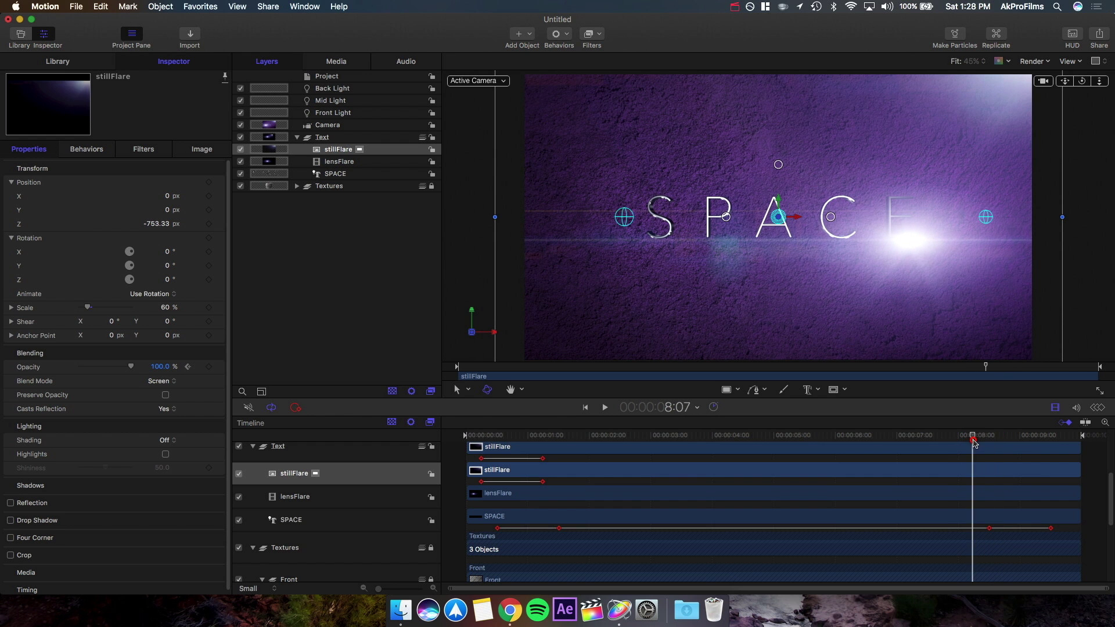
{"action": "left_click", "coordinate": [209, 366]}
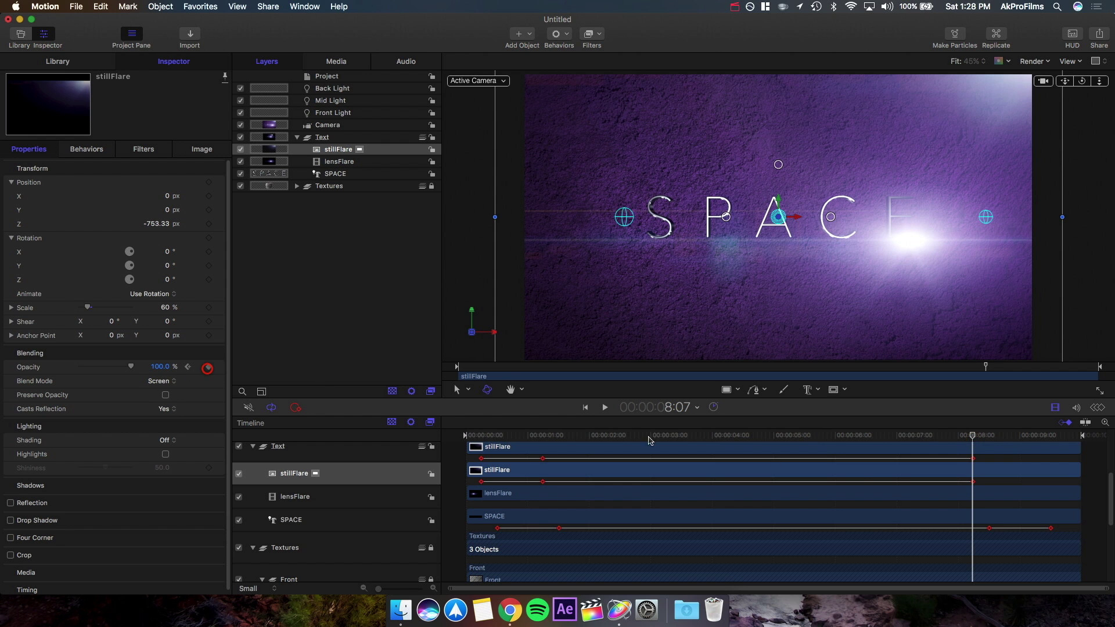
{"action": "left_click_drag", "start_coordinate": [1013, 441], "coordinate": [1036, 442]}
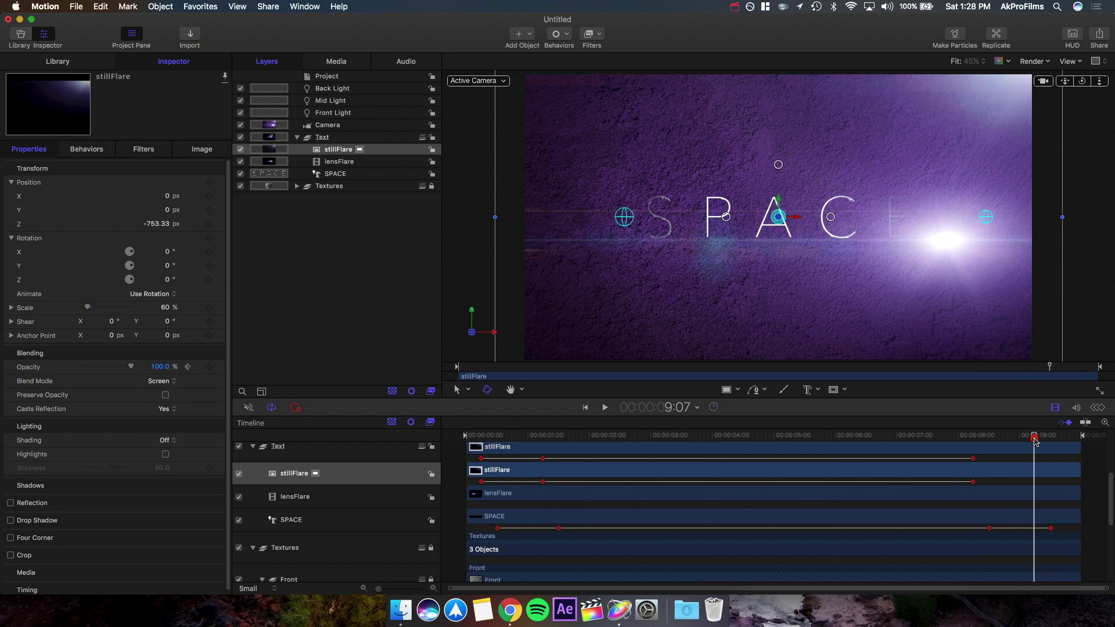
{"action": "left_click", "coordinate": [209, 367]}
Step: Set the stillFlare layer's opacity to 0% at its last keyframe, 9:07
{"action": "left_click", "coordinate": [188, 367]}
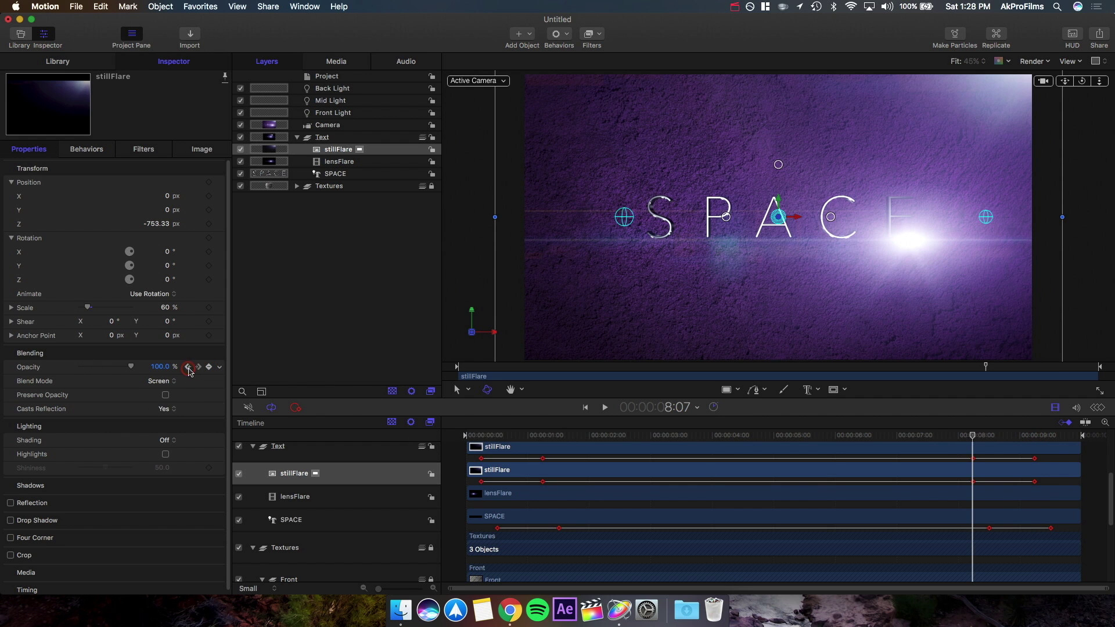
{"action": "left_click", "coordinate": [198, 367]}
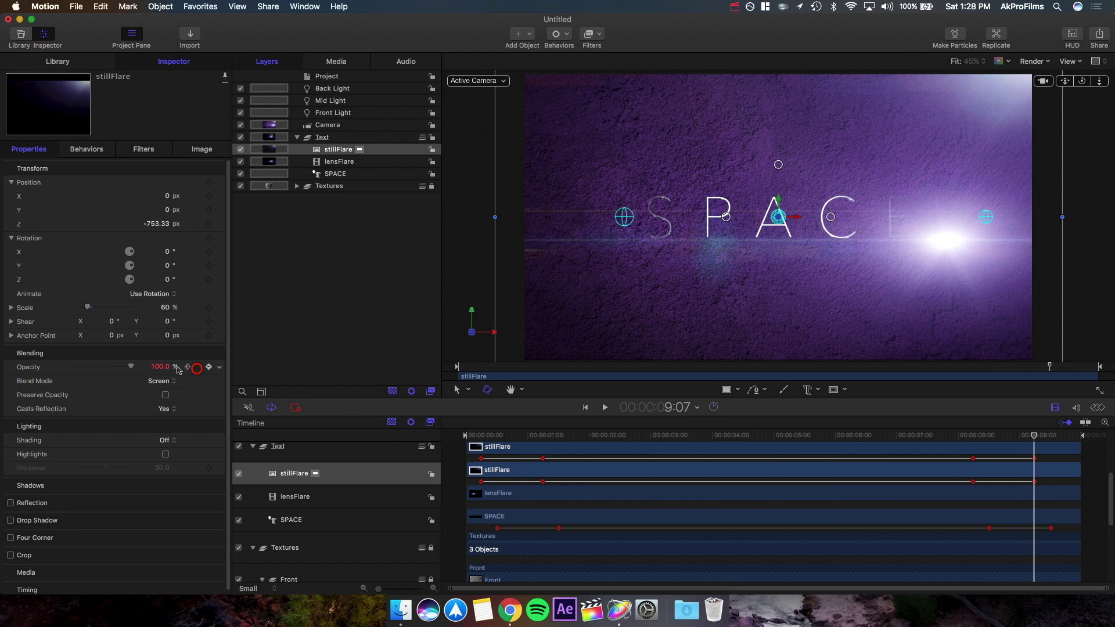
{"action": "left_click", "coordinate": [161, 366]}
{"action": "type", "text": "0"}
{"action": "key", "text": "Return"}
{"action": "left_click", "coordinate": [160, 367]}
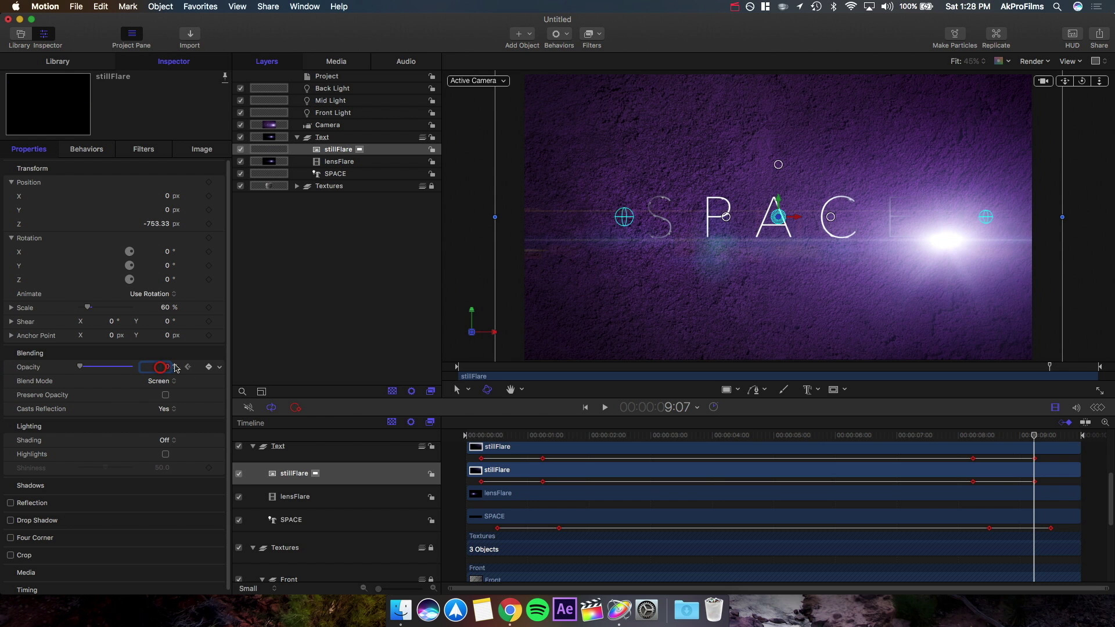
Step: Return to the stillFlare layer's first keyframe at 0:07 and set its opacity to 0%
{"action": "left_click", "coordinate": [188, 368]}
{"action": "left_click", "coordinate": [185, 367]}
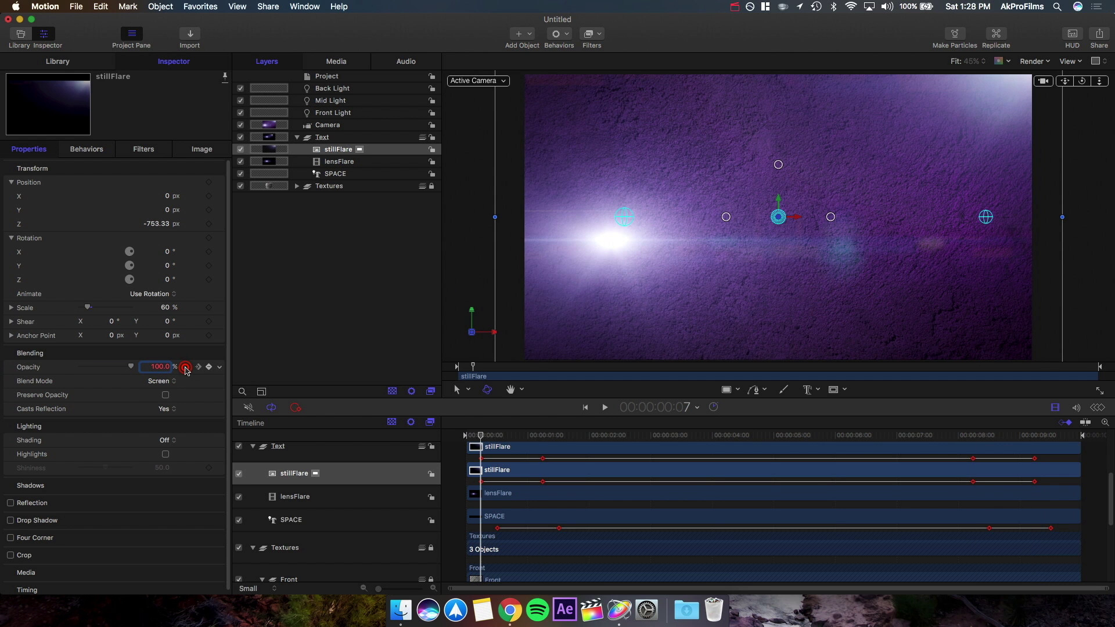
{"action": "type", "text": "0"}
{"action": "key", "text": "Return"}
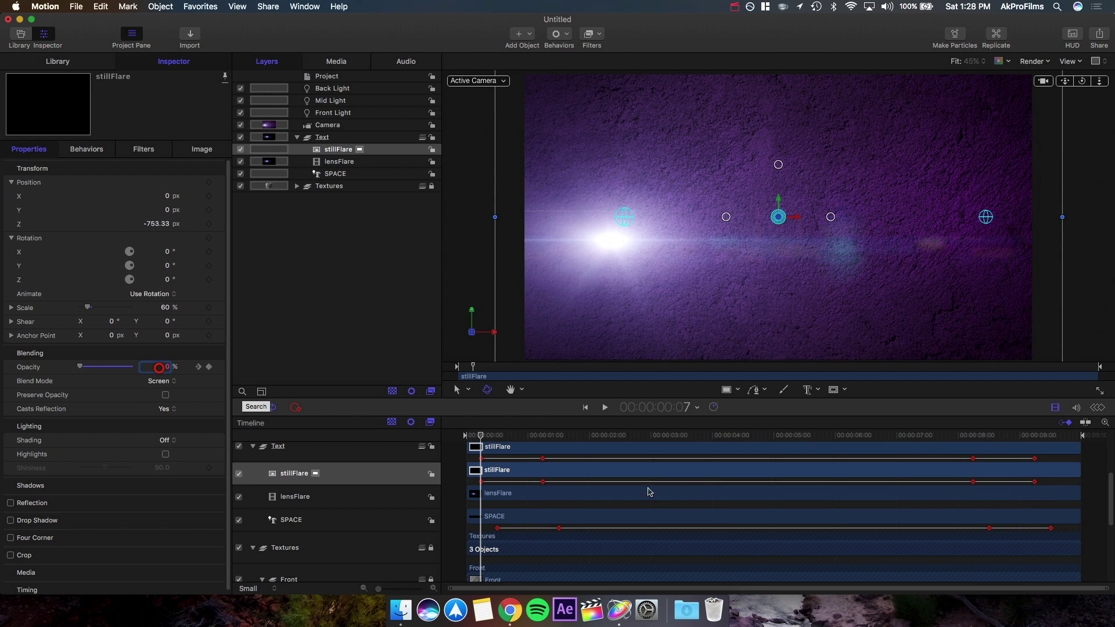
Step: Preview the opening and move the stillFlare layer's second opacity keyframe to 2:07, lengthening its fade-in
{"action": "left_click_drag", "start_coordinate": [480, 437], "coordinate": [456, 436]}
{"action": "key", "text": "space"}
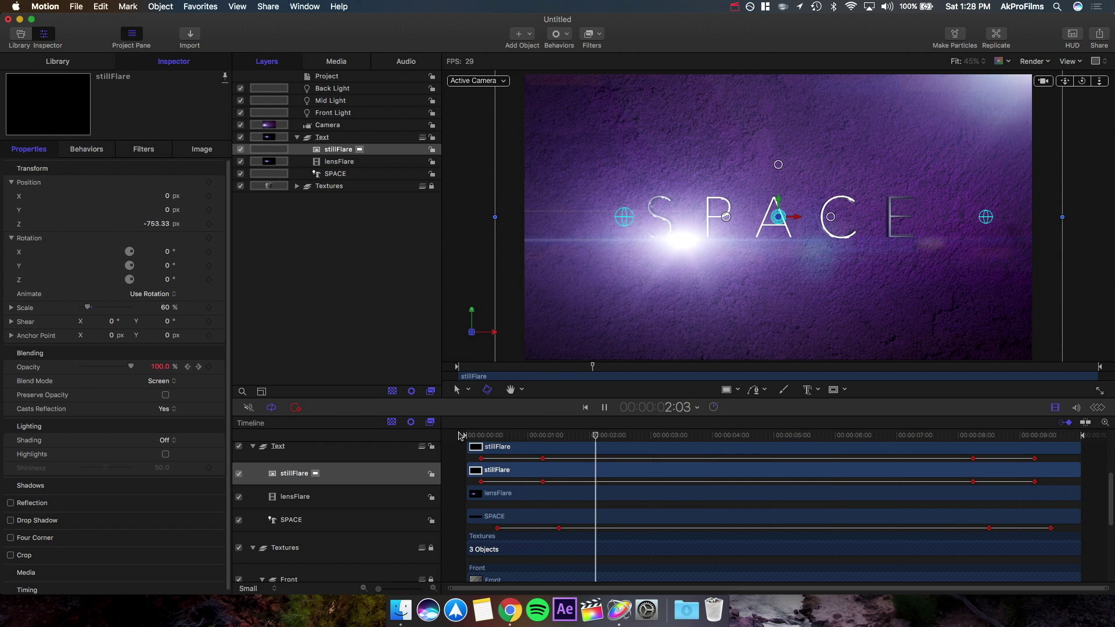
{"action": "key", "text": "space"}
{"action": "mouse_move", "coordinate": [543, 460]}
{"action": "left_mouse_down"}
{"action": "mouse_move", "coordinate": [610, 471]}
{"action": "mouse_move", "coordinate": [598, 465]}
{"action": "mouse_move", "coordinate": [604, 437]}
{"action": "mouse_move", "coordinate": [604, 463]}
{"action": "left_mouse_up"}
{"action": "left_click", "coordinate": [592, 436]}
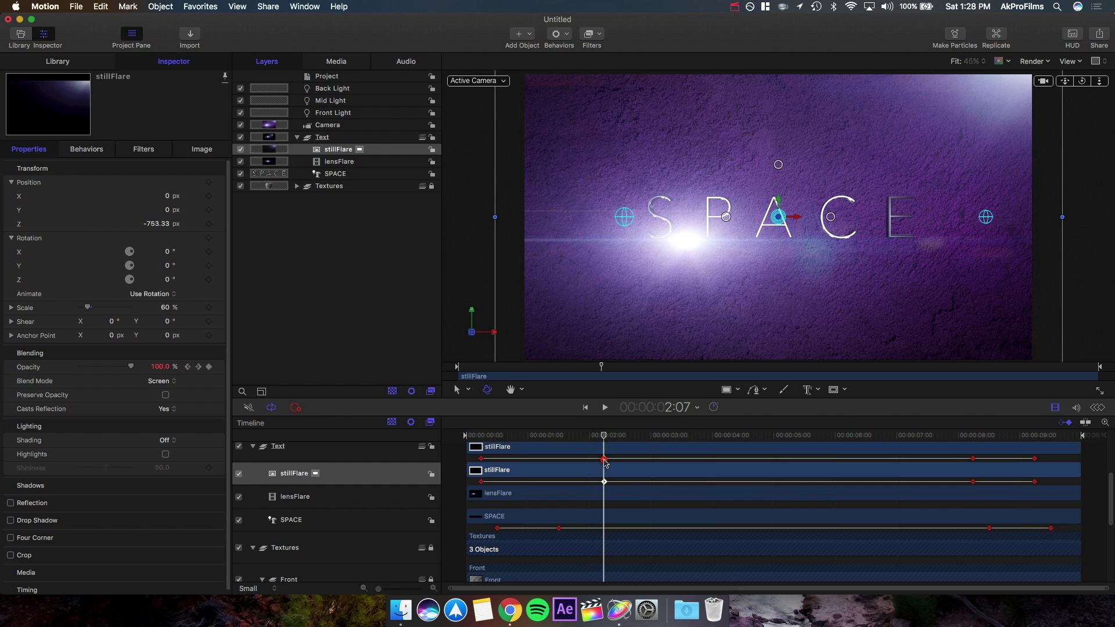
{"action": "left_click", "coordinate": [476, 437]}
{"action": "key", "text": "space"}
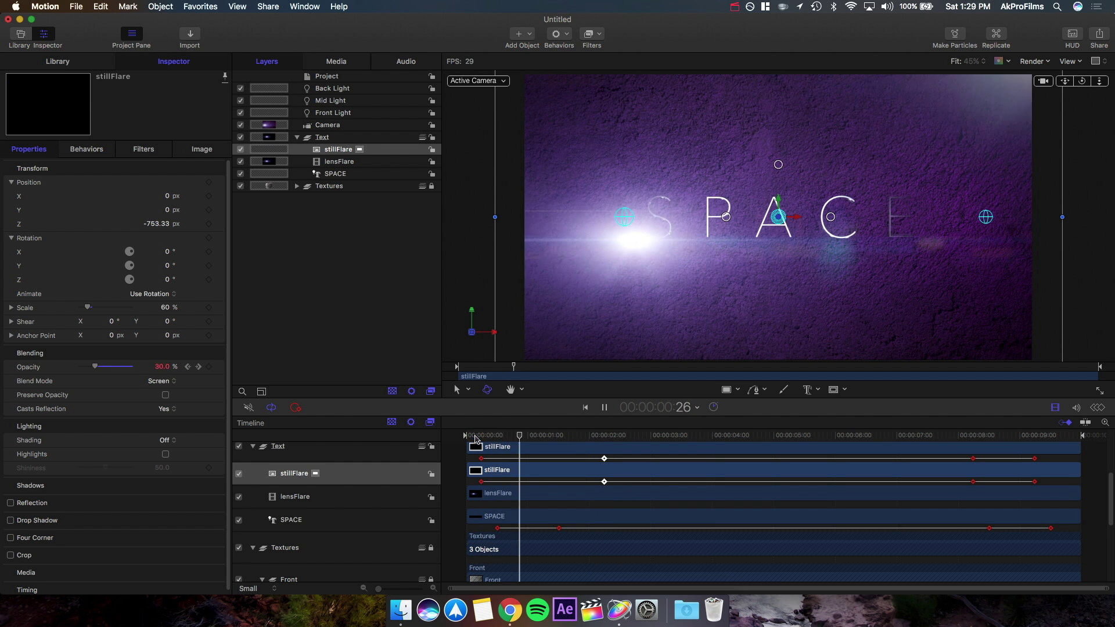
Step: Add opacity keyframes to the lensFlare layer at 1:16 and 2:16
{"action": "left_click_drag", "start_coordinate": [475, 437], "coordinate": [524, 438]}
{"action": "left_click", "coordinate": [514, 495]}
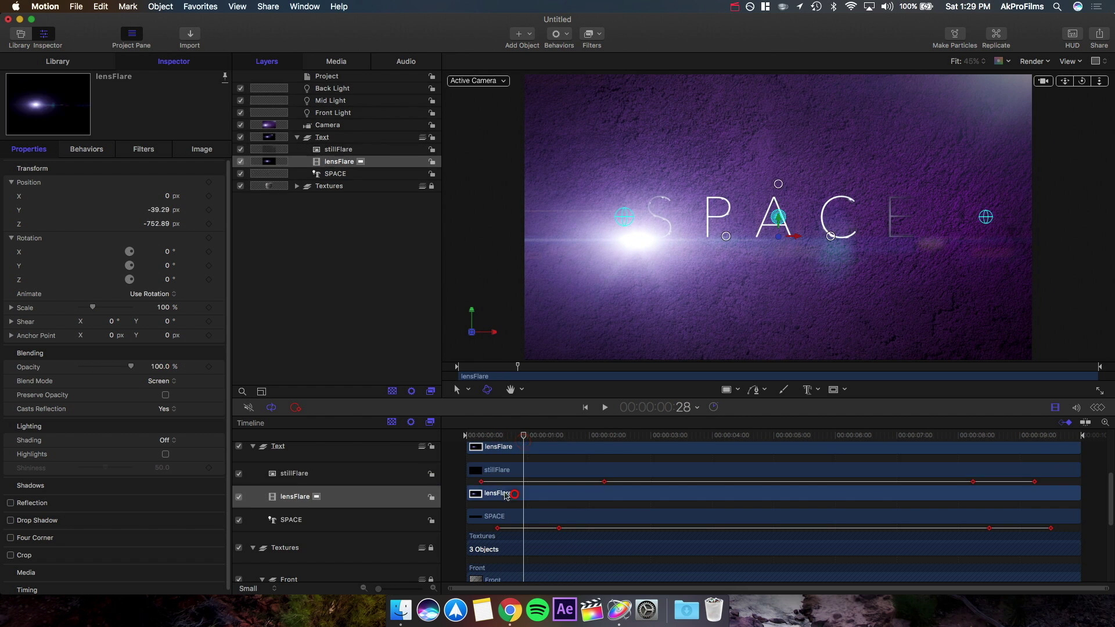
{"action": "left_click", "coordinate": [558, 436]}
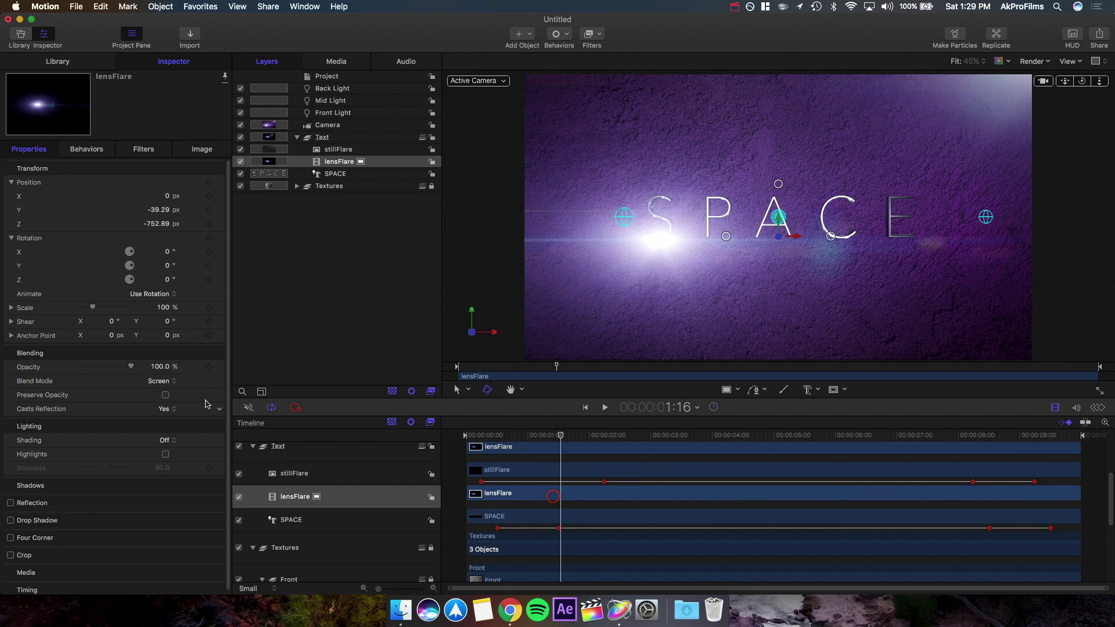
{"action": "left_click", "coordinate": [209, 367]}
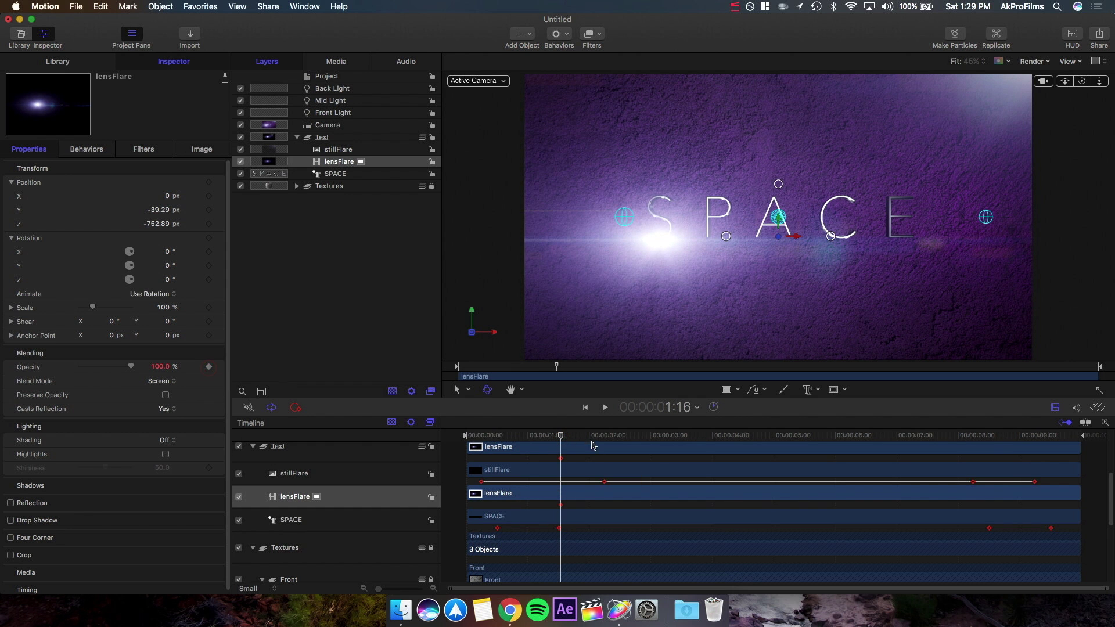
{"action": "left_click_drag", "start_coordinate": [590, 440], "coordinate": [622, 445]}
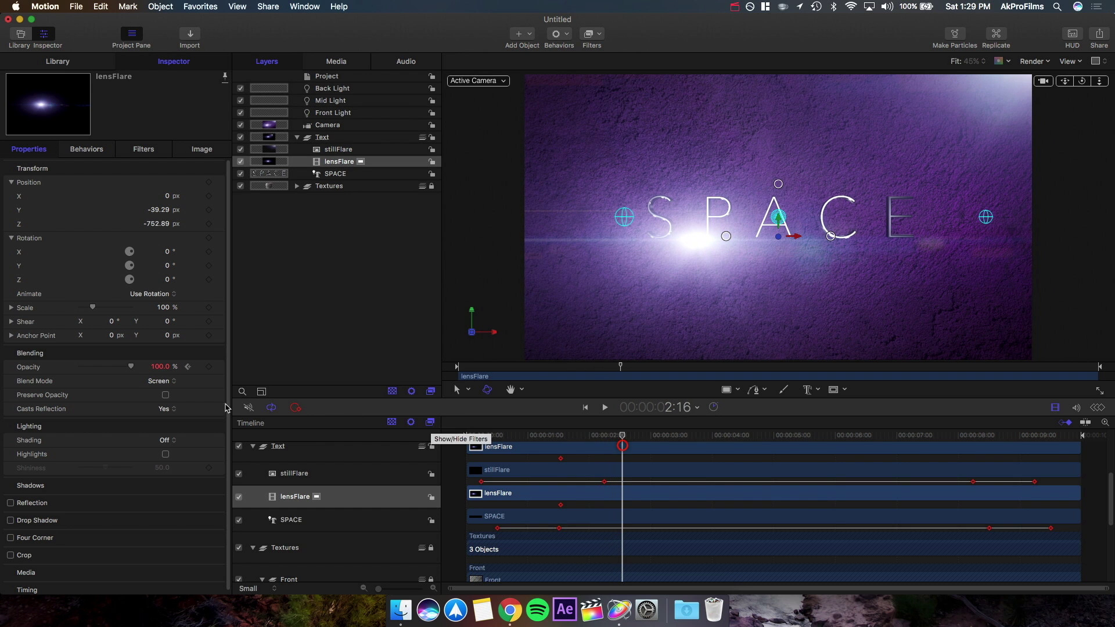
{"action": "left_click", "coordinate": [209, 367]}
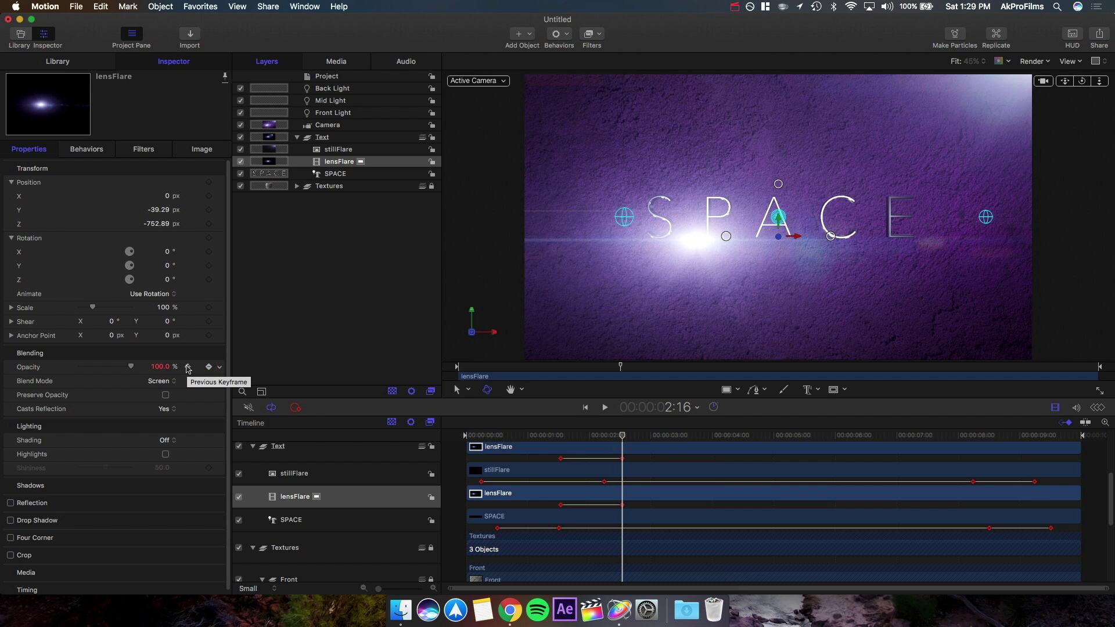
Step: Add closing opacity keyframes to the lensFlare layer at 8:00 and 9:00, undoing any accidental shift of the clip
{"action": "left_click_drag", "start_coordinate": [623, 440], "coordinate": [958, 459]}
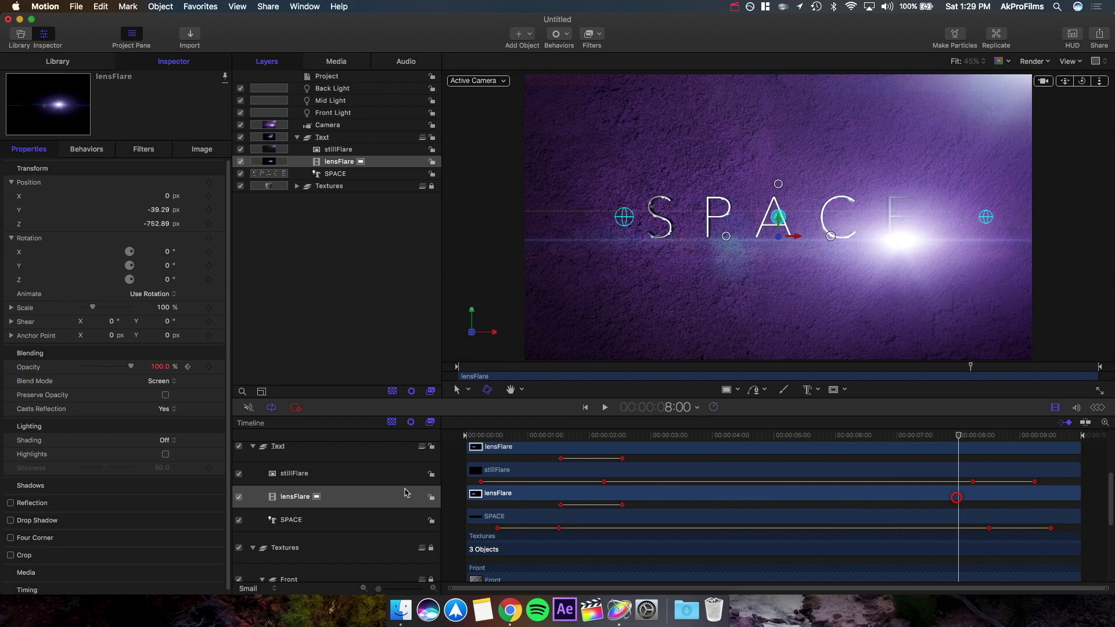
{"action": "left_click", "coordinate": [209, 367]}
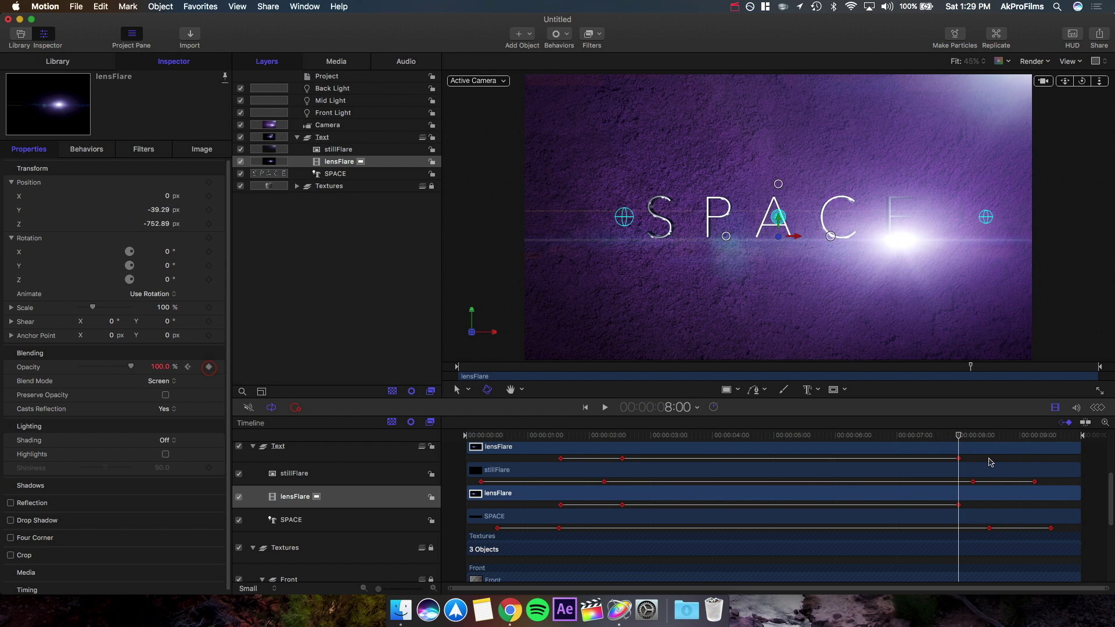
{"action": "left_click_drag", "start_coordinate": [987, 451], "coordinate": [994, 452]}
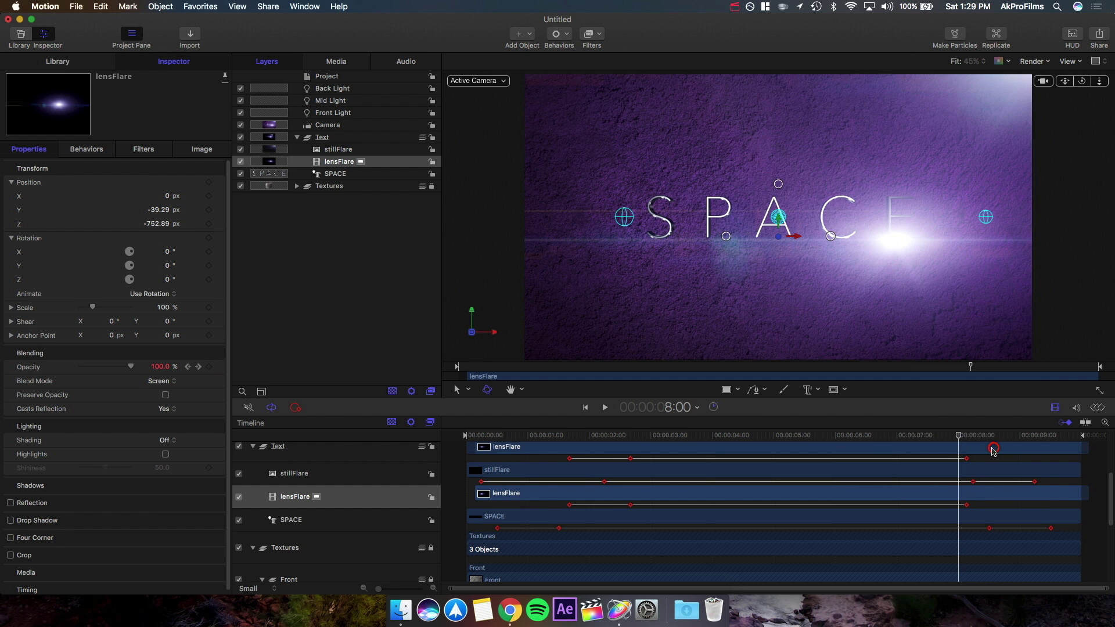
{"action": "key", "text": "super+z"}
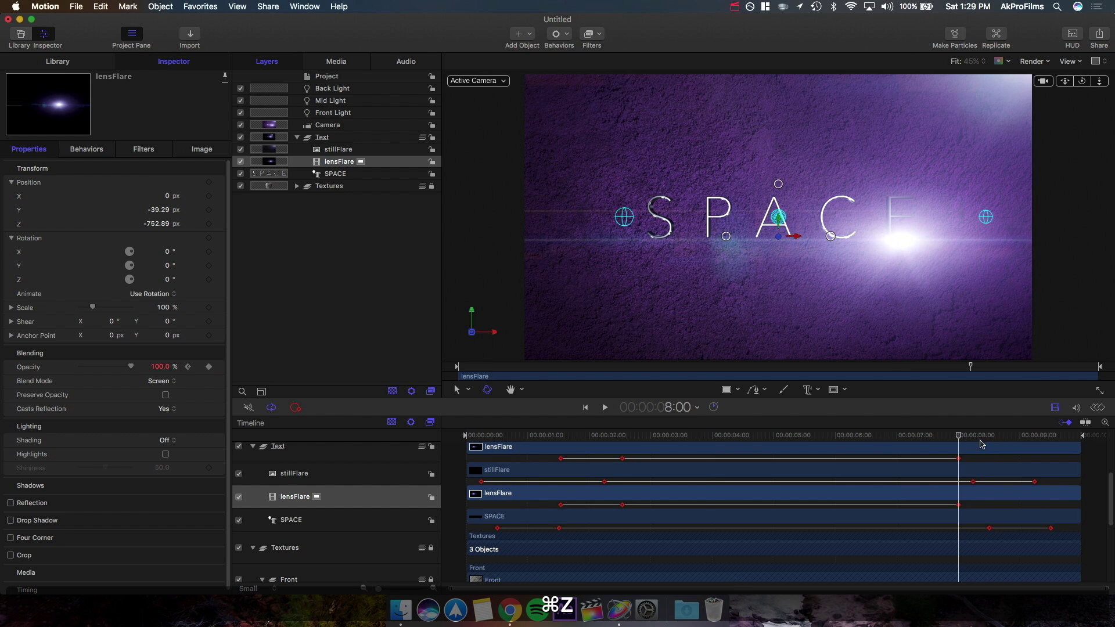
{"action": "left_click_drag", "start_coordinate": [961, 441], "coordinate": [1021, 453]}
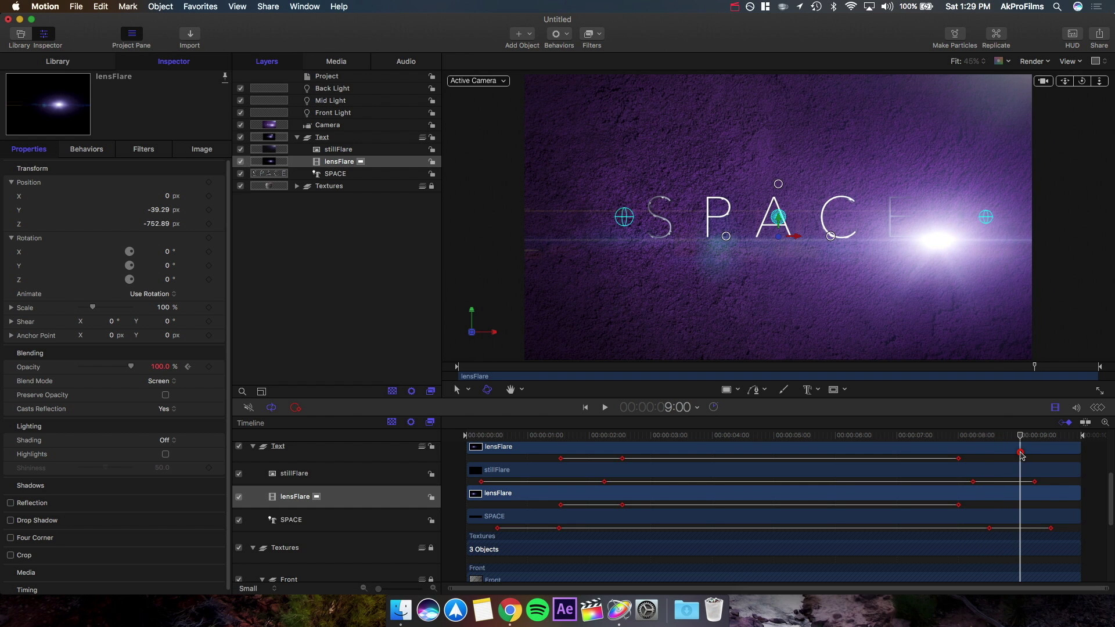
{"action": "left_click", "coordinate": [207, 367]}
Step: Set the lensFlare layer's opacity to 0% at its last keyframe, 9:00, and at its first keyframe, 1:16
{"action": "left_click_drag", "start_coordinate": [167, 370], "coordinate": [134, 370]}
{"action": "left_click", "coordinate": [187, 368]}
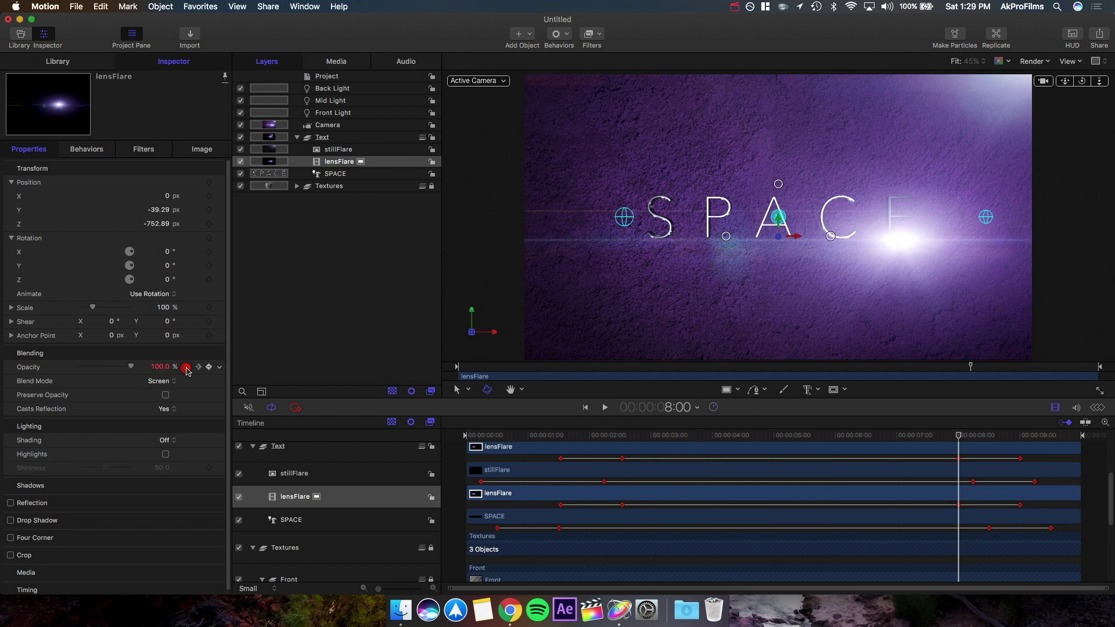
{"action": "left_click", "coordinate": [186, 368]}
{"action": "left_click", "coordinate": [186, 368]}
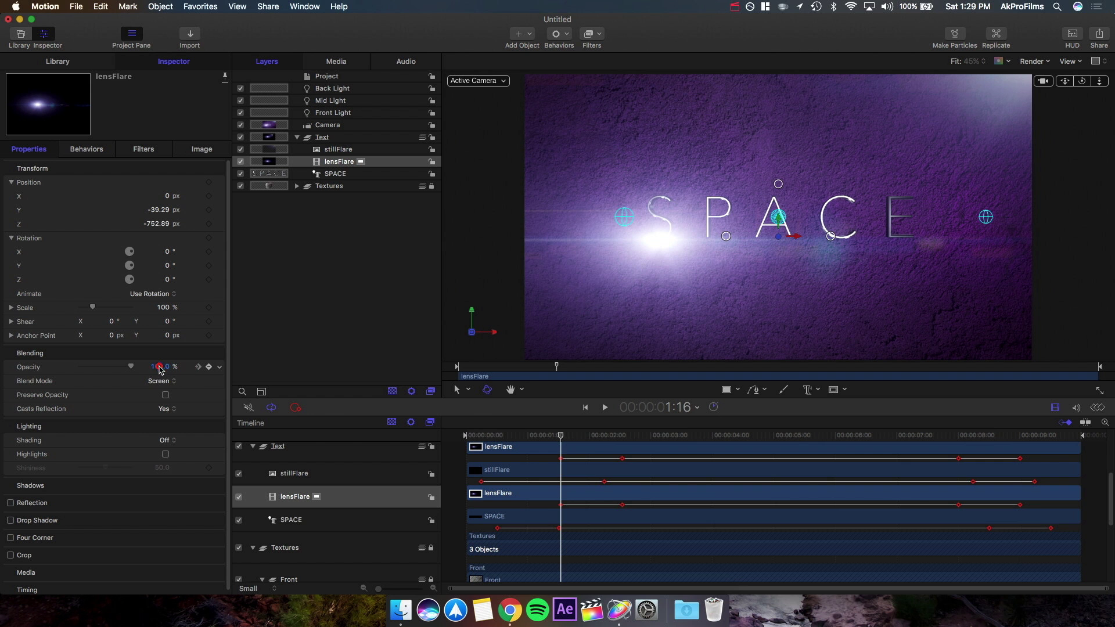
{"action": "left_click_drag", "start_coordinate": [161, 369], "coordinate": [139, 369]}
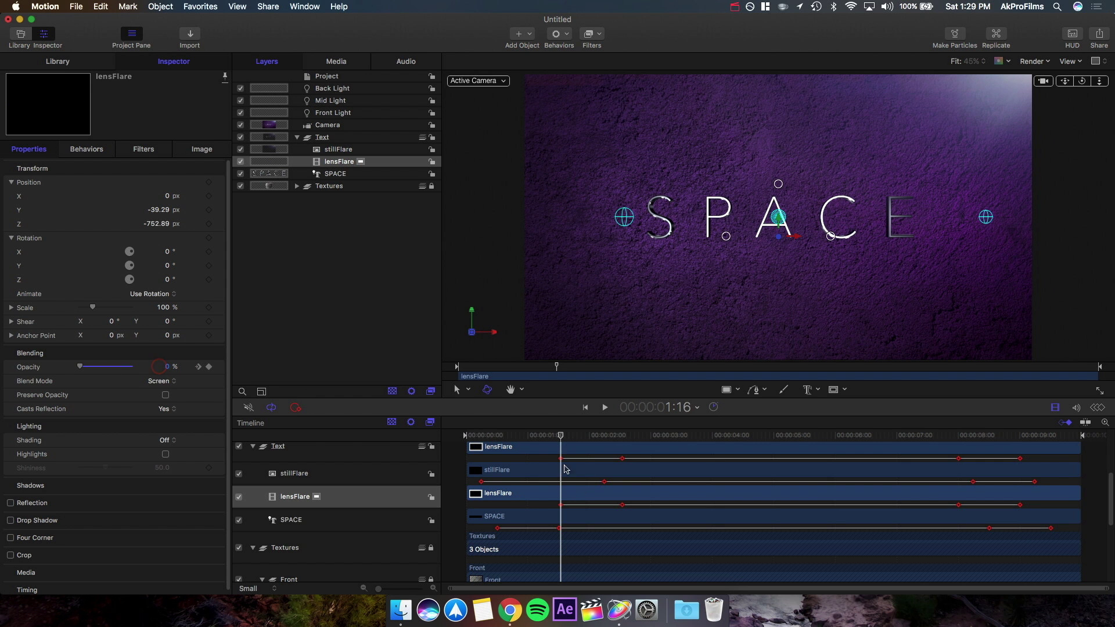
Step: Play the animation from the start and shift the lensFlare layer's two fade-in keyframes about half a second earlier
{"action": "key", "text": "Home"}
{"action": "key", "text": "space"}
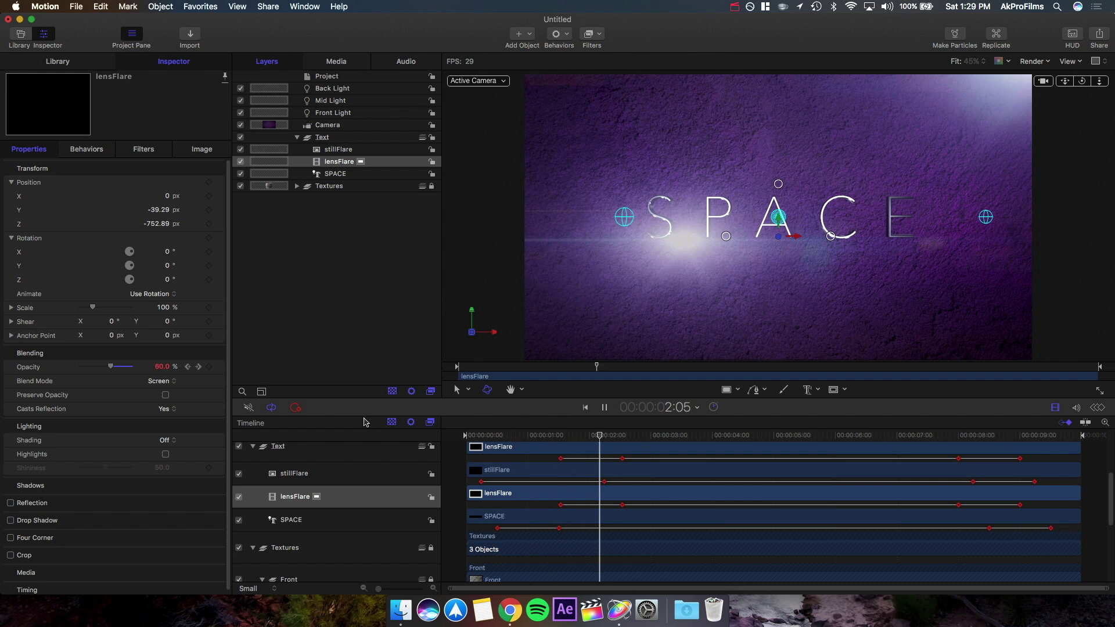
{"action": "key", "text": "space"}
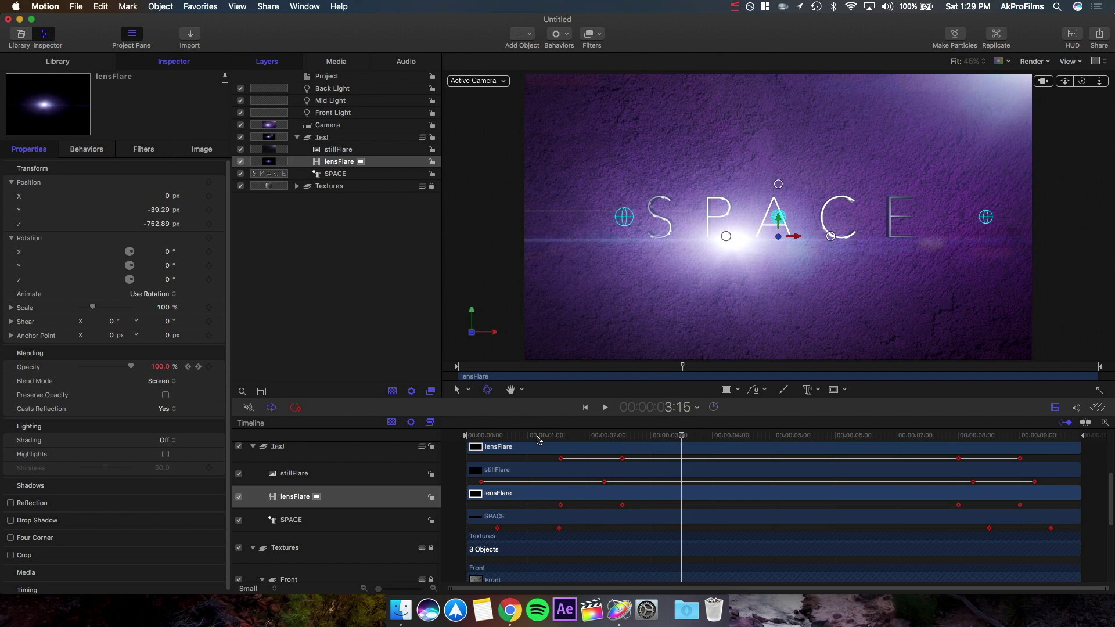
{"action": "left_click_drag", "start_coordinate": [537, 440], "coordinate": [584, 455]}
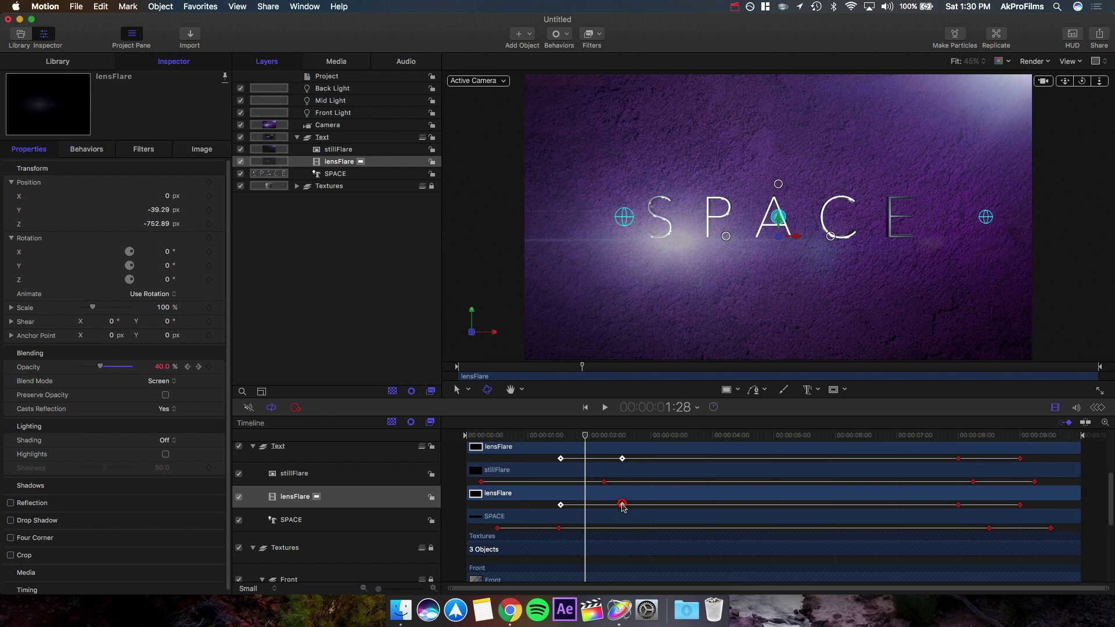
{"action": "left_click_drag", "start_coordinate": [621, 507], "coordinate": [591, 505]}
{"action": "key", "text": "space"}
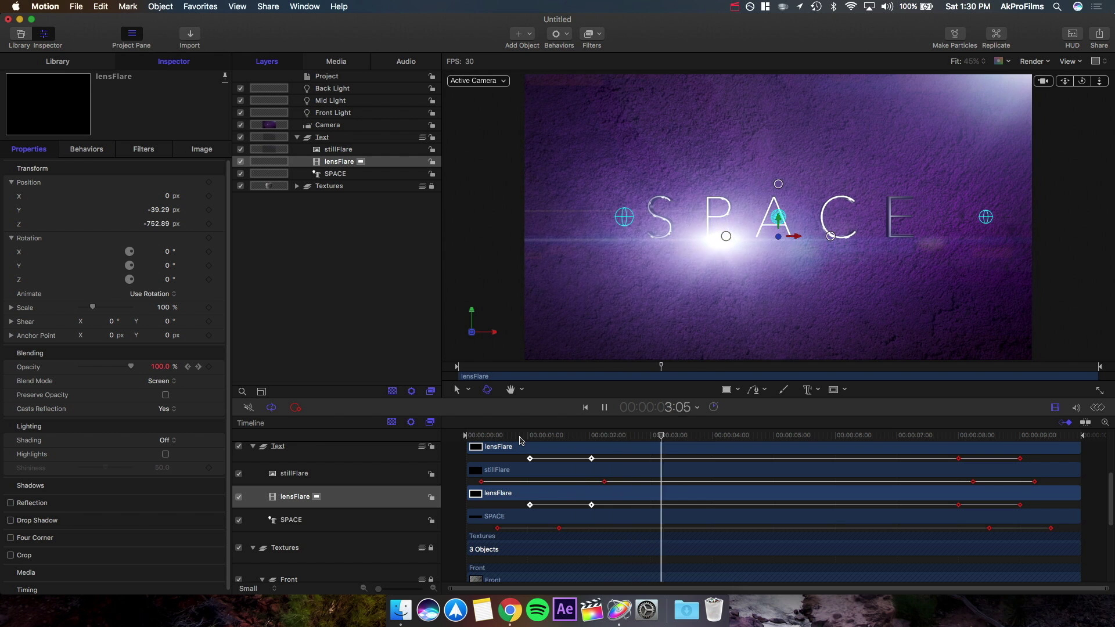
{"action": "key", "text": "space"}
Step: Shift the stillFlare layer's two fade-in keyframes about 1.5 seconds later and play back the animation, including its ending
{"action": "left_click", "coordinate": [482, 482]}
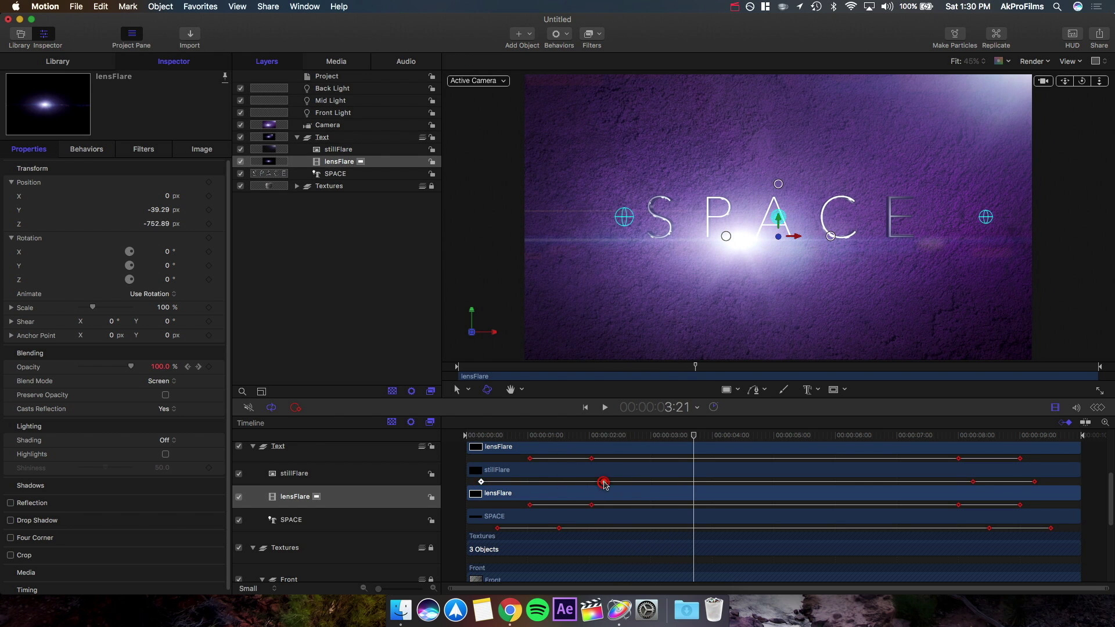
{"action": "left_click_drag", "start_coordinate": [604, 483], "coordinate": [698, 493]}
{"action": "key", "text": "Home"}
{"action": "key", "text": "space"}
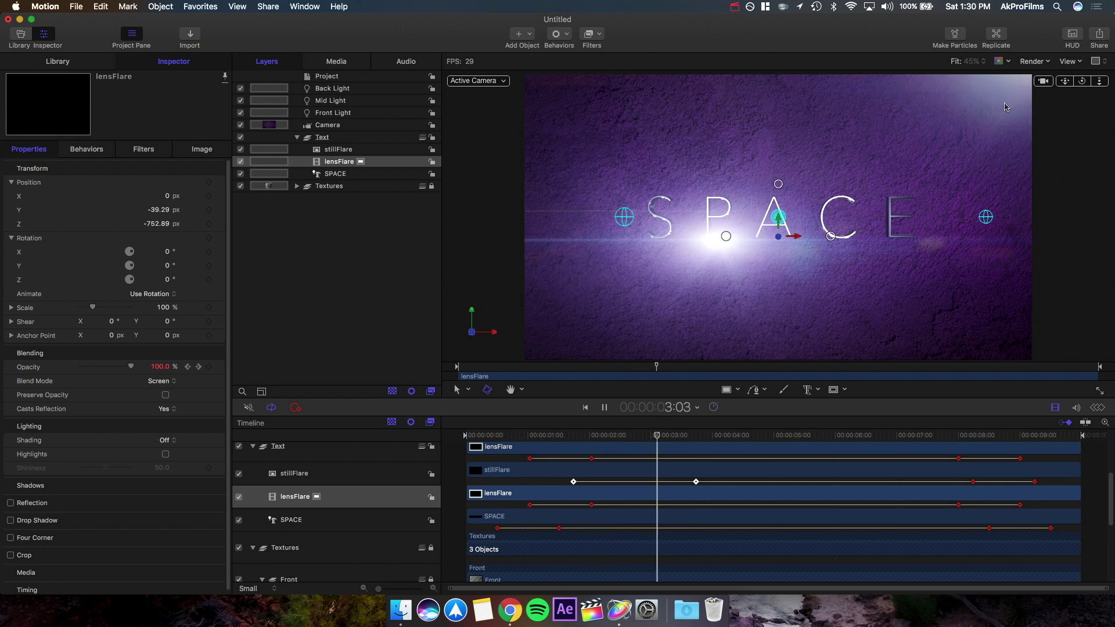
{"action": "left_click", "coordinate": [928, 437]}
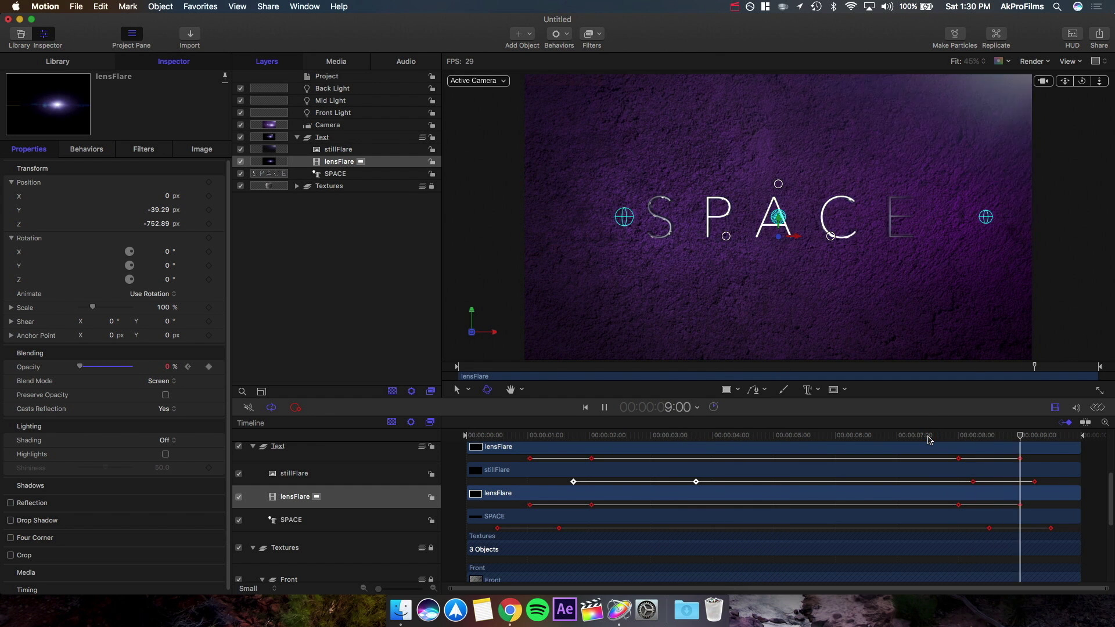
{"action": "key", "text": "space"}
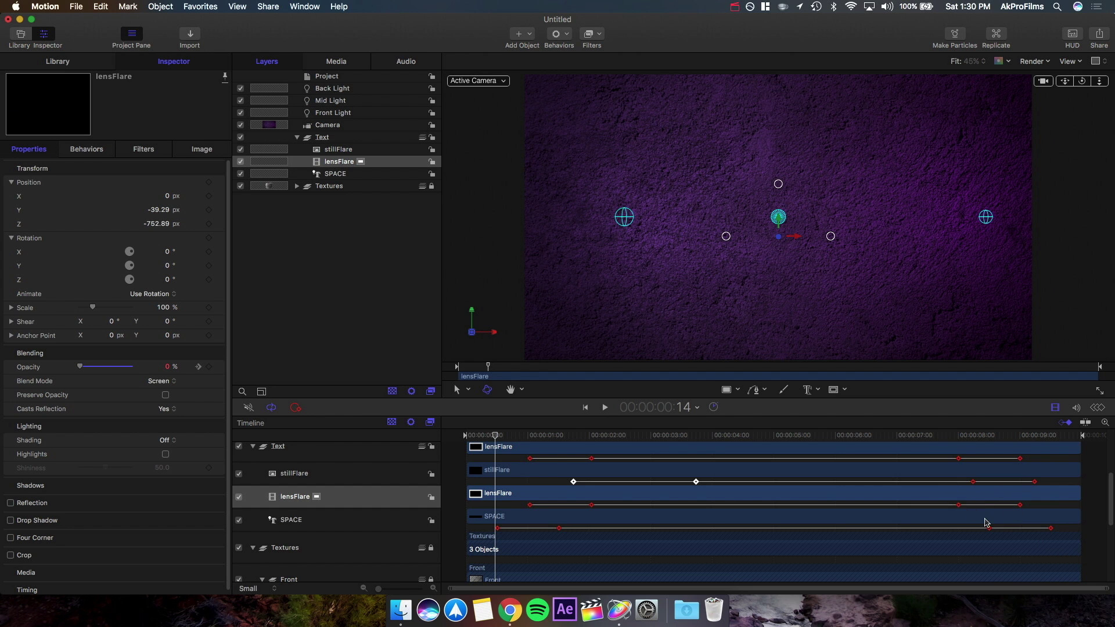
Step: Move the SPACE text layer's last opacity keyframe to the end of the timeline and preview the closing fade
{"action": "left_click", "coordinate": [985, 519]}
{"action": "left_click_drag", "start_coordinate": [1051, 529], "coordinate": [1082, 532]}
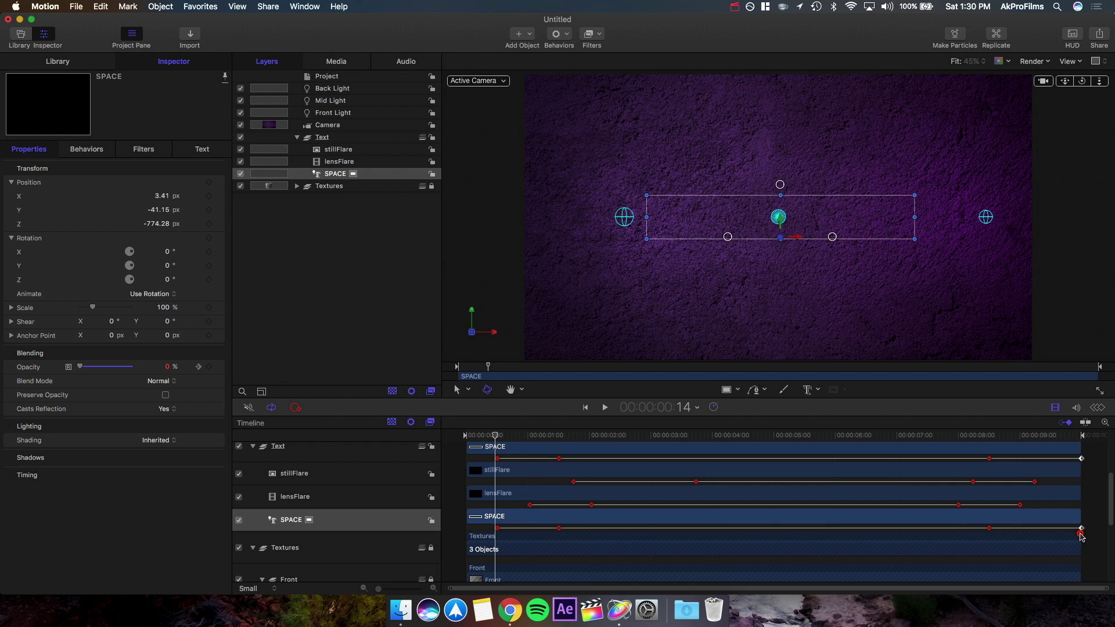
{"action": "left_click", "coordinate": [1081, 533]}
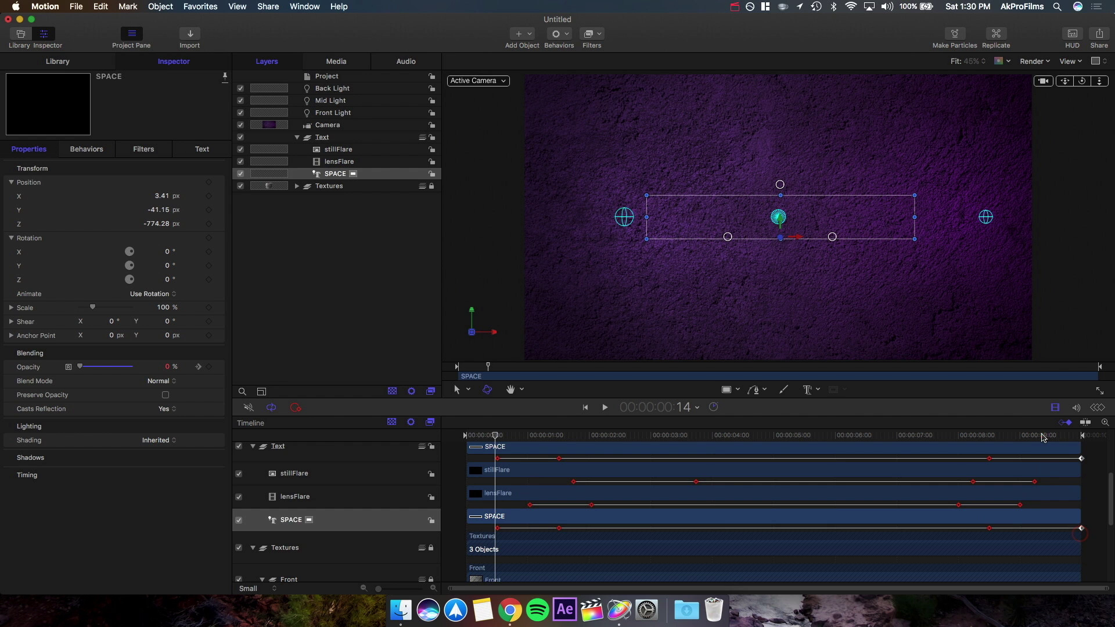
{"action": "left_click", "coordinate": [1043, 435]}
{"action": "key", "text": "space"}
{"action": "left_click", "coordinate": [1042, 436]}
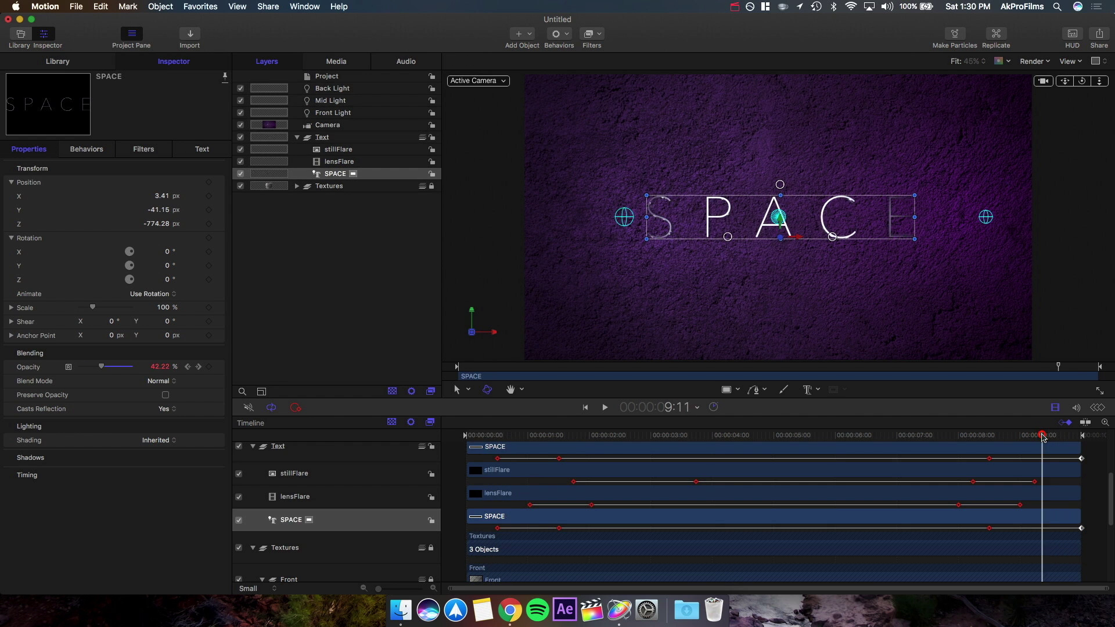
{"action": "key", "text": "space"}
{"action": "left_click", "coordinate": [1049, 436]}
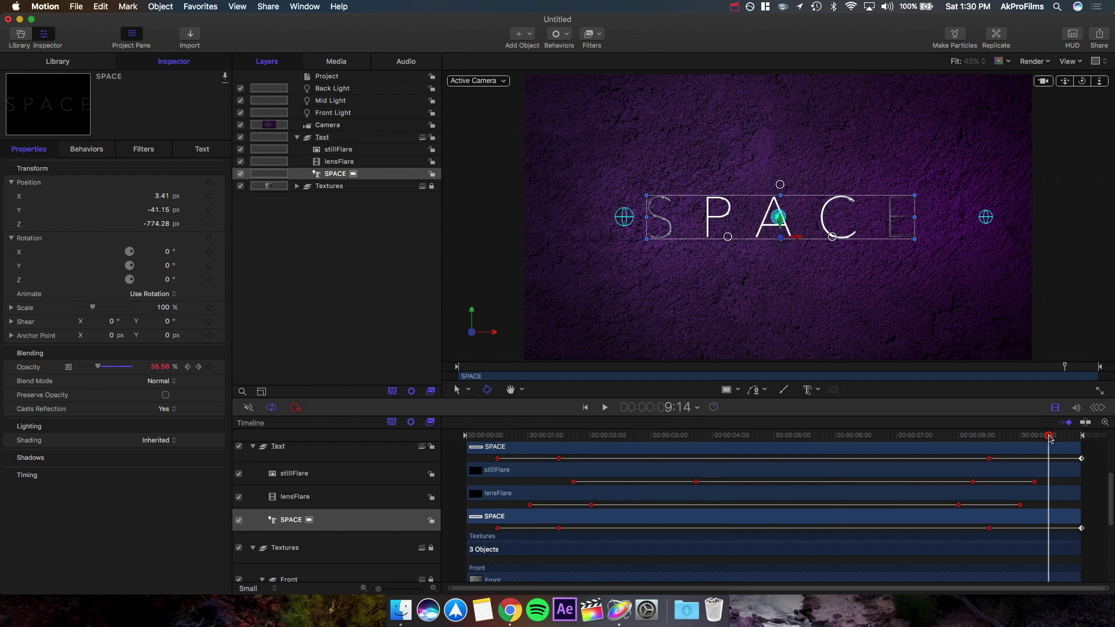
{"action": "key", "text": "space"}
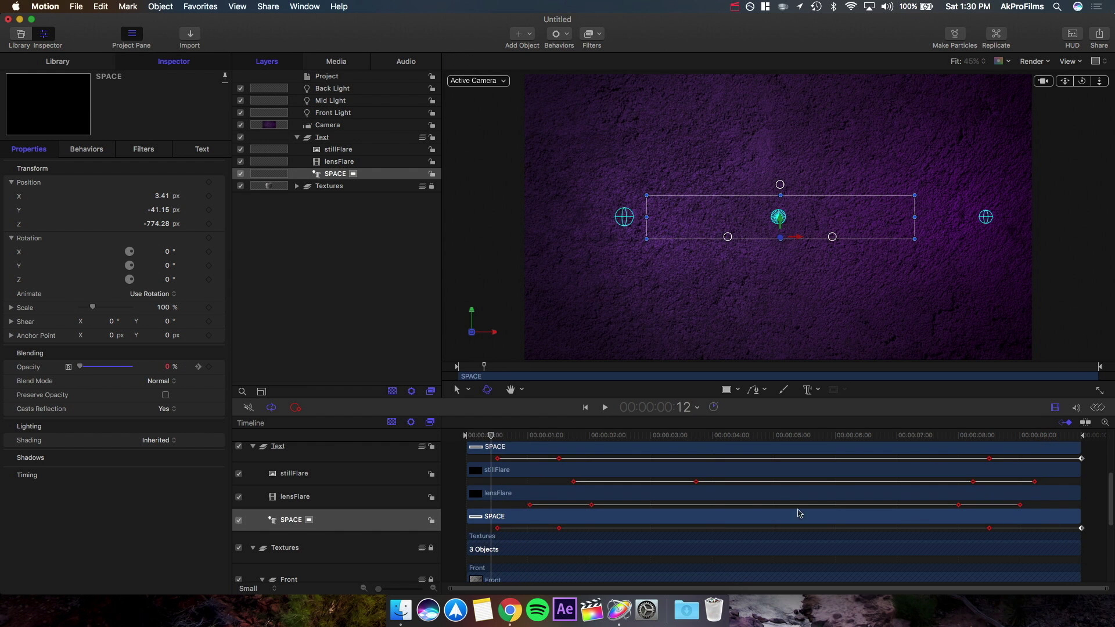
Step: Lock the Text group and collapse it in the timeline
{"action": "left_click", "coordinate": [297, 457]}
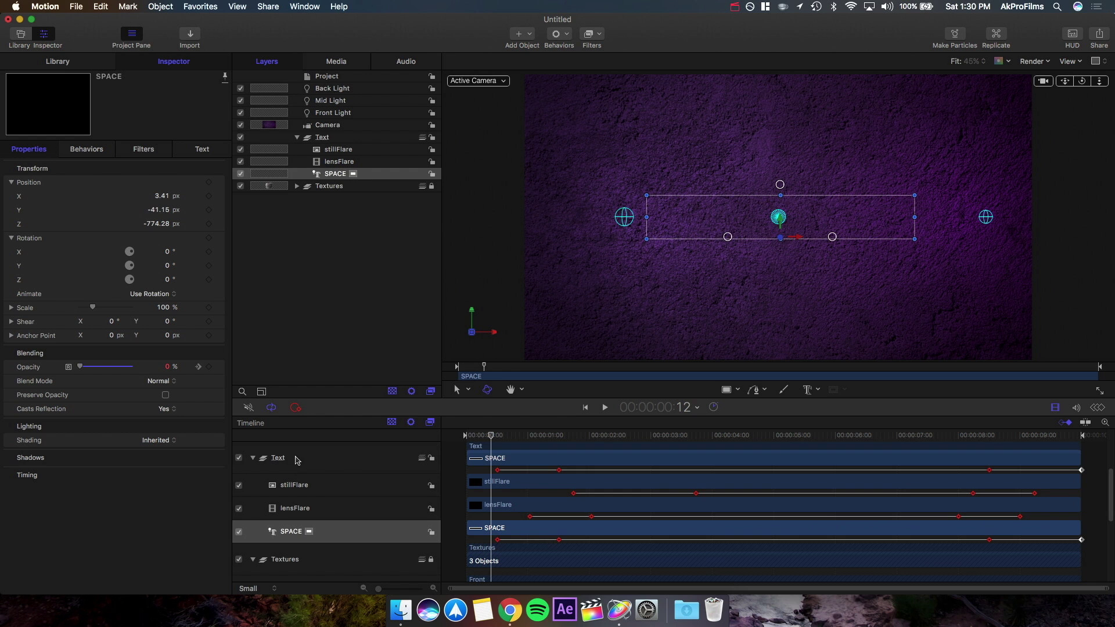
{"action": "left_click", "coordinate": [431, 459]}
{"action": "left_click", "coordinate": [252, 458]}
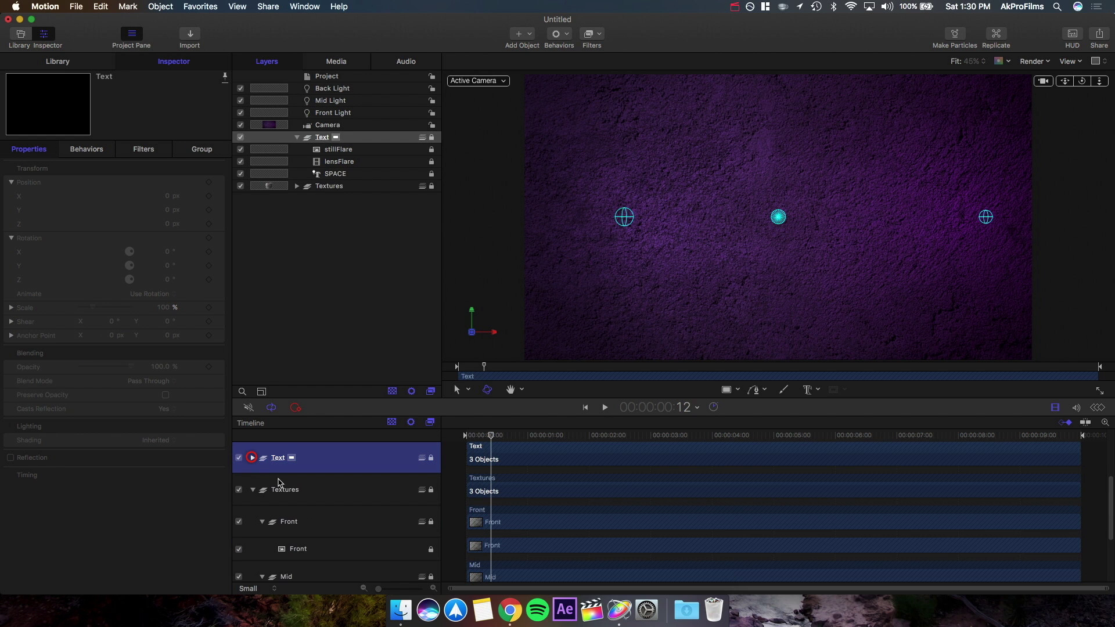
Step: Collapse the Textures group in the timeline, unlock it, and move the playhead to 0:17
{"action": "scroll", "coordinate": [296, 480], "scroll_direction": "down", "scroll_amount": 2}
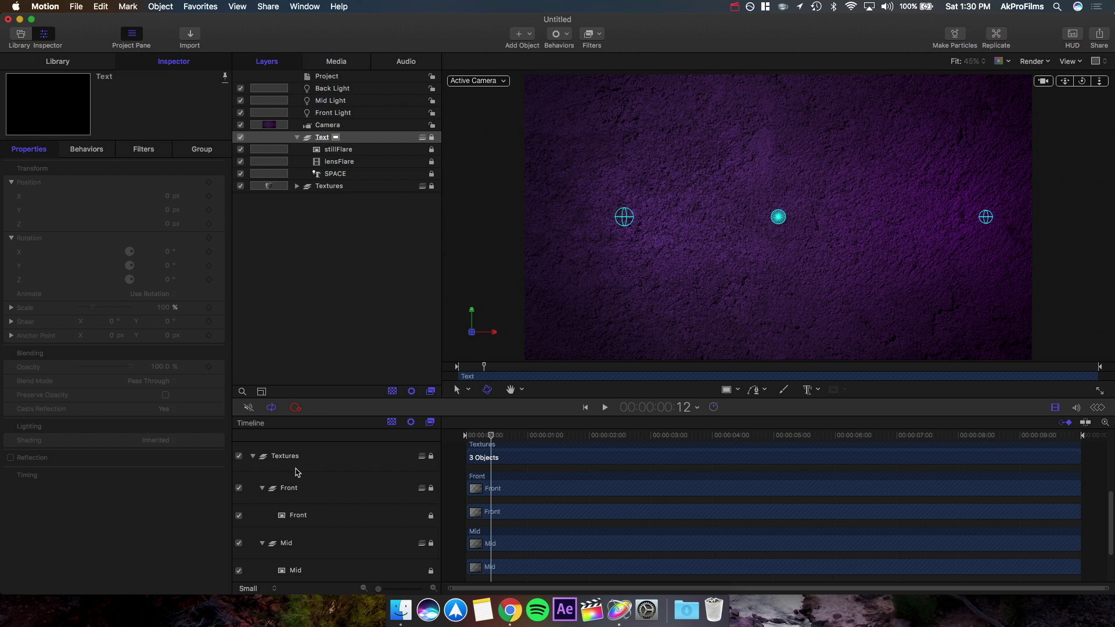
{"action": "left_click", "coordinate": [296, 458]}
{"action": "left_click", "coordinate": [253, 458]}
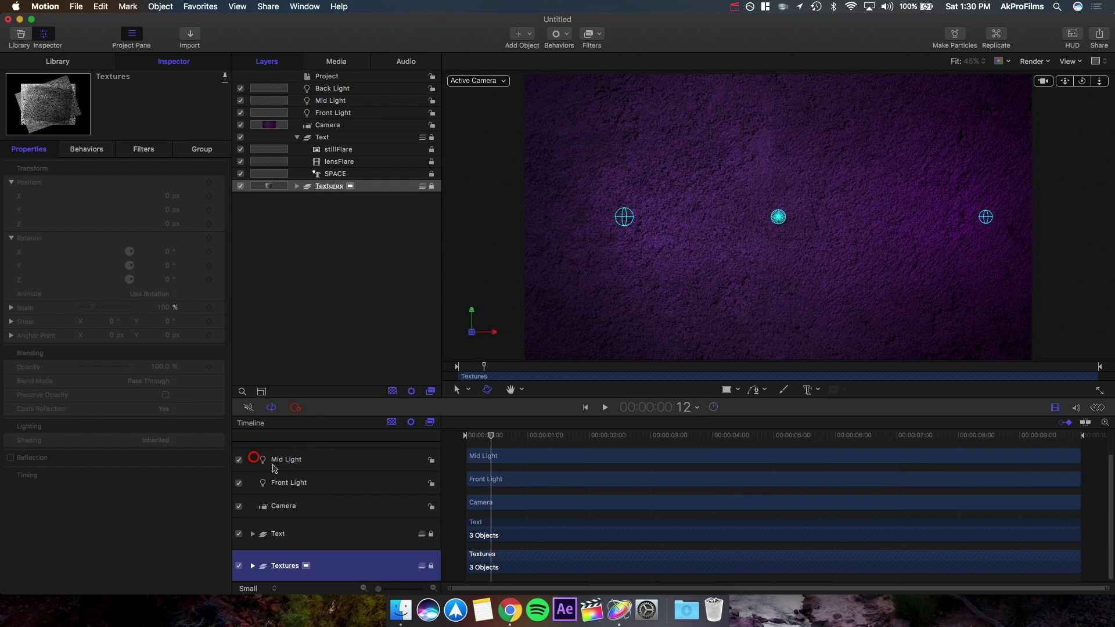
{"action": "left_click", "coordinate": [431, 567]}
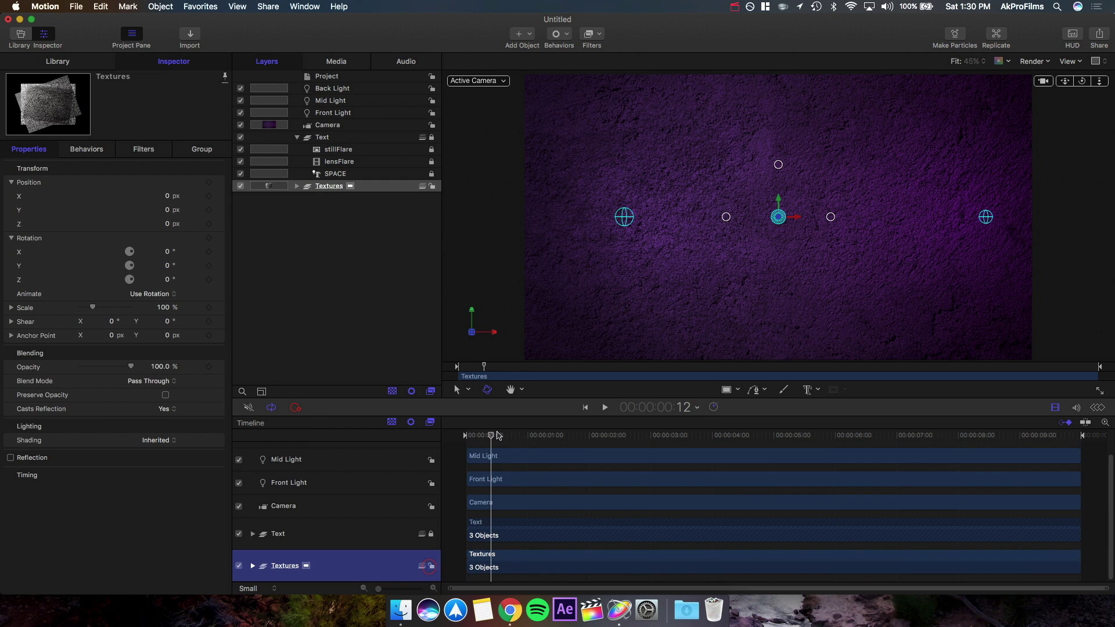
{"action": "mouse_move", "coordinate": [498, 436]}
{"action": "left_mouse_down"}
{"action": "mouse_move", "coordinate": [517, 438]}
{"action": "mouse_move", "coordinate": [503, 442]}
{"action": "left_mouse_up"}
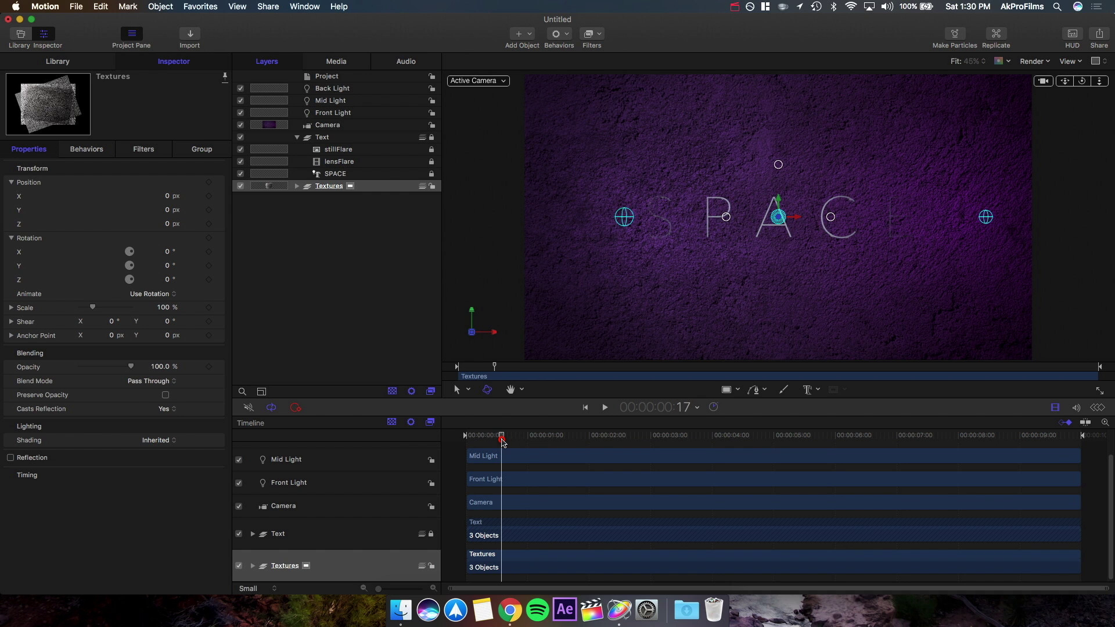
Step: Try to add opacity keyframes at 0:17 and 2:07 to all the Front, Mid and Back texture layers together
{"action": "left_click", "coordinate": [512, 570]}
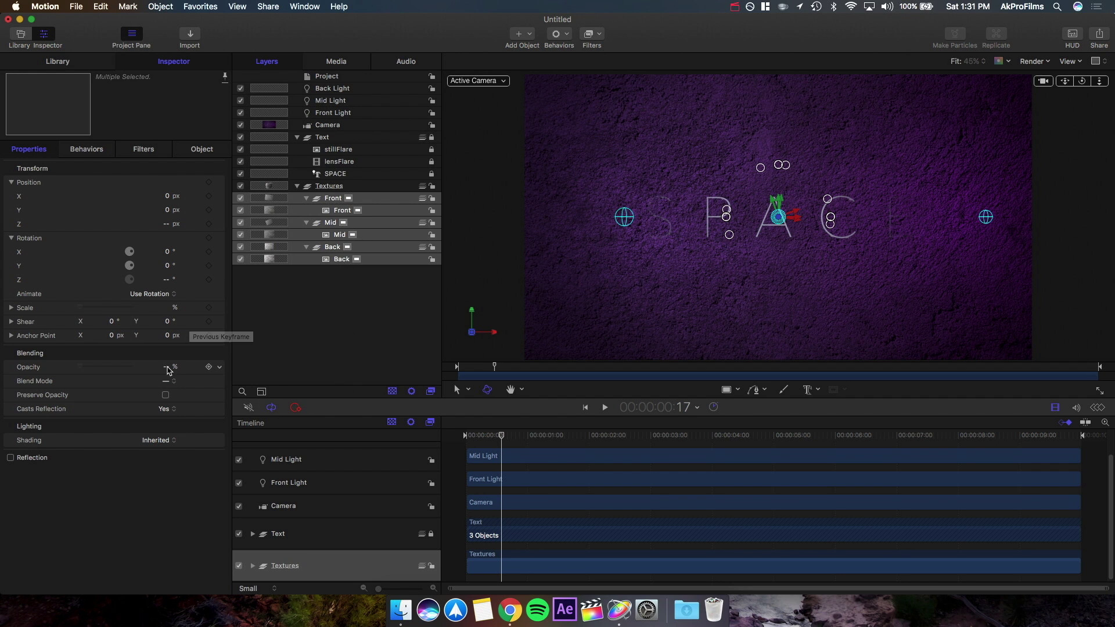
{"action": "left_click", "coordinate": [209, 367]}
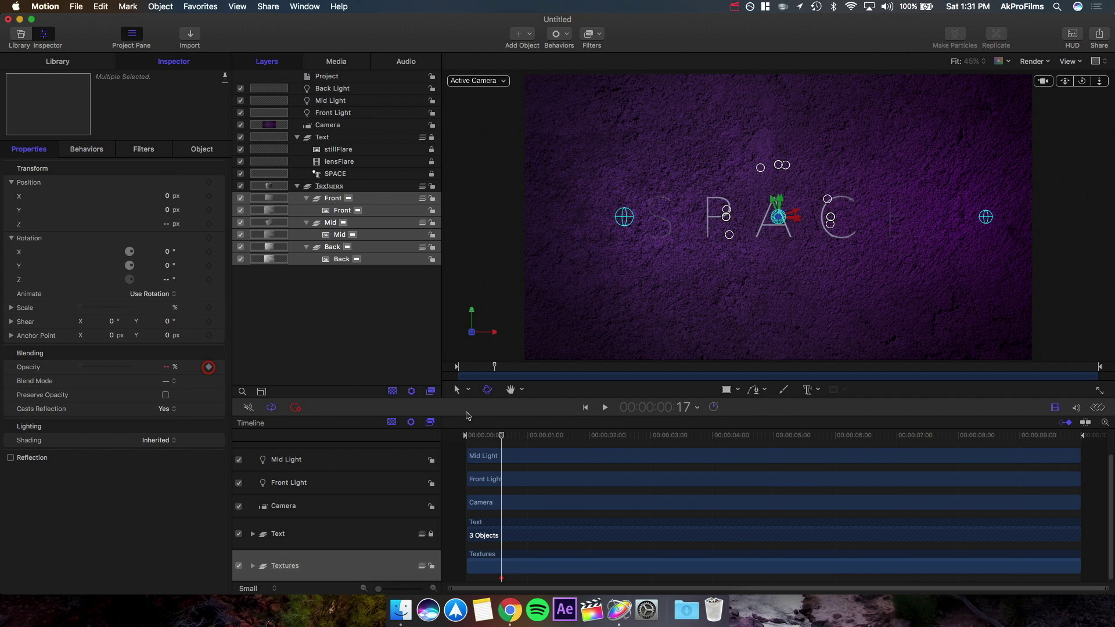
{"action": "left_click_drag", "start_coordinate": [503, 442], "coordinate": [604, 456]}
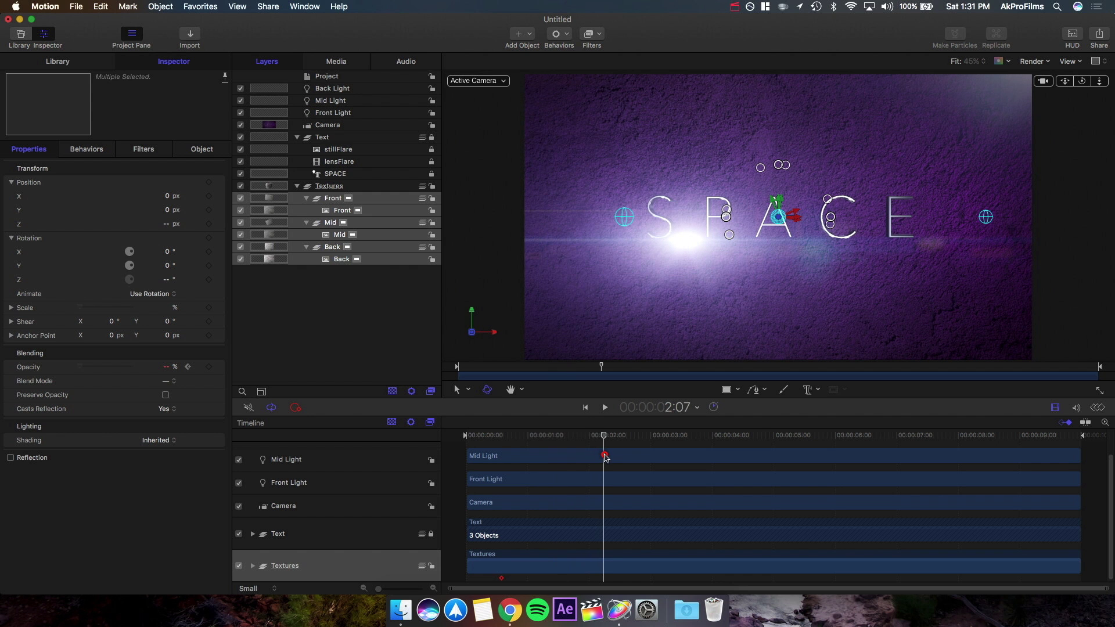
{"action": "left_click", "coordinate": [209, 367]}
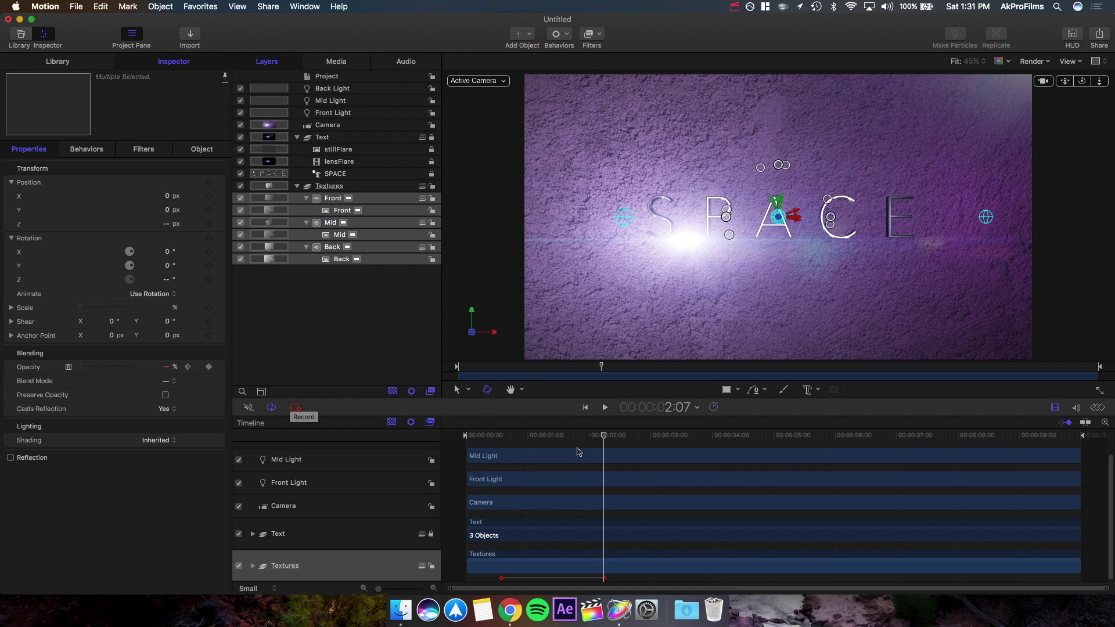
{"action": "left_click", "coordinate": [499, 437]}
{"action": "left_click_drag", "start_coordinate": [514, 446], "coordinate": [618, 446]}
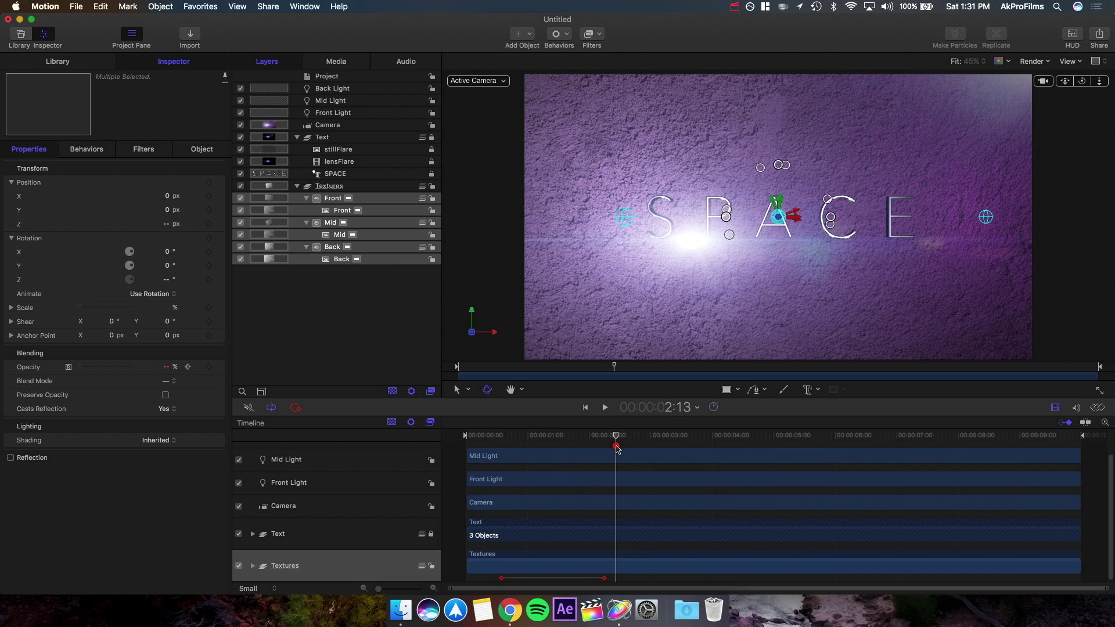
Step: Try to fade the selected texture layers in by setting opacity to 0% at 0:17 and 100% at 2:07, then scrub through the fade
{"action": "left_click", "coordinate": [187, 367]}
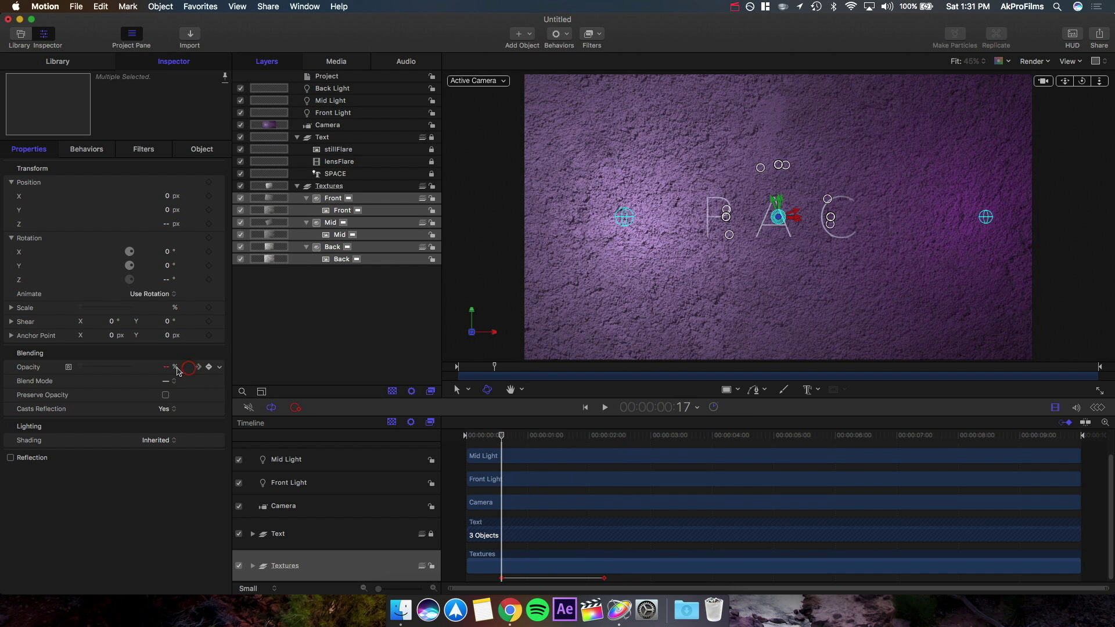
{"action": "left_click", "coordinate": [167, 368]}
{"action": "left_click_drag", "start_coordinate": [168, 368], "coordinate": [176, 369]}
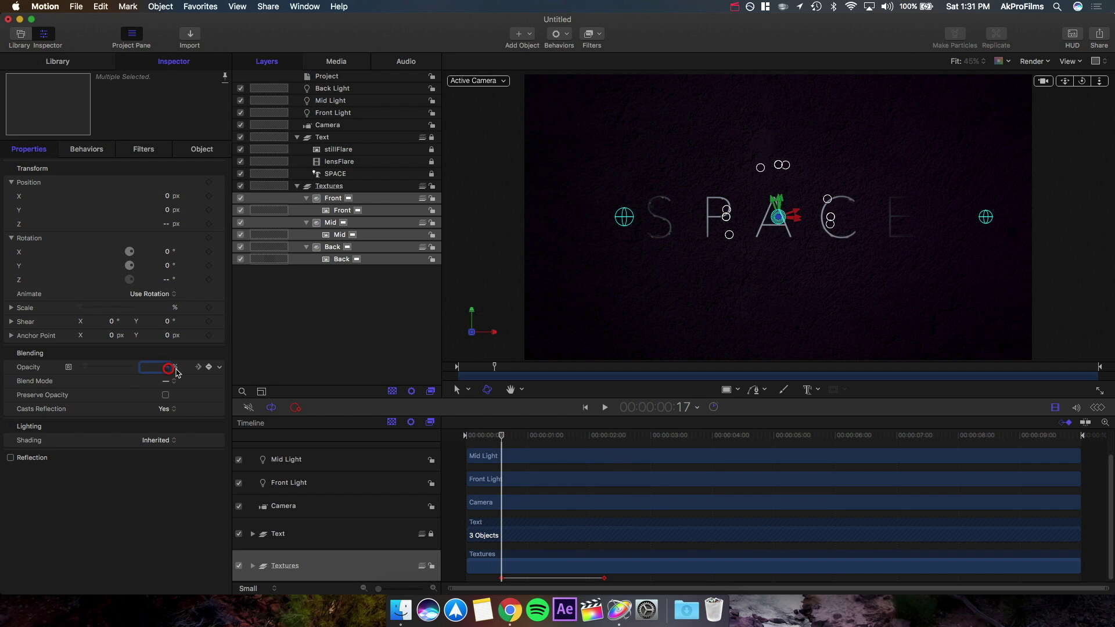
{"action": "left_click", "coordinate": [167, 368]}
{"action": "type", "text": "0"}
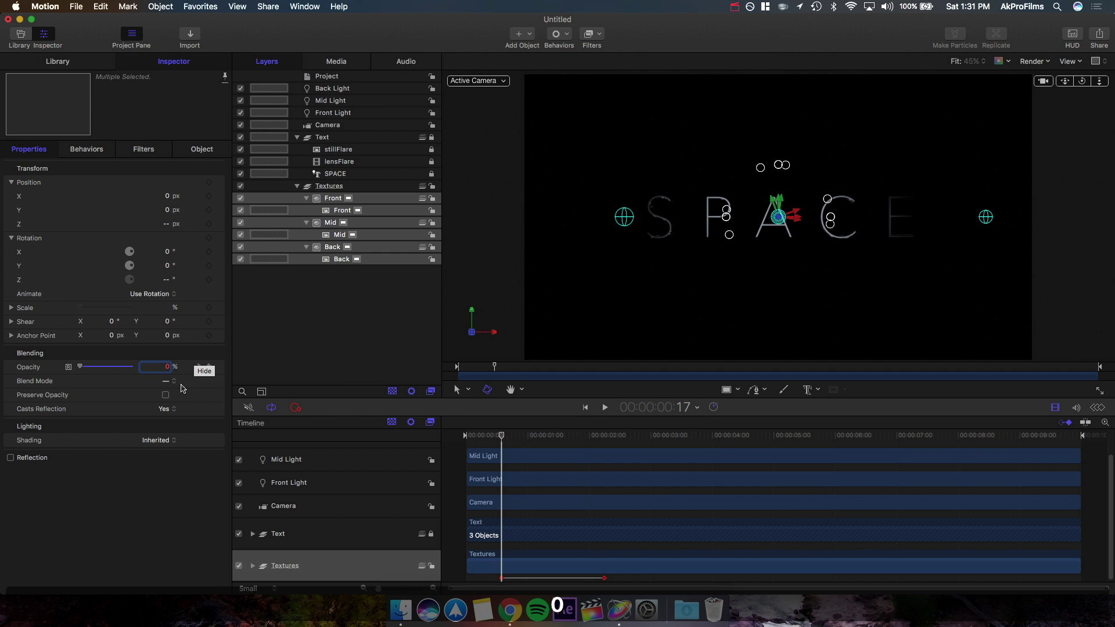
{"action": "left_click", "coordinate": [201, 367]}
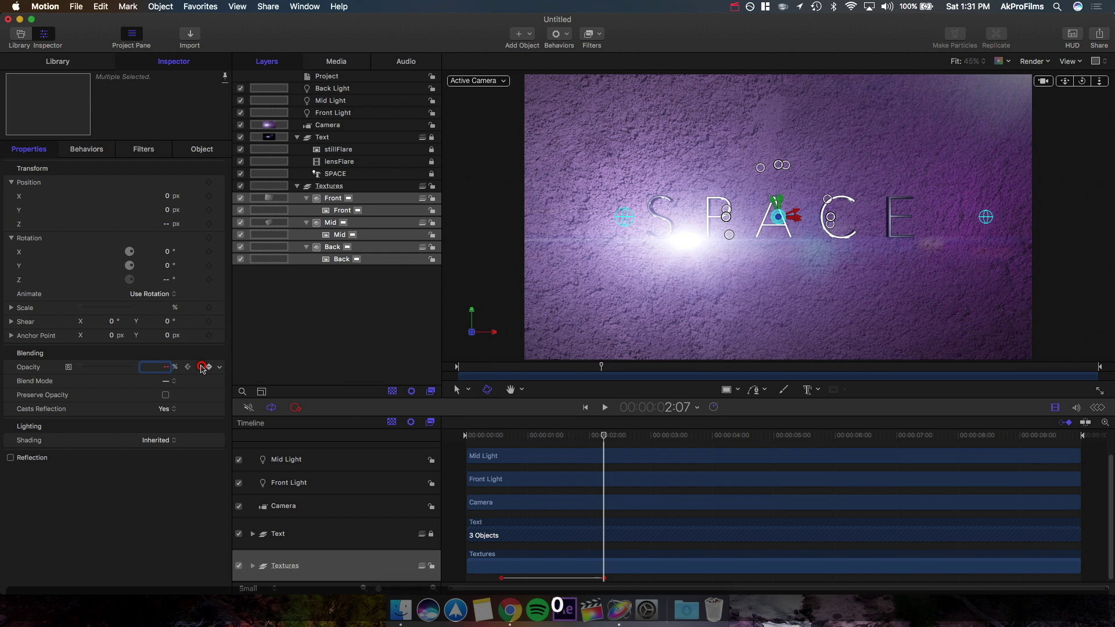
{"action": "left_click", "coordinate": [163, 369]}
{"action": "type", "text": "100"}
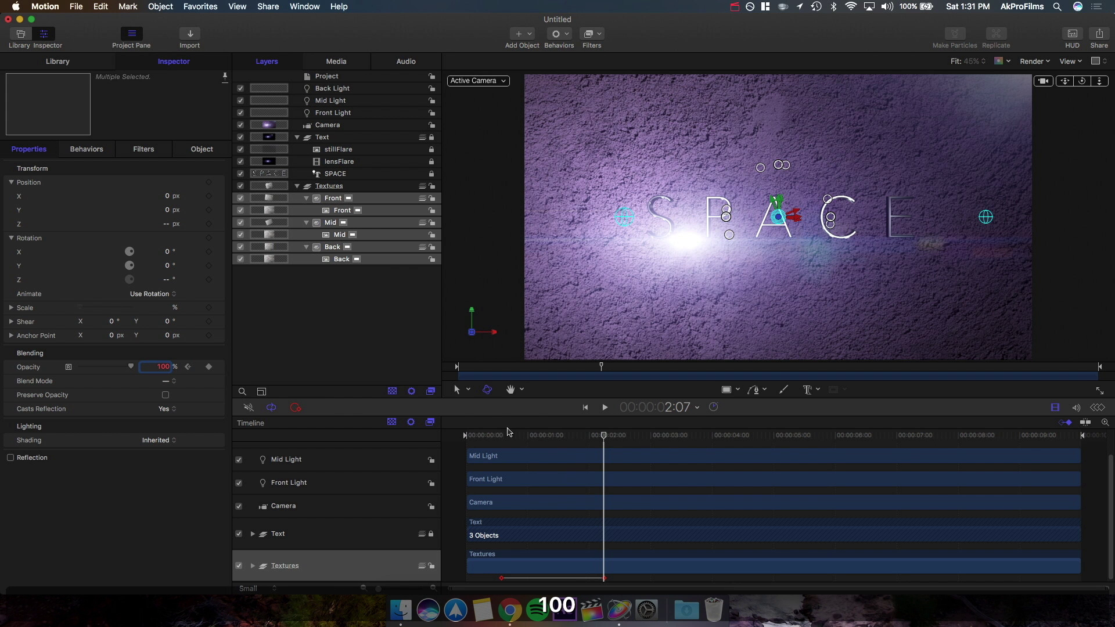
{"action": "left_click_drag", "start_coordinate": [507, 434], "coordinate": [627, 477]}
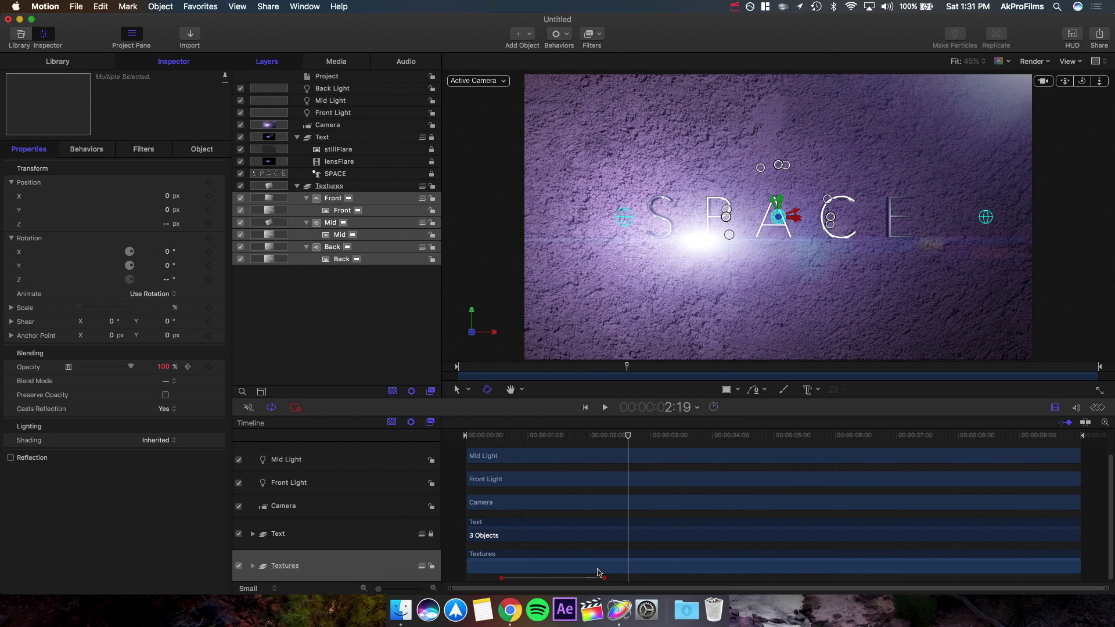
Step: Delete the opacity keyframes shown on the Textures group
{"action": "left_click", "coordinate": [499, 579]}
{"action": "left_click", "coordinate": [503, 579]}
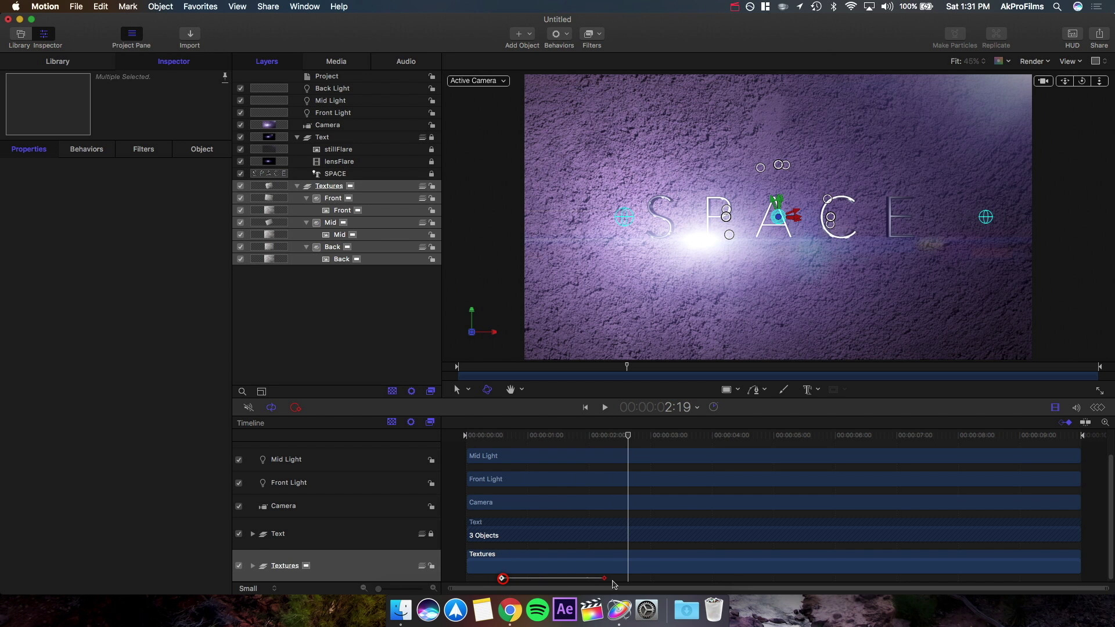
{"action": "key", "text": "Delete"}
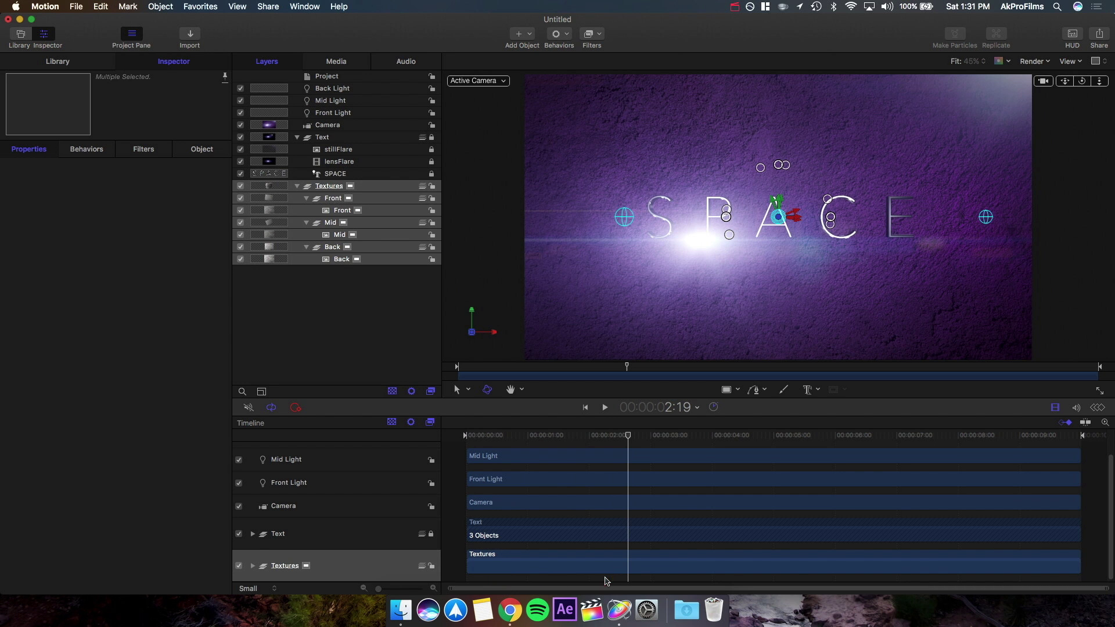
Step: Expand the Textures group in the timeline to show its layers and move the playhead to 0:17
{"action": "scroll", "coordinate": [533, 565], "scroll_direction": "up", "scroll_amount": 1}
{"action": "scroll", "coordinate": [530, 565], "scroll_direction": "down", "scroll_amount": 1}
{"action": "left_click", "coordinate": [252, 567]}
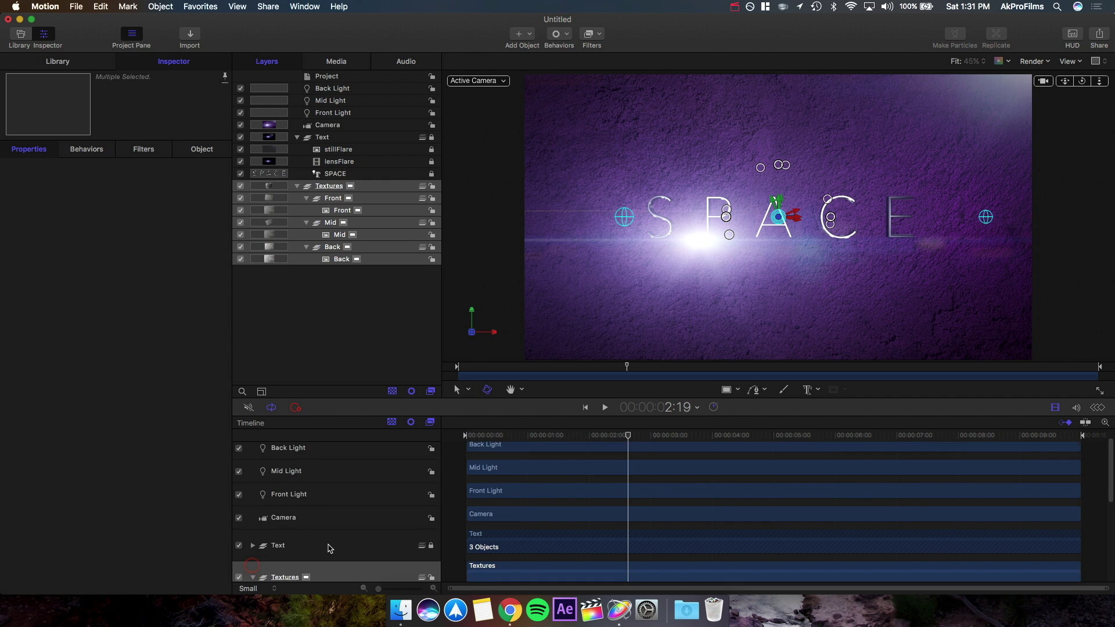
{"action": "scroll", "coordinate": [332, 546], "scroll_direction": "down", "scroll_amount": 2}
{"action": "scroll", "coordinate": [332, 546], "scroll_direction": "down", "scroll_amount": 2}
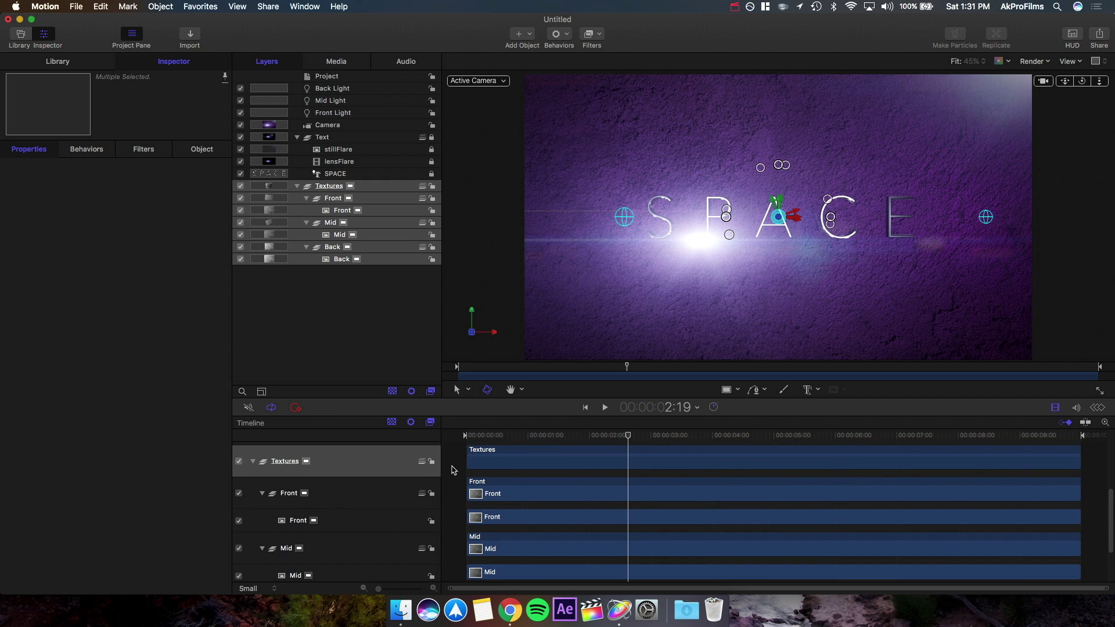
{"action": "left_click", "coordinate": [495, 435]}
{"action": "left_click_drag", "start_coordinate": [495, 436], "coordinate": [502, 437]}
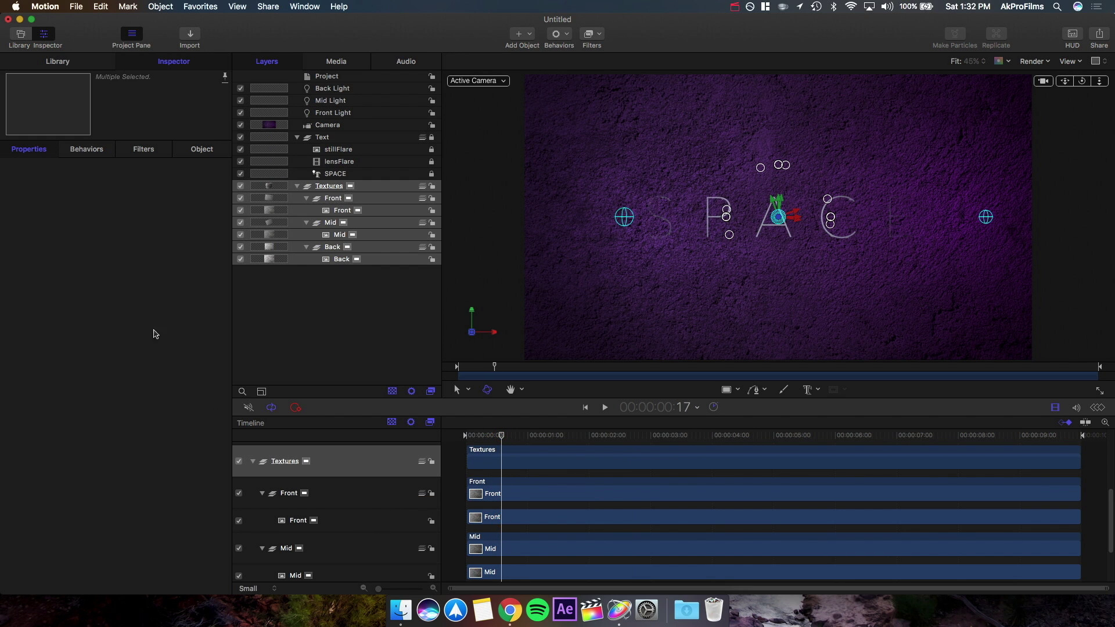
Step: Add opacity keyframes to the Front texture image at 0:17 and 2:07
{"action": "left_click", "coordinate": [349, 335]}
{"action": "left_click", "coordinate": [343, 210]}
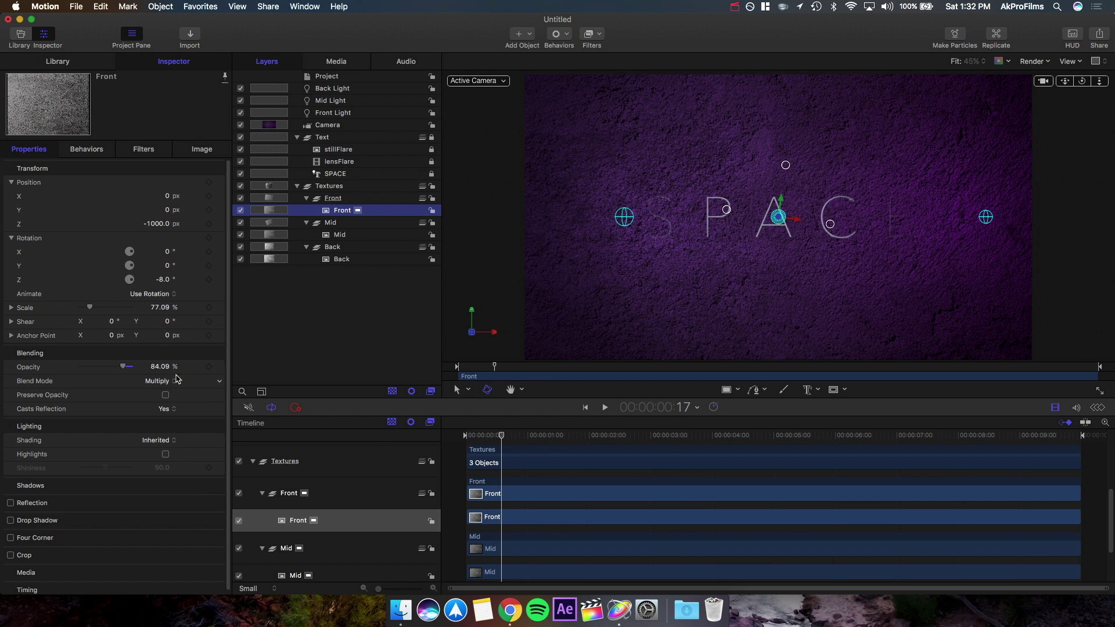
{"action": "left_click", "coordinate": [209, 367]}
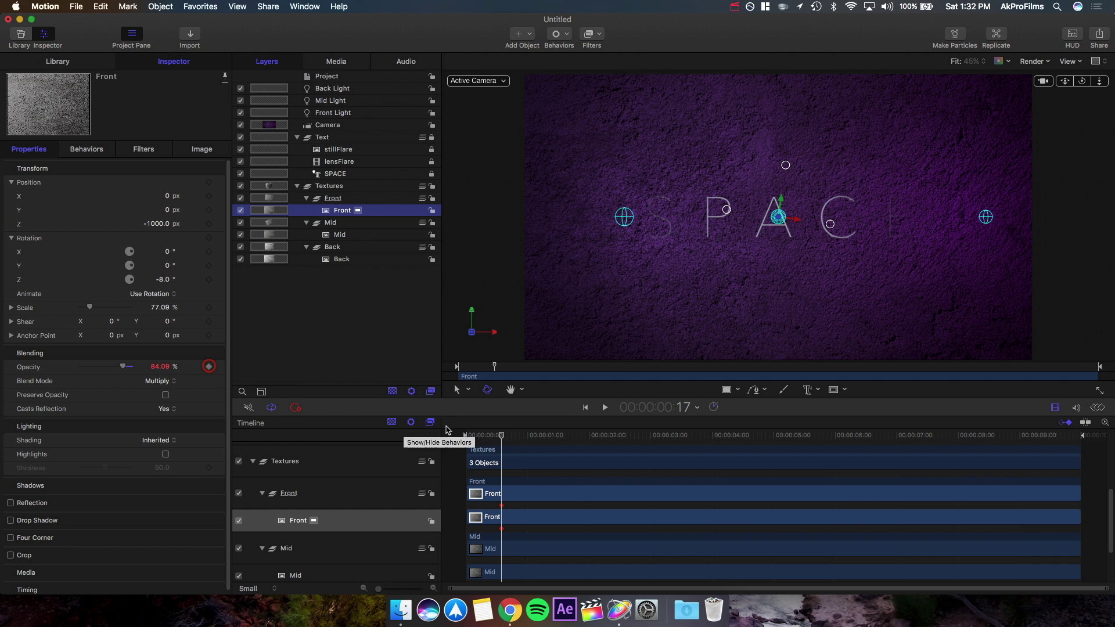
{"action": "left_click_drag", "start_coordinate": [503, 440], "coordinate": [604, 450]}
{"action": "left_click", "coordinate": [208, 366]}
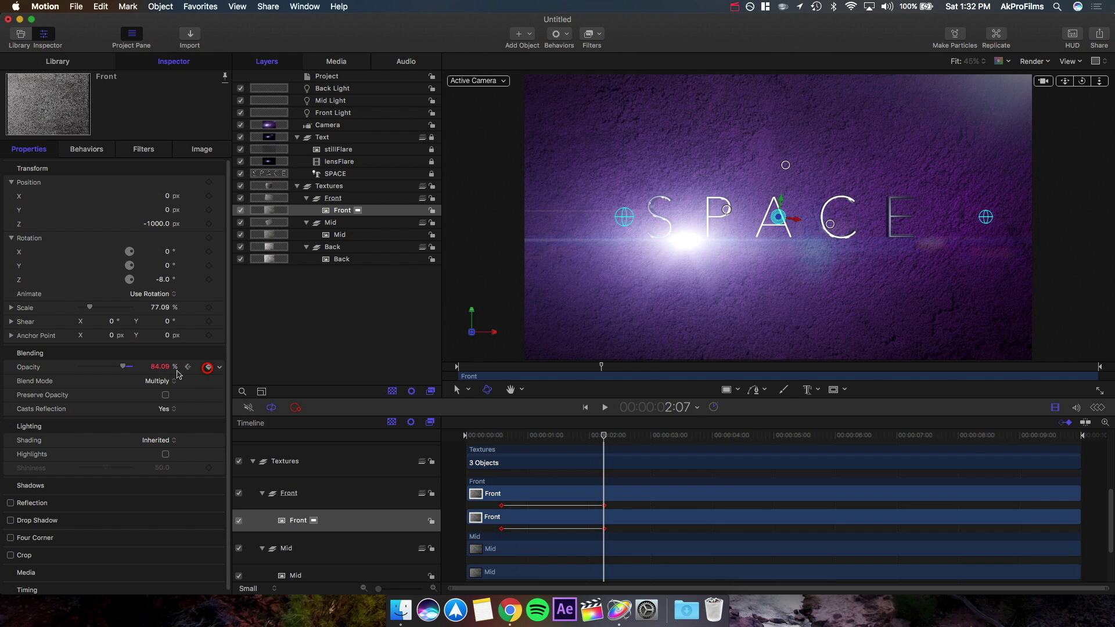
Step: Set the Front image's opacity to 0% at the 0:17 keyframe and play back the fade-in
{"action": "left_click", "coordinate": [187, 366]}
{"action": "left_click_drag", "start_coordinate": [164, 367], "coordinate": [164, 367]}
{"action": "key", "text": "space"}
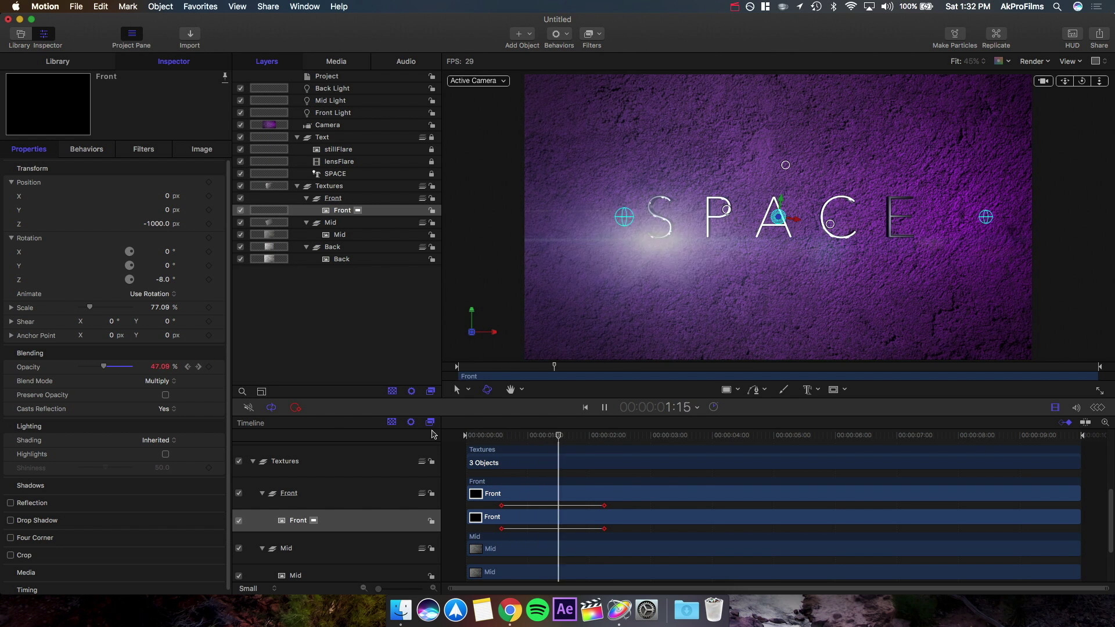
{"action": "key", "text": "space"}
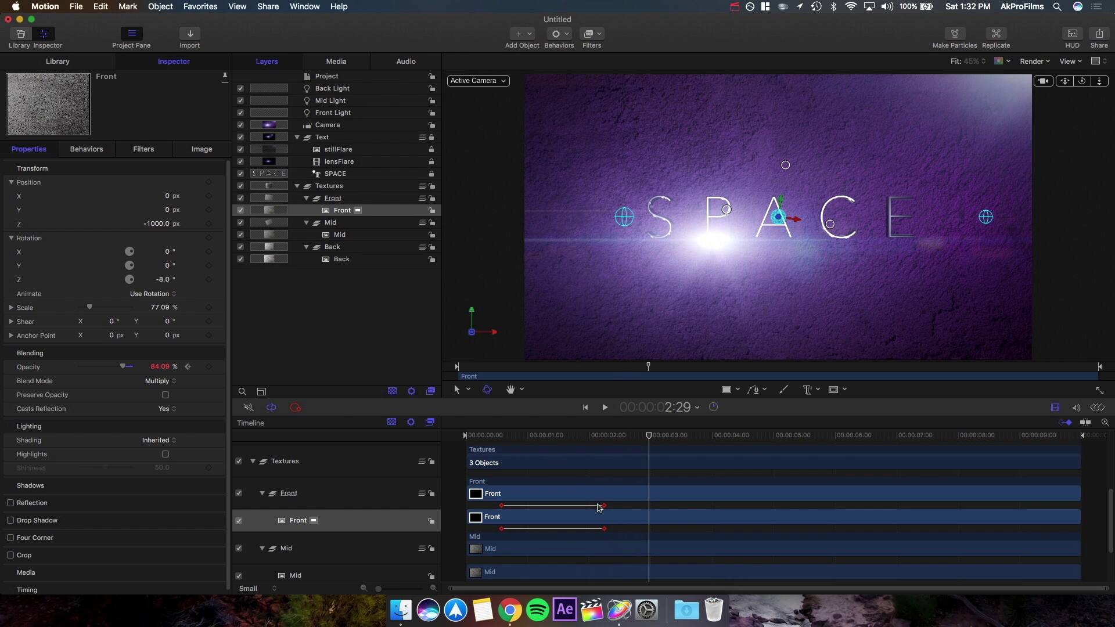
Step: Add opacity keyframes to the Front image at 8:00 and 9:17, with the opacity at 9:17 set to 0%
{"action": "left_click_drag", "start_coordinate": [651, 443], "coordinate": [959, 456]}
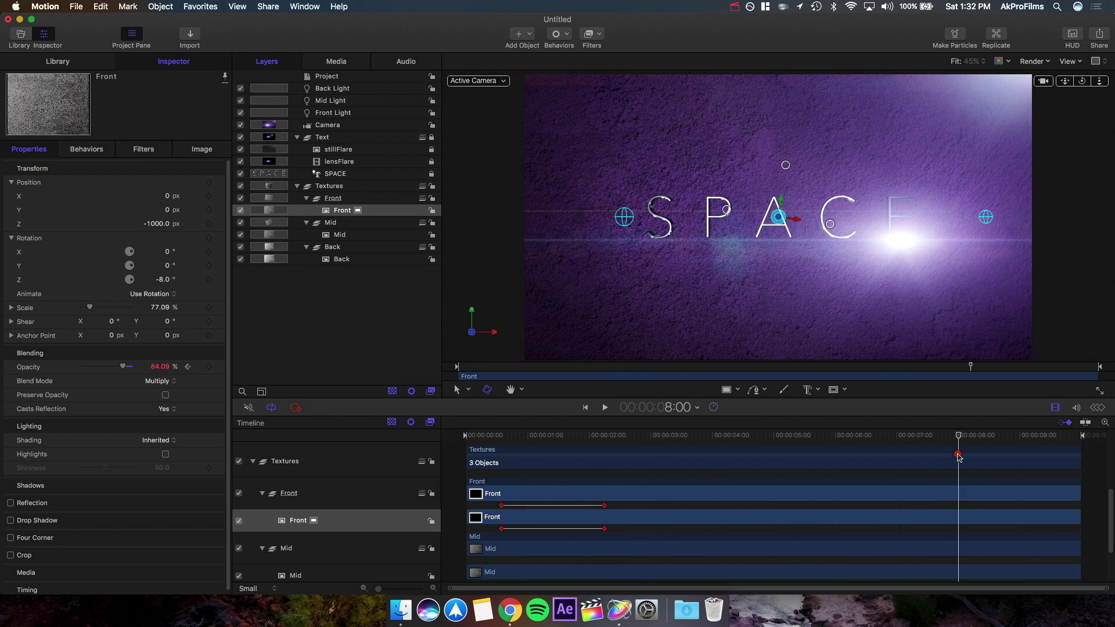
{"action": "left_click", "coordinate": [208, 368]}
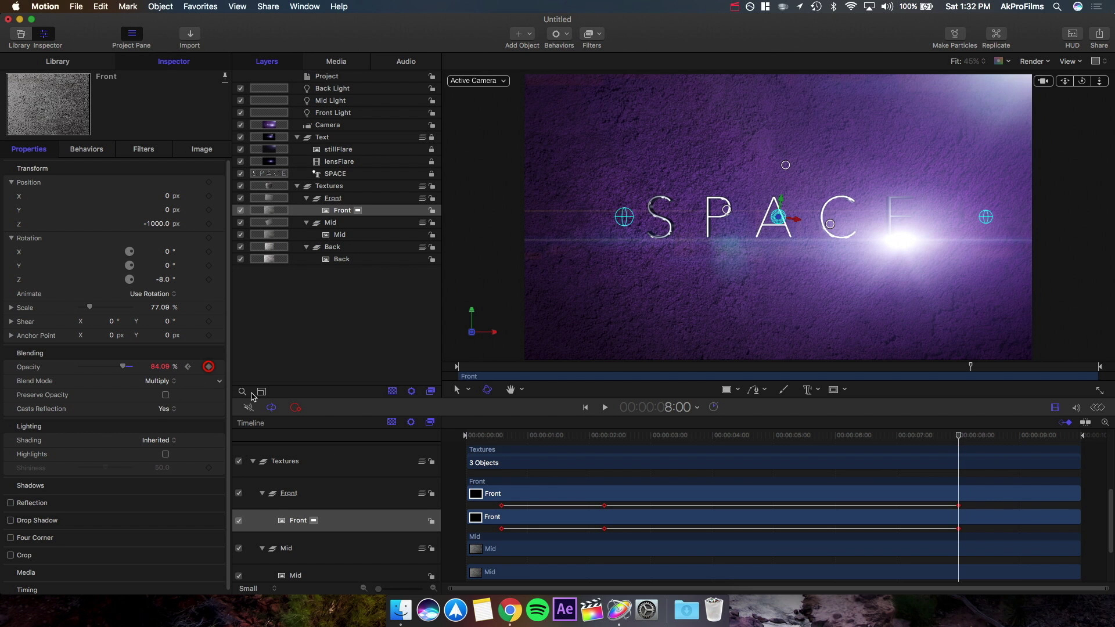
{"action": "left_click_drag", "start_coordinate": [961, 438], "coordinate": [1056, 439]}
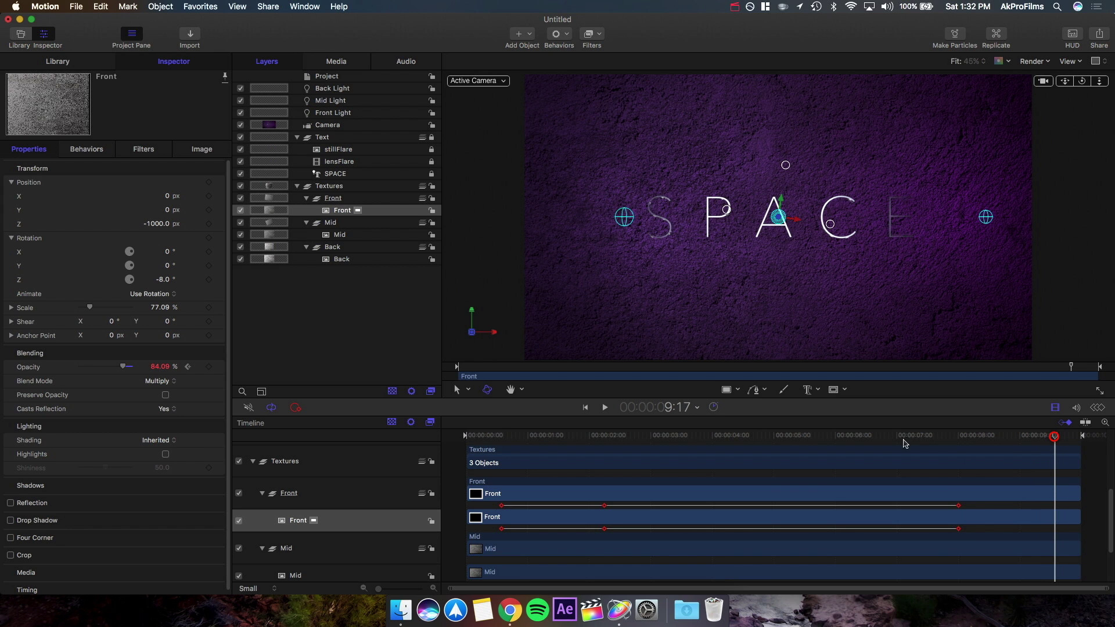
{"action": "left_click", "coordinate": [208, 367]}
{"action": "left_click_drag", "start_coordinate": [27, 377], "coordinate": [1, 371]}
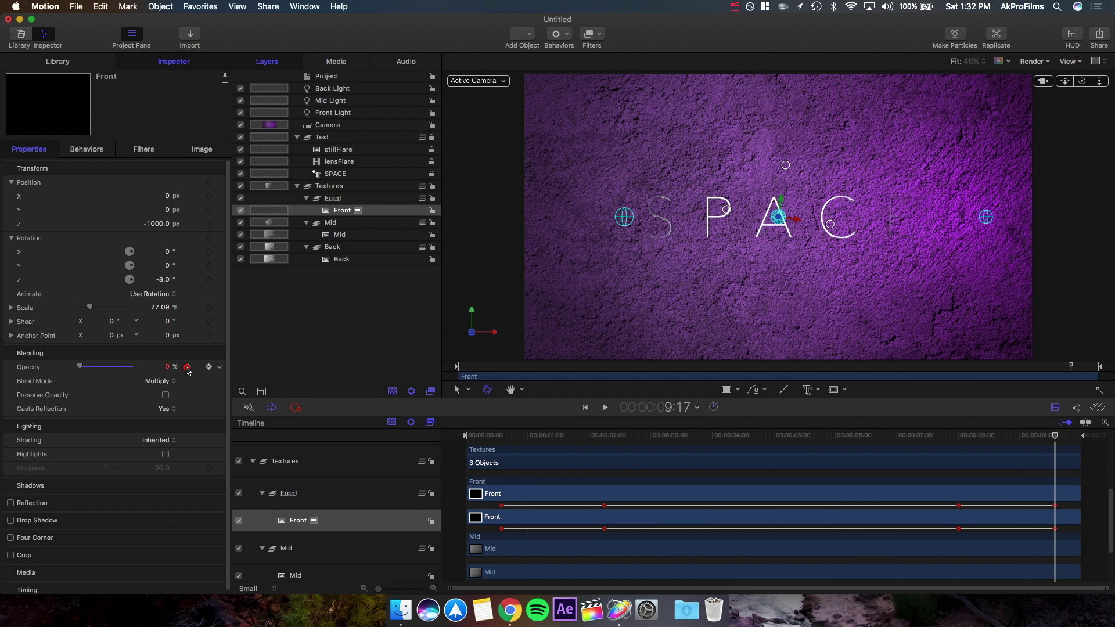
Step: Set the Front image's opacity to 100% at the 8:00 and 2:07 keyframes and return to the 0:17 keyframe
{"action": "left_click", "coordinate": [186, 368]}
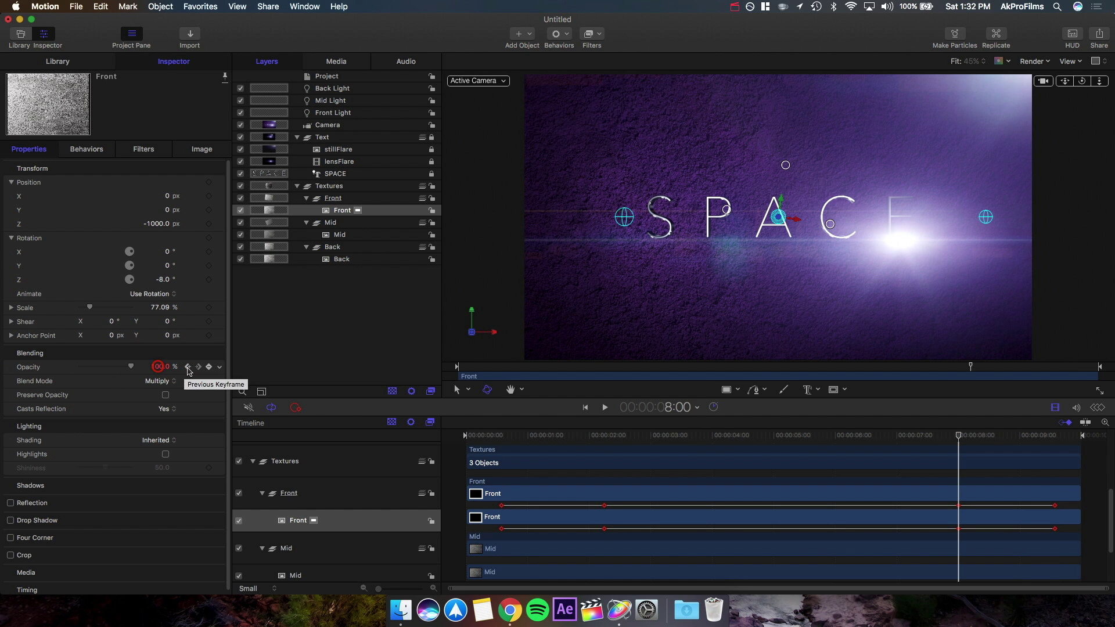
{"action": "left_click", "coordinate": [188, 368]}
{"action": "mouse_move", "coordinate": [163, 368]}
{"action": "left_mouse_down"}
{"action": "mouse_move", "coordinate": [175, 368]}
{"action": "mouse_move", "coordinate": [153, 369]}
{"action": "left_mouse_up"}
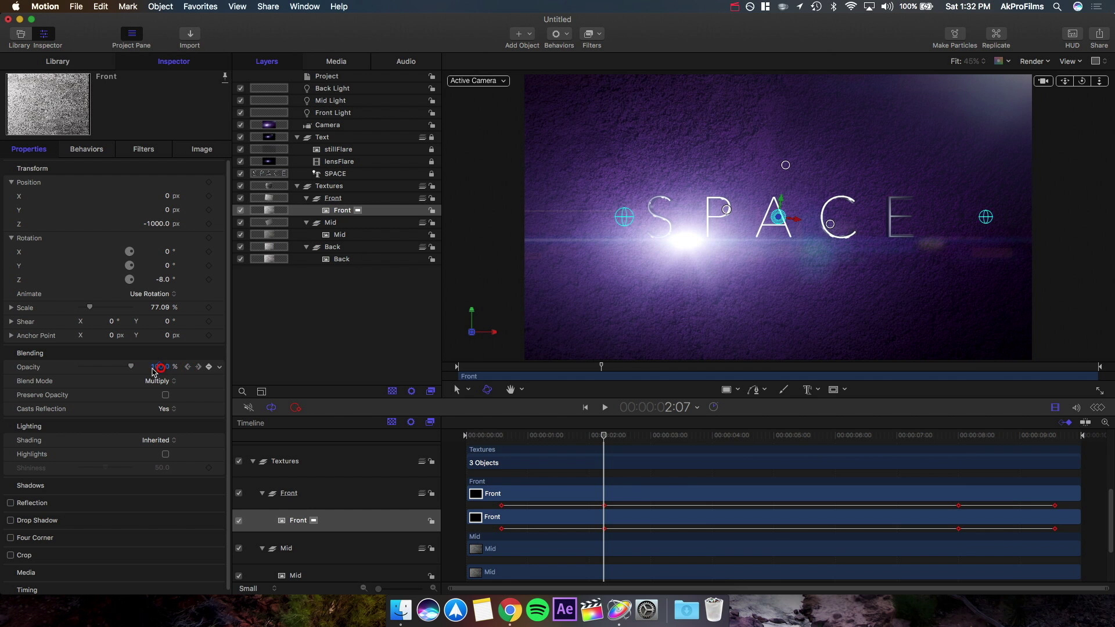
{"action": "left_click", "coordinate": [187, 368]}
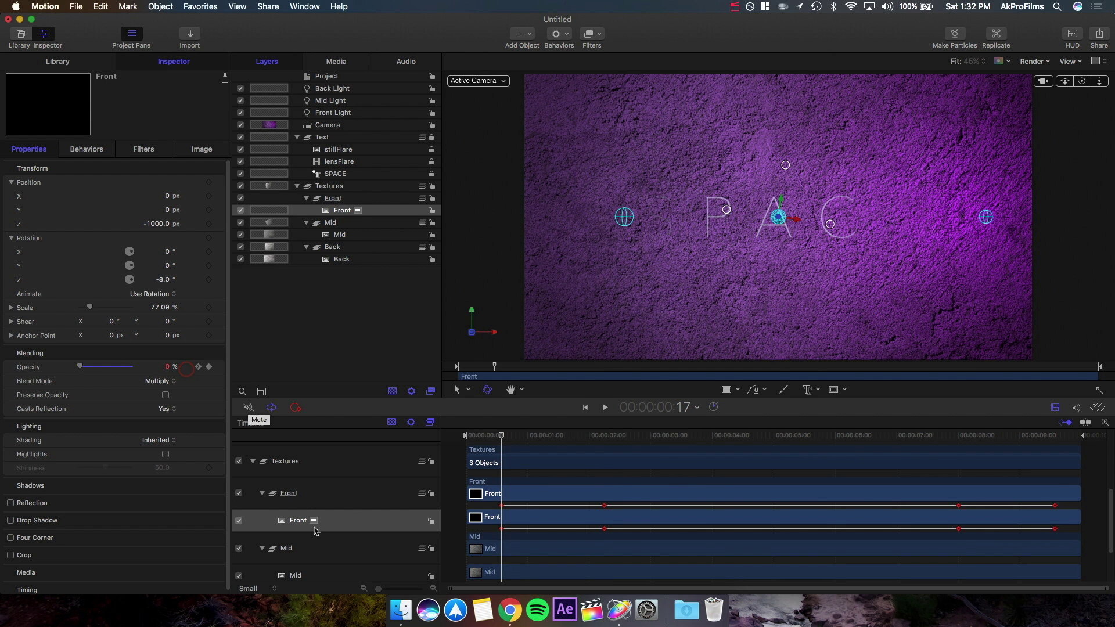
Step: Copy the Front image's four opacity keyframes and paste them onto the Mid and Back images at 0:17
{"action": "left_click", "coordinate": [502, 506]}
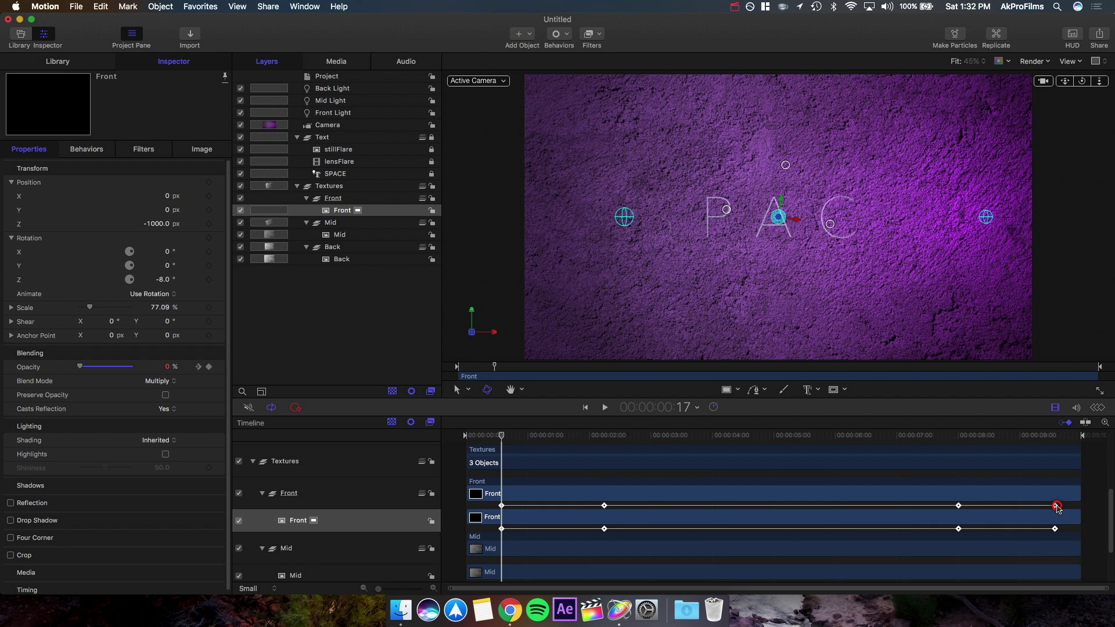
{"action": "key", "text": "super+c"}
{"action": "scroll", "coordinate": [368, 527], "scroll_direction": "down", "scroll_amount": 1}
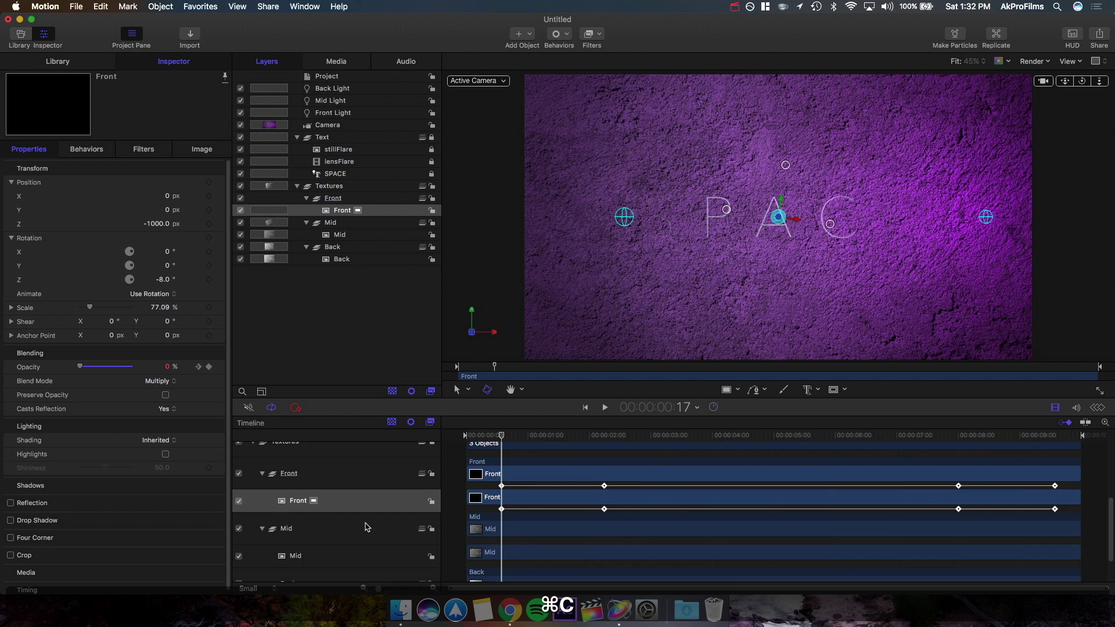
{"action": "left_click", "coordinate": [299, 549]}
{"action": "key", "text": "super+v"}
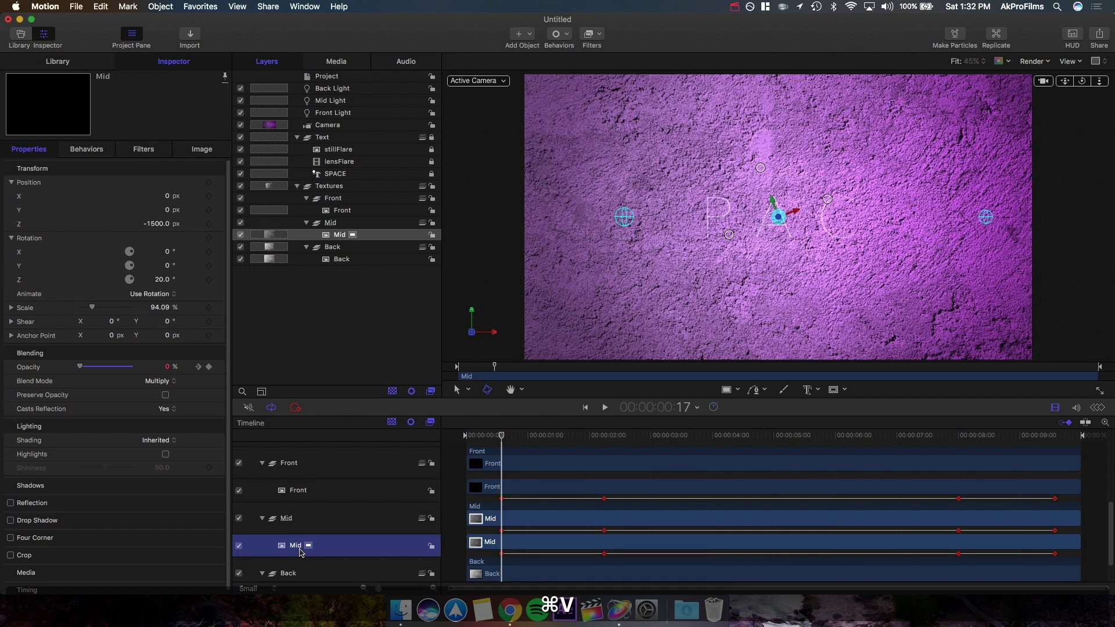
{"action": "scroll", "coordinate": [301, 551], "scroll_direction": "down", "scroll_amount": 1}
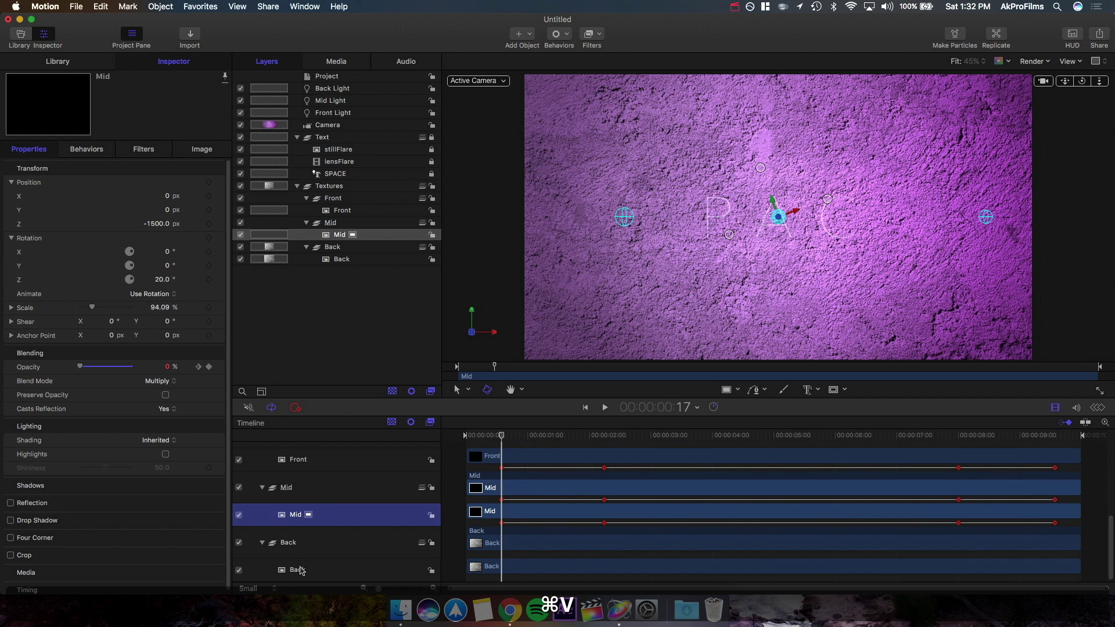
{"action": "left_click", "coordinate": [299, 571]}
{"action": "key", "text": "super+v"}
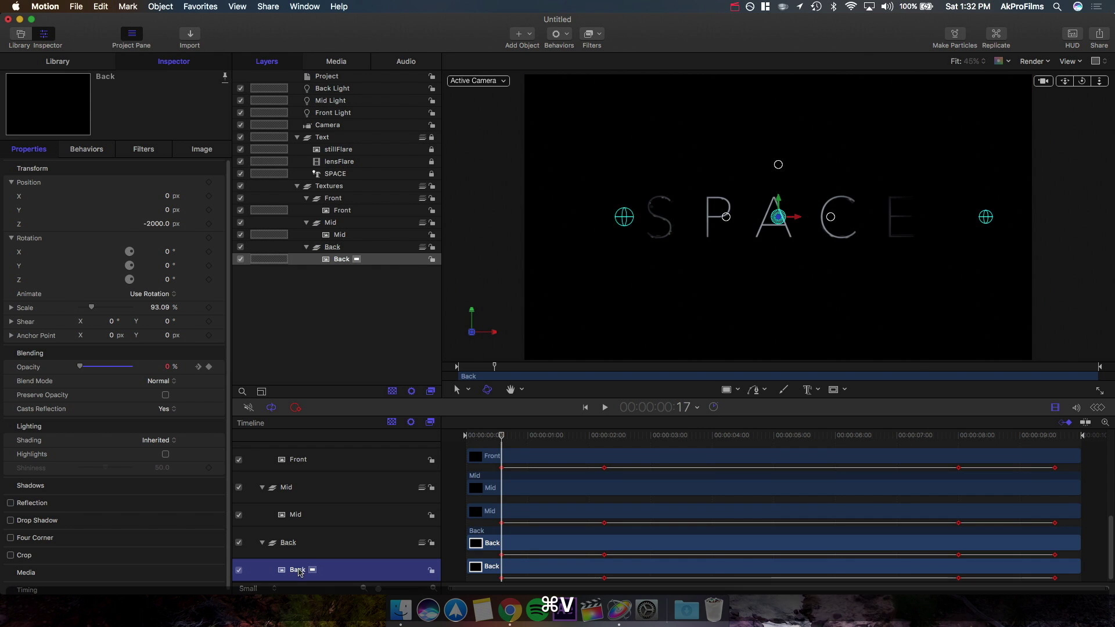
Step: Play back the animation from near the beginning to review the fade-in of all three texture images
{"action": "key", "text": "space"}
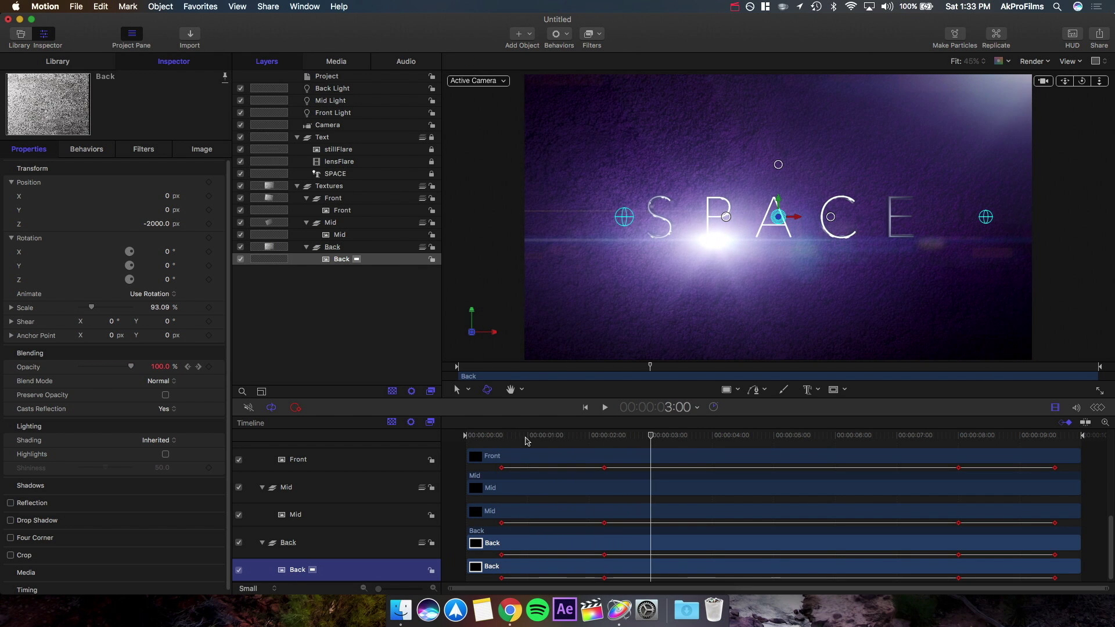
{"action": "left_click_drag", "start_coordinate": [533, 437], "coordinate": [497, 479]}
{"action": "key", "text": "space"}
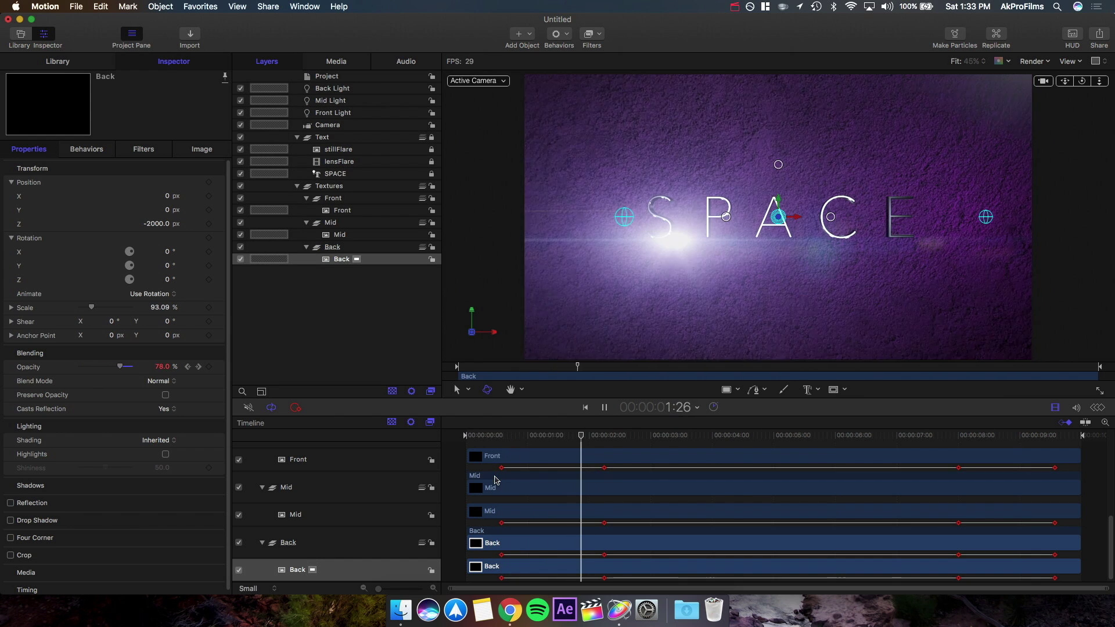
{"action": "key", "text": "space"}
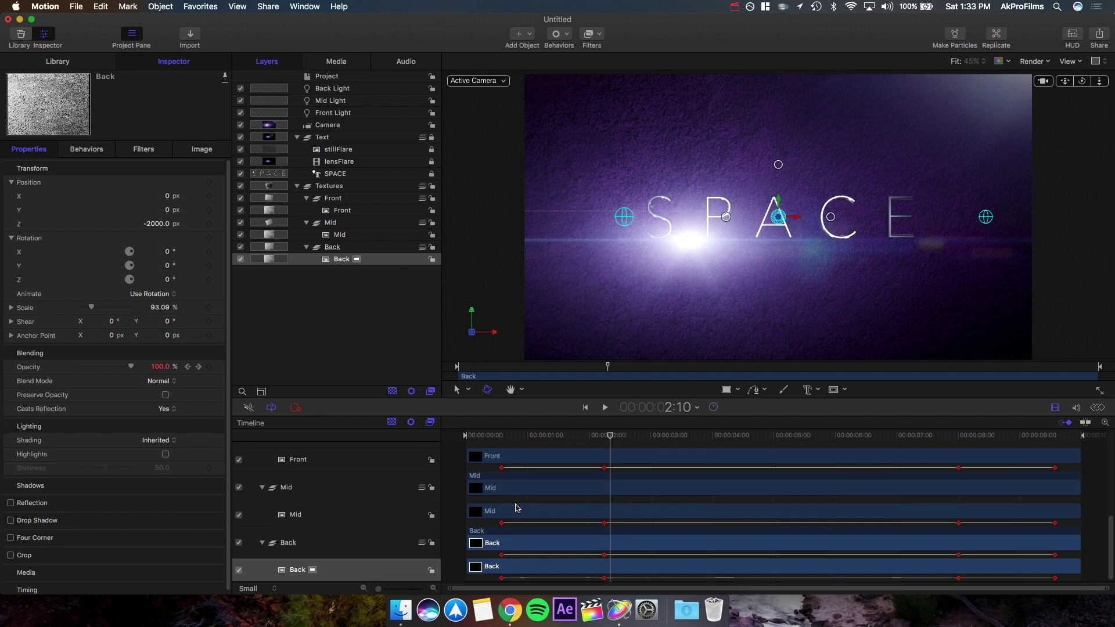
{"action": "left_click", "coordinate": [319, 516]}
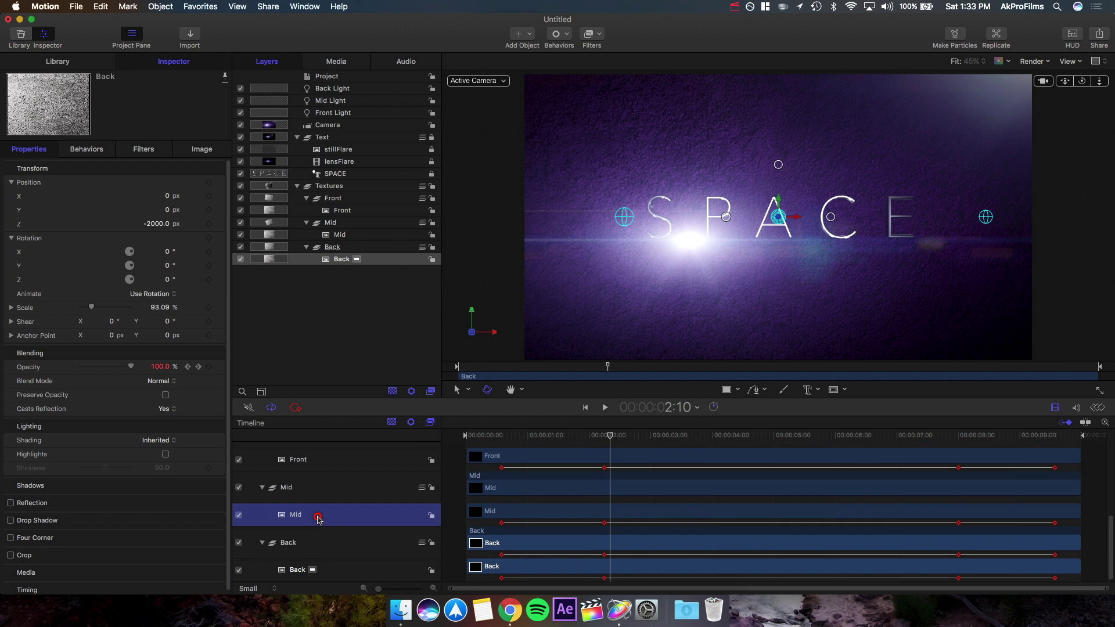
{"action": "left_click", "coordinate": [330, 577]}
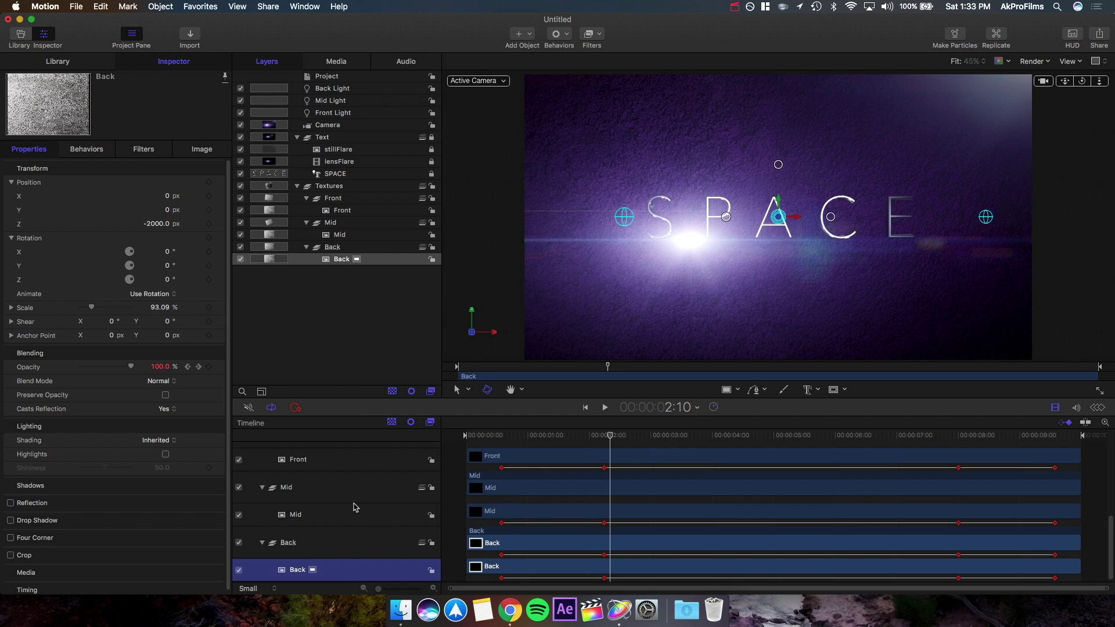
{"action": "scroll", "coordinate": [356, 507], "scroll_direction": "up", "scroll_amount": 3}
{"action": "left_click", "coordinate": [355, 487]}
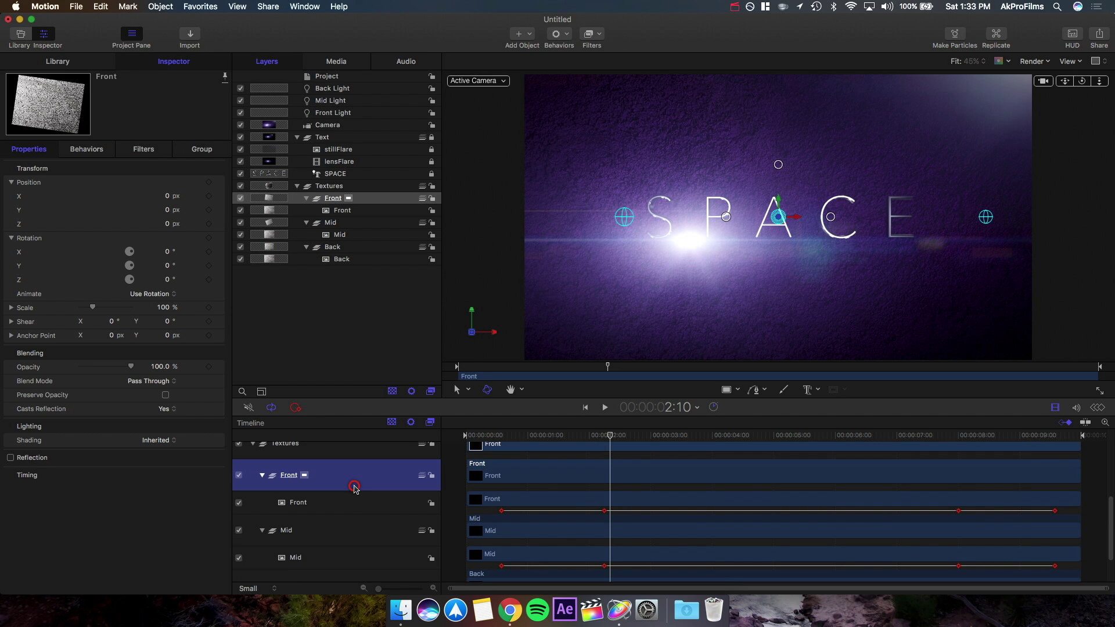
{"action": "scroll", "coordinate": [357, 491], "scroll_direction": "down", "scroll_amount": 3}
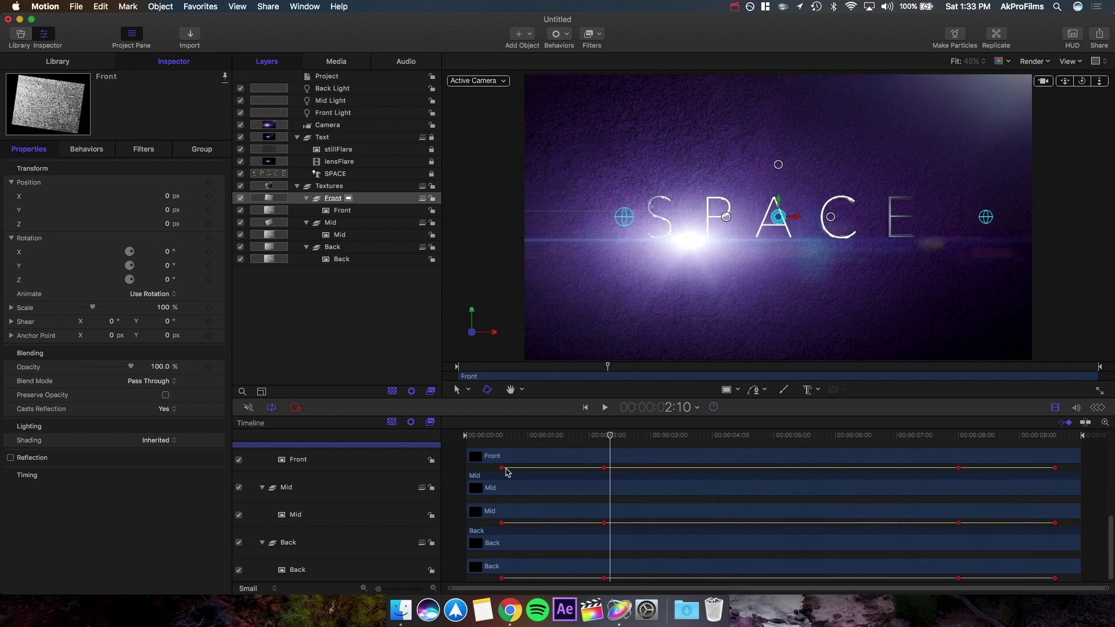
Step: Move the Mid image's two fade-in opacity keyframes to about 1:05 and 2:25, and preview the fade
{"action": "left_click_drag", "start_coordinate": [515, 436], "coordinate": [502, 436]}
{"action": "left_click", "coordinate": [502, 523]}
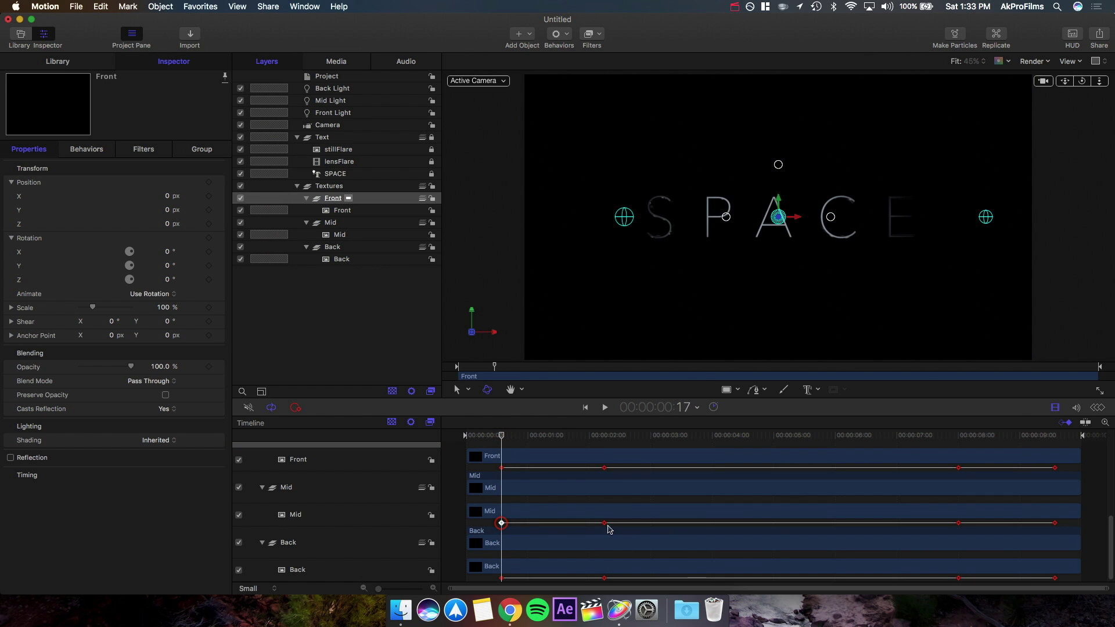
{"action": "left_click_drag", "start_coordinate": [606, 525], "coordinate": [642, 528]}
{"action": "key", "text": "space"}
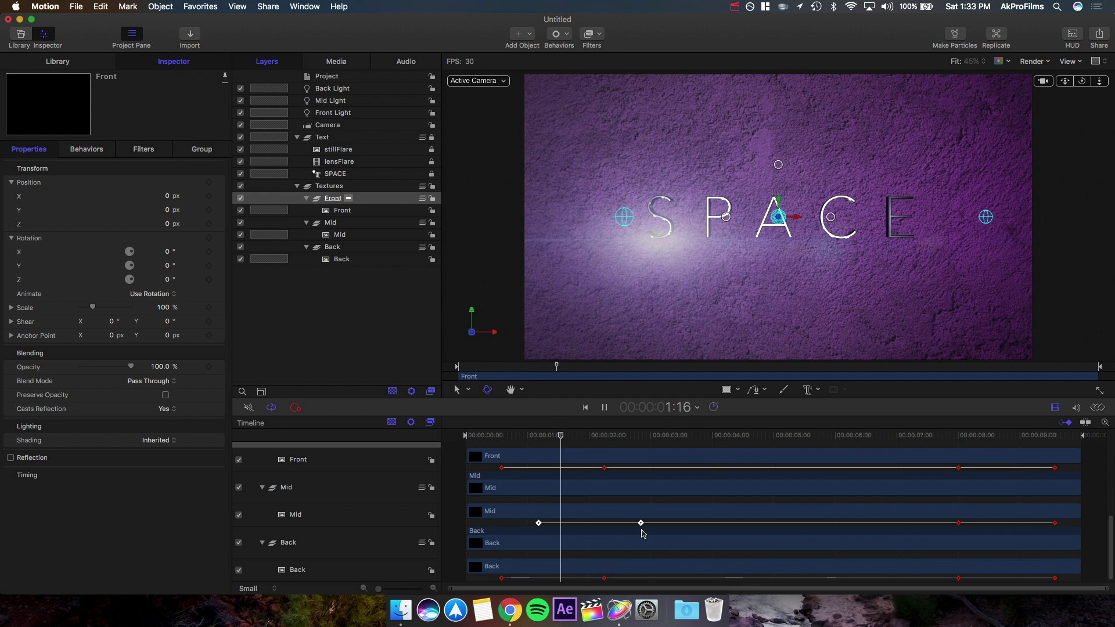
{"action": "key", "text": "space"}
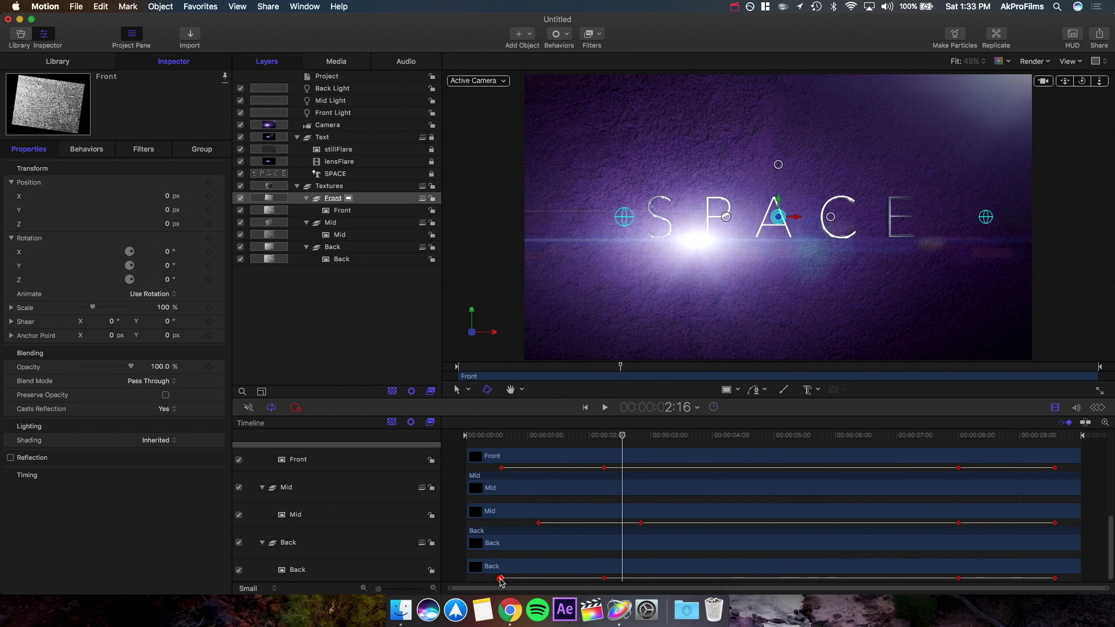
Step: Move the Back image's two fade-in opacity keyframes to about 0:27 and 2:17, and play back the staggered fade-in from near the start
{"action": "left_click", "coordinate": [501, 578]}
{"action": "left_click_drag", "start_coordinate": [606, 578], "coordinate": [627, 579]}
{"action": "left_click", "coordinate": [493, 438]}
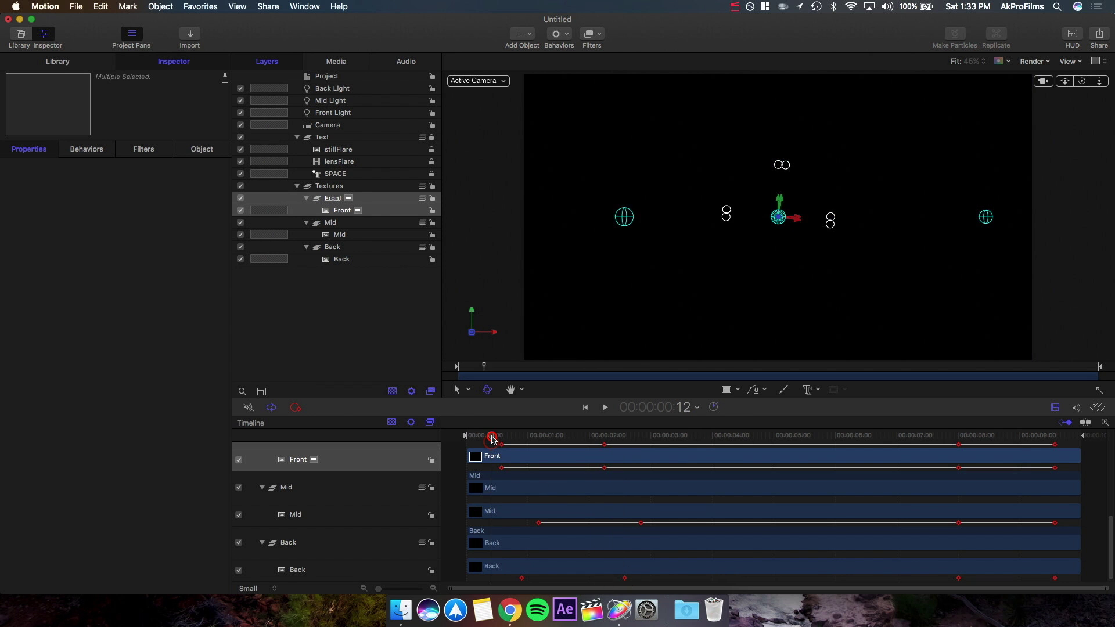
{"action": "key", "text": "space"}
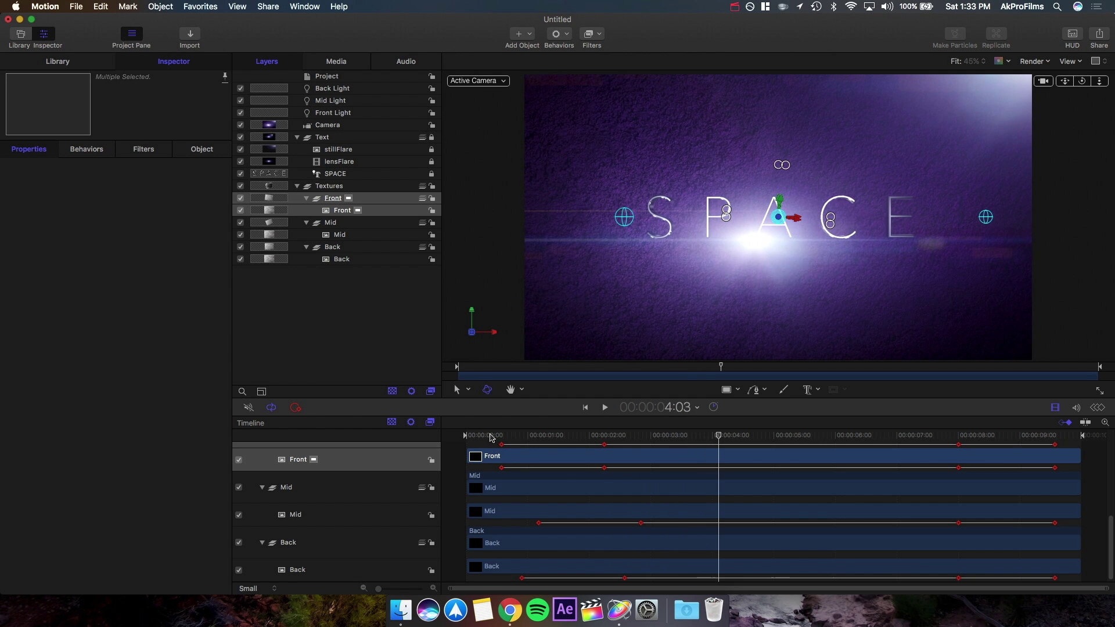
{"action": "left_click", "coordinate": [445, 434]}
{"action": "key", "text": "space"}
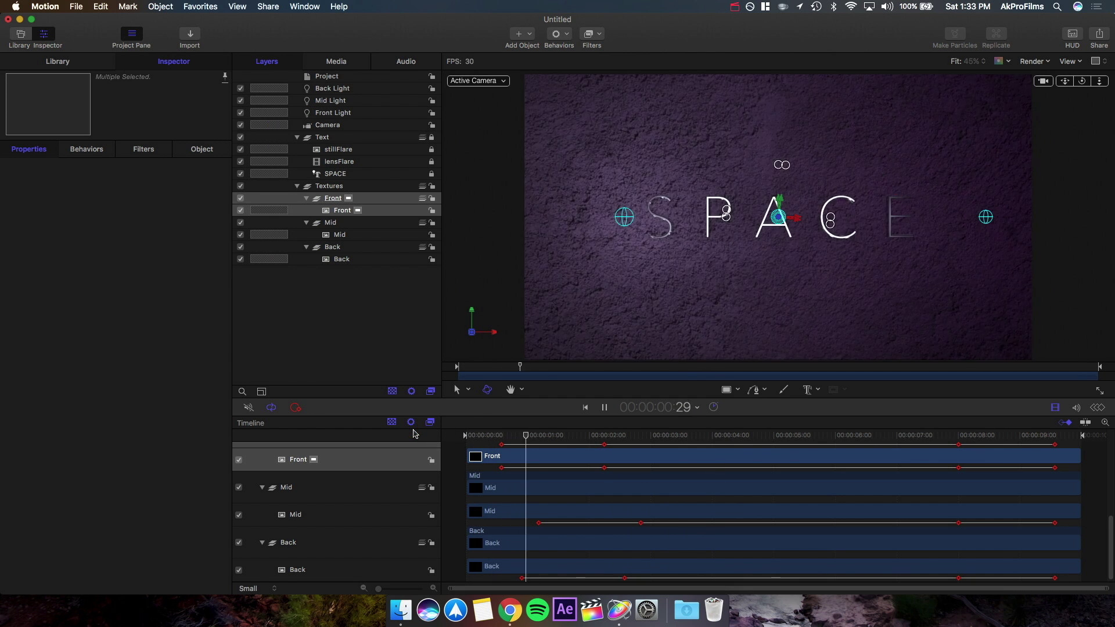
{"action": "key", "text": "space"}
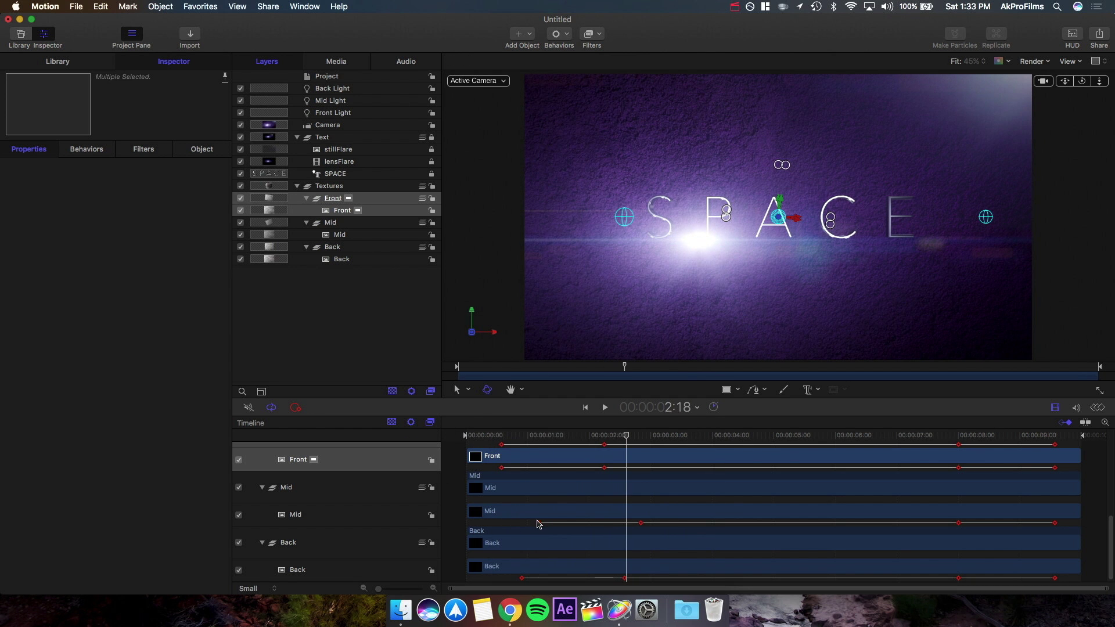
Step: Shift the fade-in keyframes of Mid to about 1:16 and 3:06 and of Back to about 0:06 and 1:26, and preview
{"action": "left_click_drag", "start_coordinate": [641, 523], "coordinate": [663, 525]}
{"action": "left_click", "coordinate": [626, 578]}
{"action": "left_click_drag", "start_coordinate": [523, 580], "coordinate": [480, 572]}
{"action": "left_click", "coordinate": [479, 437]}
{"action": "key", "text": "space"}
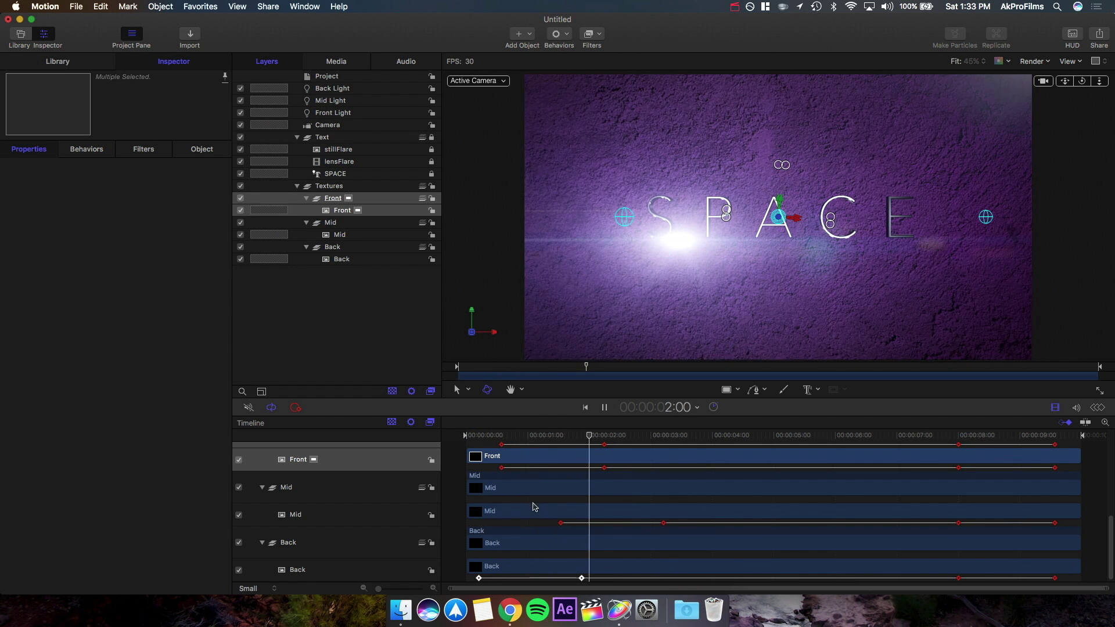
{"action": "key", "text": "space"}
Step: Move the Back image's fade-in keyframes to about 3:09 and 4:29, and play the animation through from near the beginning
{"action": "left_click_drag", "start_coordinate": [480, 579], "coordinate": [669, 575]}
{"action": "key", "text": "space"}
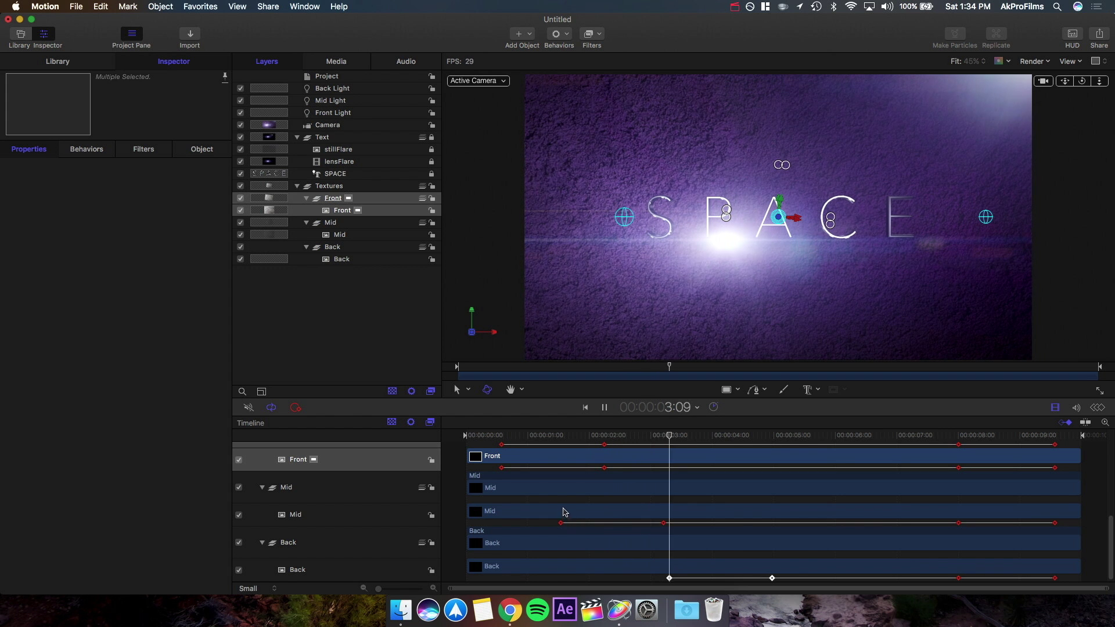
{"action": "left_click", "coordinate": [488, 444]}
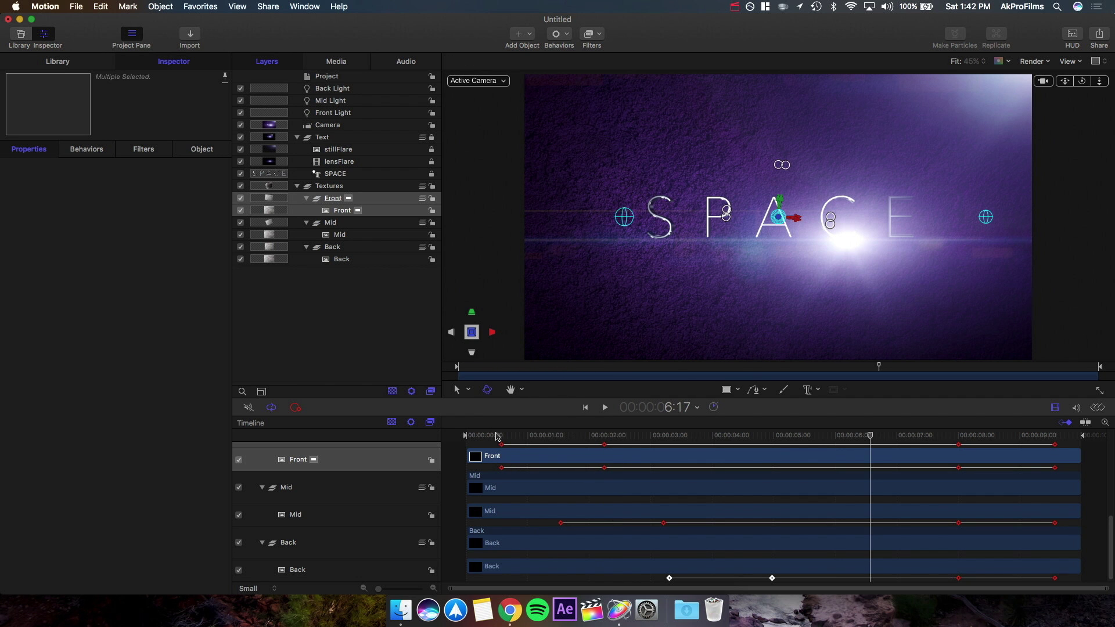
{"action": "left_click_drag", "start_coordinate": [497, 436], "coordinate": [722, 469]}
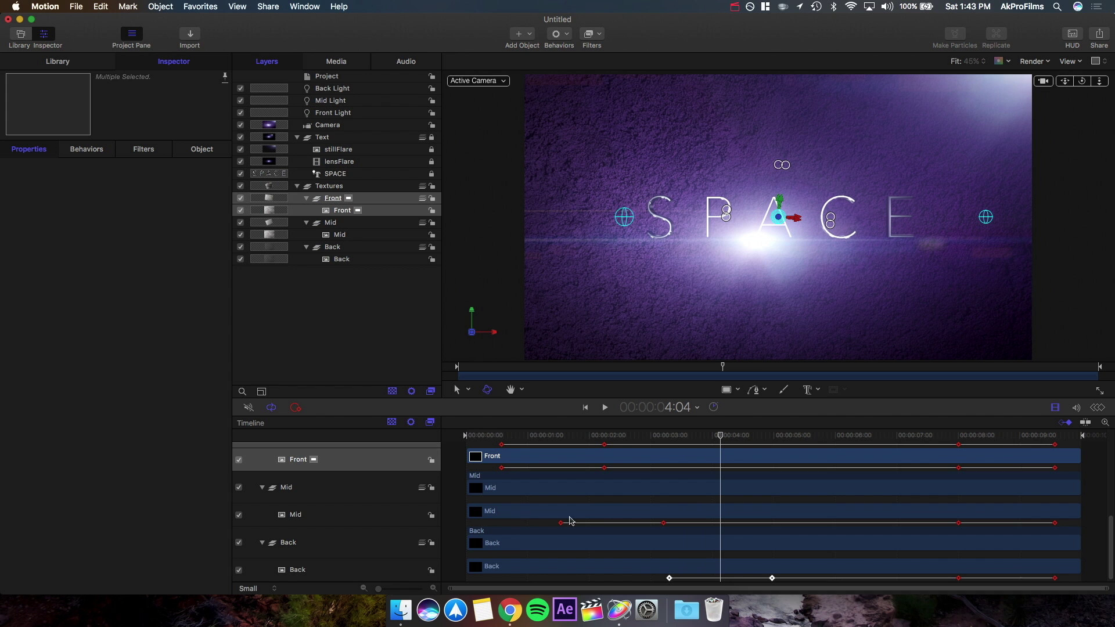
{"action": "left_click", "coordinate": [487, 436]}
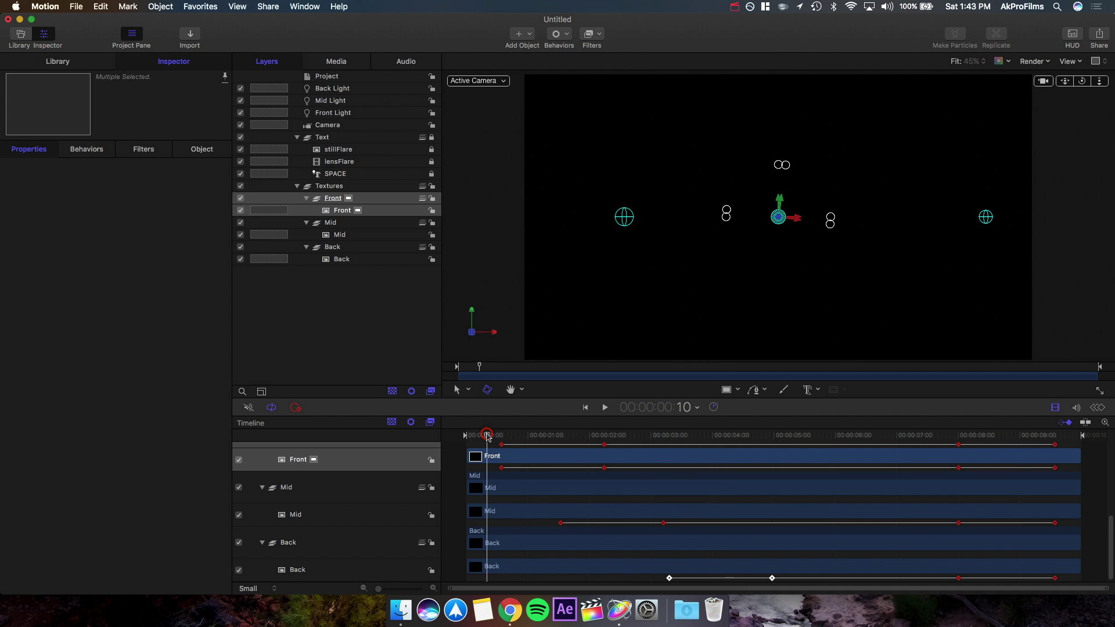
{"action": "key", "text": "space"}
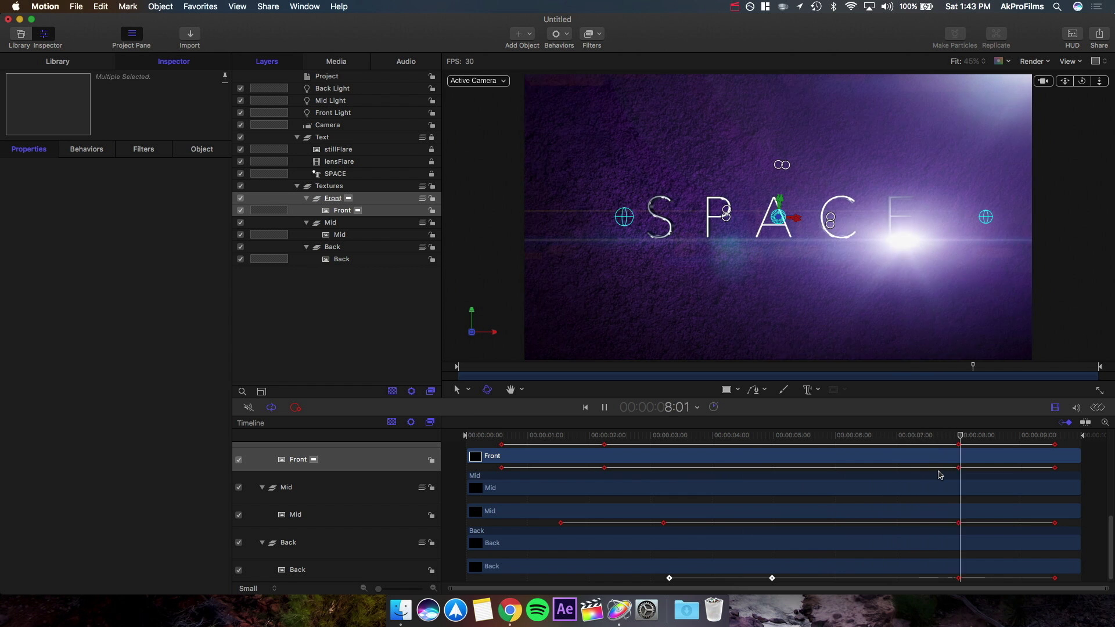
{"action": "key", "text": "space"}
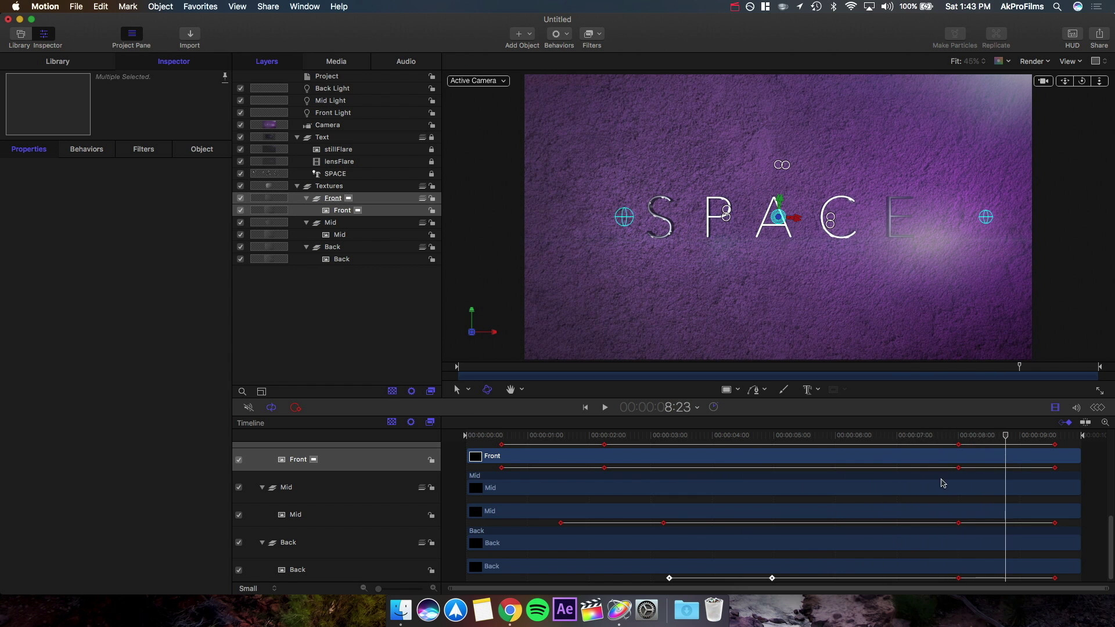
Step: Review the ending fade-out and move the Front image's two fade-out keyframes to about 8:08 and 9:25
{"action": "left_click", "coordinate": [947, 435]}
{"action": "key", "text": "space"}
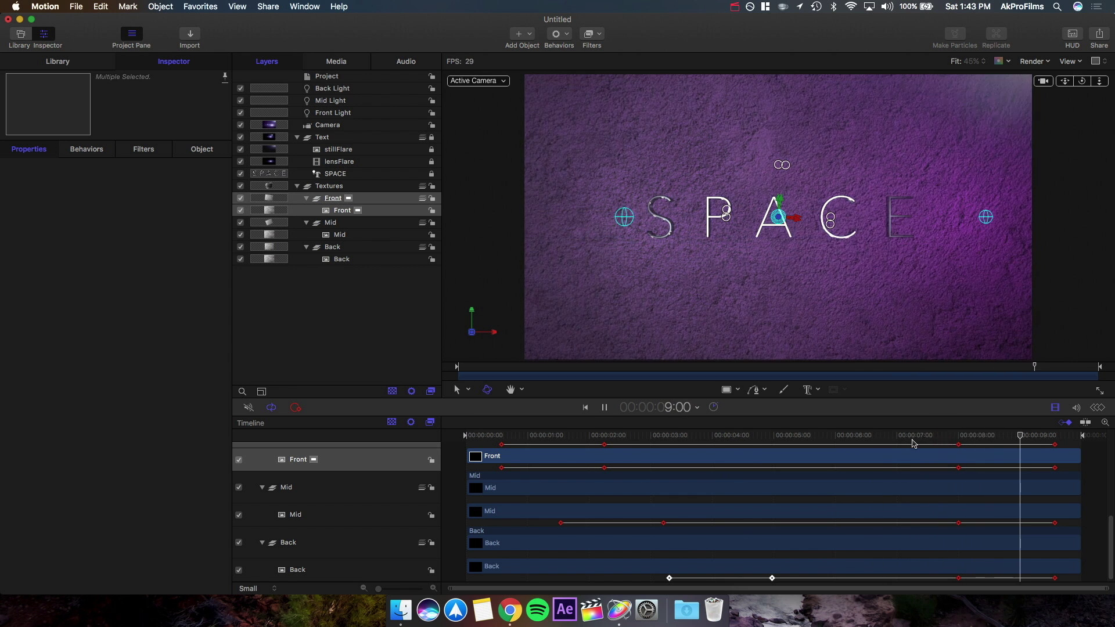
{"action": "key", "text": "space"}
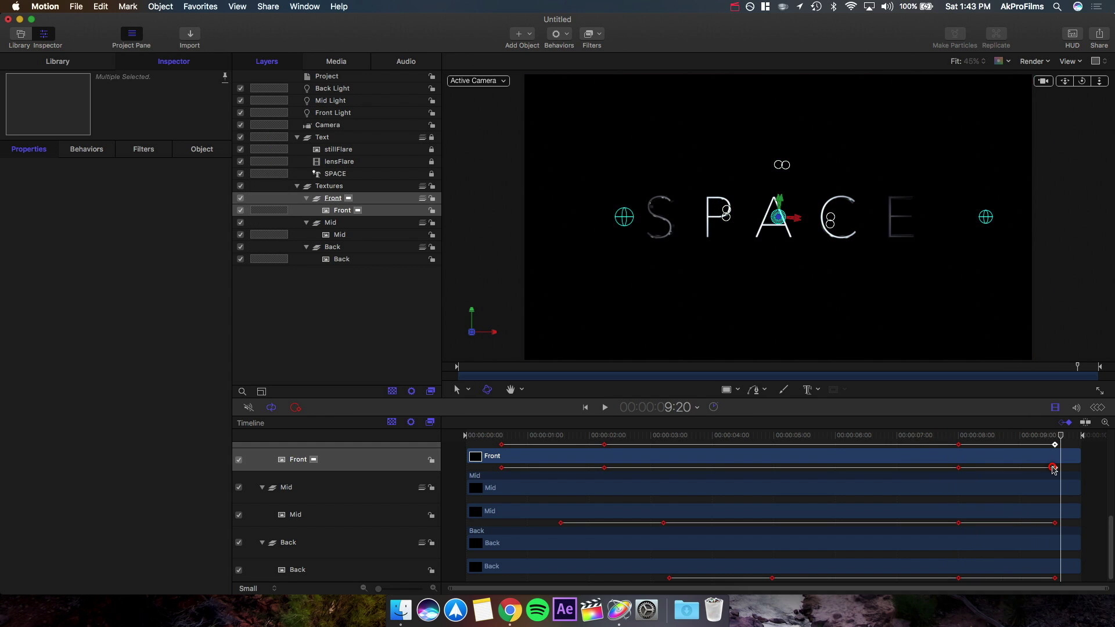
{"action": "left_click", "coordinate": [1053, 468]}
{"action": "left_click_drag", "start_coordinate": [957, 468], "coordinate": [975, 472]}
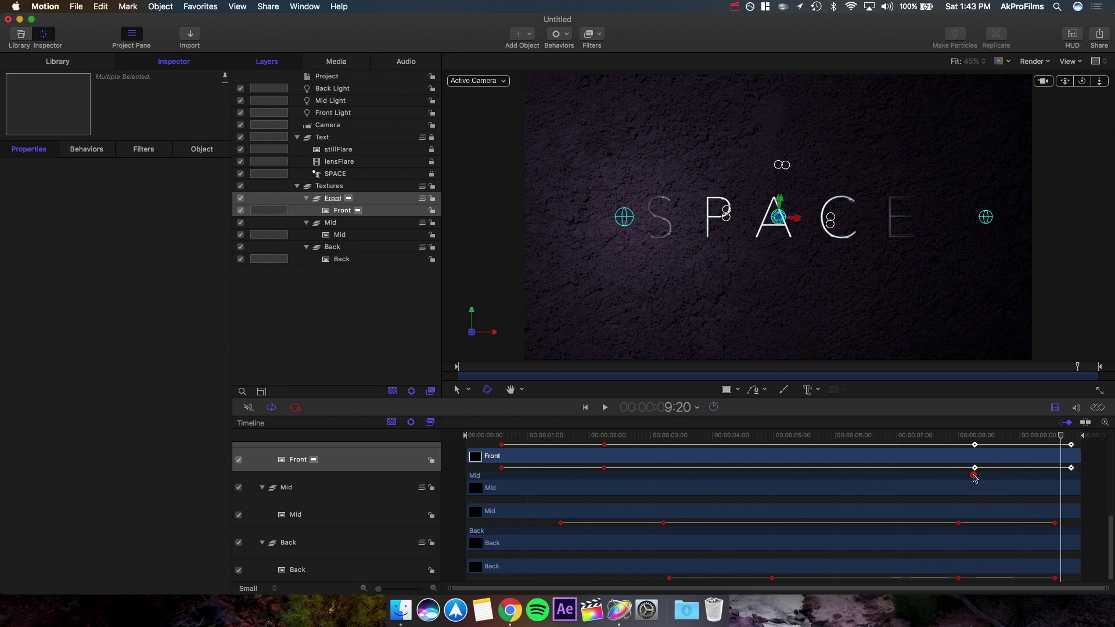
Step: Move the fade-out keyframes of Mid to about 7:08 and 8:25 and of Back to about 6:18 and 8:05, and play back the ending
{"action": "left_click", "coordinate": [1055, 523]}
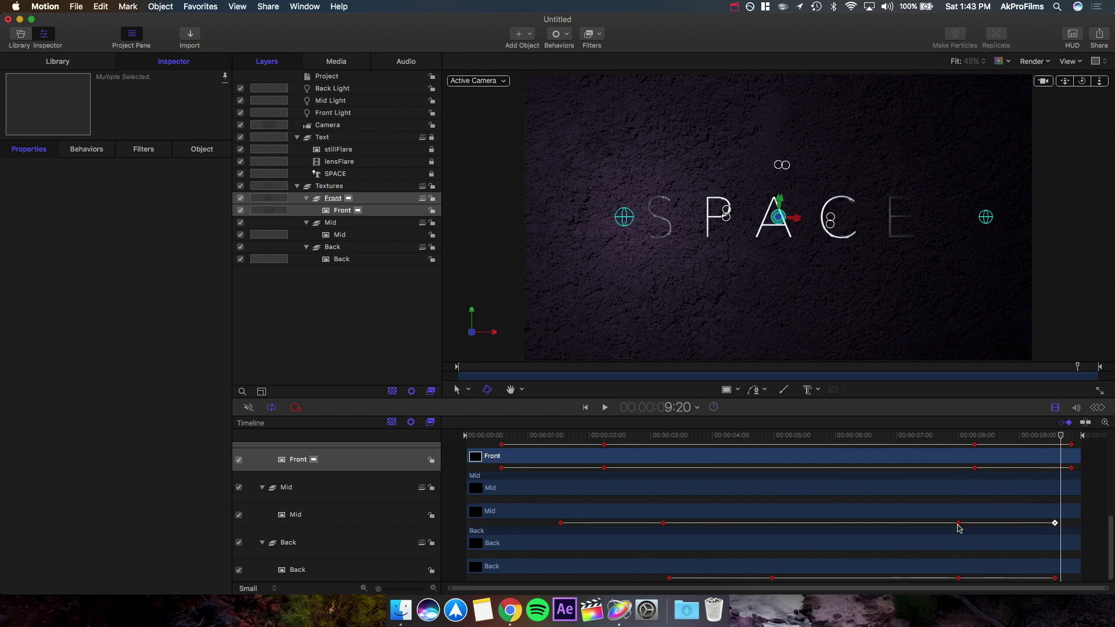
{"action": "left_click_drag", "start_coordinate": [958, 524], "coordinate": [913, 524]}
{"action": "left_click", "coordinate": [1056, 578]}
{"action": "left_click_drag", "start_coordinate": [959, 579], "coordinate": [872, 578]}
{"action": "left_click", "coordinate": [839, 435]}
{"action": "key", "text": "space"}
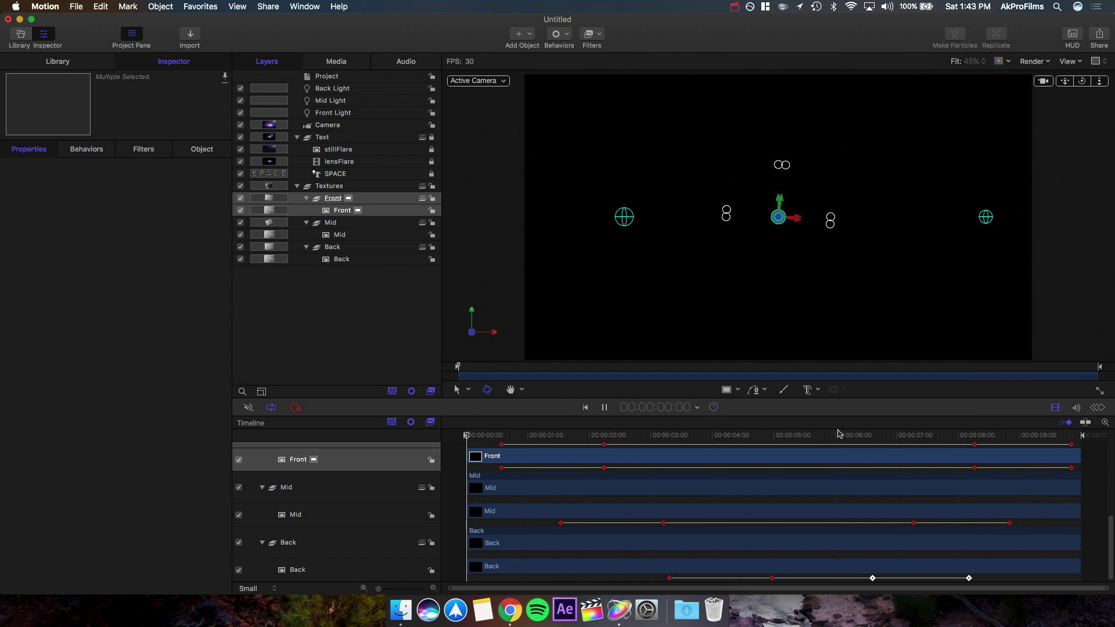
{"action": "key", "text": "space"}
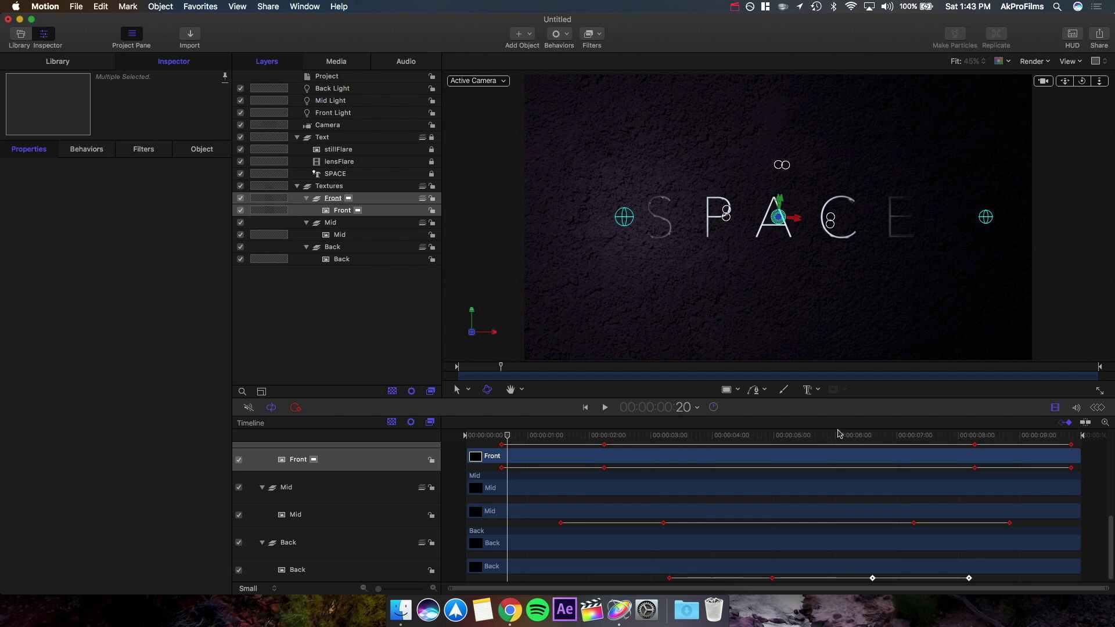
Step: Deselect all layers, shift the project window aside, and preview the SPACE - A Cinematic Trailer.mp3 file on the Finder desktop
{"action": "left_click", "coordinate": [331, 334]}
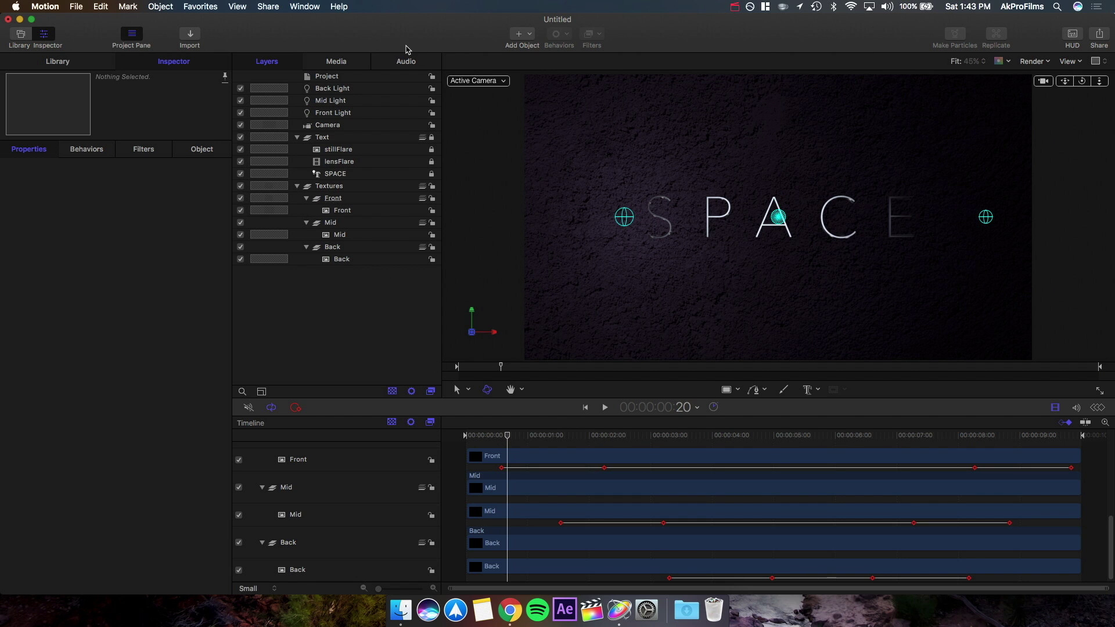
{"action": "left_click_drag", "start_coordinate": [400, 49], "coordinate": [269, 58]}
{"action": "left_click_drag", "start_coordinate": [1114, 282], "coordinate": [1068, 214]}
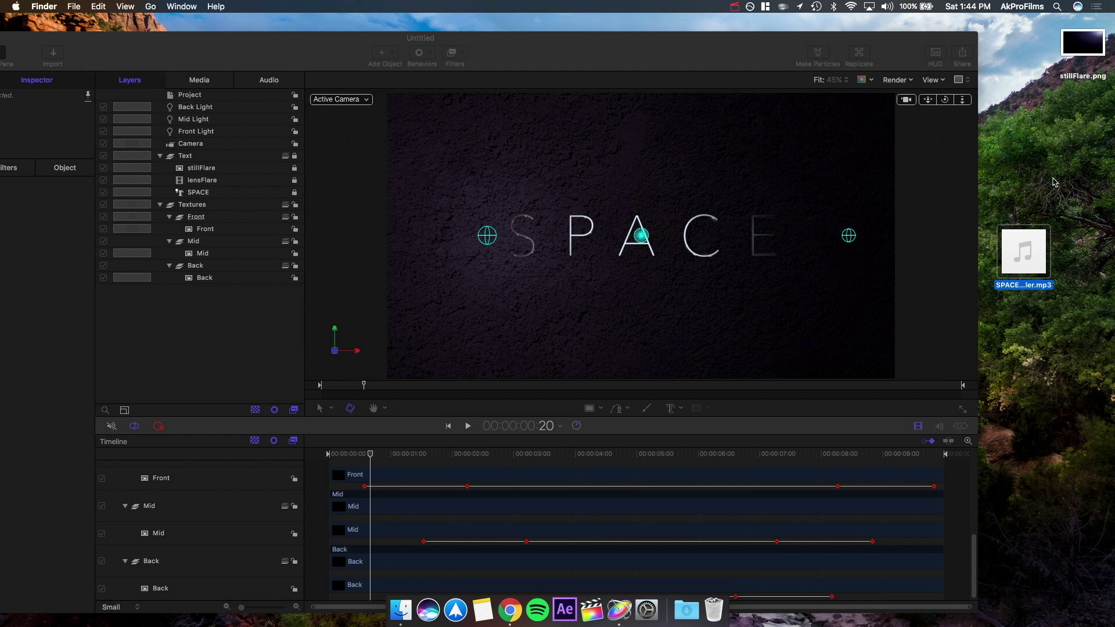
{"action": "mouse_move", "coordinate": [1038, 244]}
{"action": "key", "text": "space"}
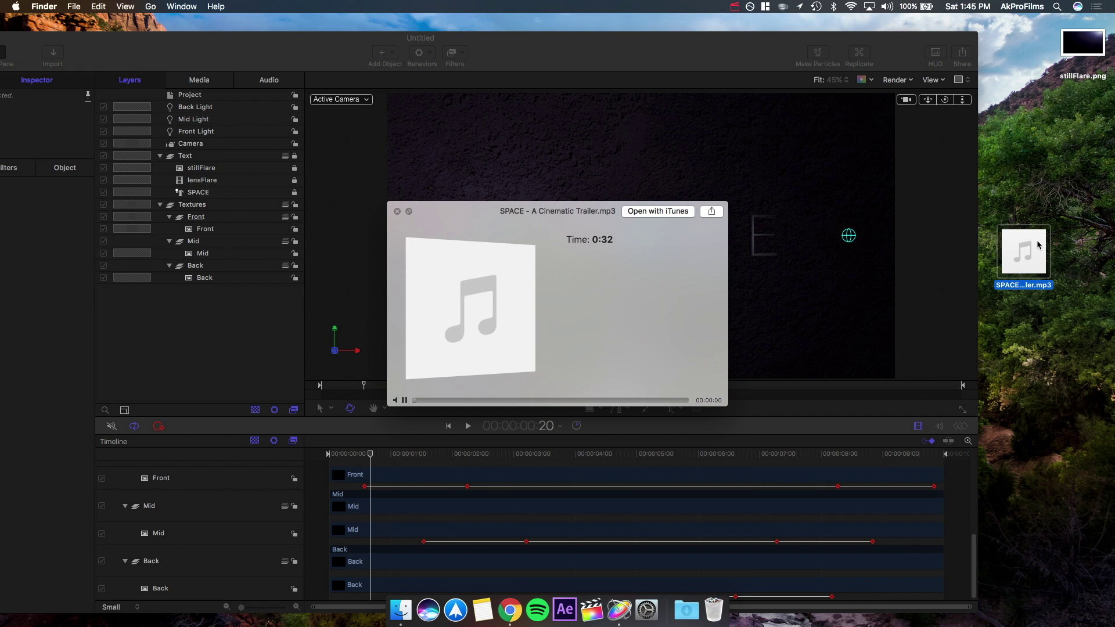